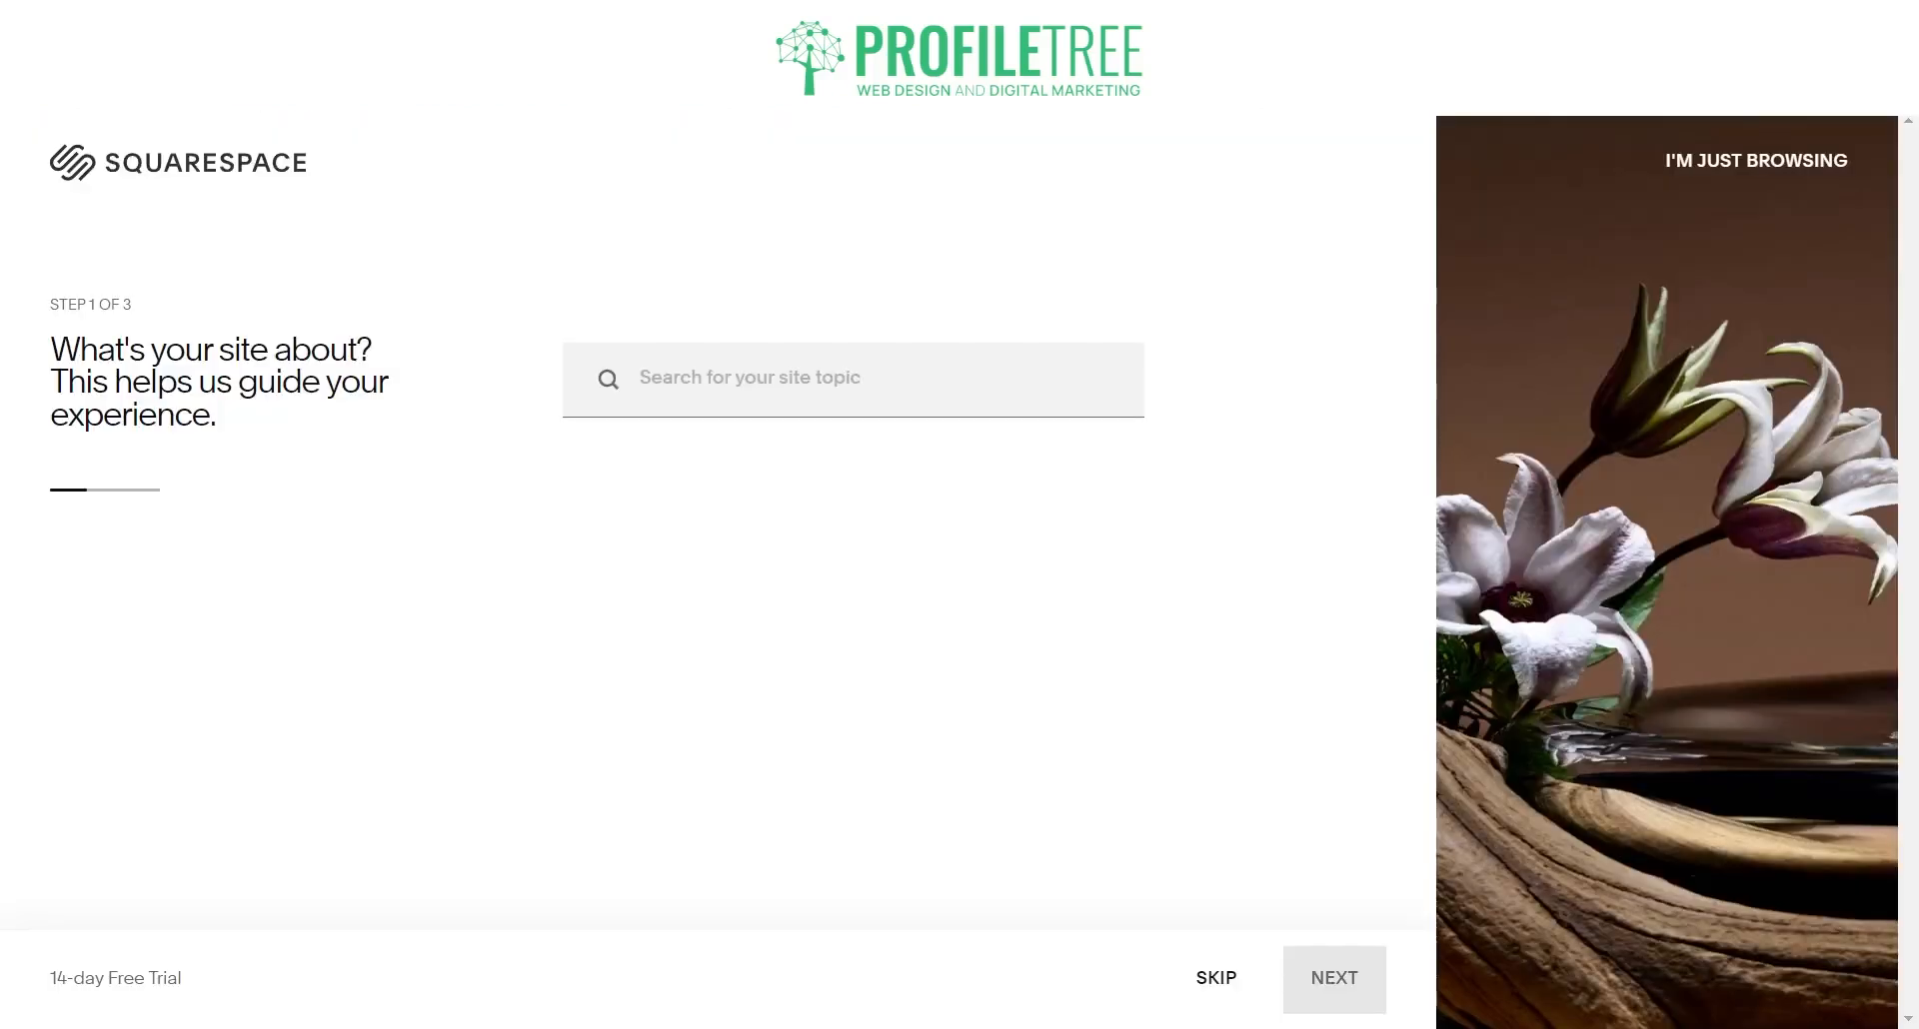
- Skip the site topic questions, filter the template gallery by the Blog type and look over the matching templates
click(1711, 162)
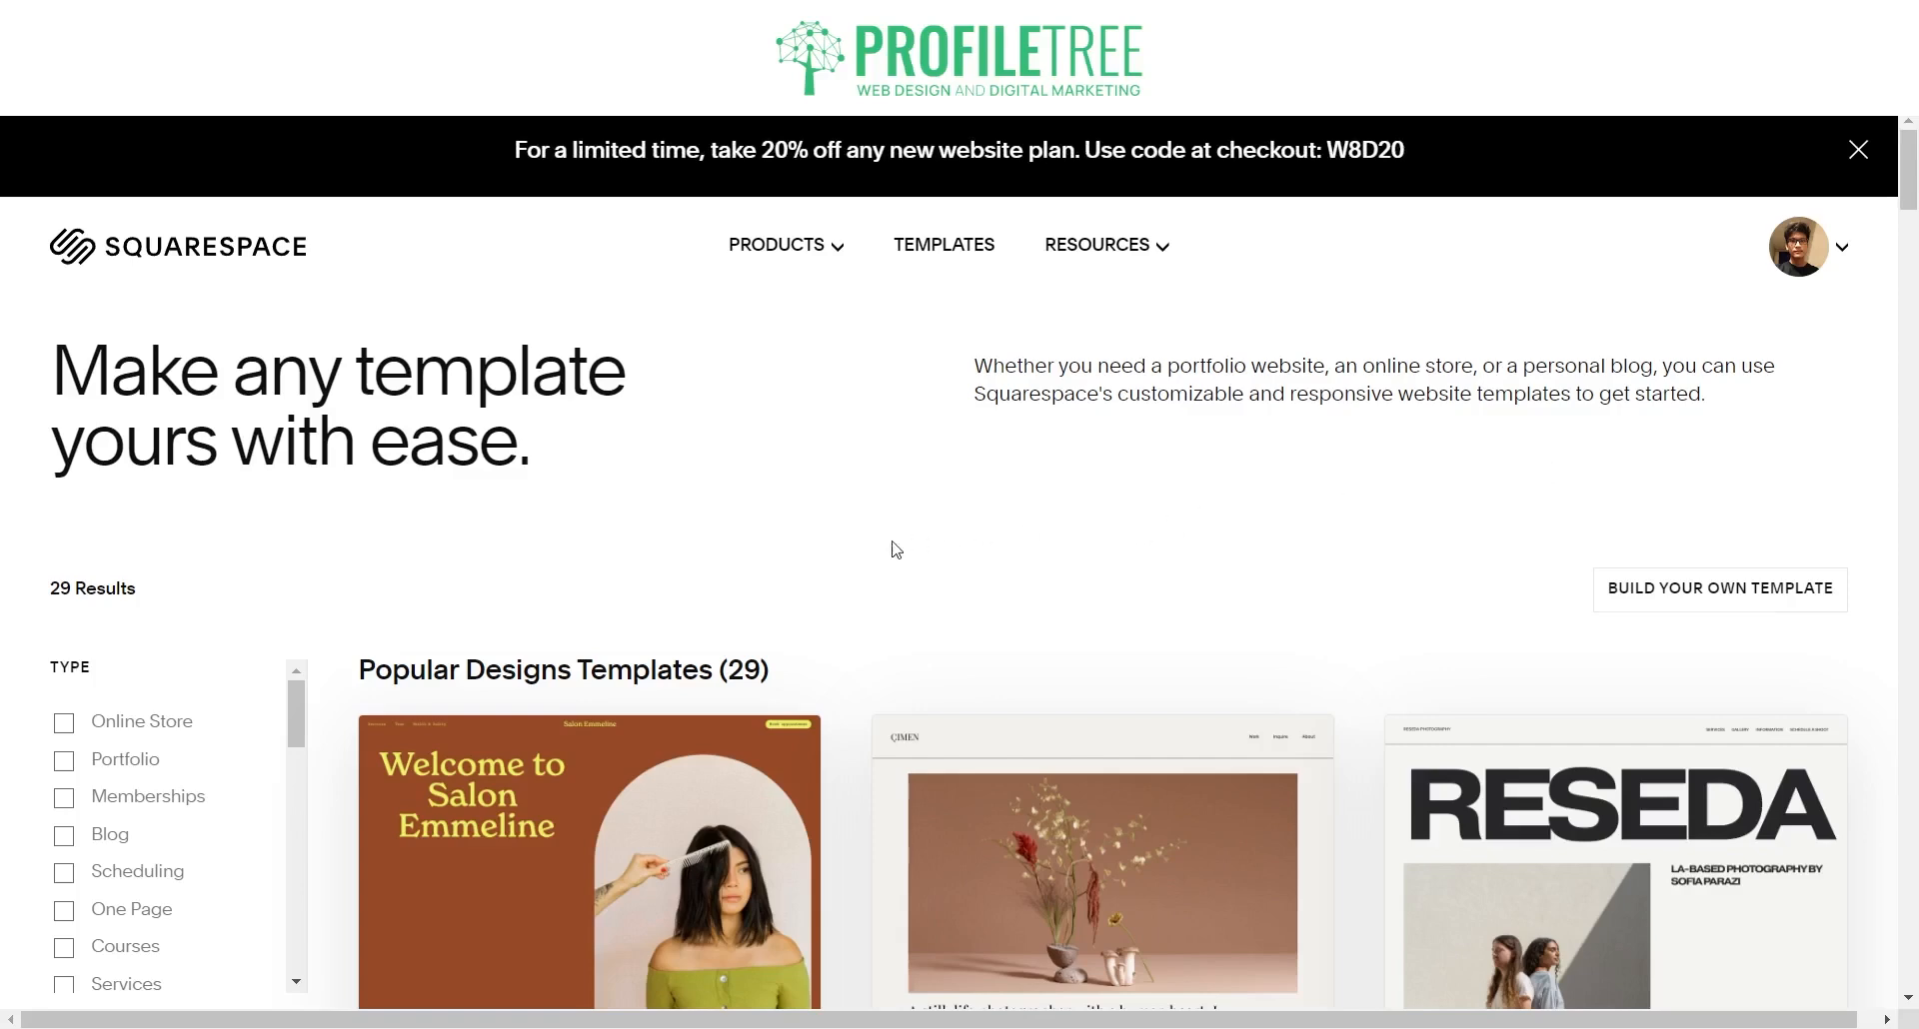
scroll(891, 544, down, 3)
scroll(113, 567, down, 1)
scroll(113, 567, up, 1)
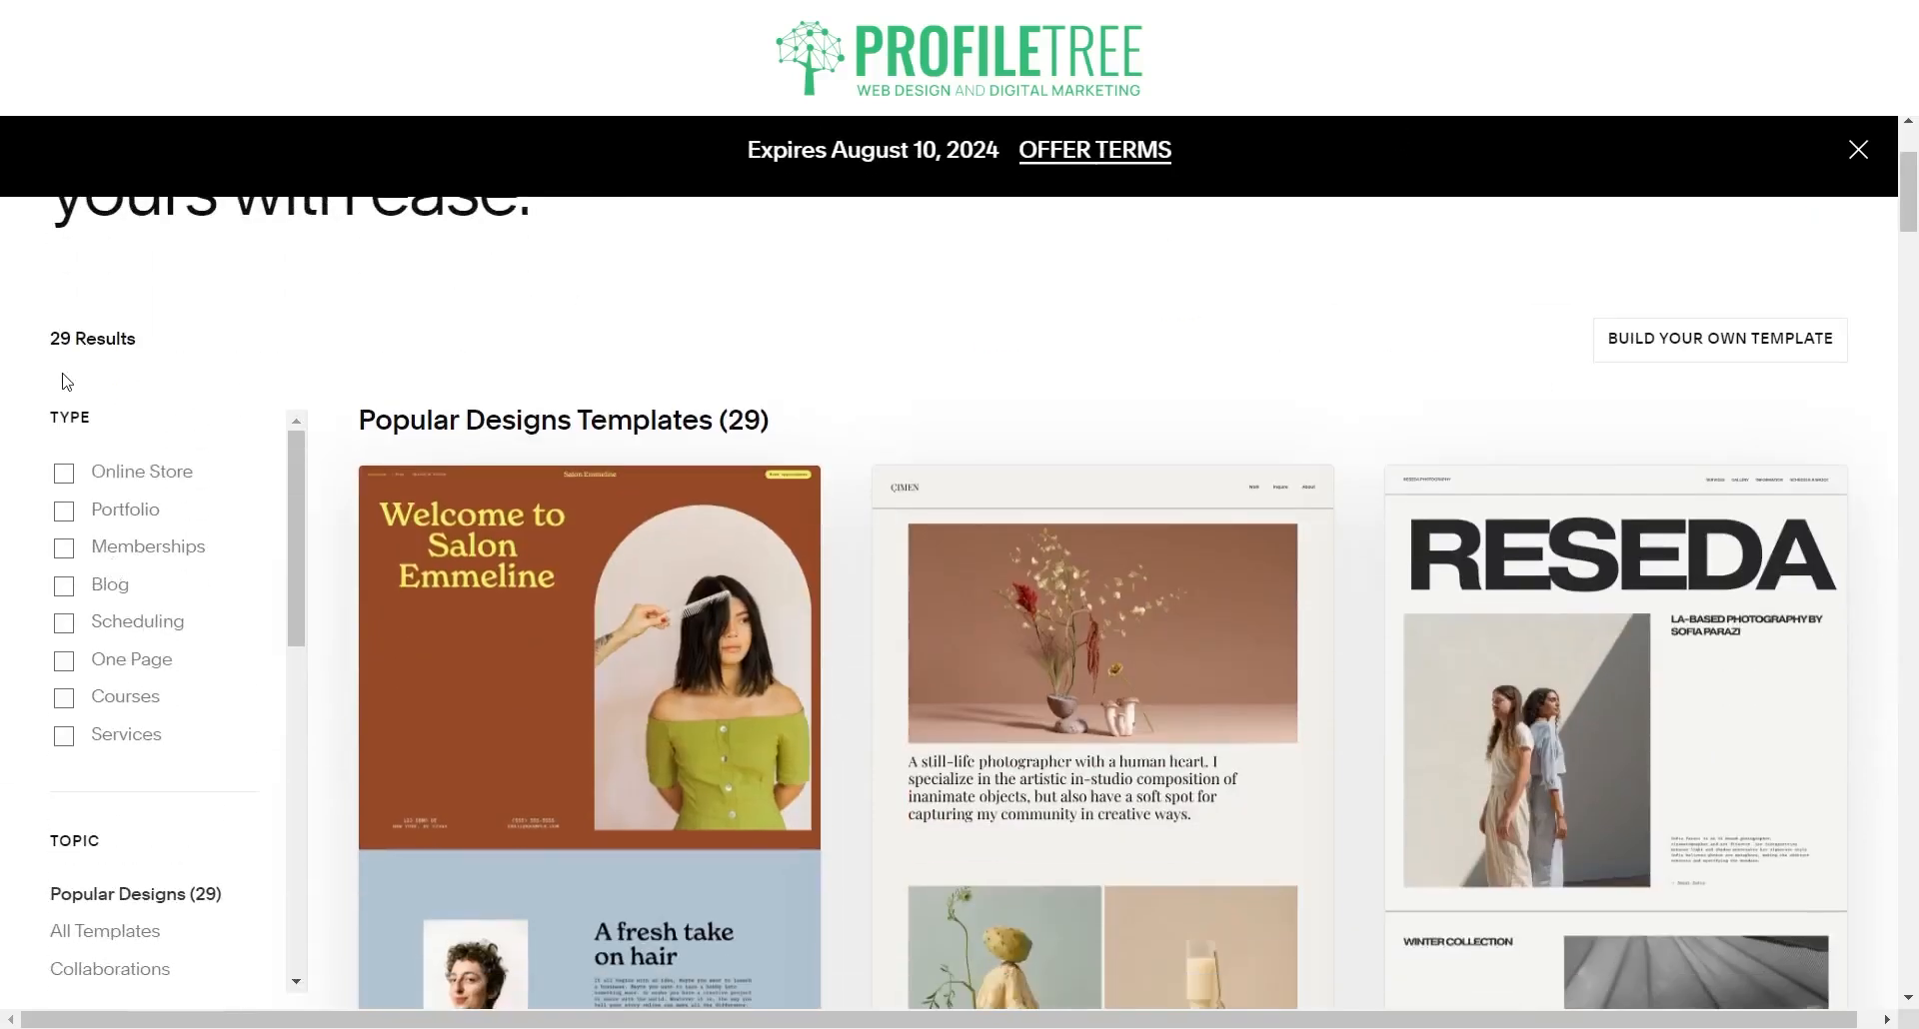
click(110, 591)
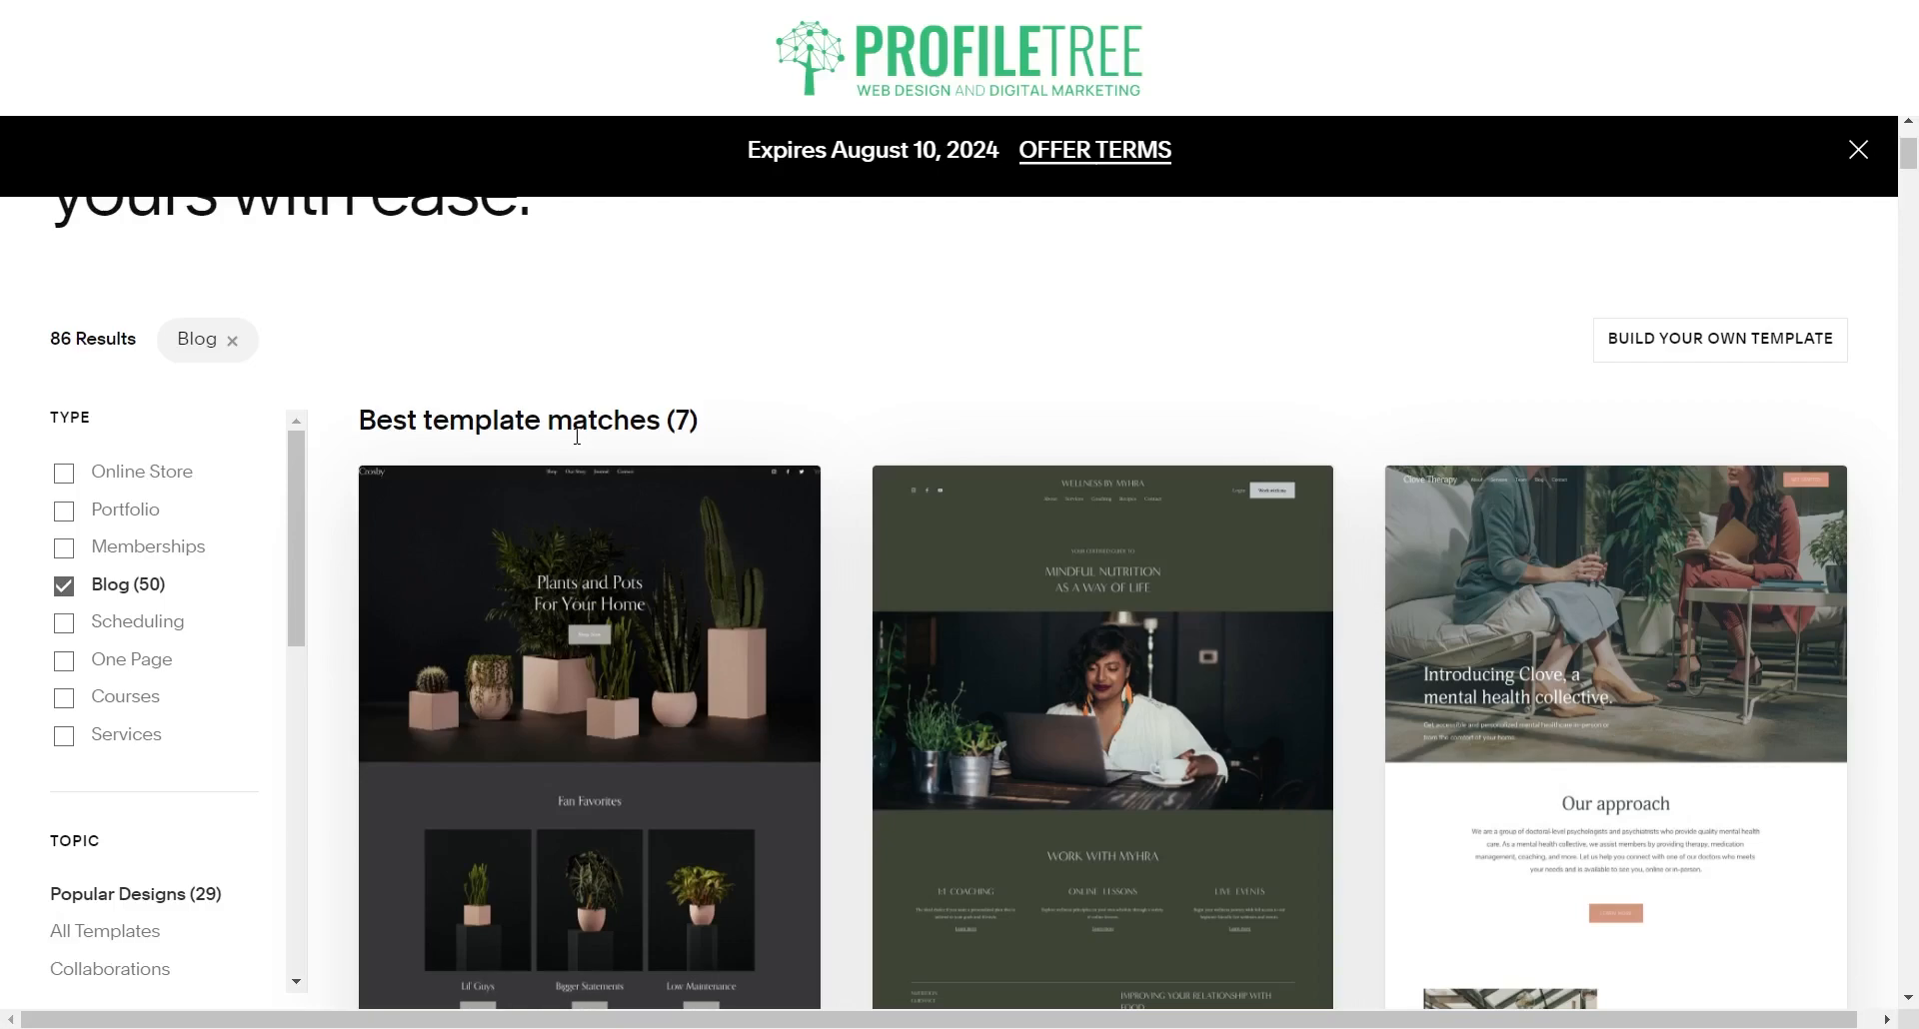
scroll(1044, 537, down, 15)
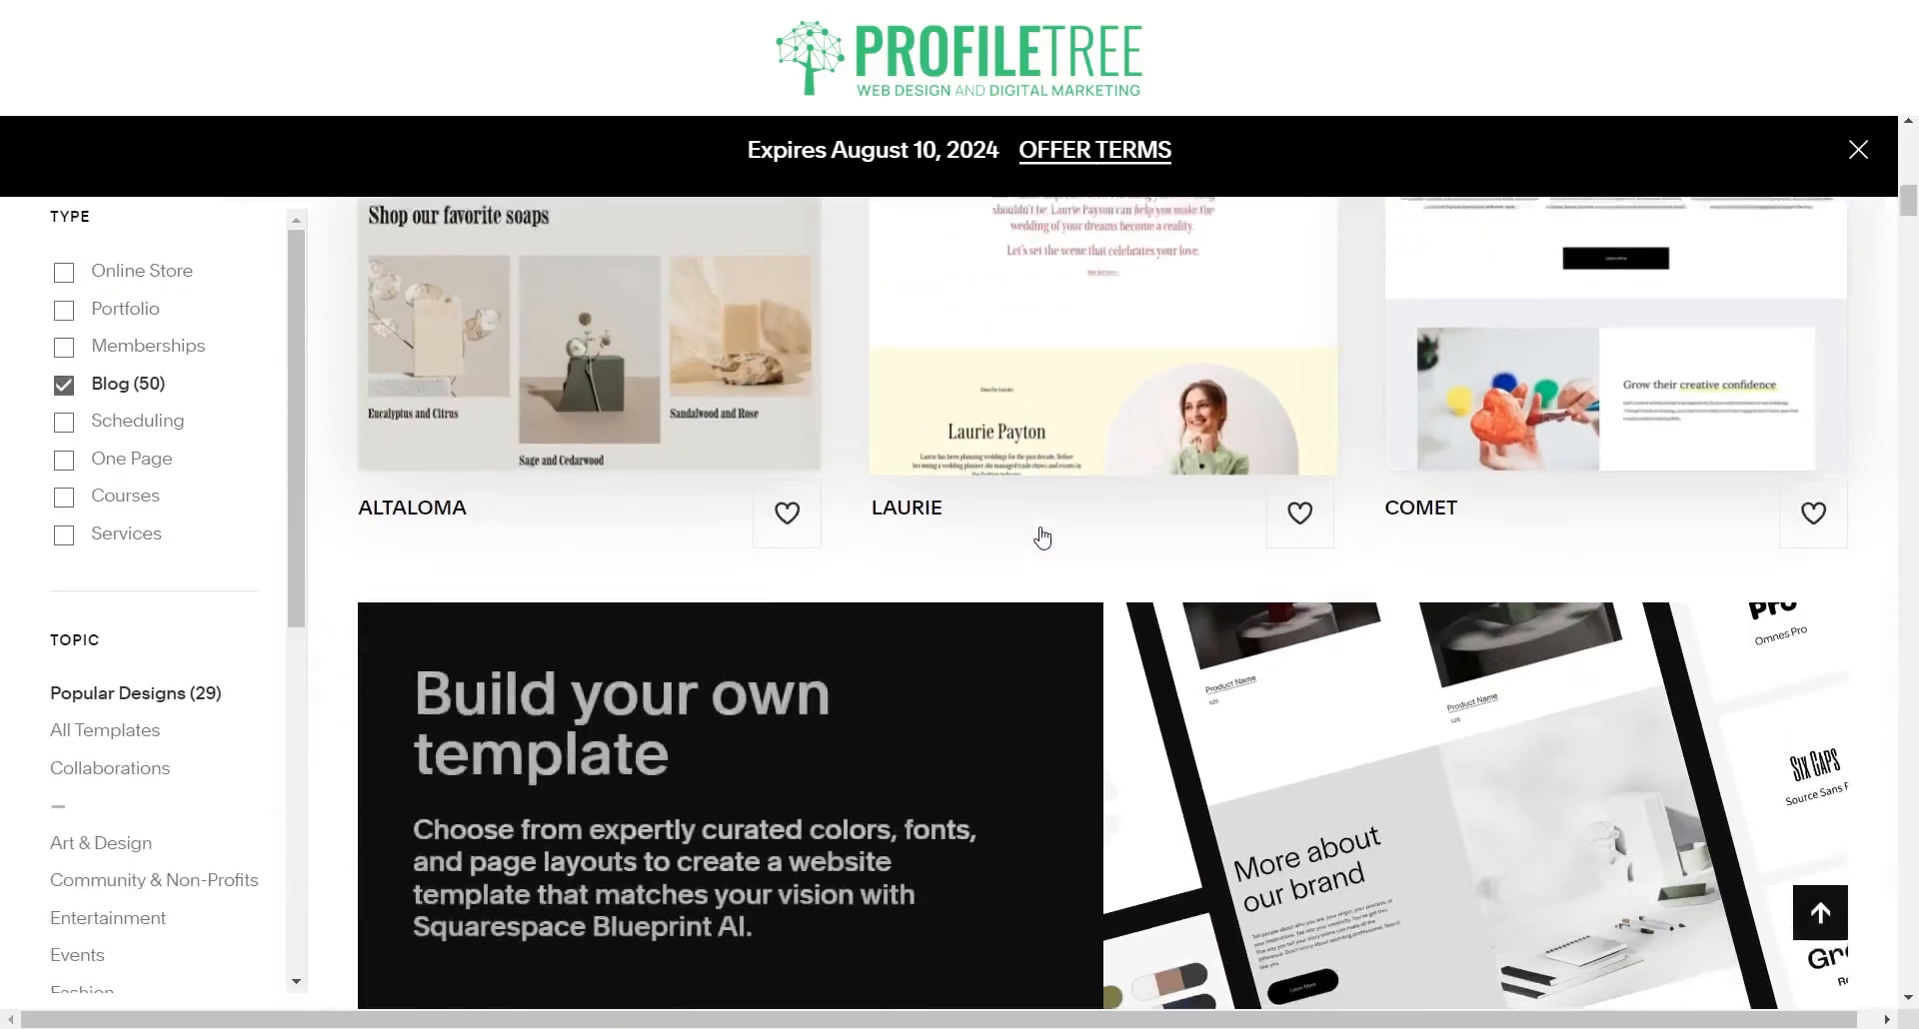
scroll(1045, 538, up, 15)
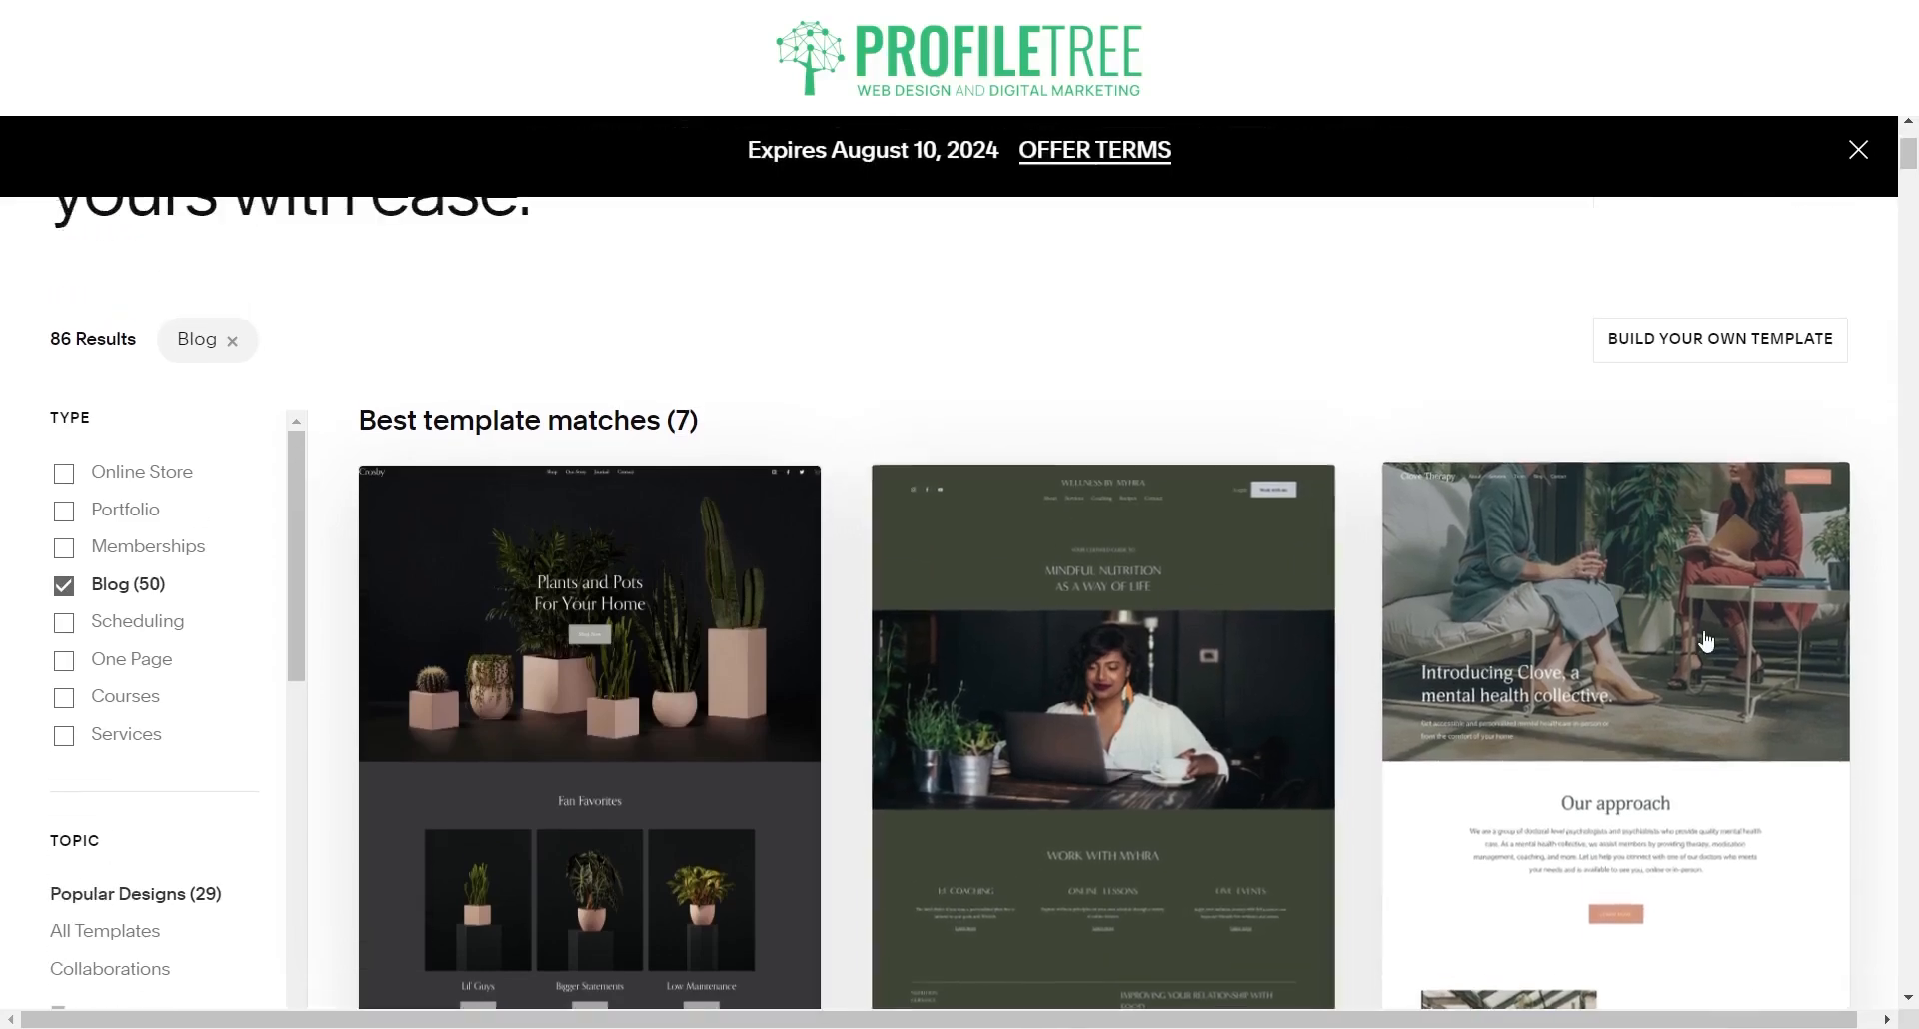
- Open the Clove template and review its home page in the mobile preview
click(1699, 636)
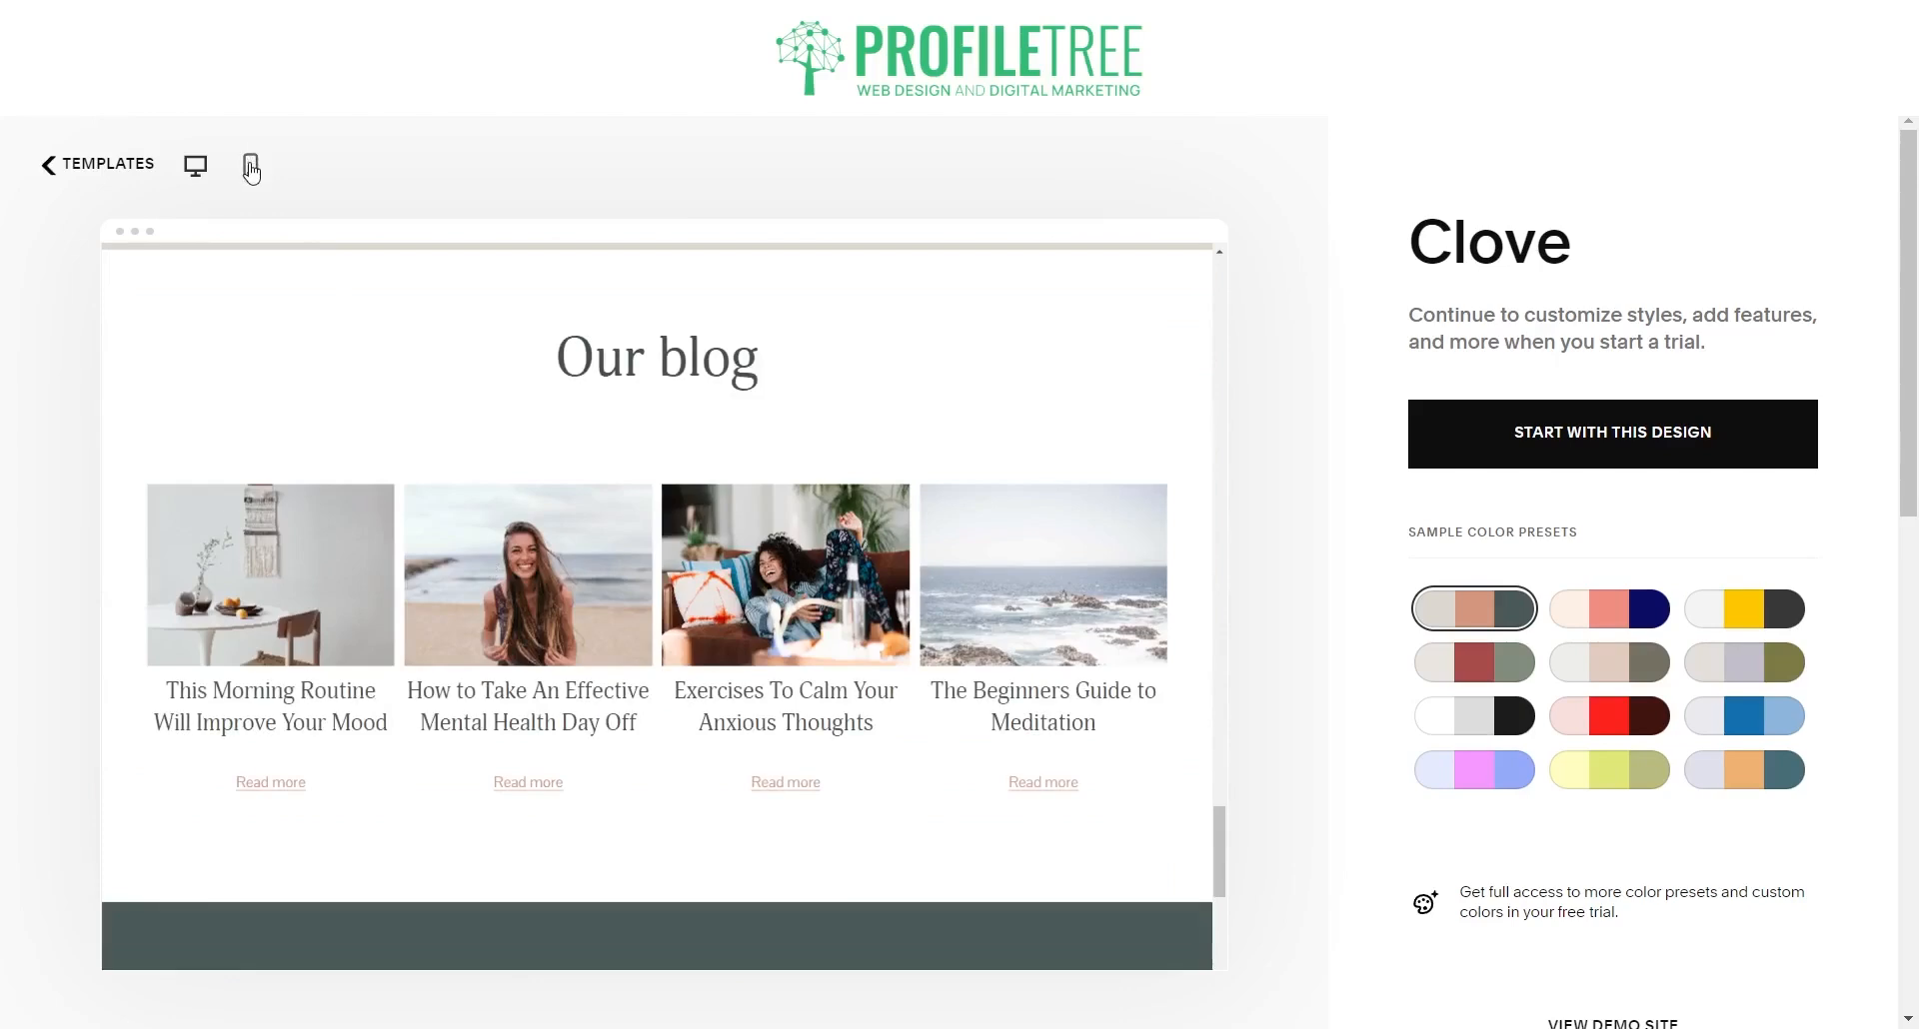
click(251, 167)
scroll(712, 522, down, 5)
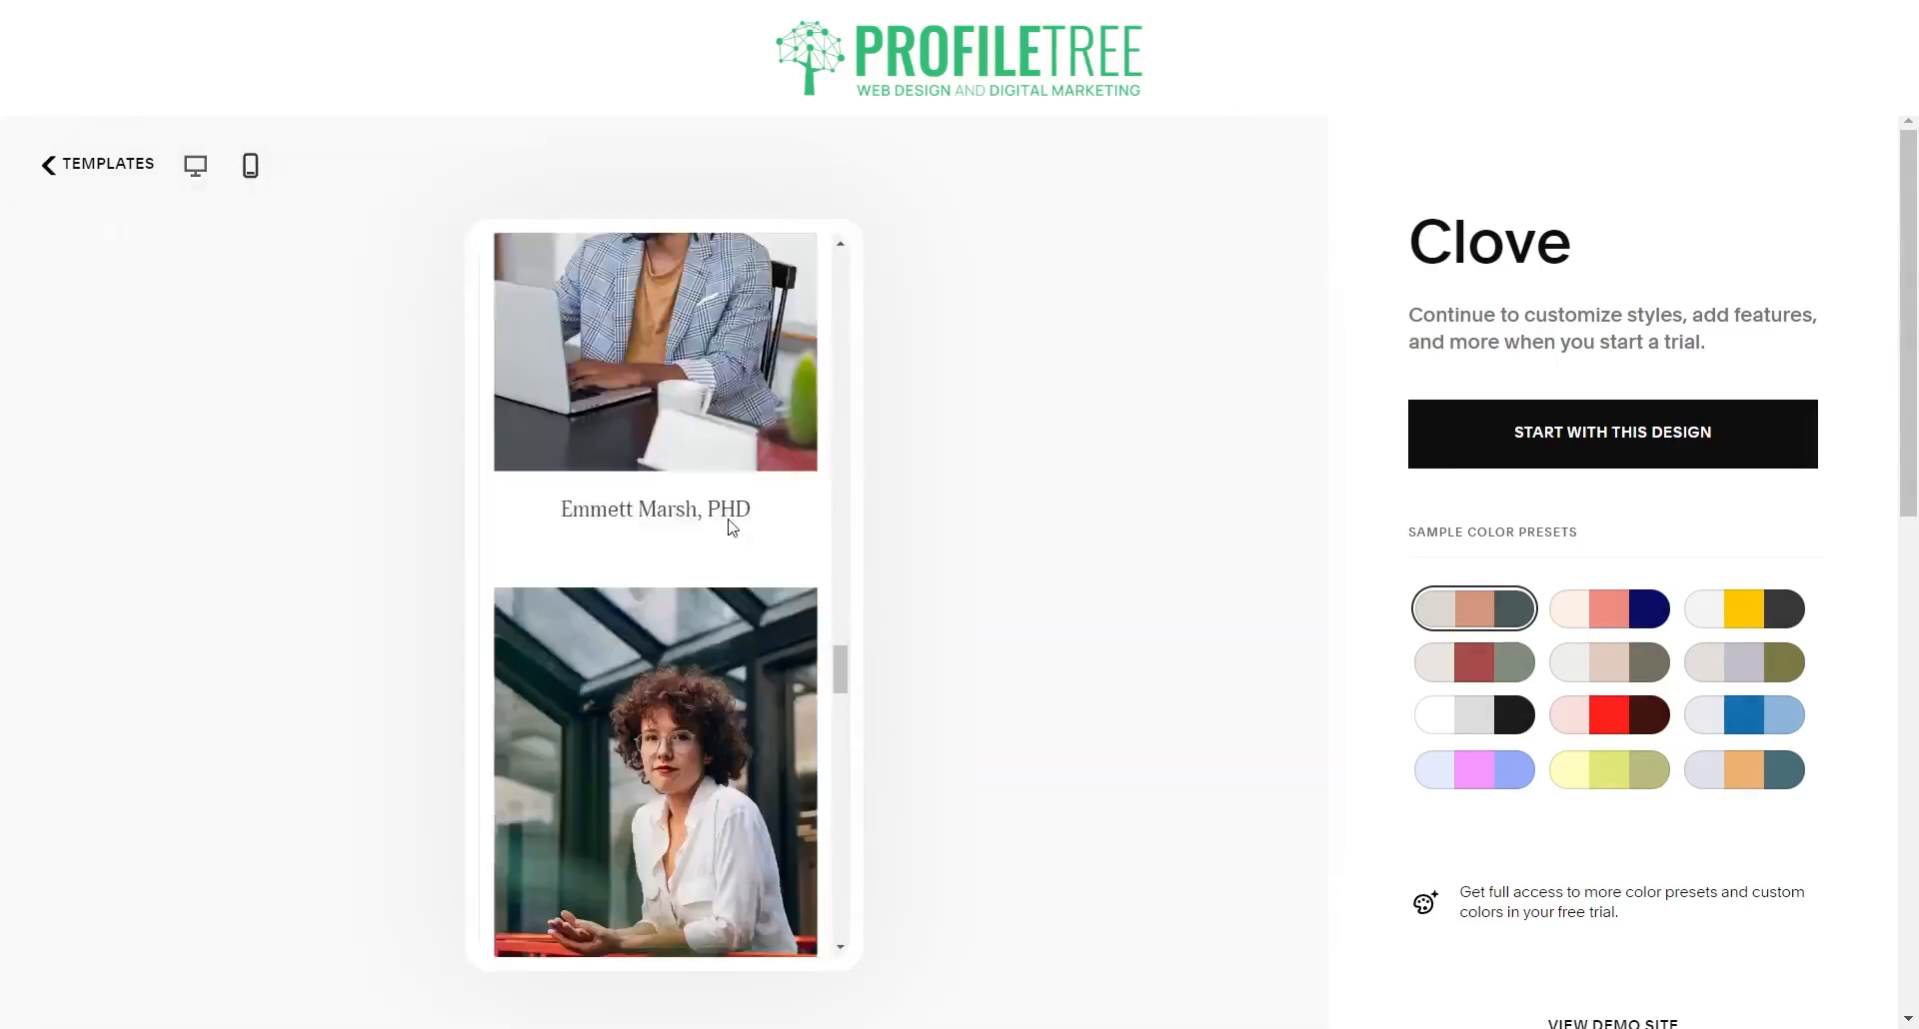
scroll(730, 521, down, 10)
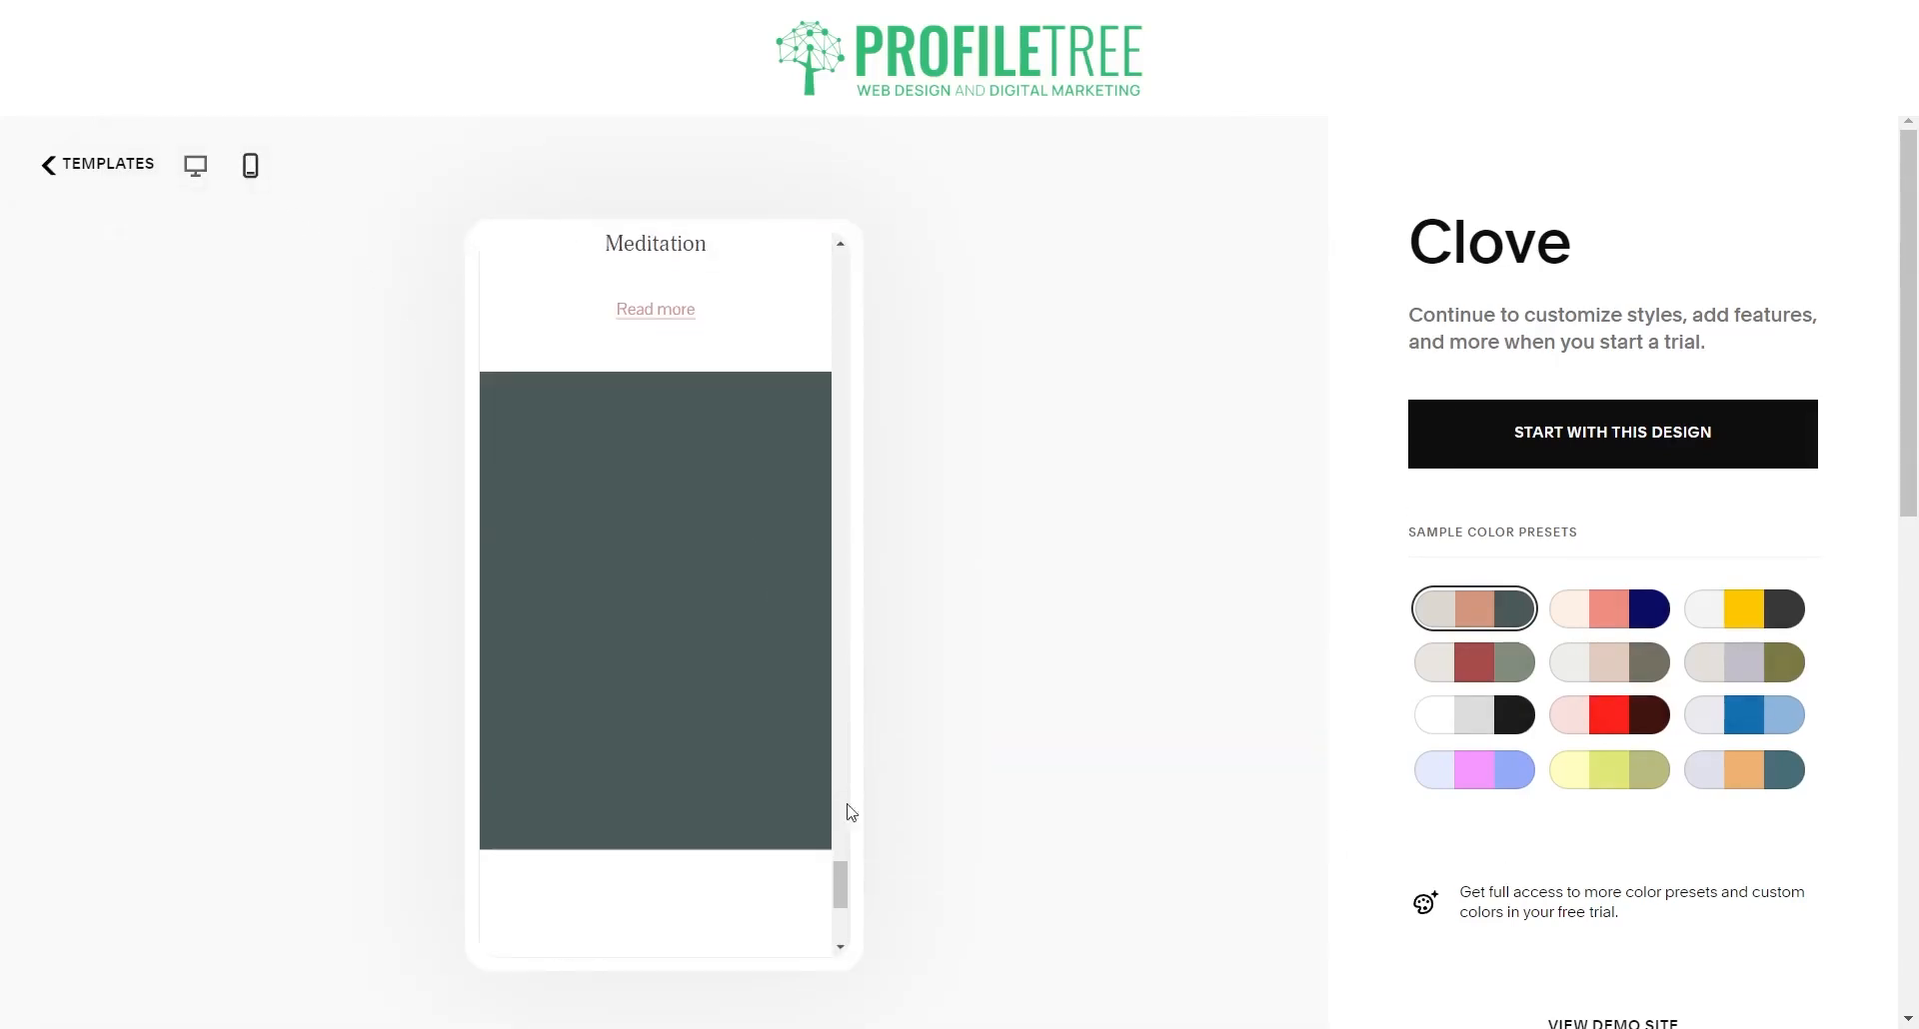
drag(835, 904, 870, 256)
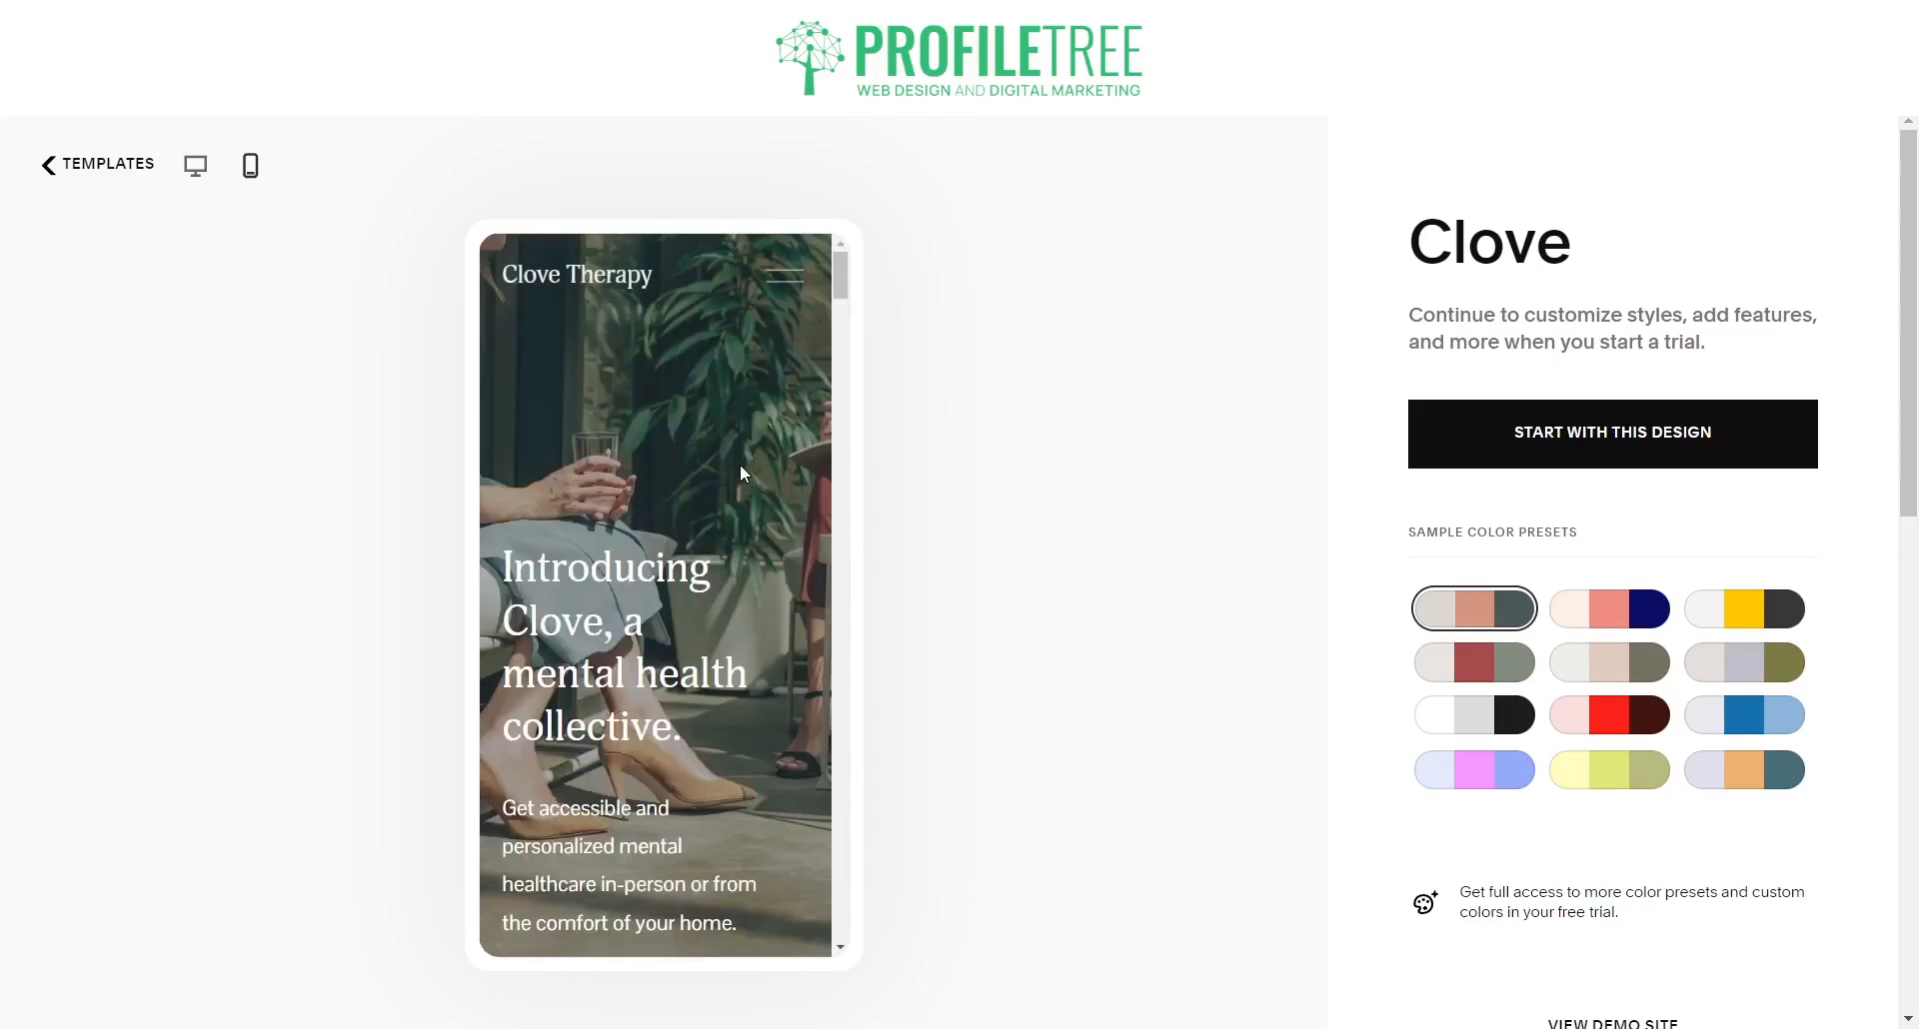
- Try the other sample color presets on the Clove template, ending with the lavender, orange and teal one
click(1629, 612)
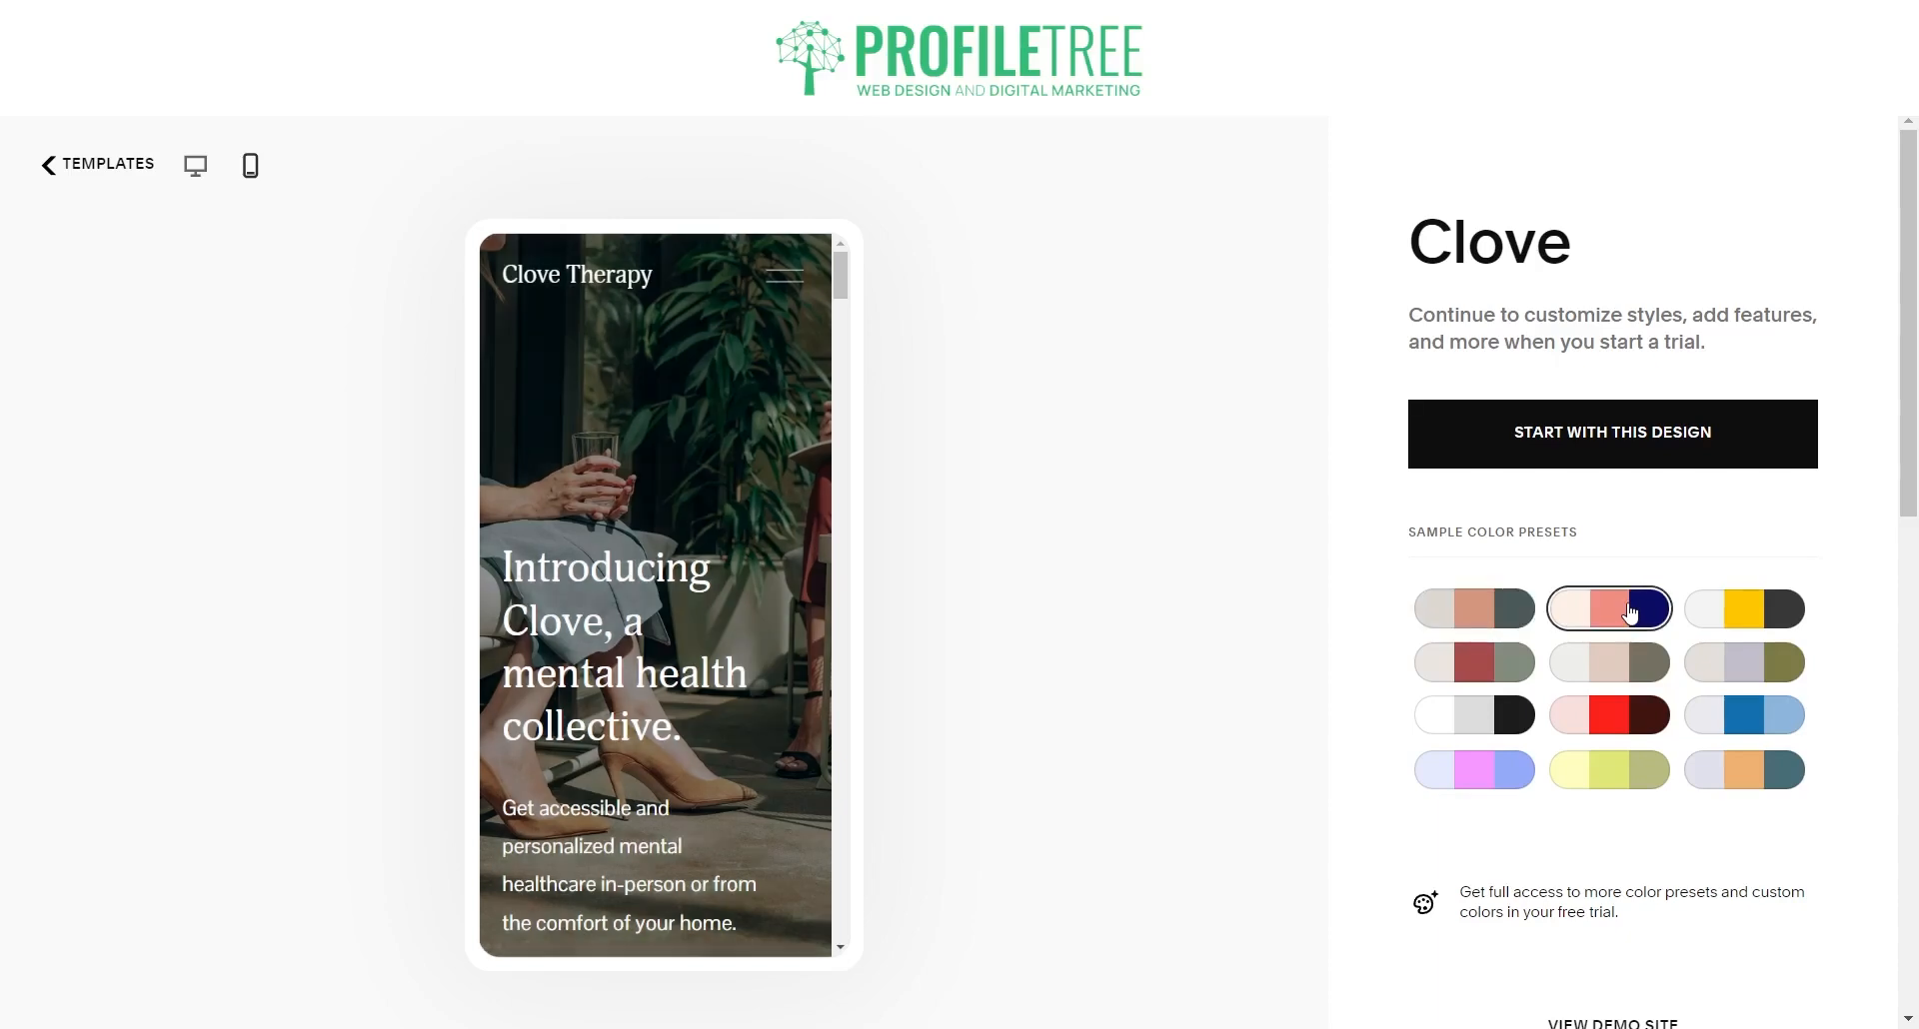
click(1744, 612)
click(1505, 656)
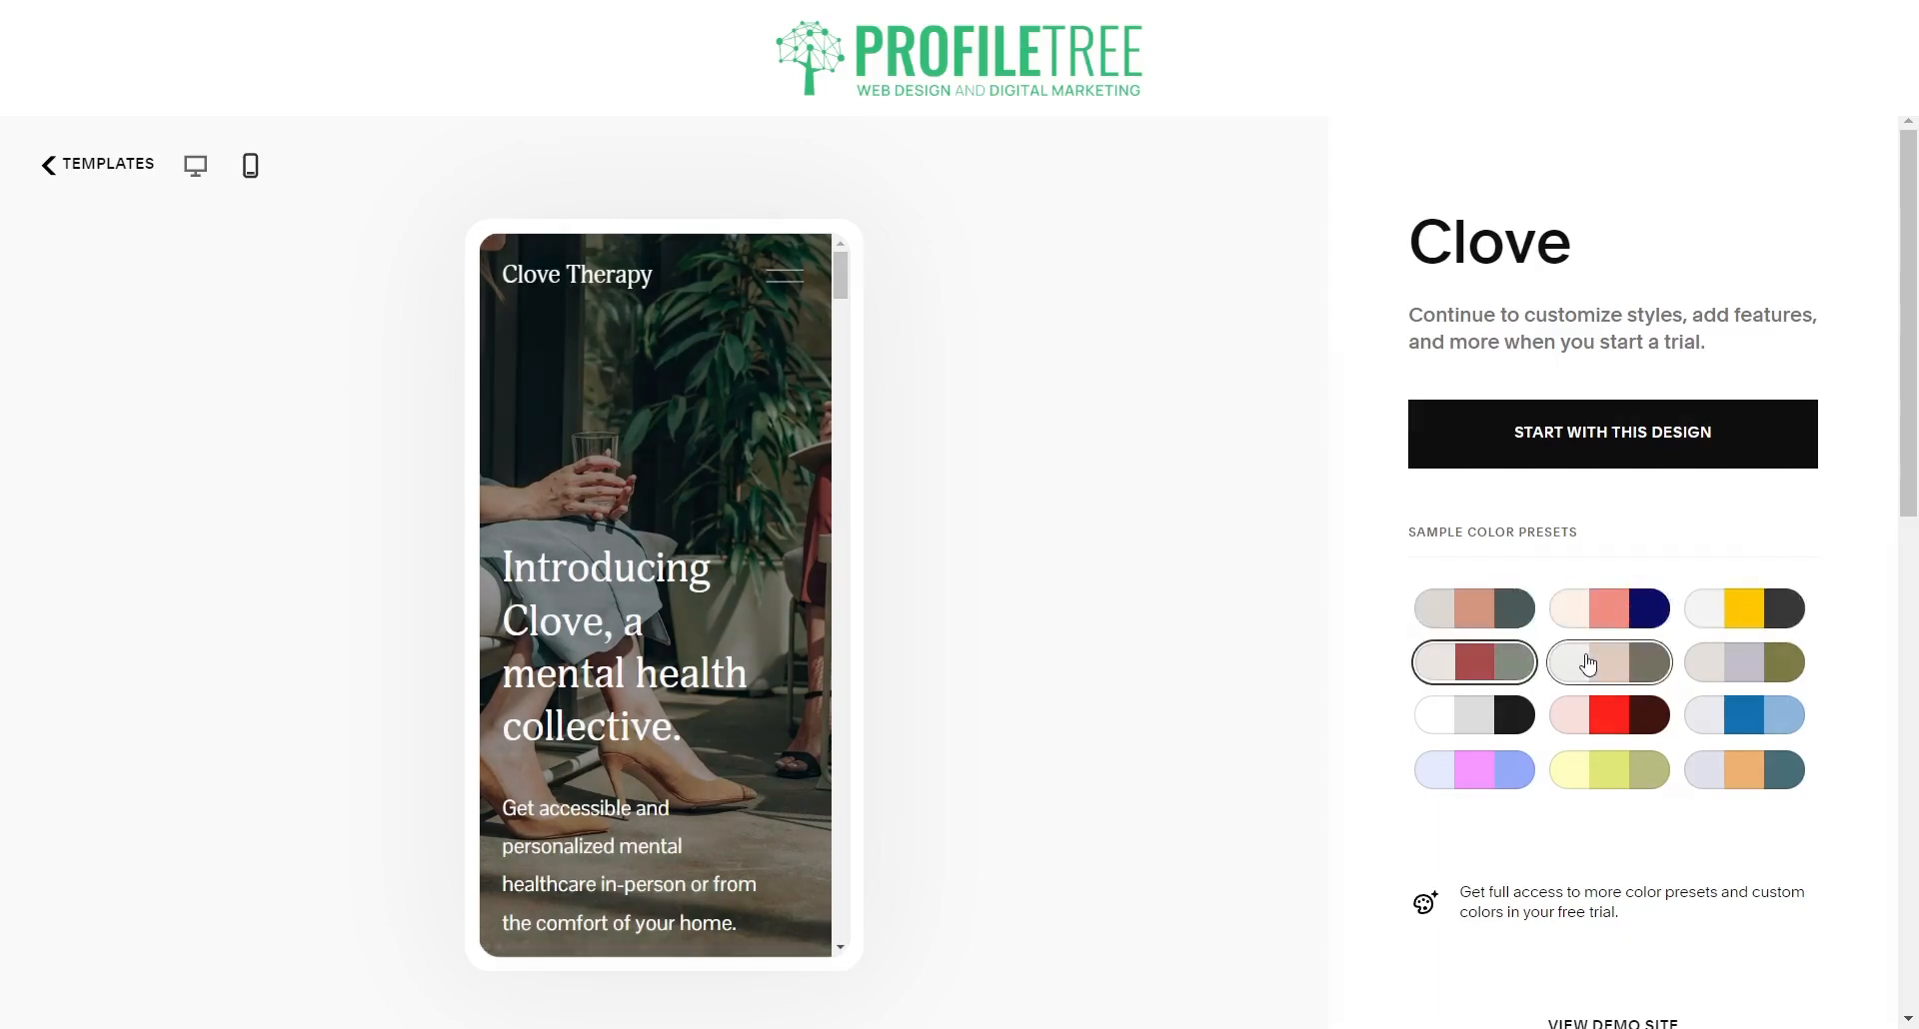
click(1581, 662)
click(1725, 675)
click(1496, 718)
click(1599, 715)
click(1744, 715)
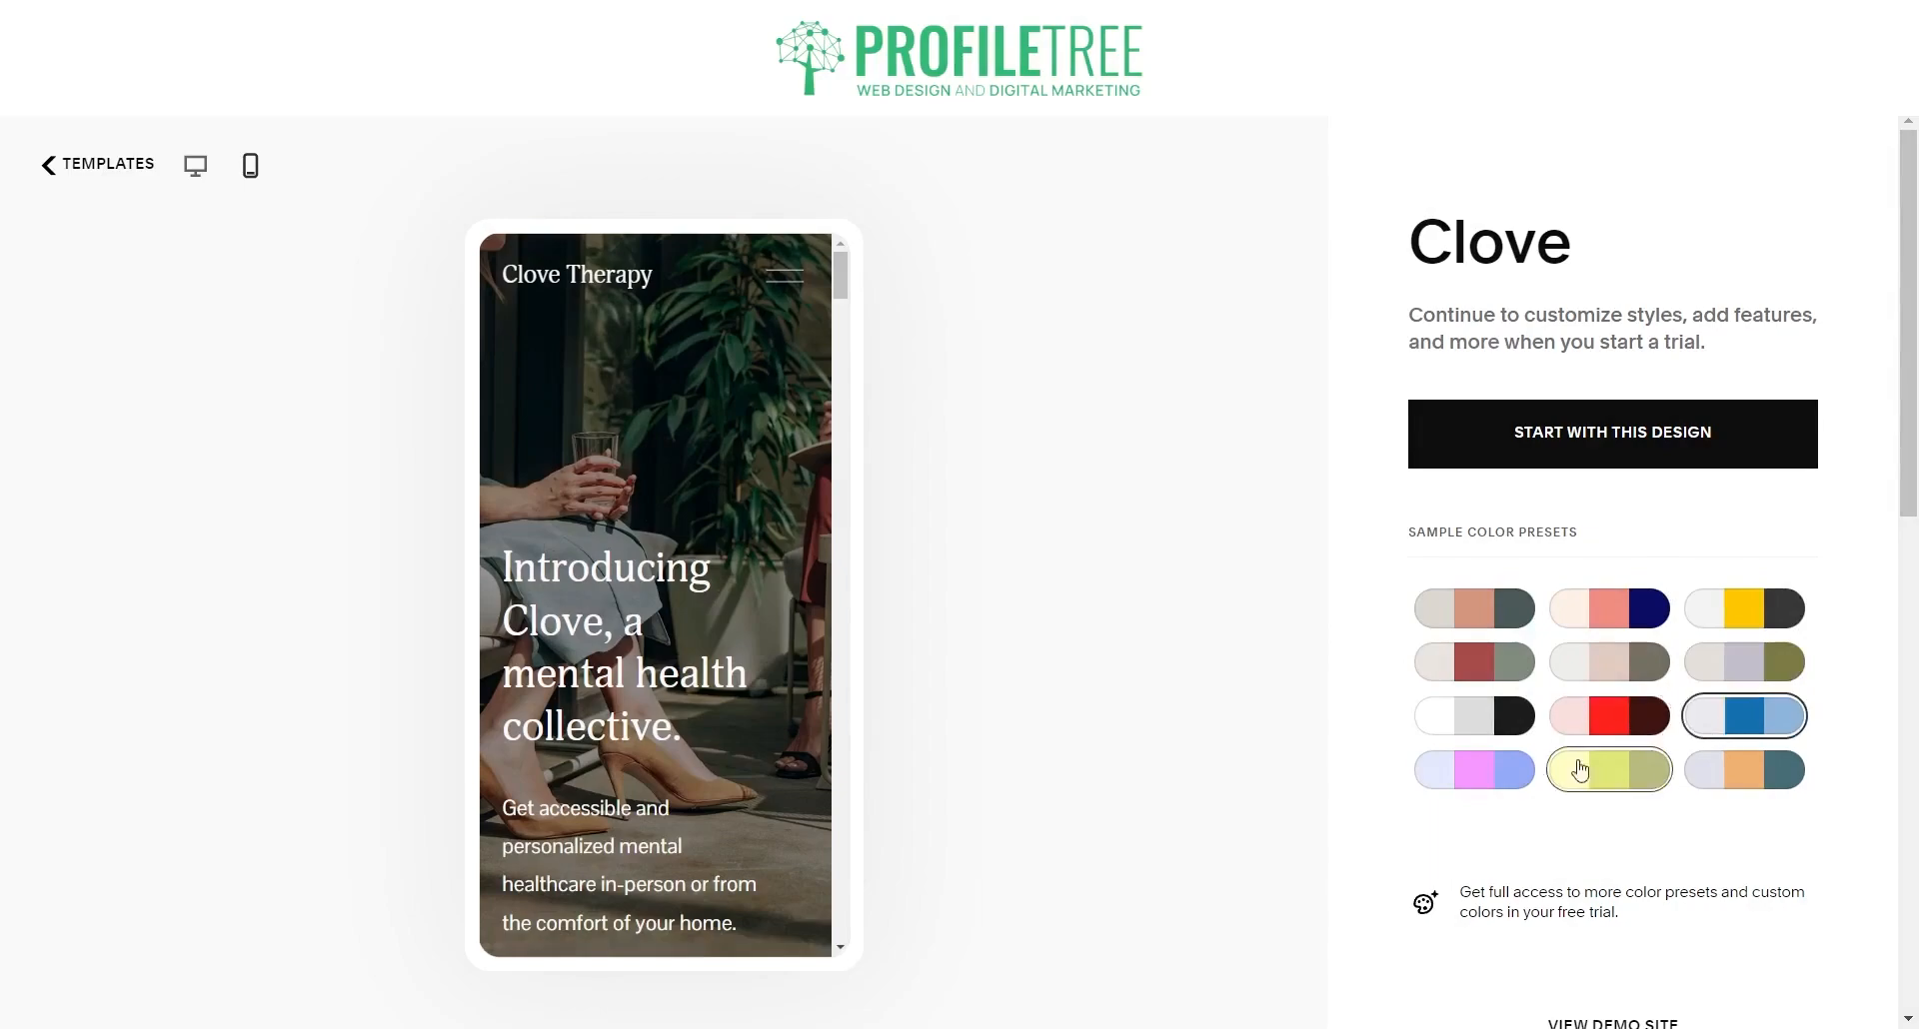
click(1474, 769)
click(1609, 770)
click(1716, 788)
- View the Clove demo site, follow its Learn more link to the About page and return to the template preview
scroll(1508, 755, down, 3)
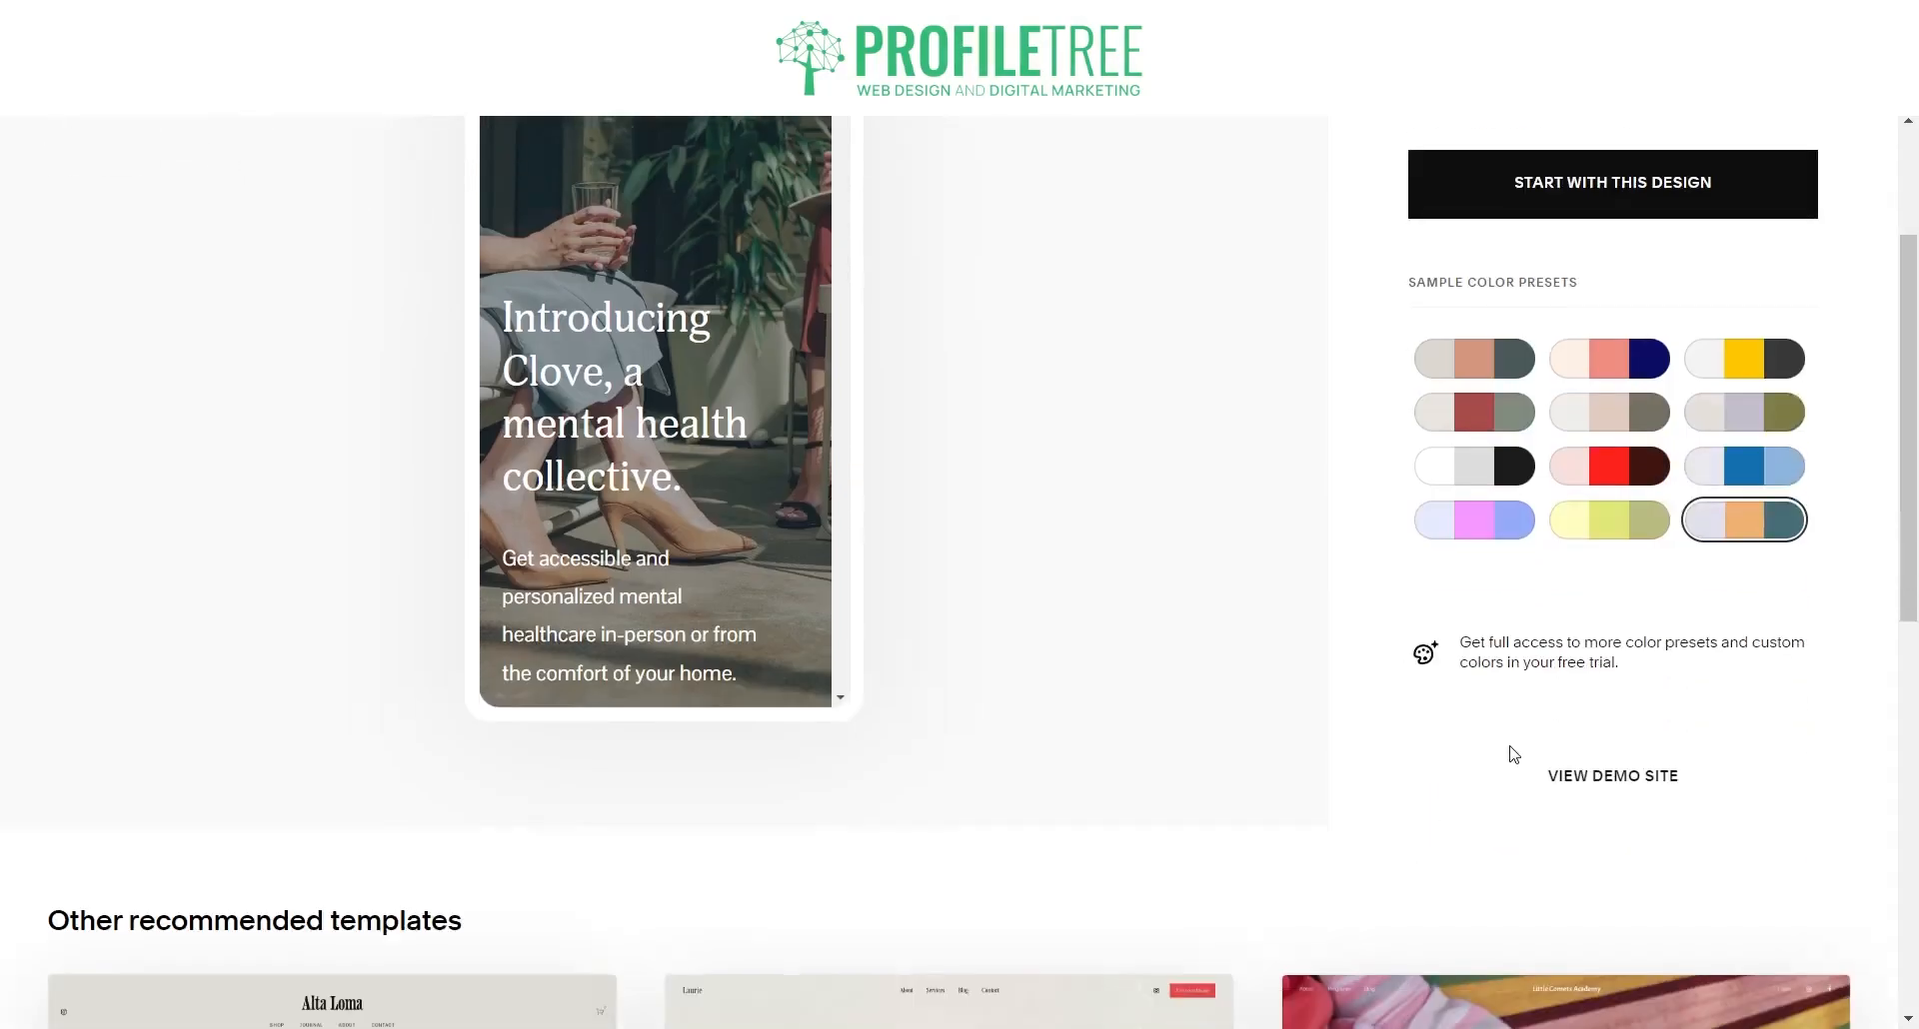
click(1628, 789)
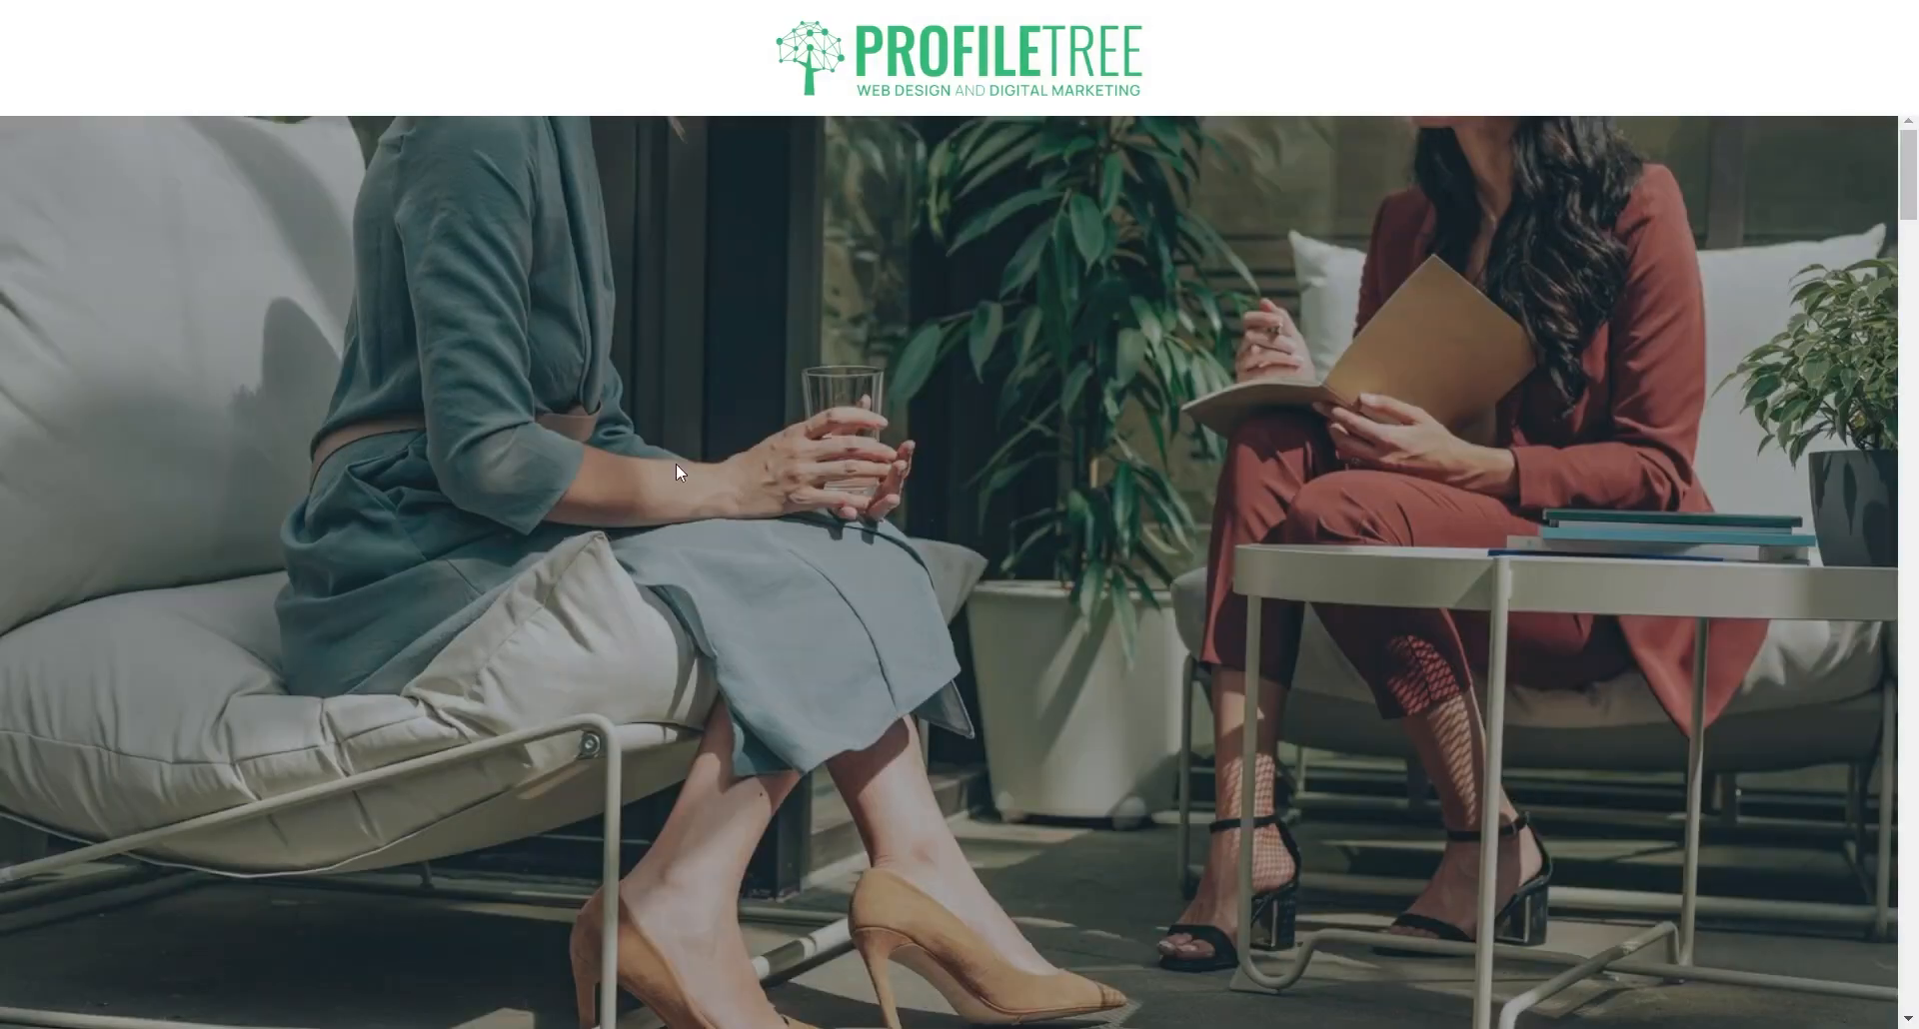
scroll(1218, 352, down, 20)
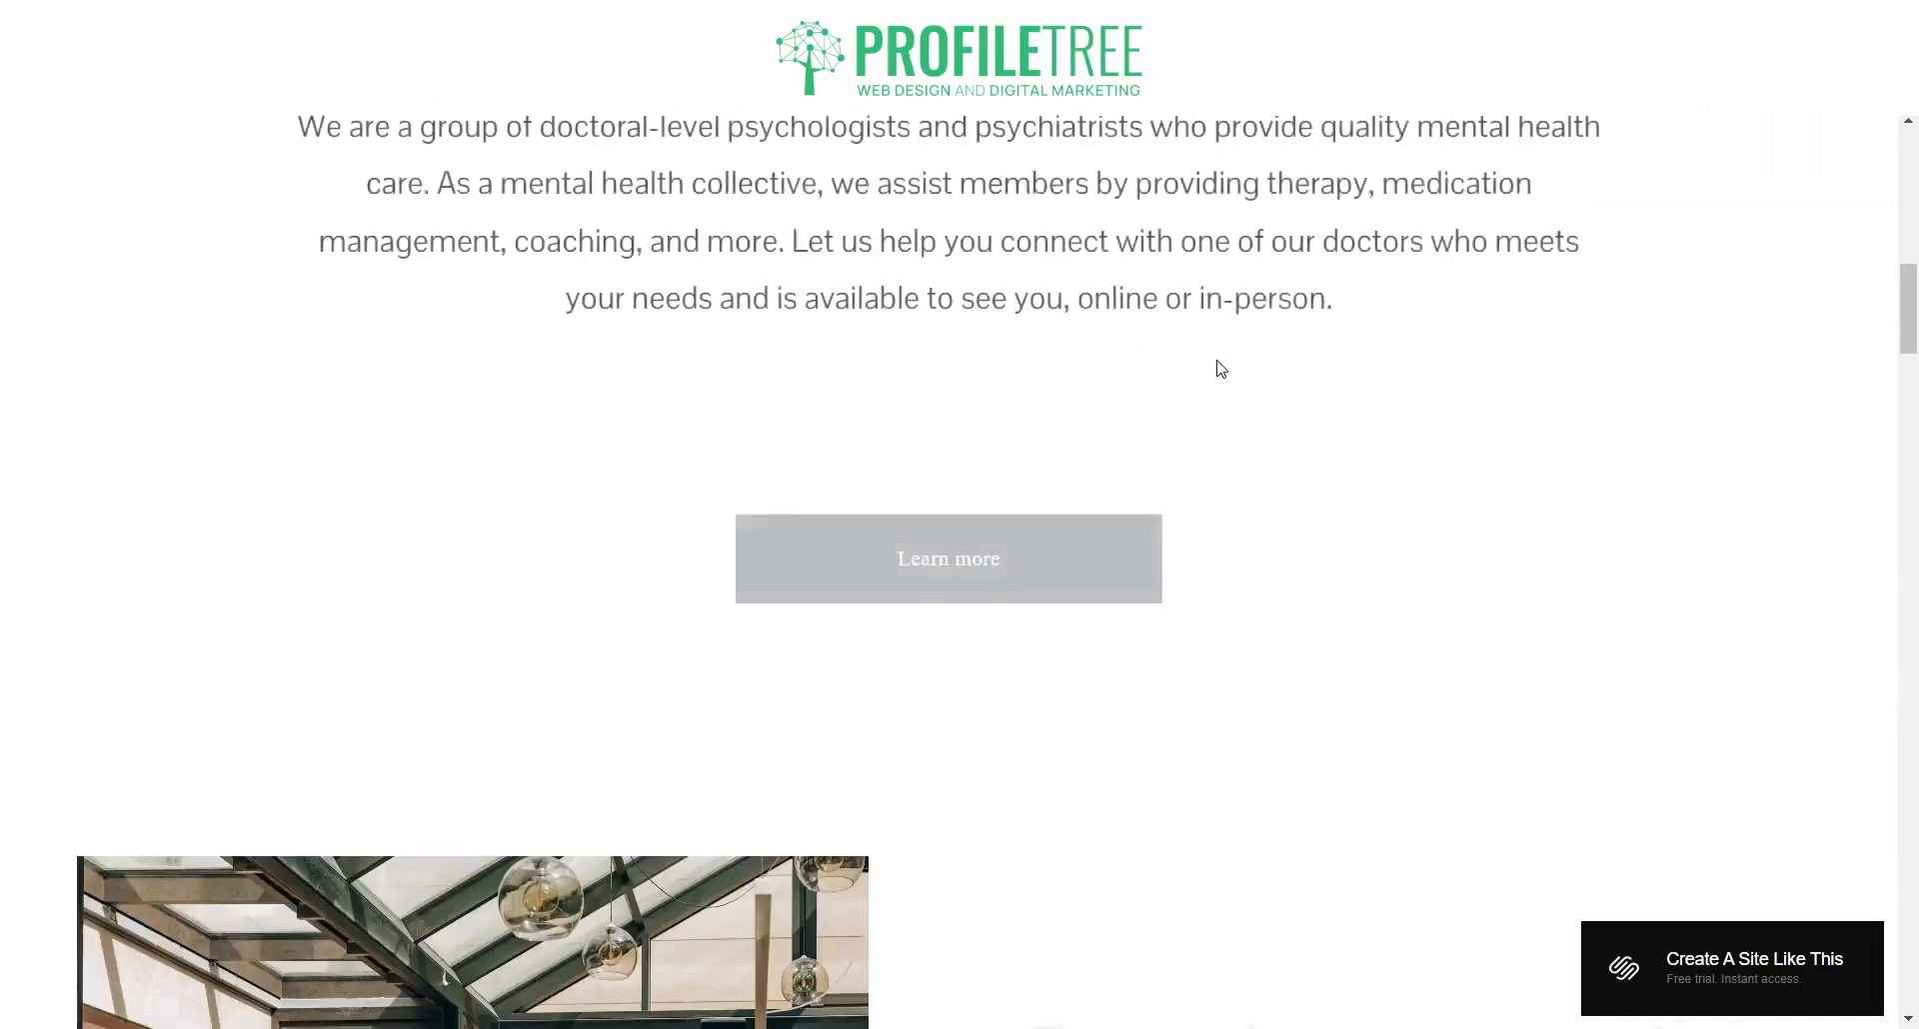
scroll(1195, 377, up, 7)
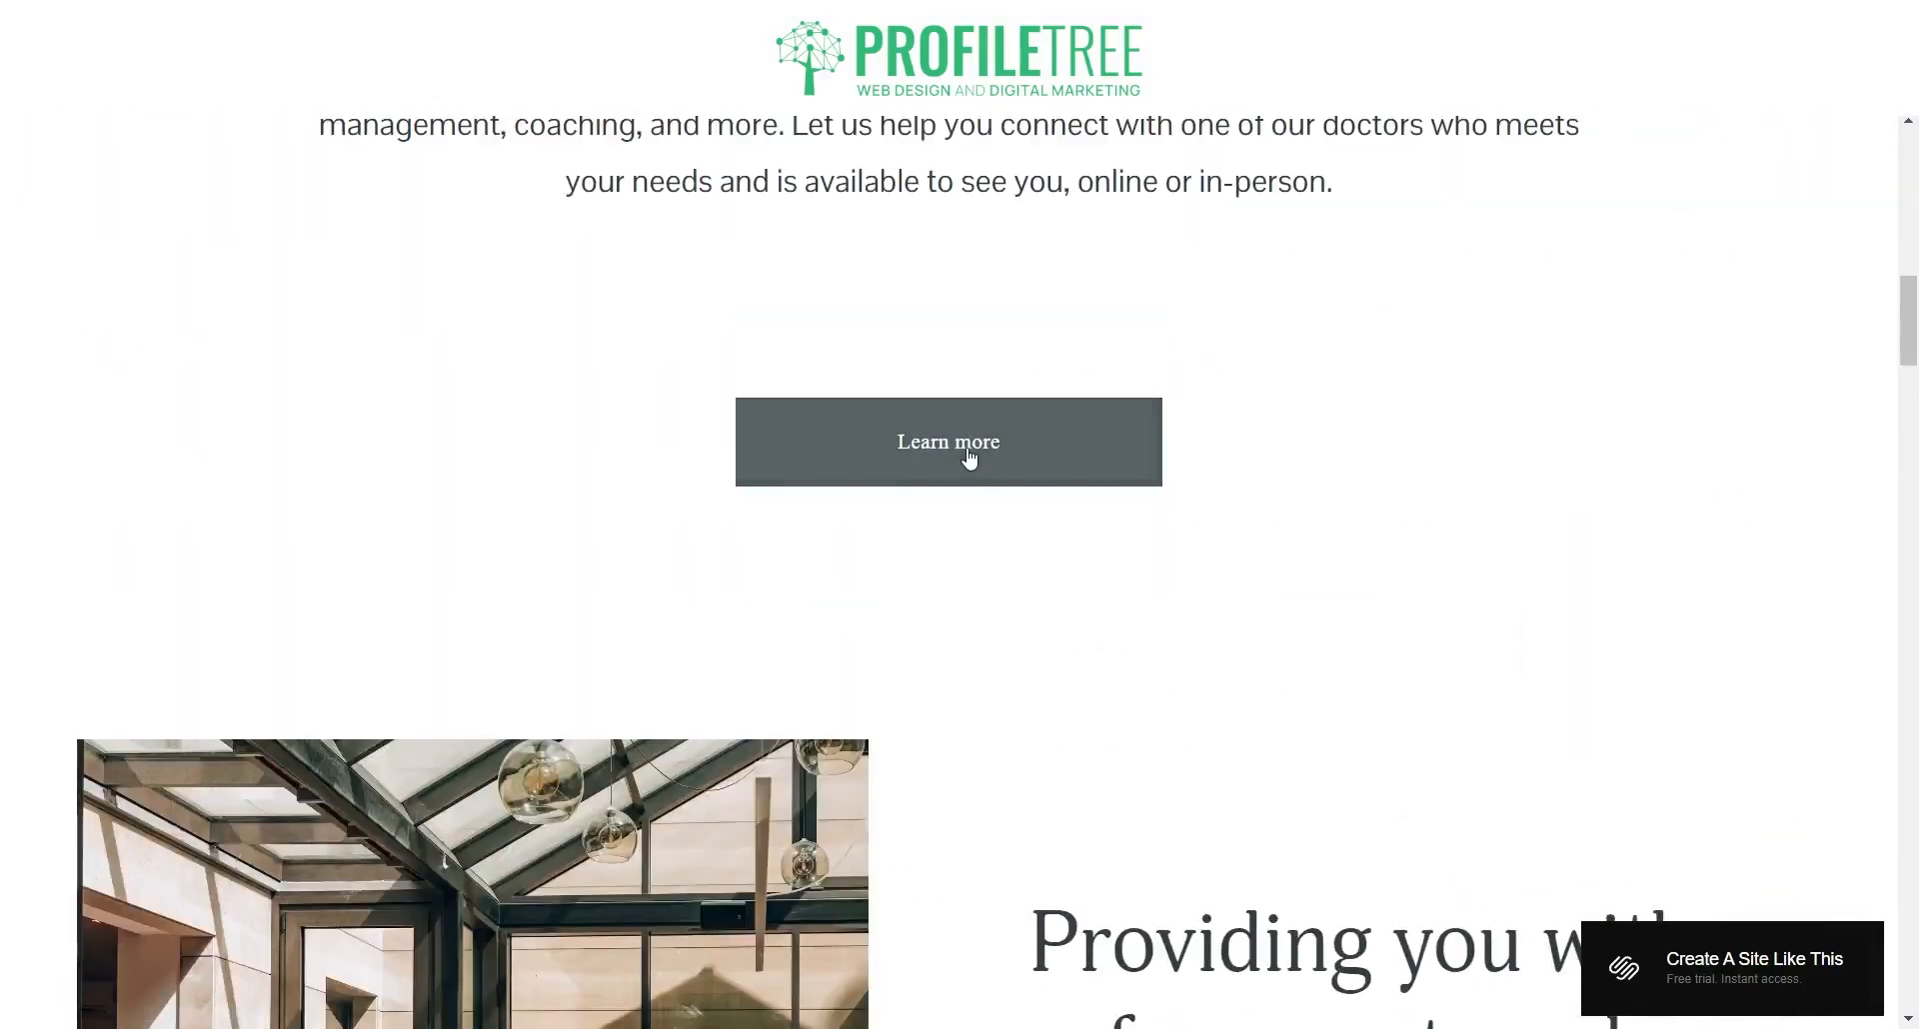
click(969, 460)
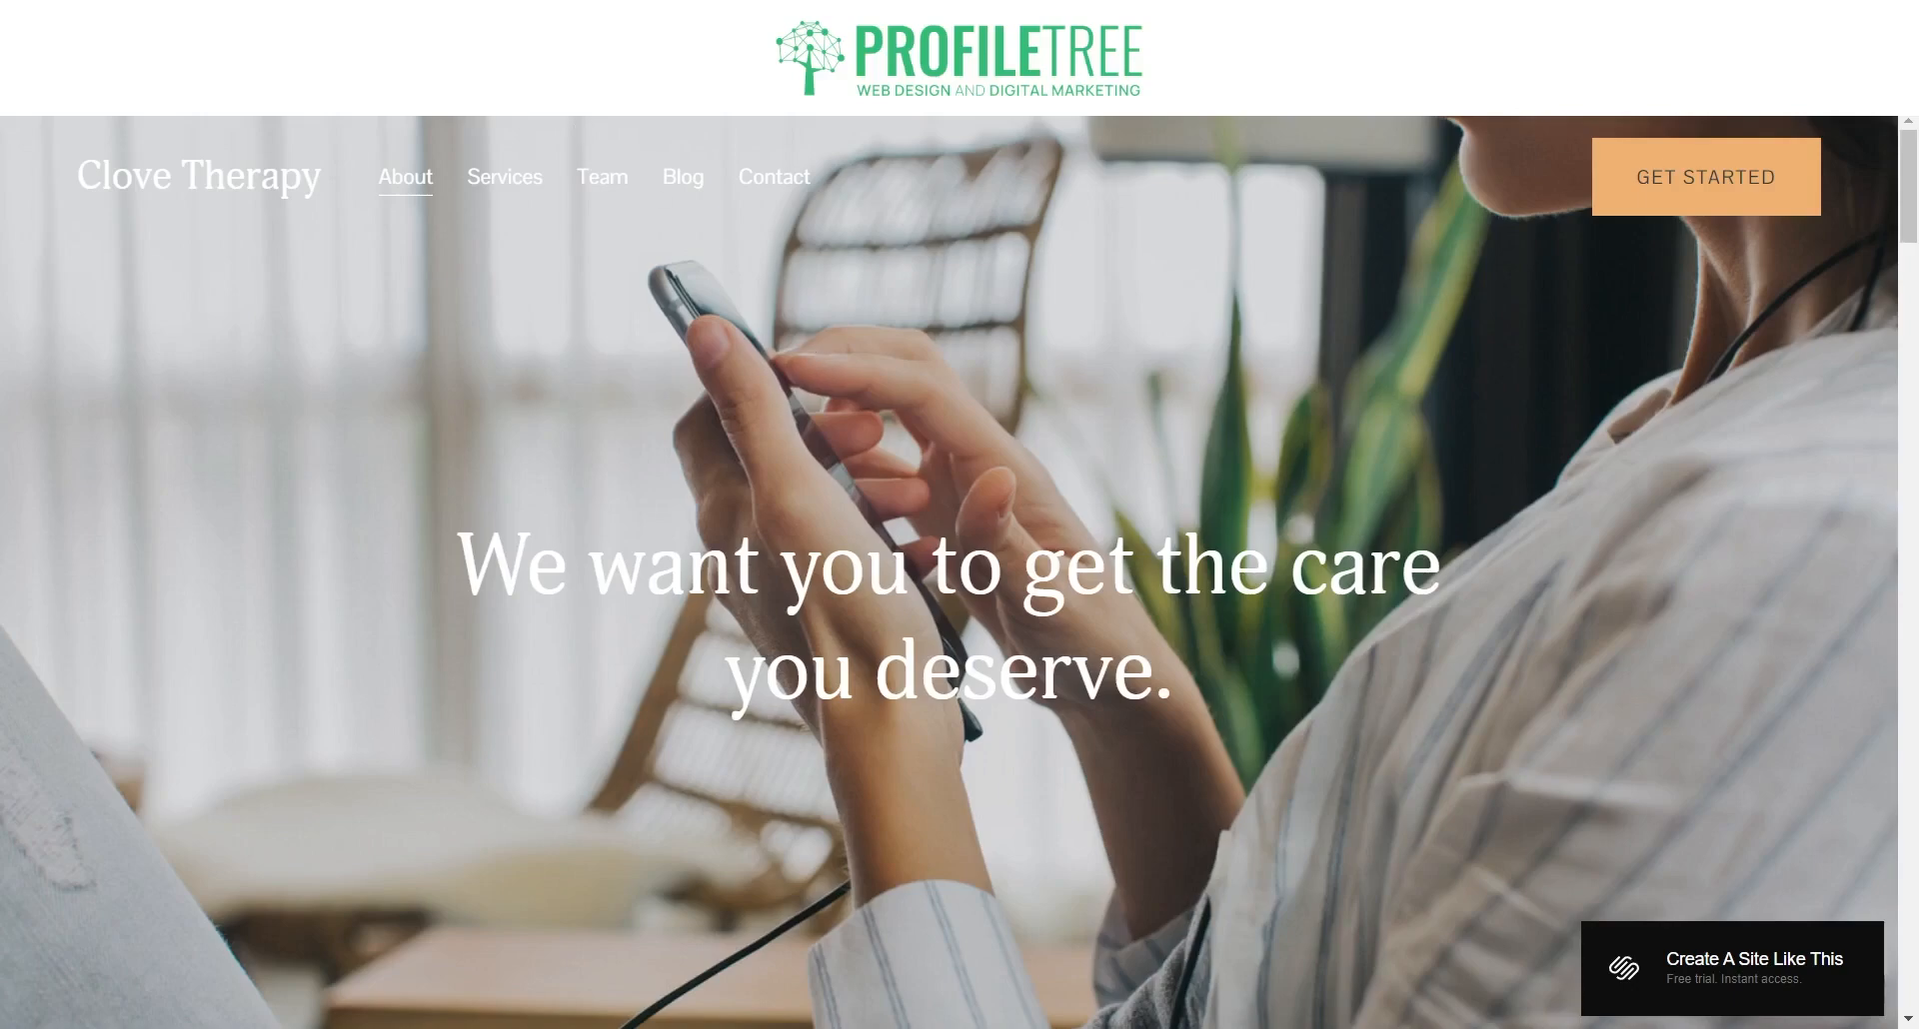
key(ctrl+w)
scroll(429, 345, up, 2)
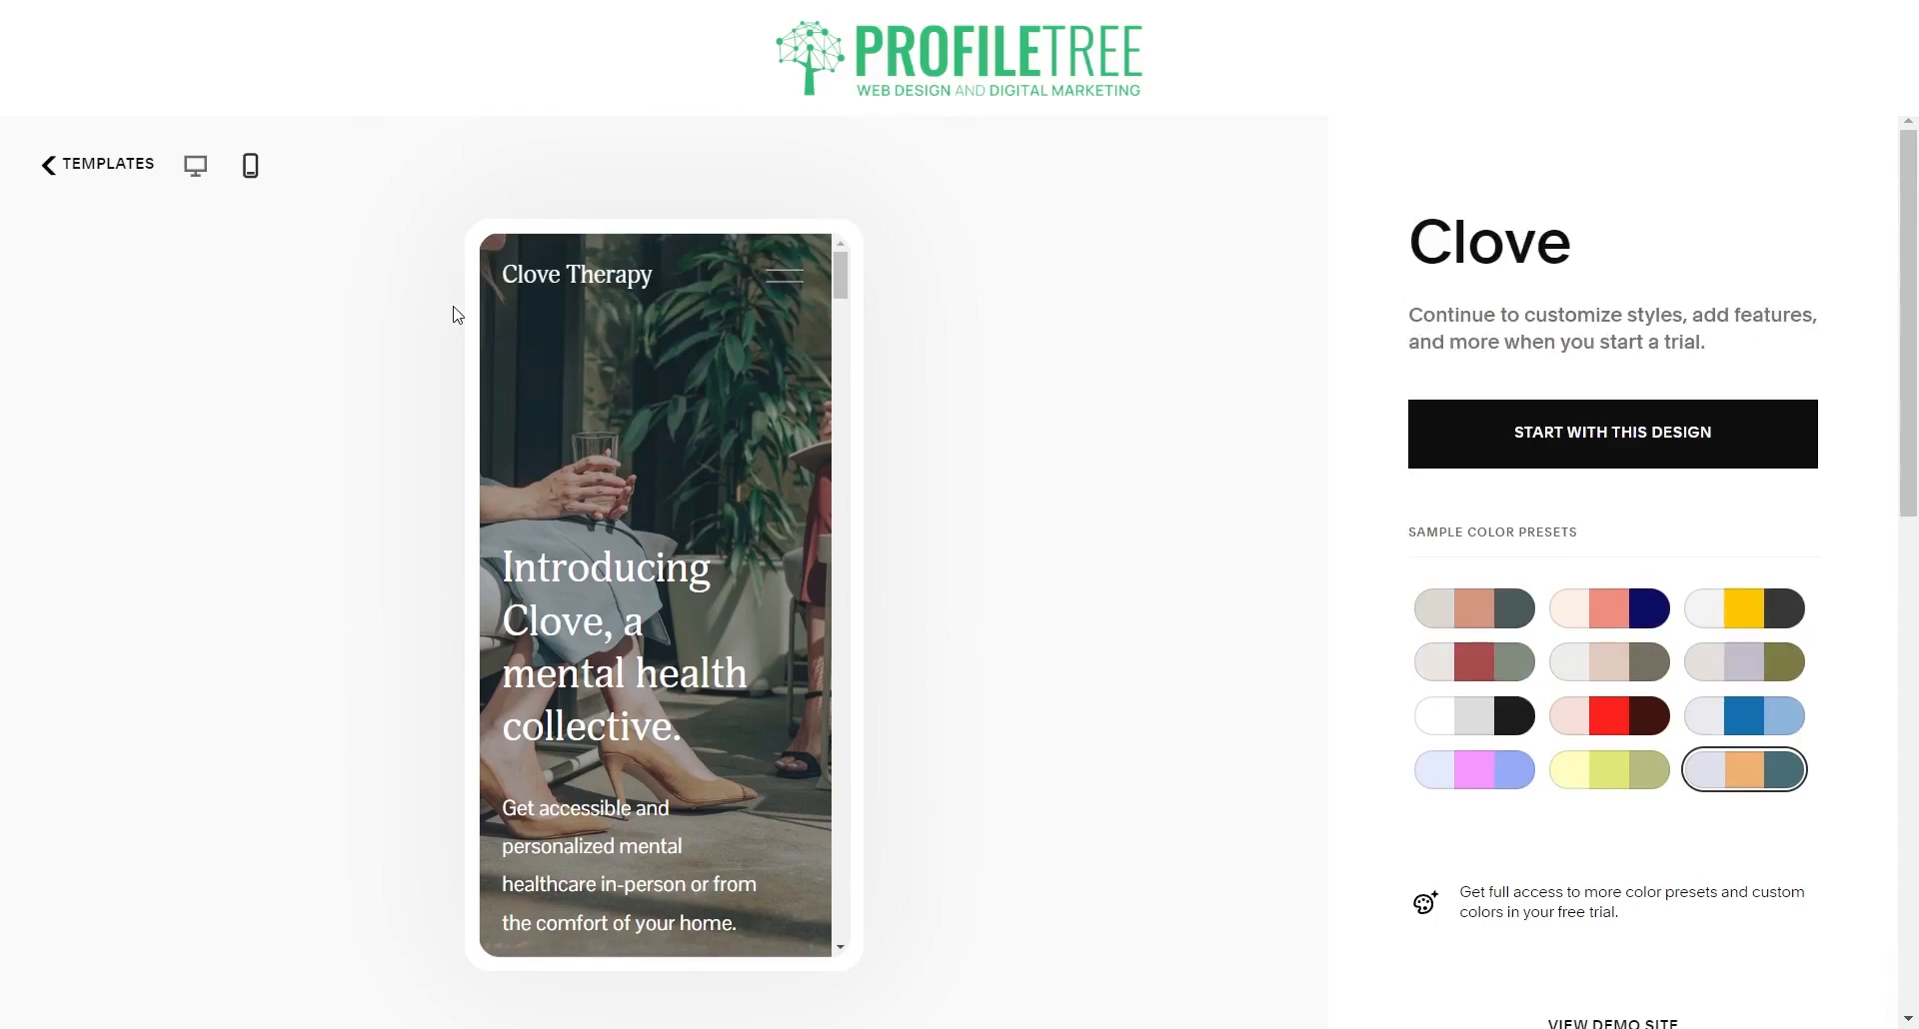
- Check the navigation menu of Clove's mobile preview and review the page down to its footer
click(792, 280)
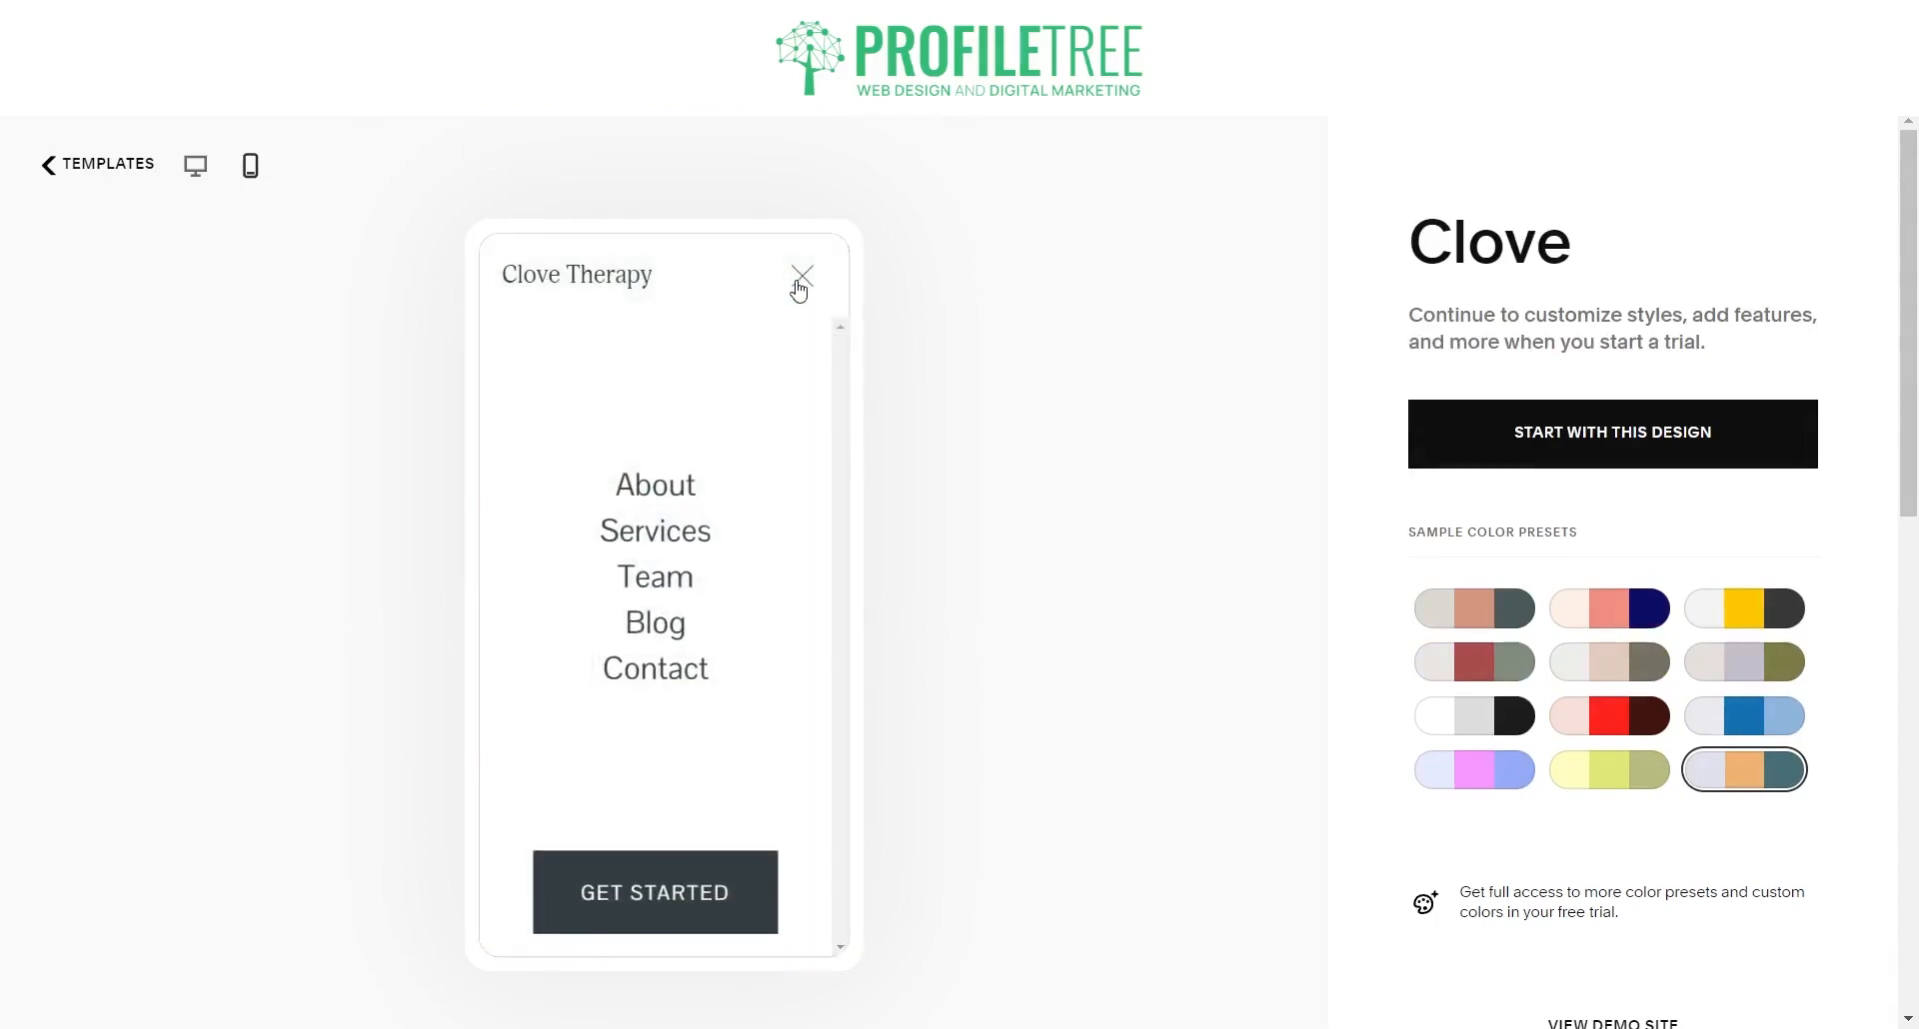
click(801, 282)
scroll(715, 539, down, 5)
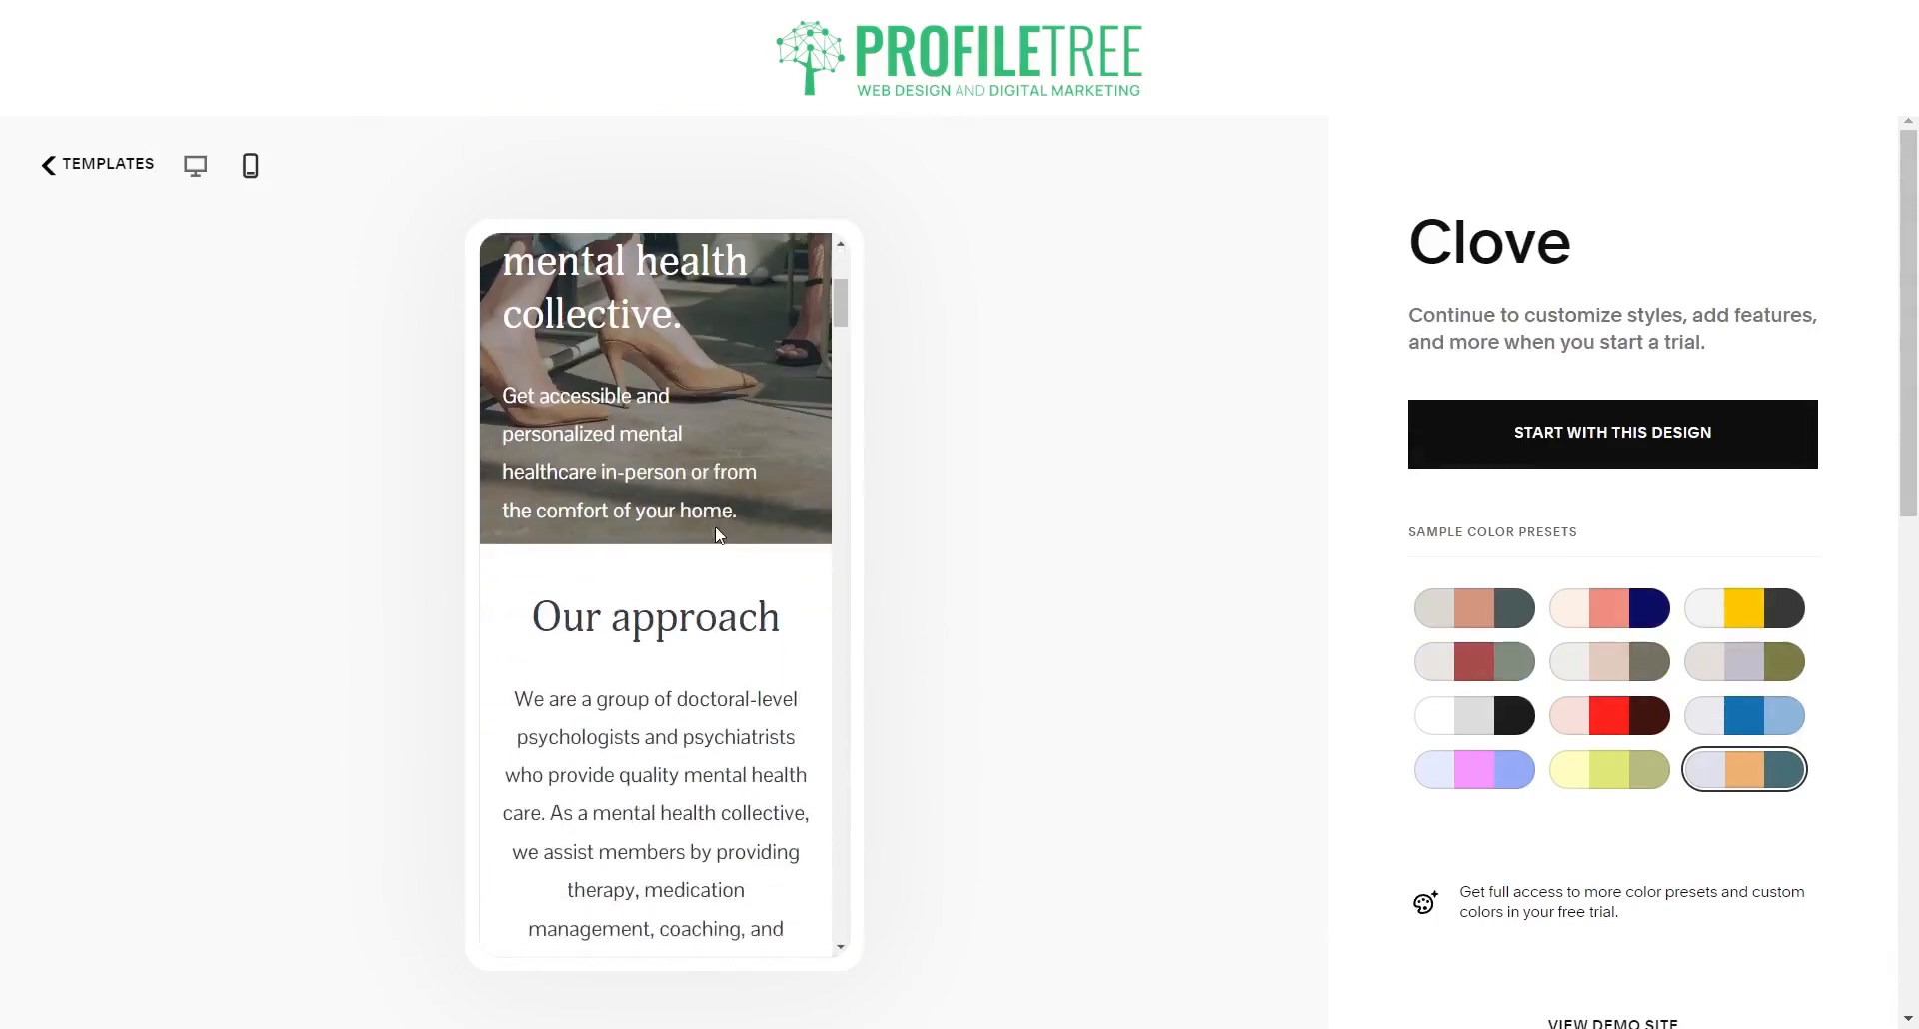
scroll(715, 535, down, 15)
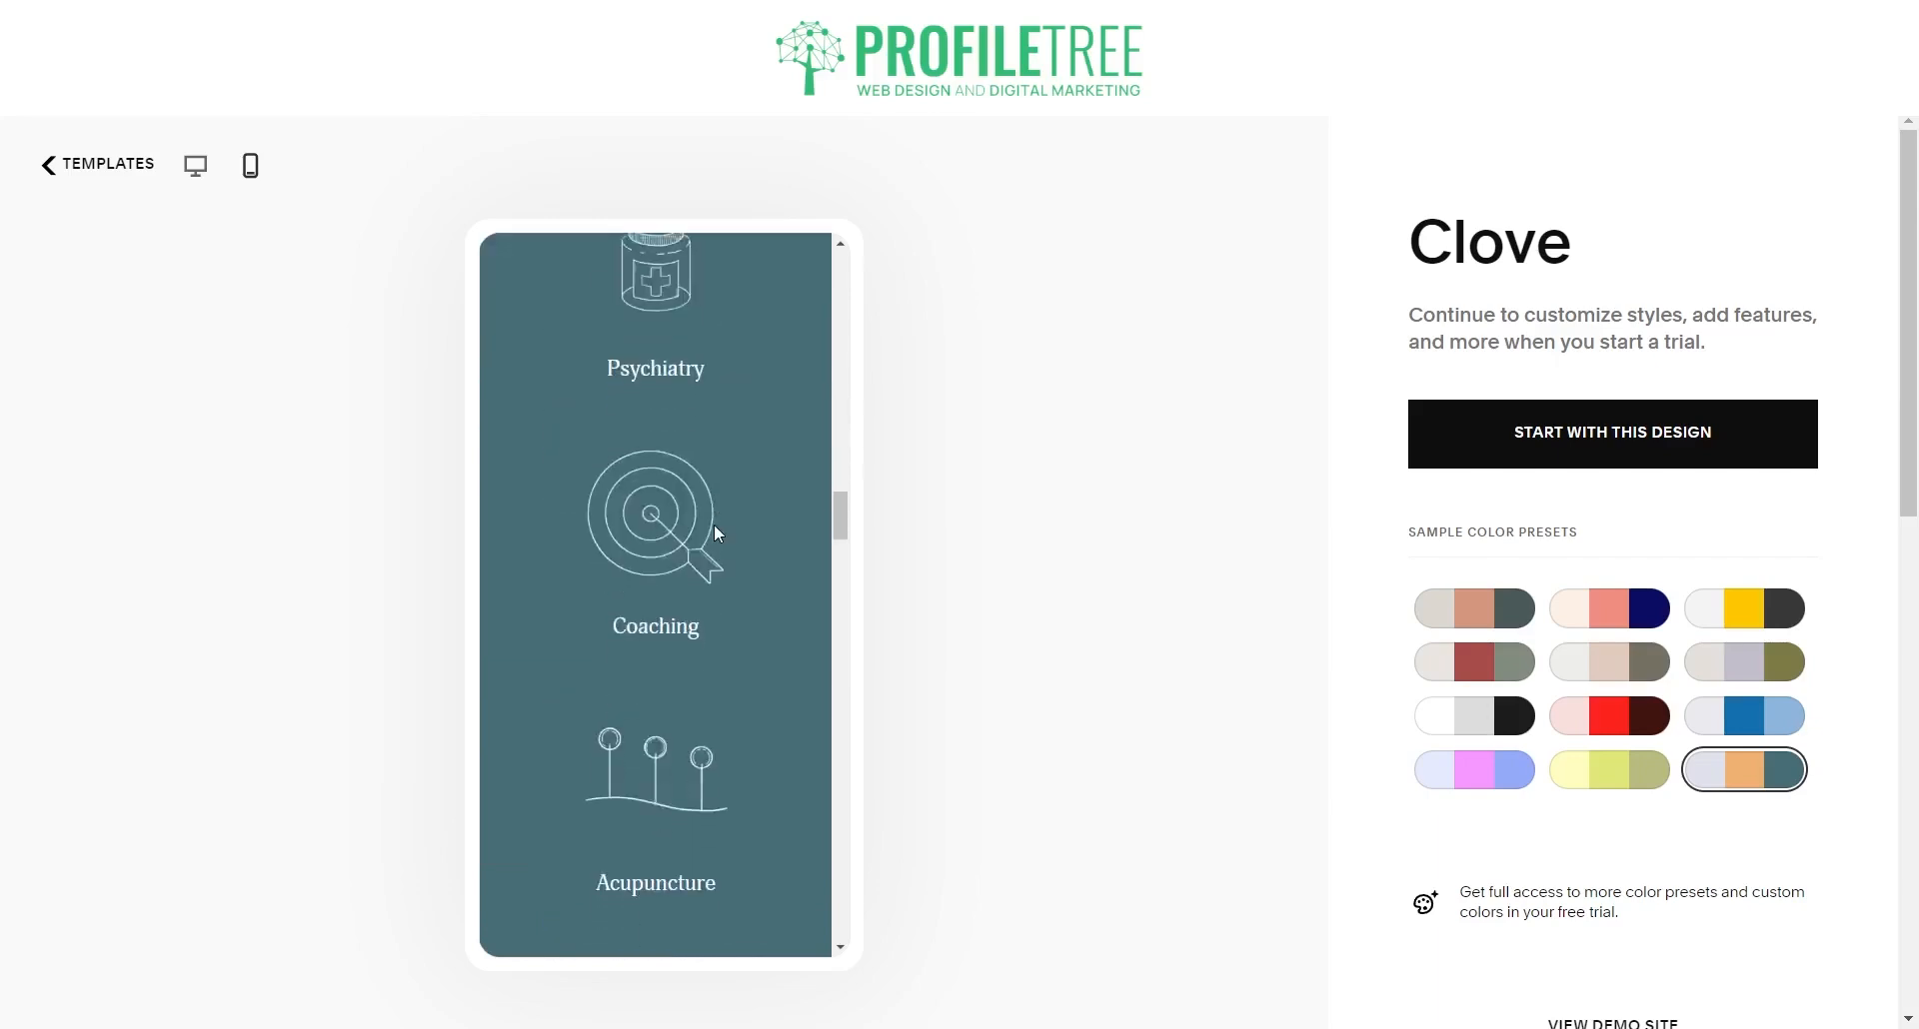
scroll(716, 529, down, 15)
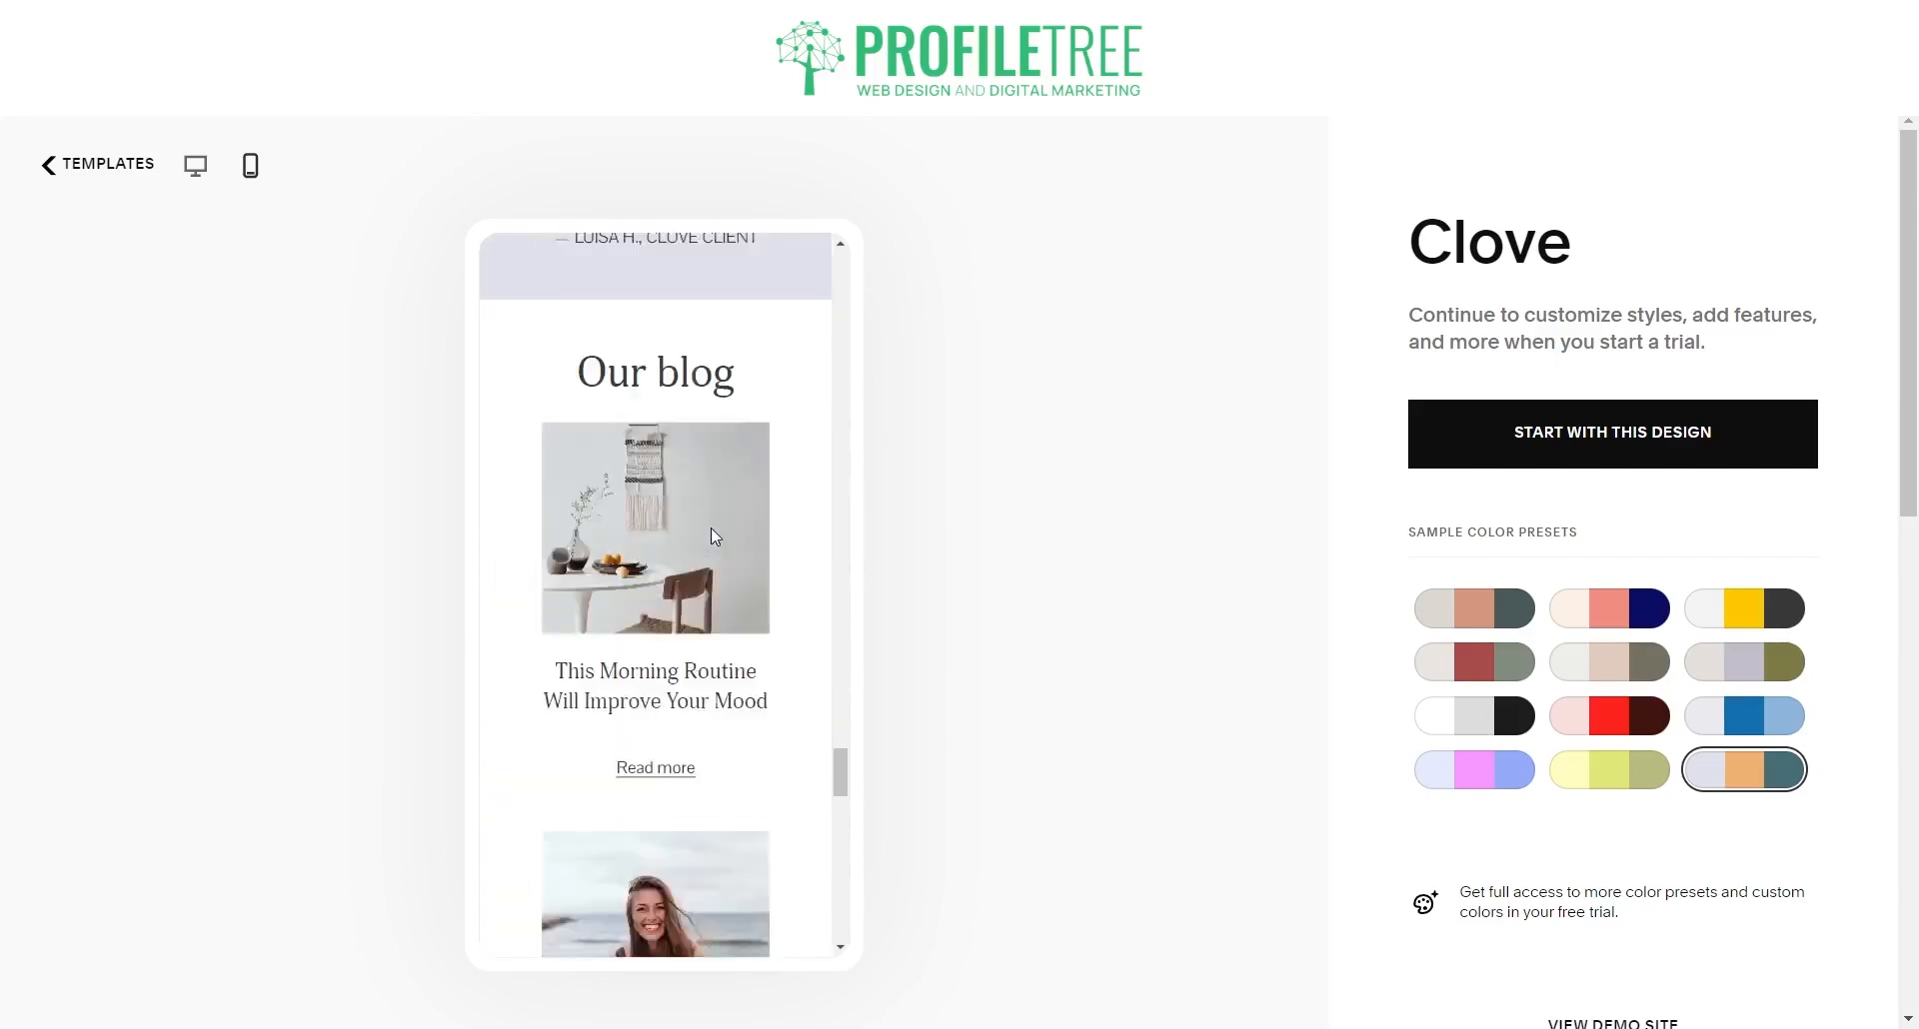
scroll(711, 530, down, 10)
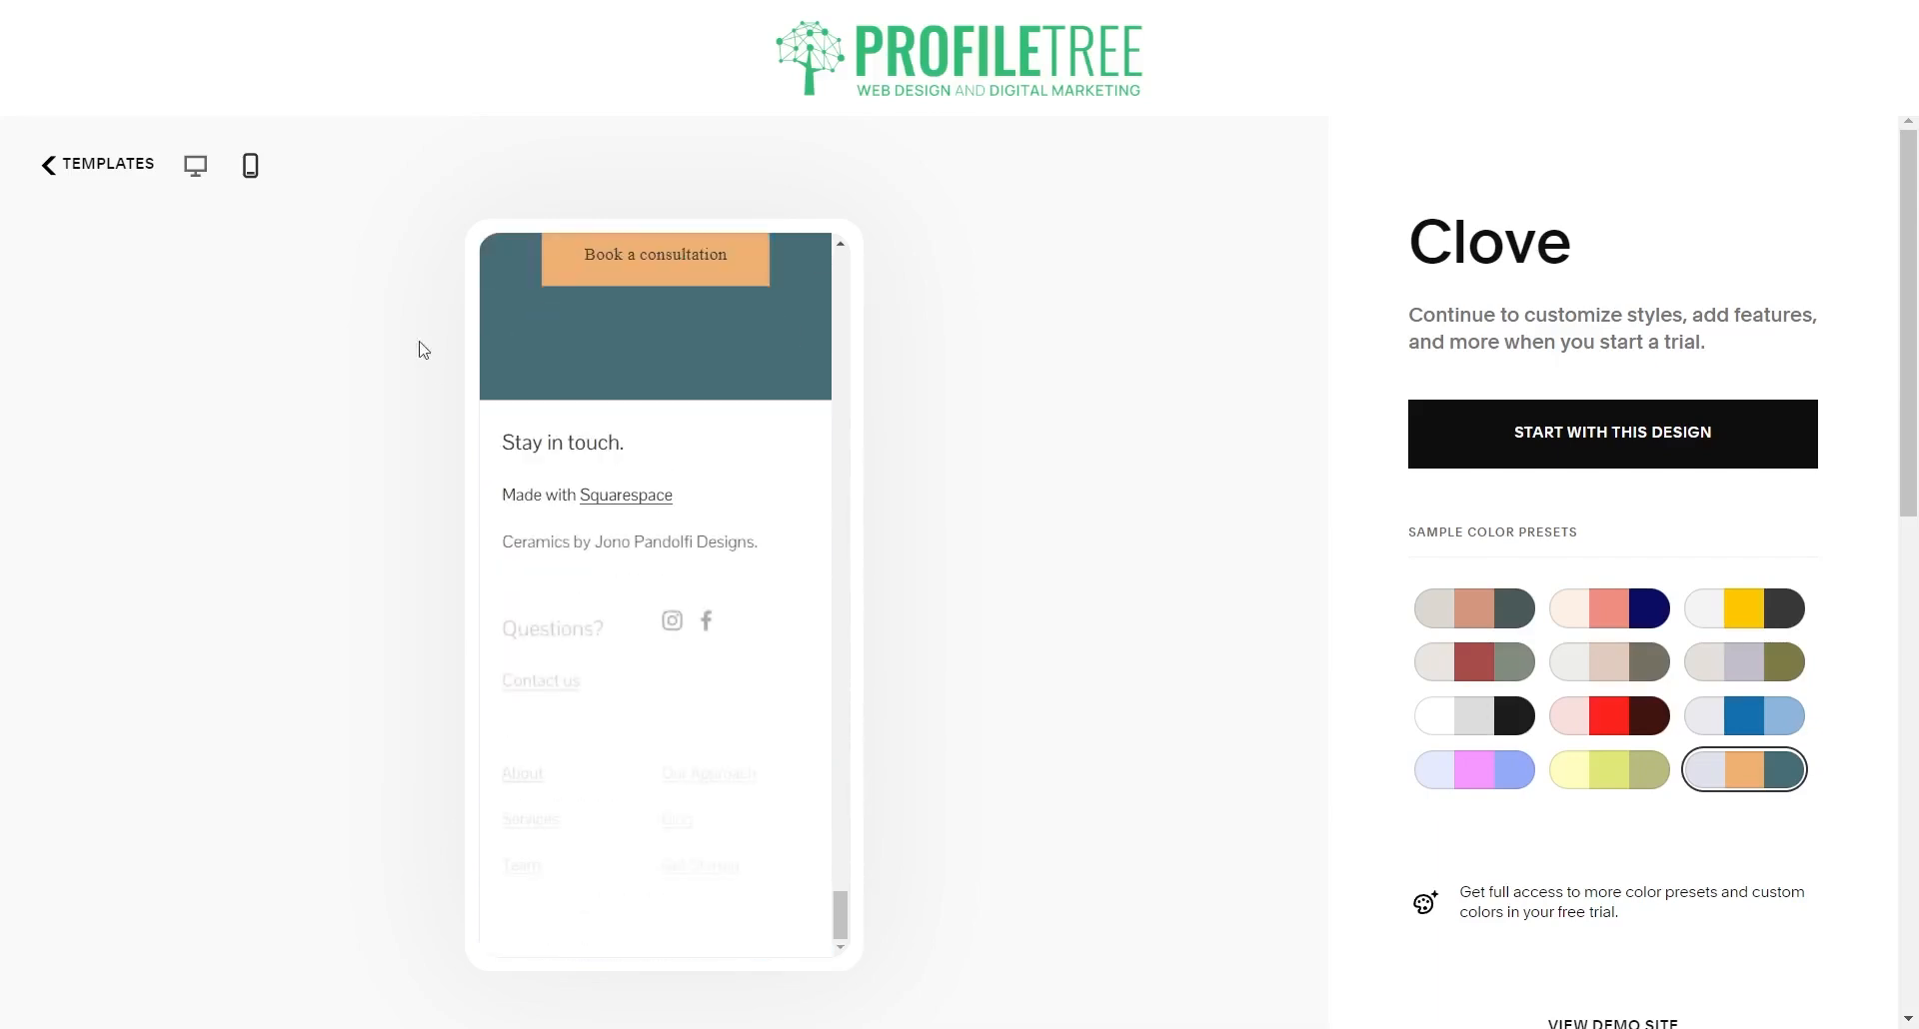
- Switch the Clove preview to desktop and review the page upward from its footer
click(197, 170)
scroll(668, 590, down, 10)
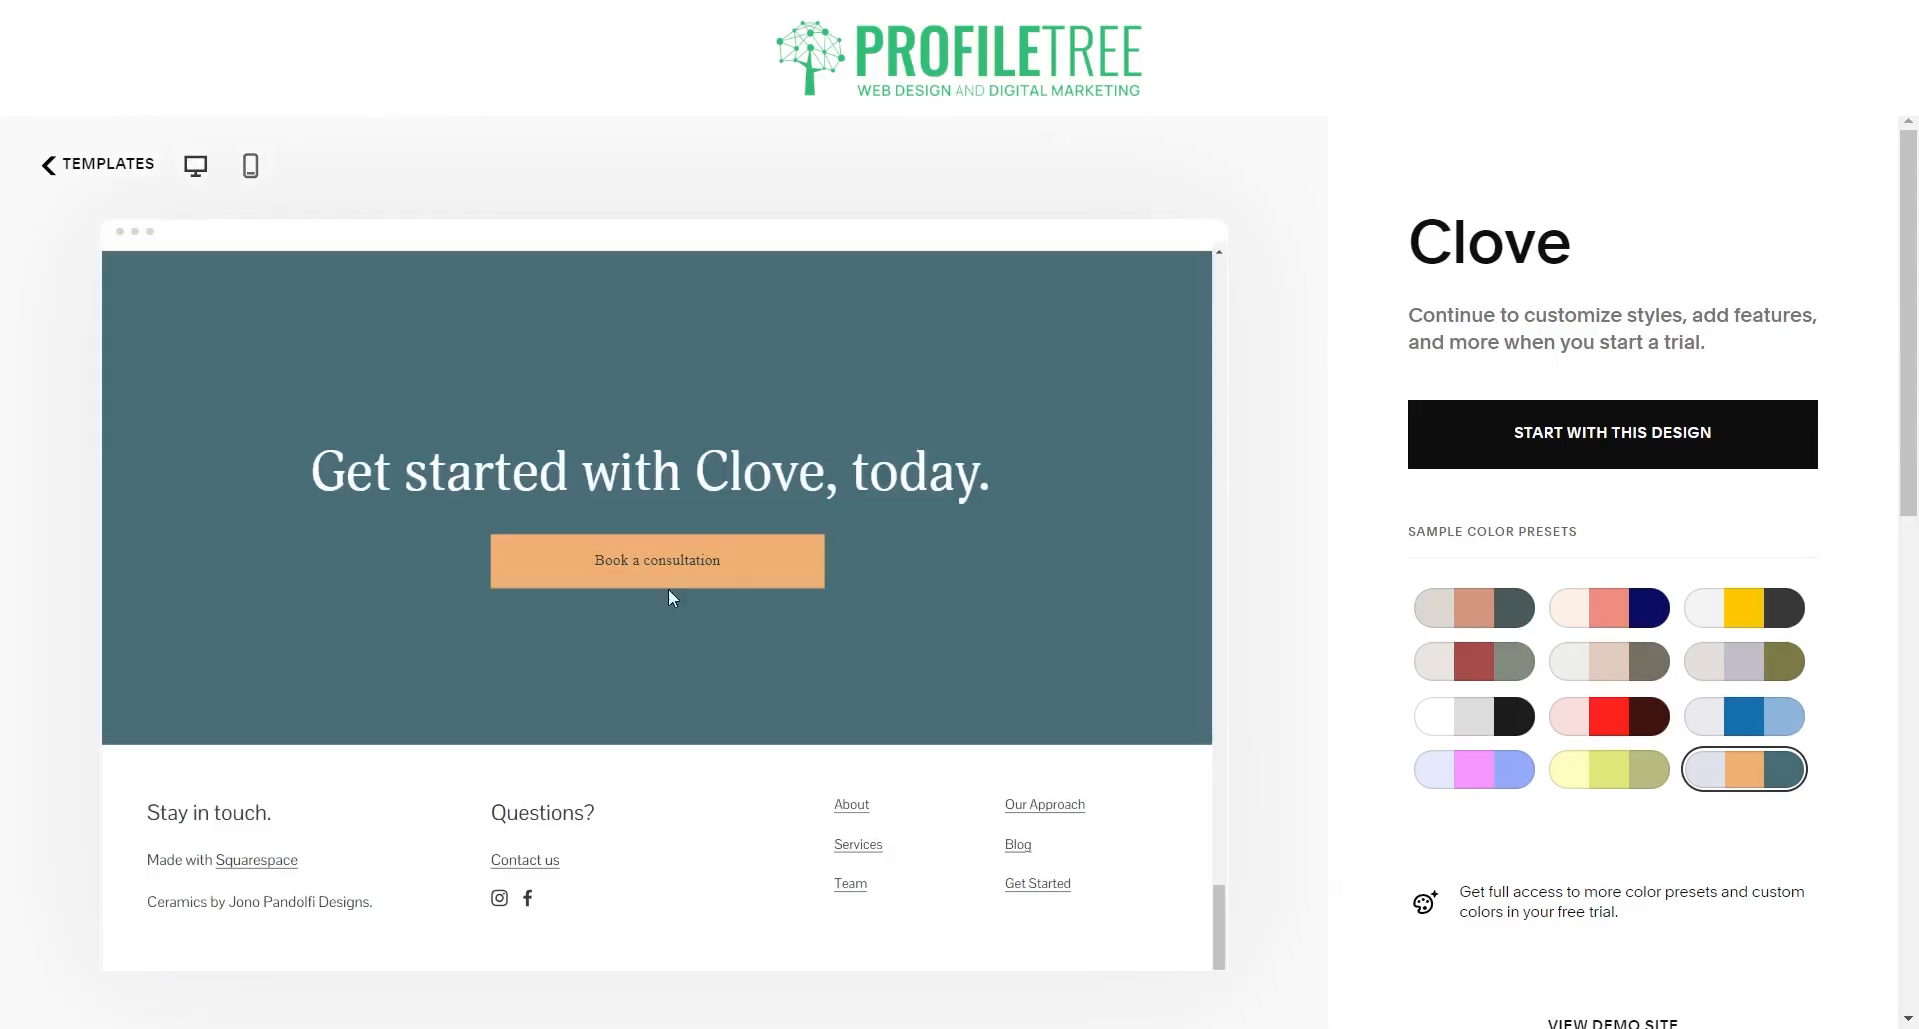
scroll(756, 621, down, 2)
scroll(778, 590, up, 15)
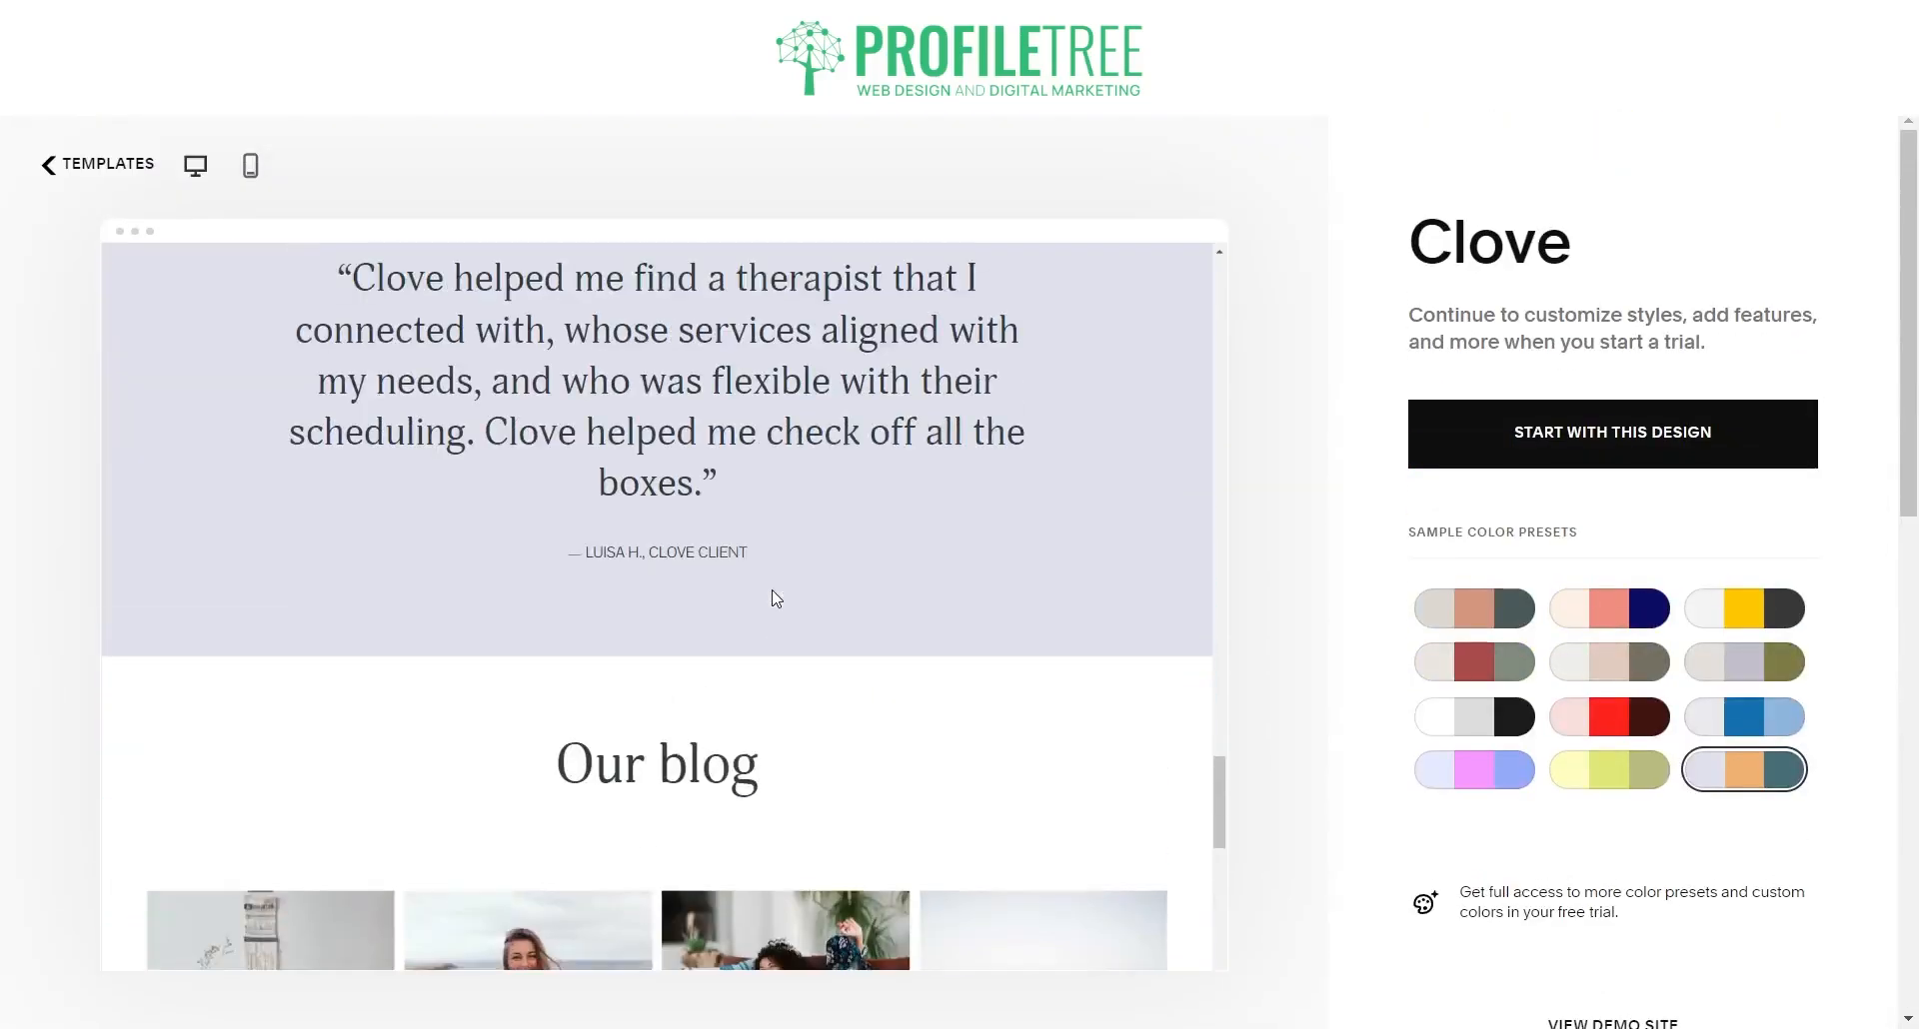
scroll(657, 600, up, 5)
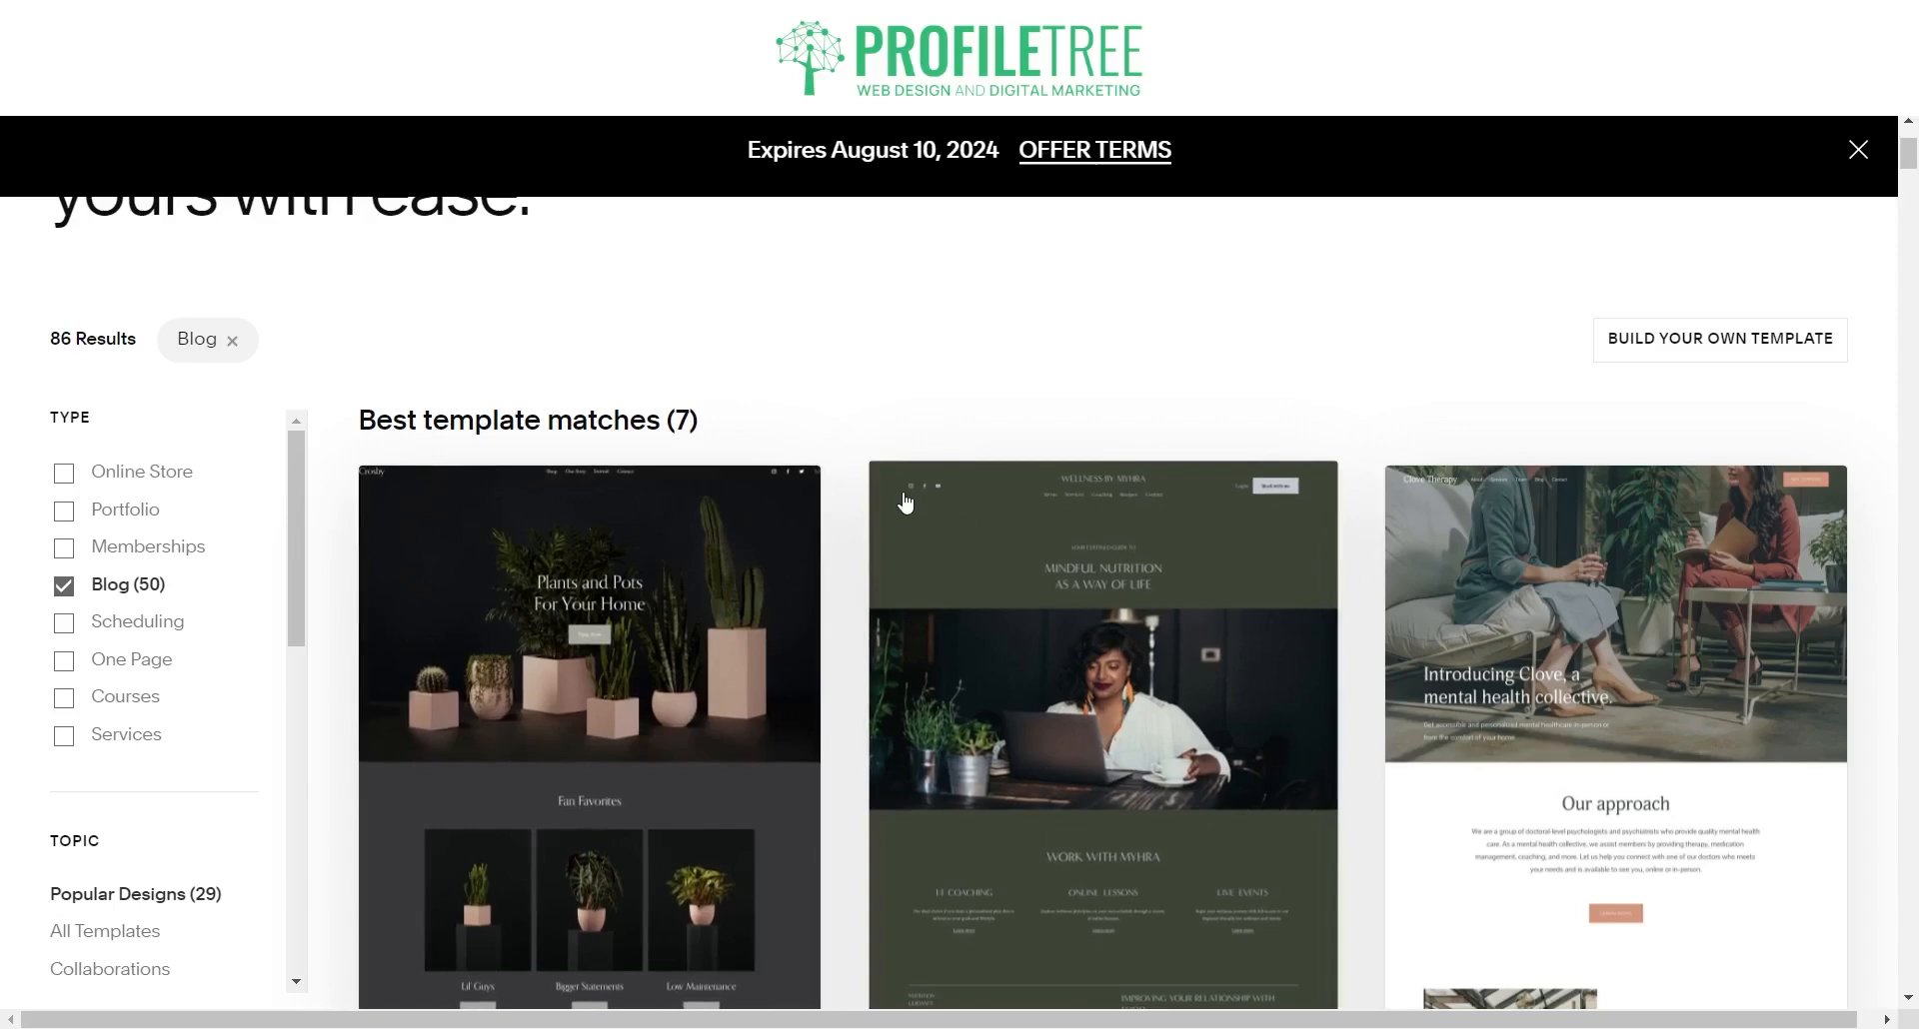
- Open the Myhra template from the Blog matches and start the site with this design
click(1118, 831)
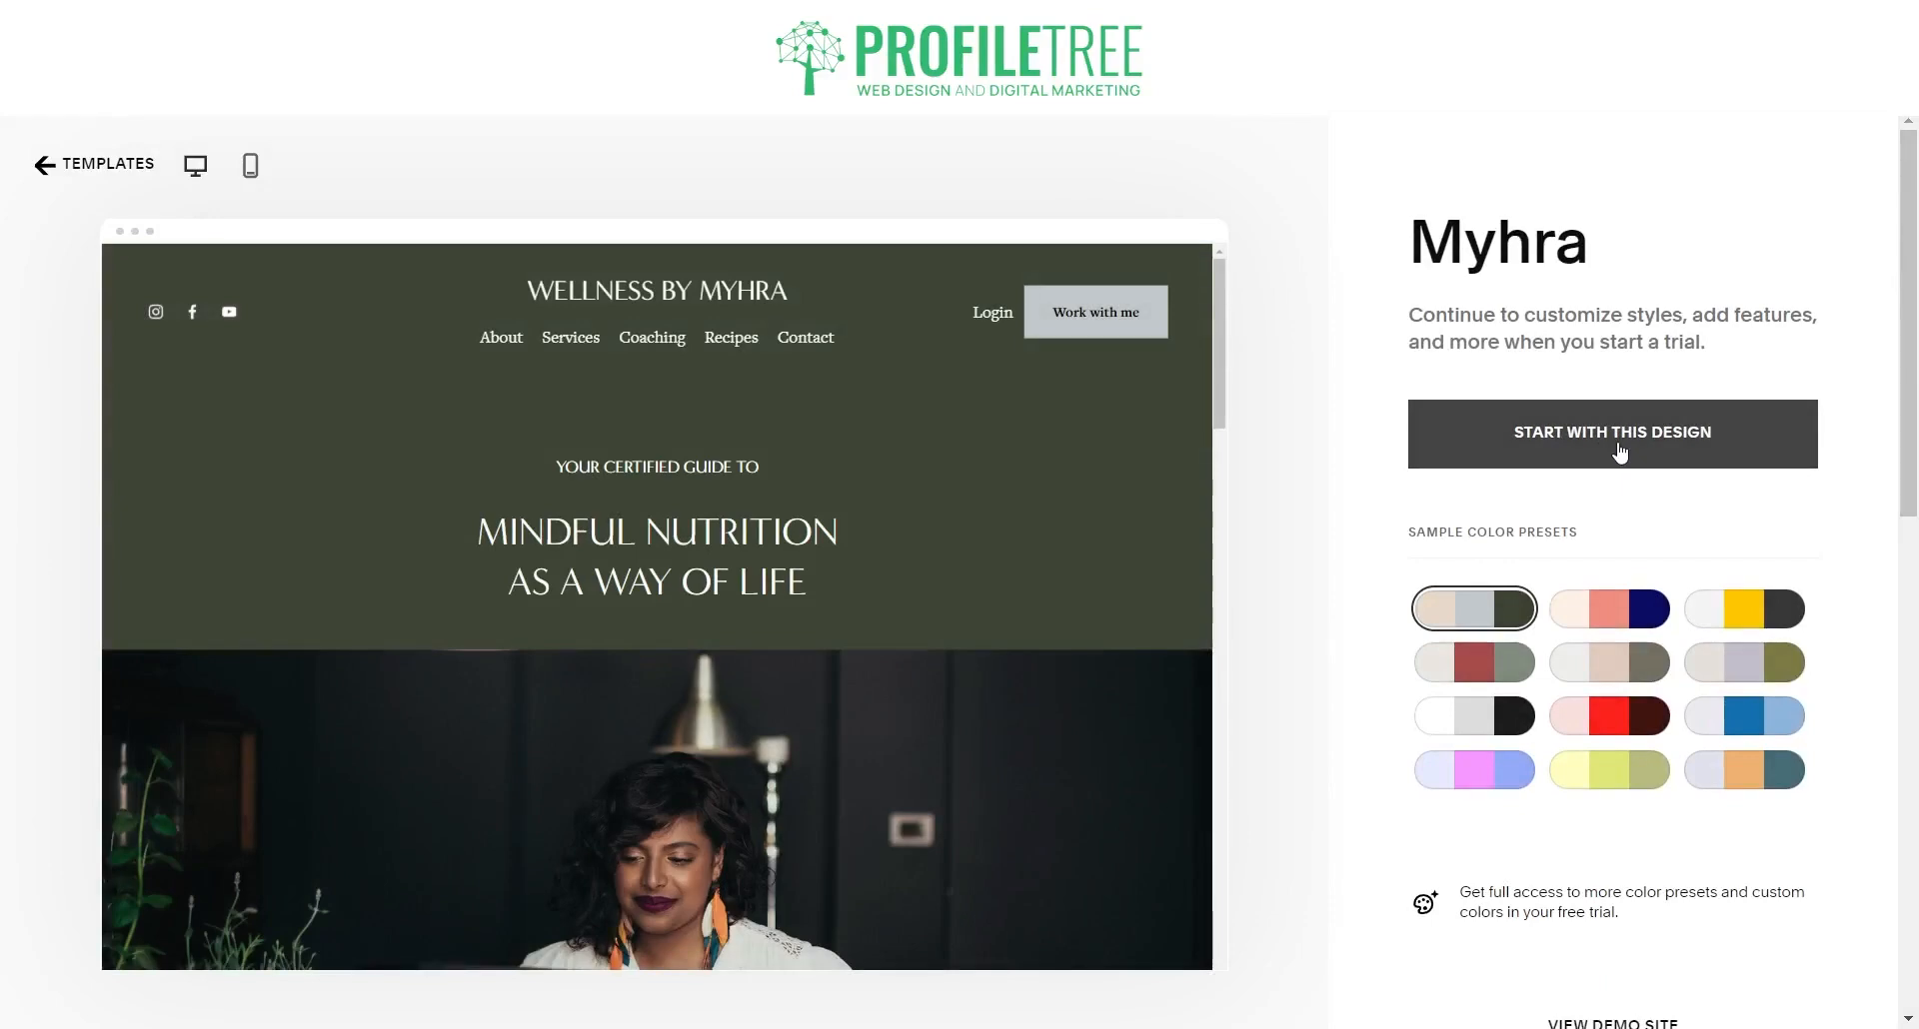
click(1619, 451)
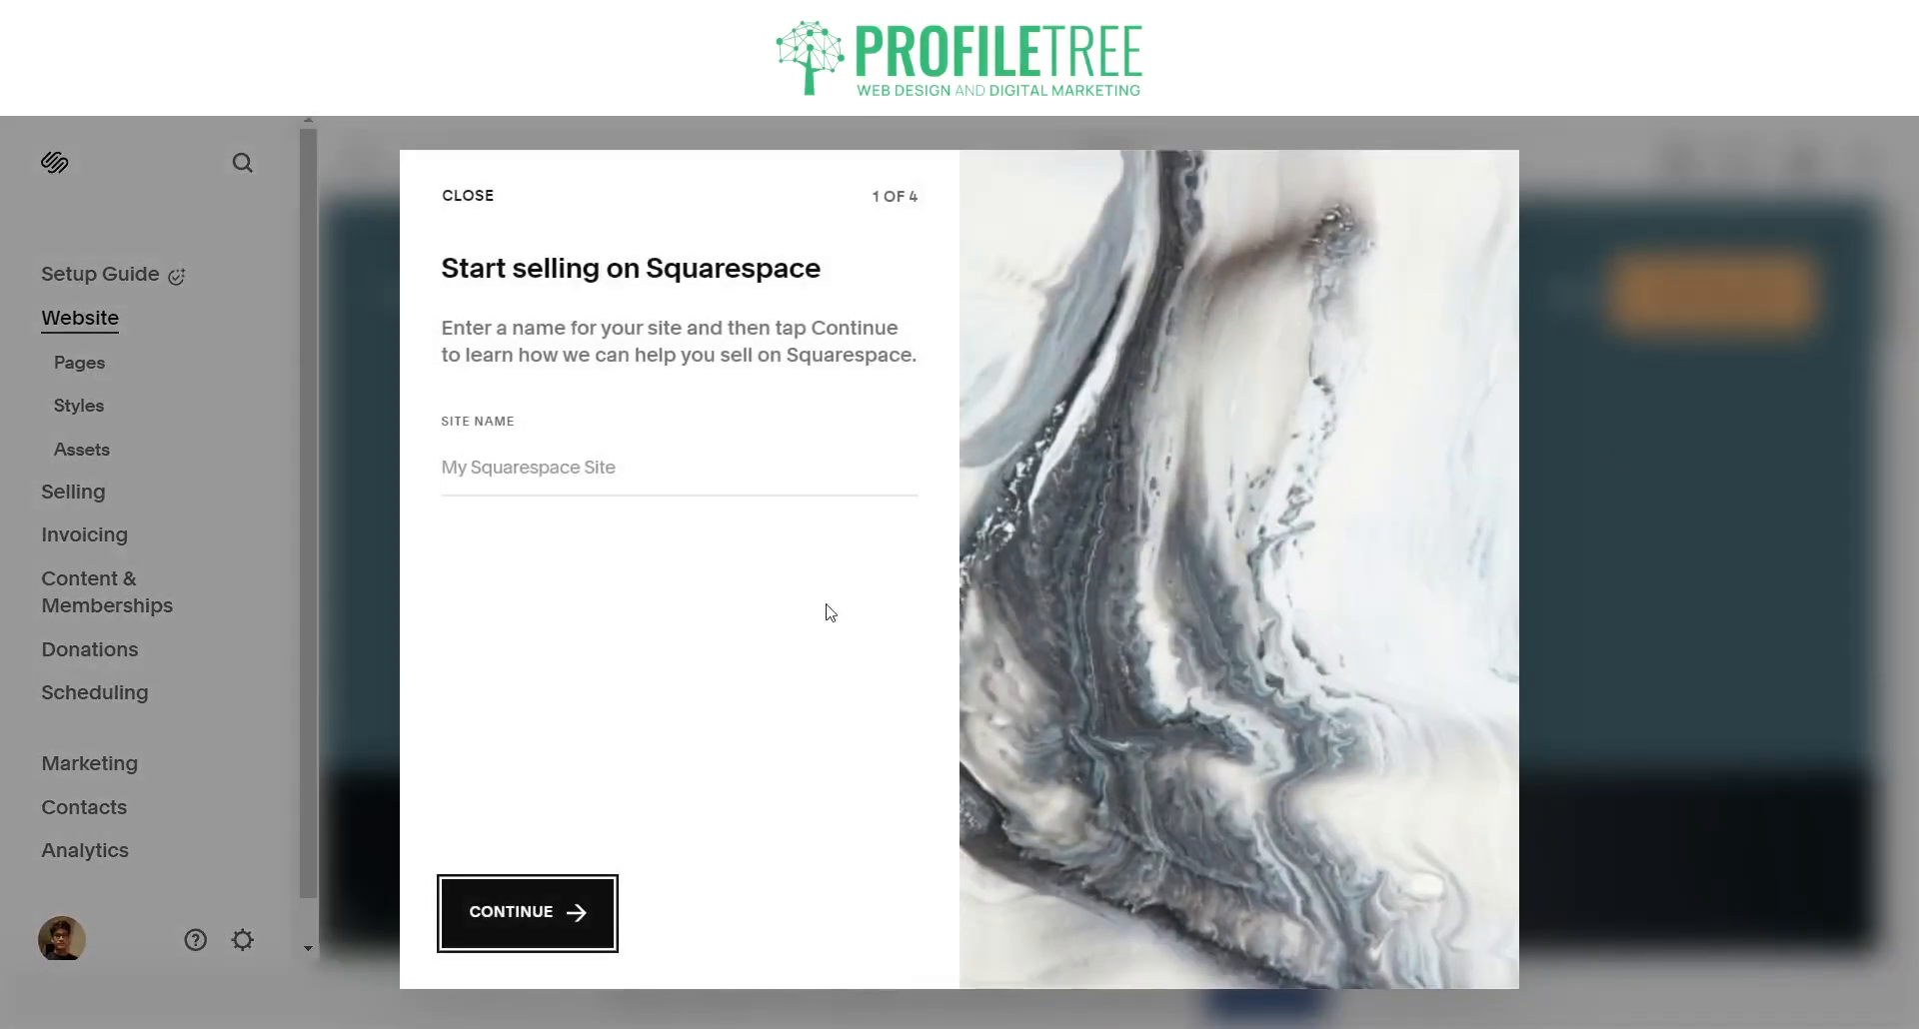
- Name the site ProfileTree Tutorial and continue to the second page of the selling introduction
click(706, 464)
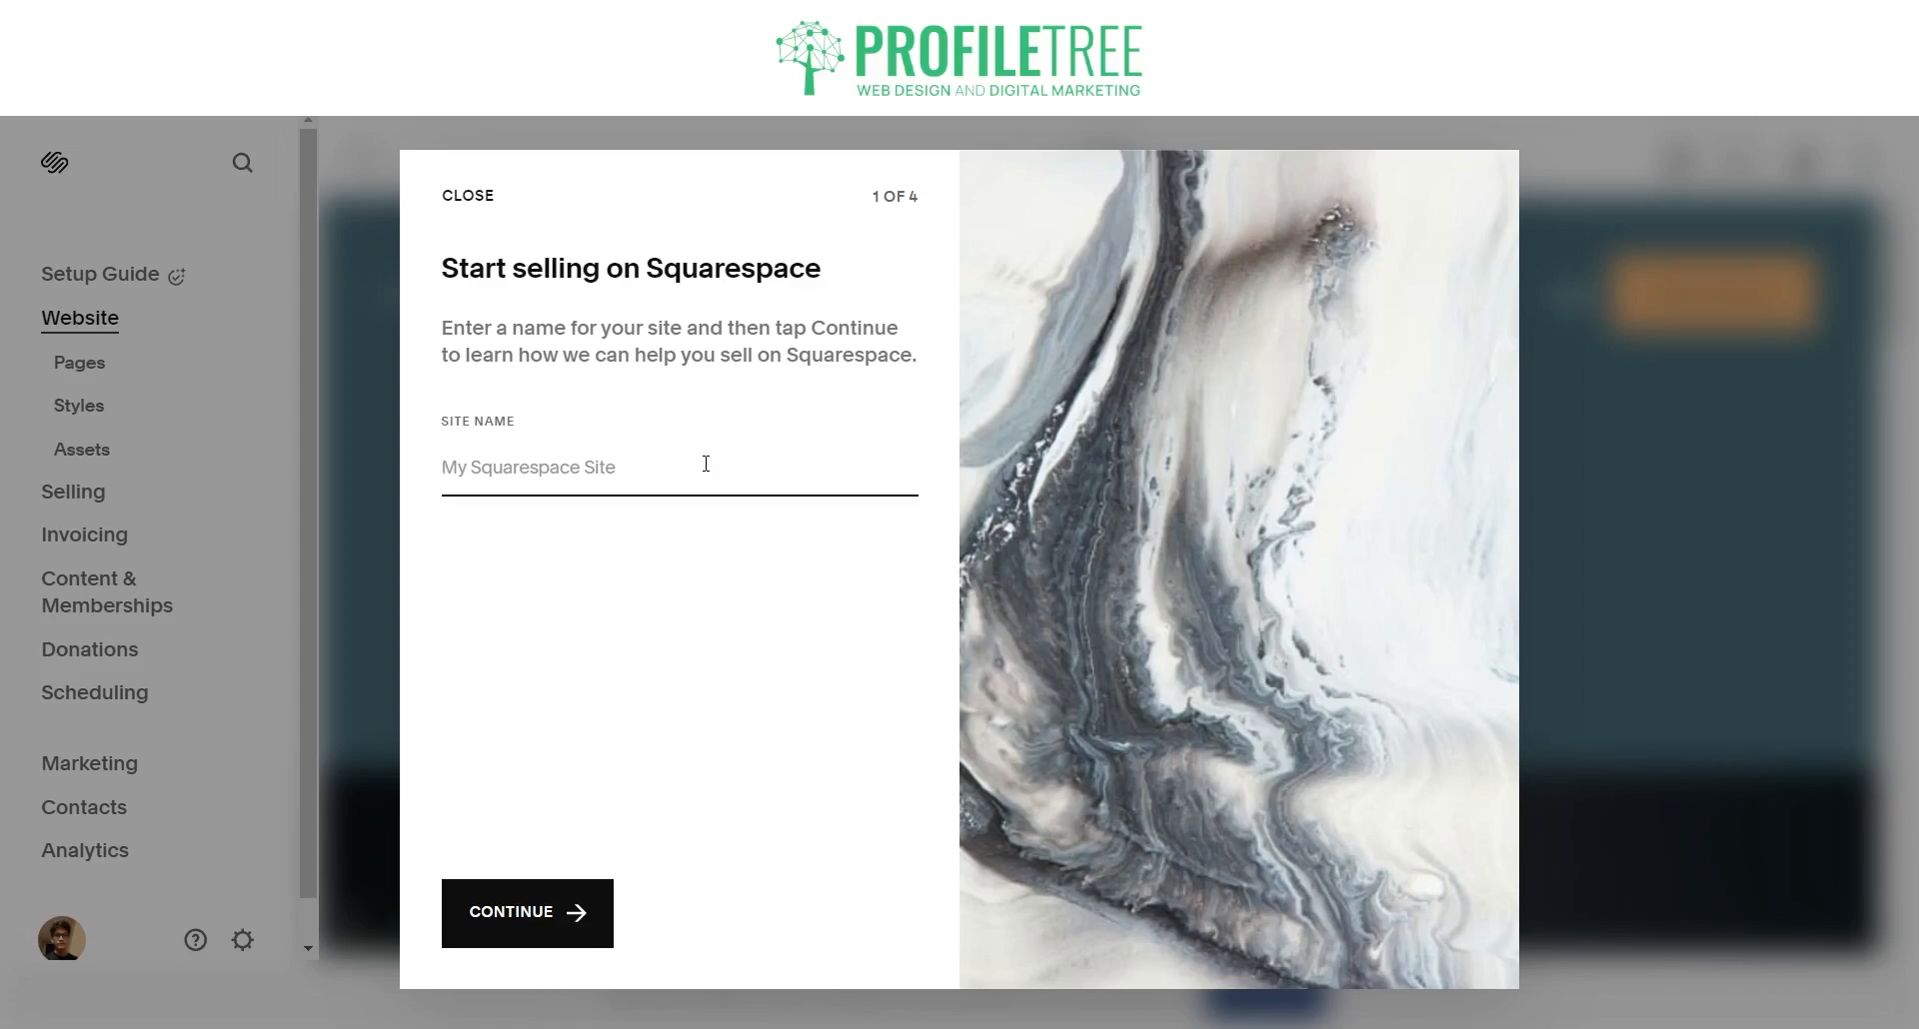
text(ProfileTree Tut)
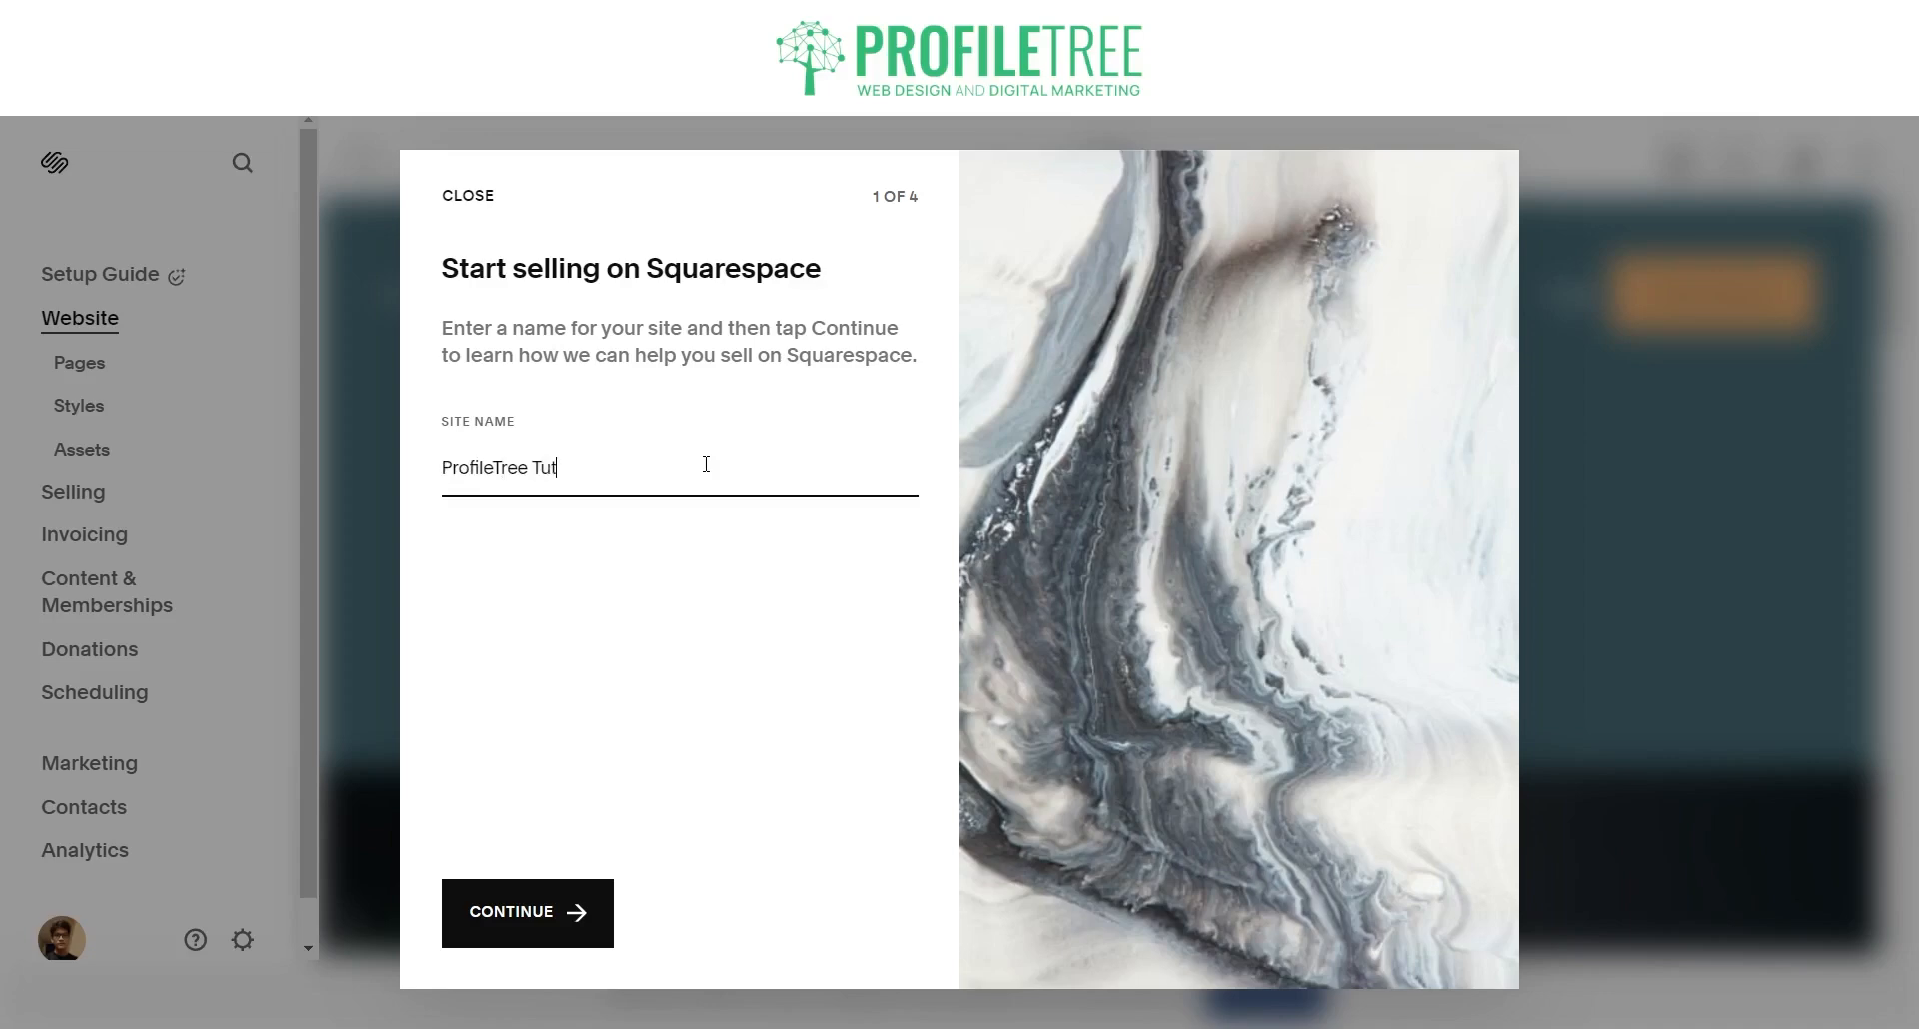
text(pr)
key(BackSpace)
key(BackSpace)
text(orial)
click(570, 912)
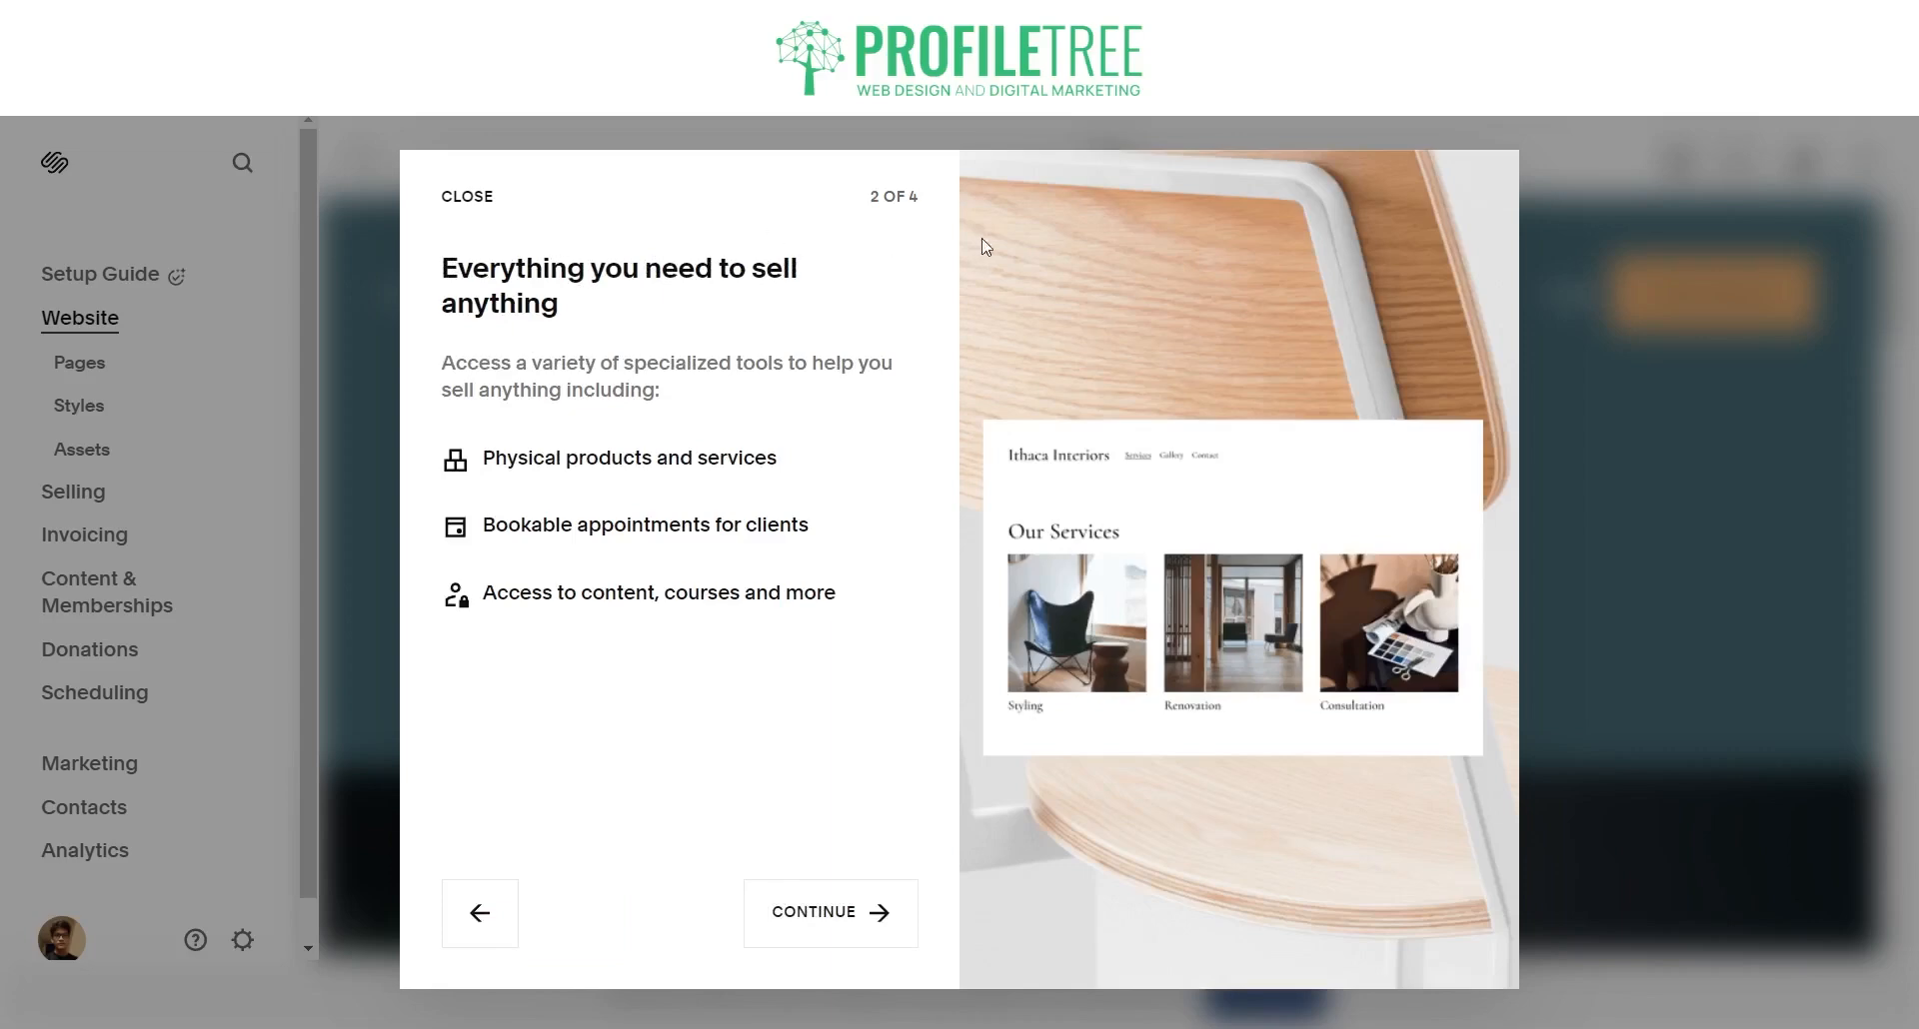
- Go through the remaining introduction pages on selling, site traffic and business management and get started with the site
click(836, 922)
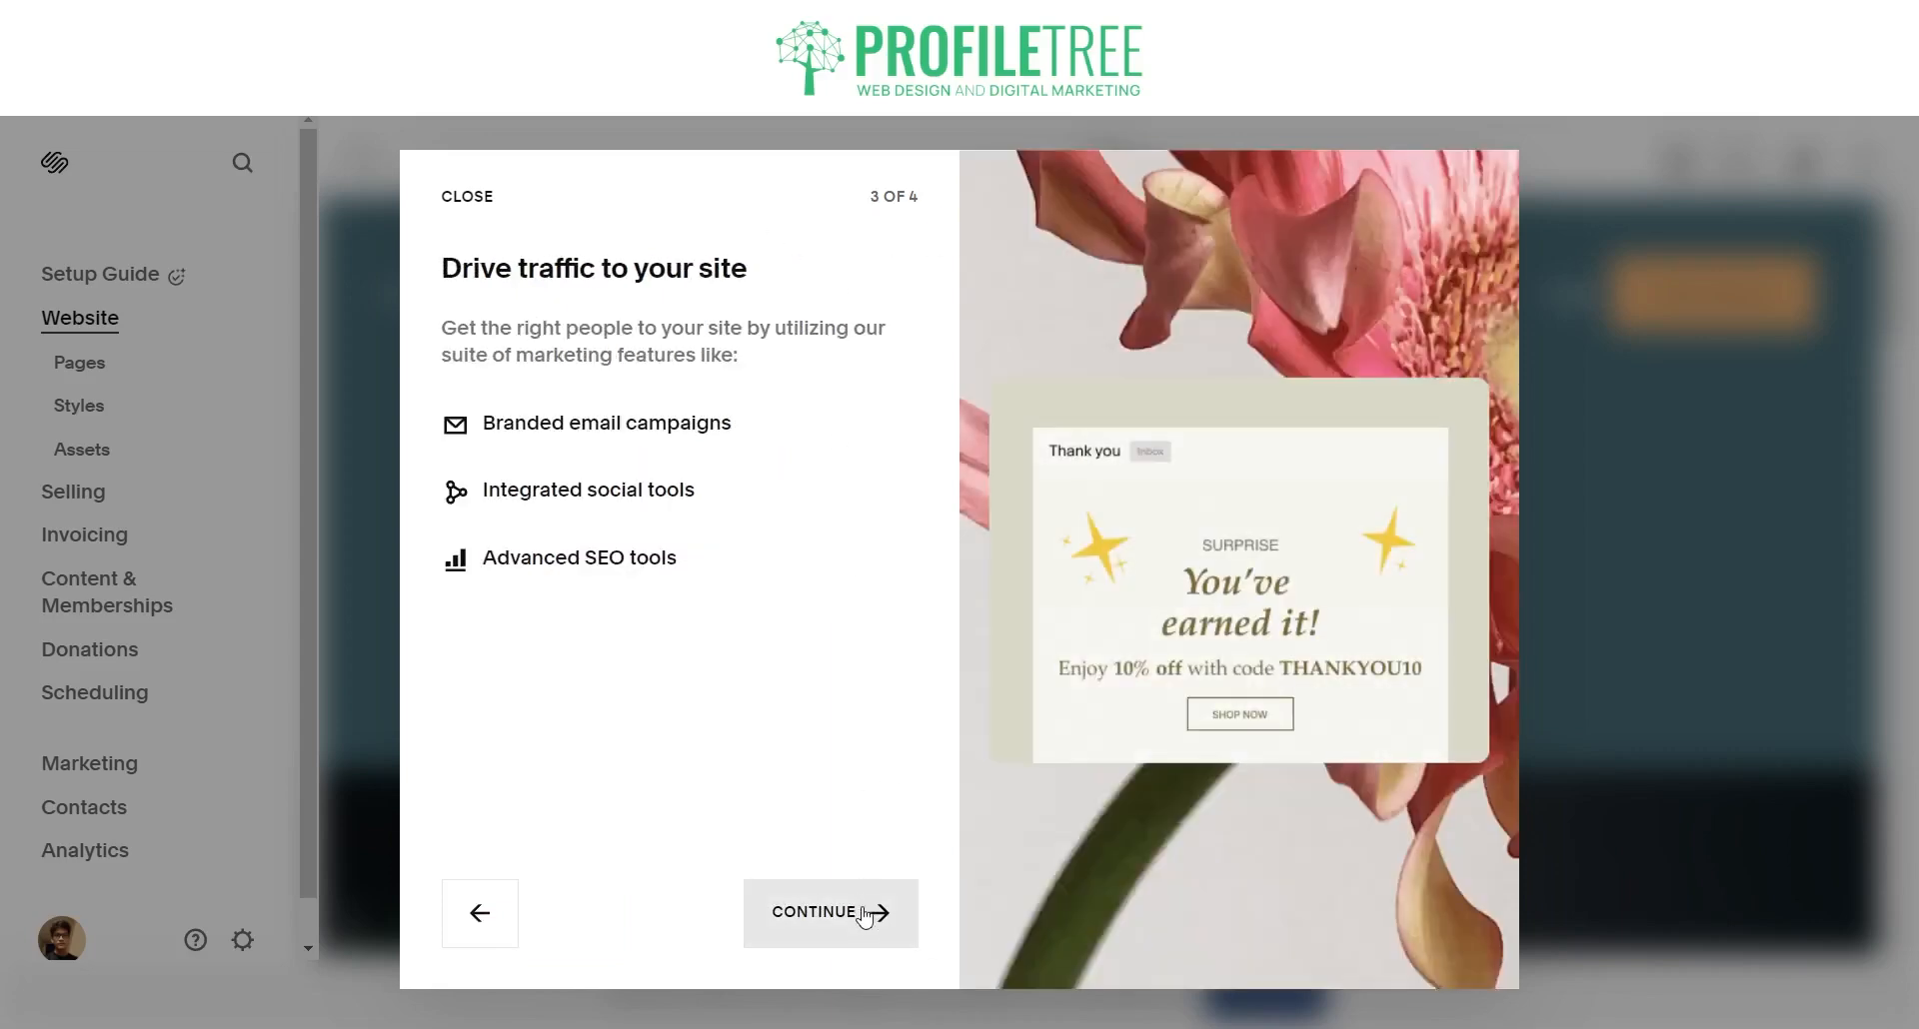
click(866, 919)
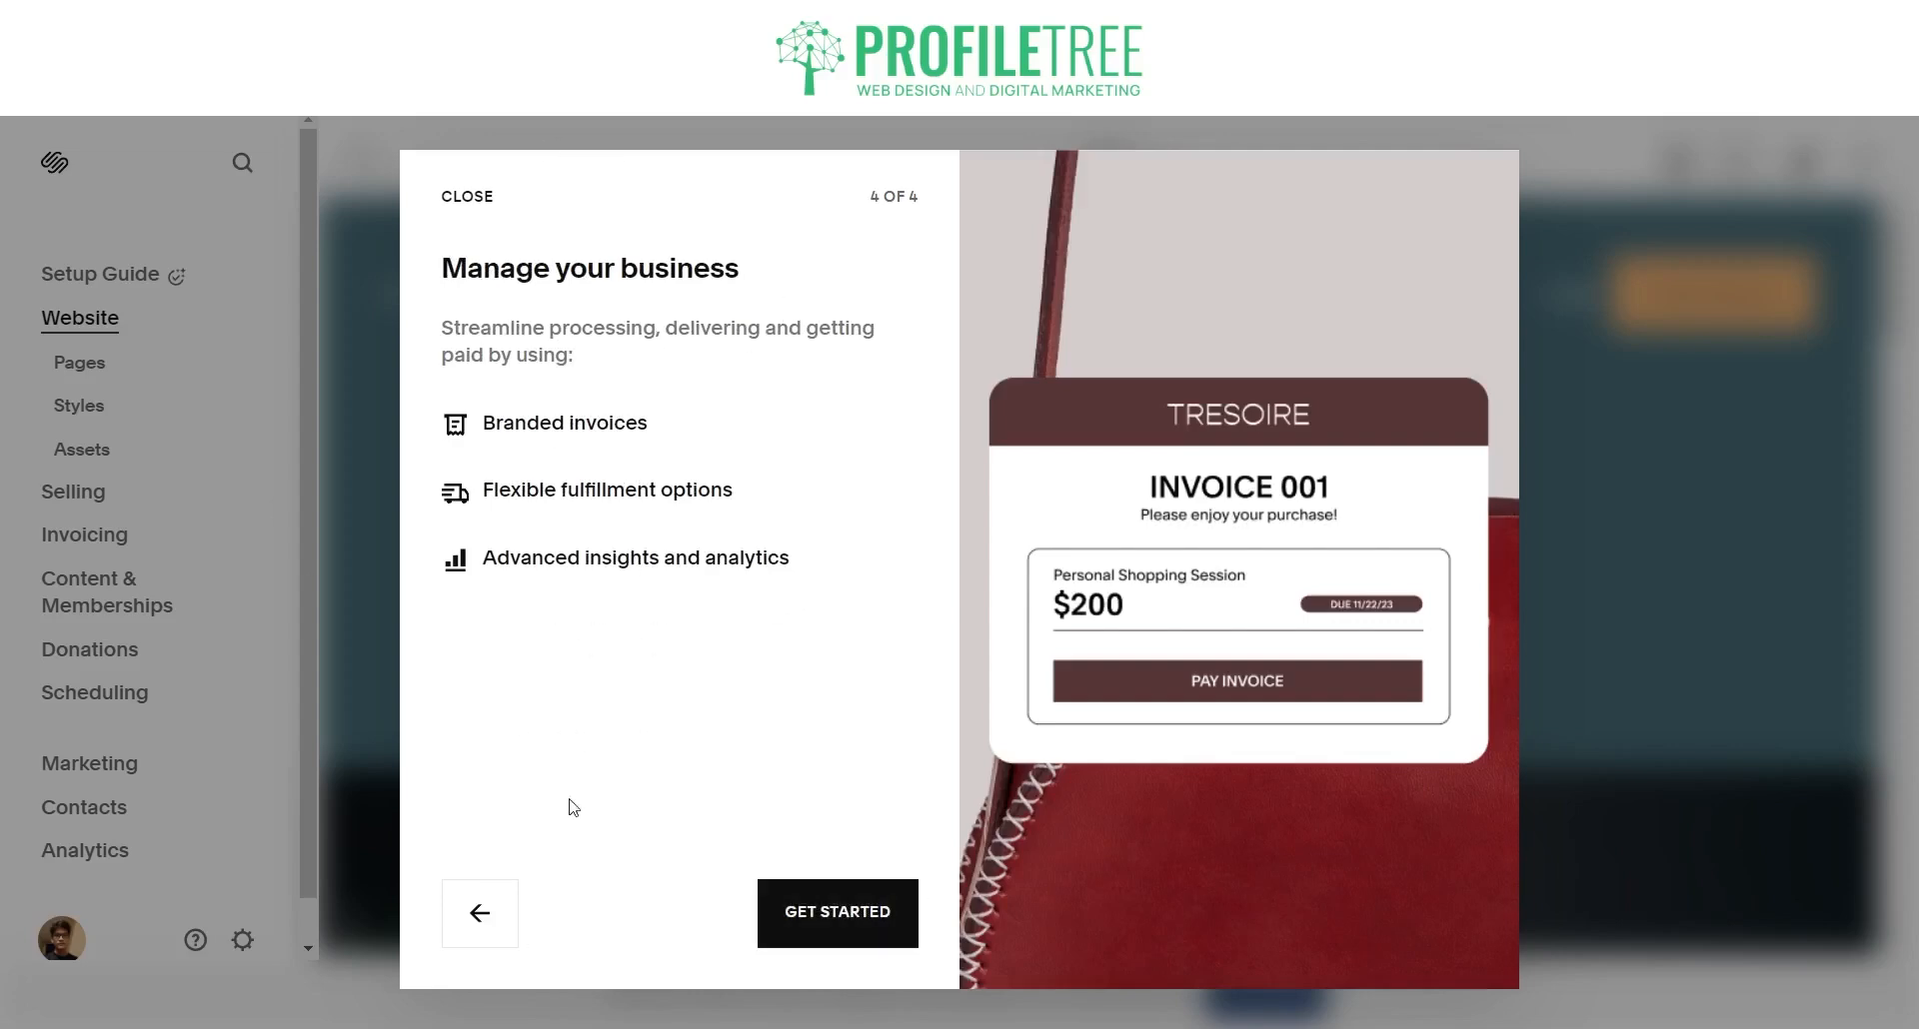
click(848, 915)
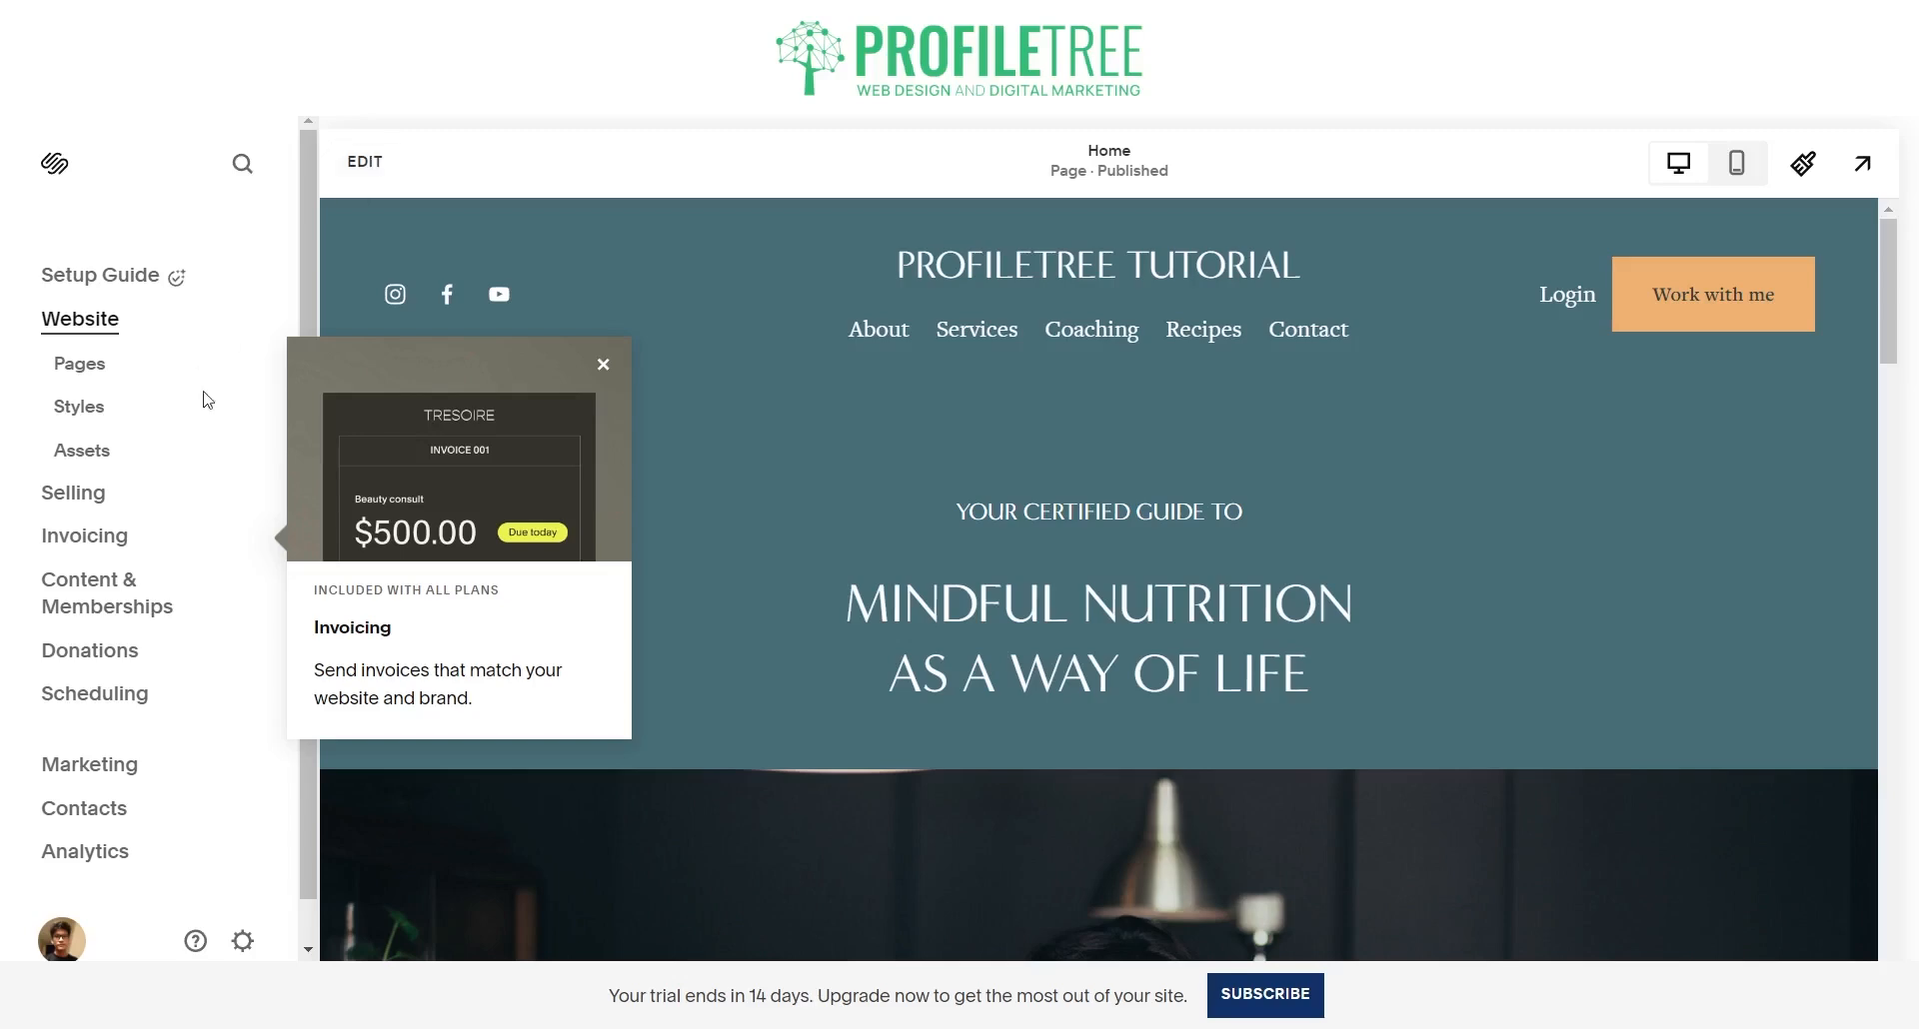
- Open the site styles, look at the animation options under the miscellaneous accessories, and return to the site styles overview
click(90, 409)
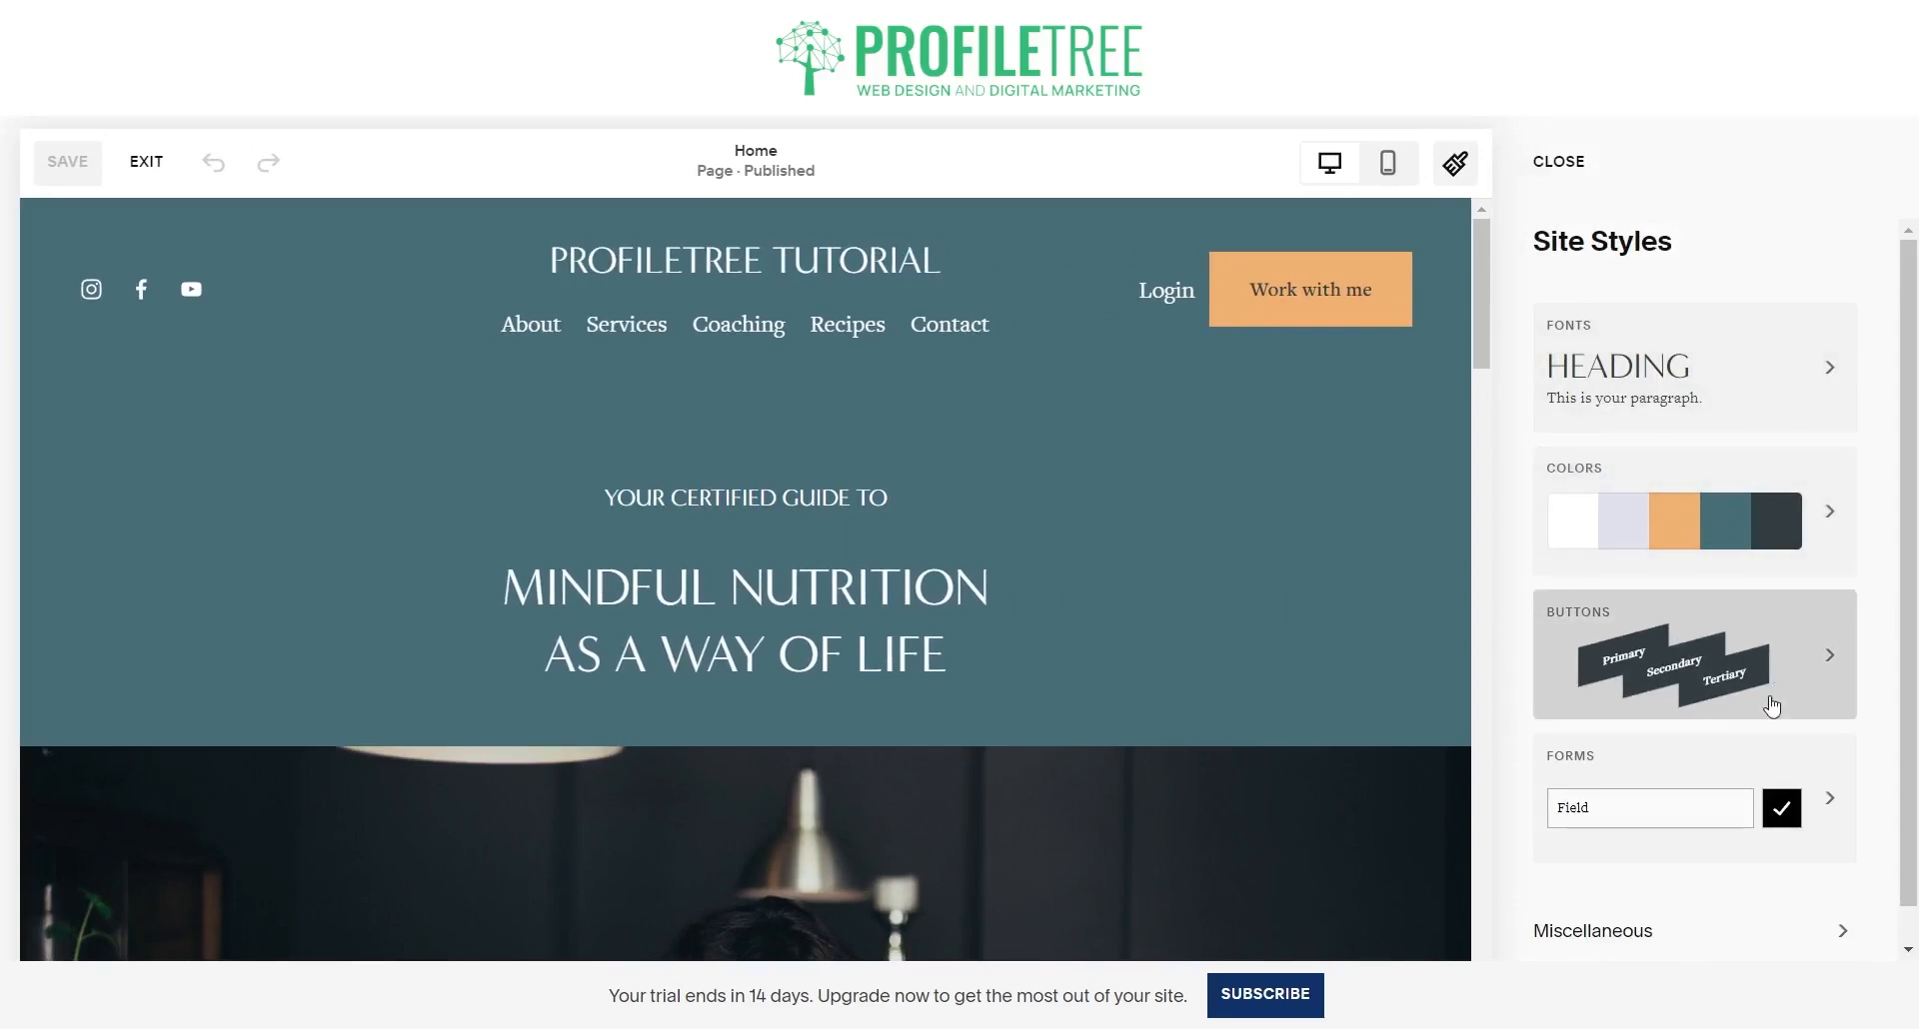
scroll(1684, 870, down, 1)
click(1666, 899)
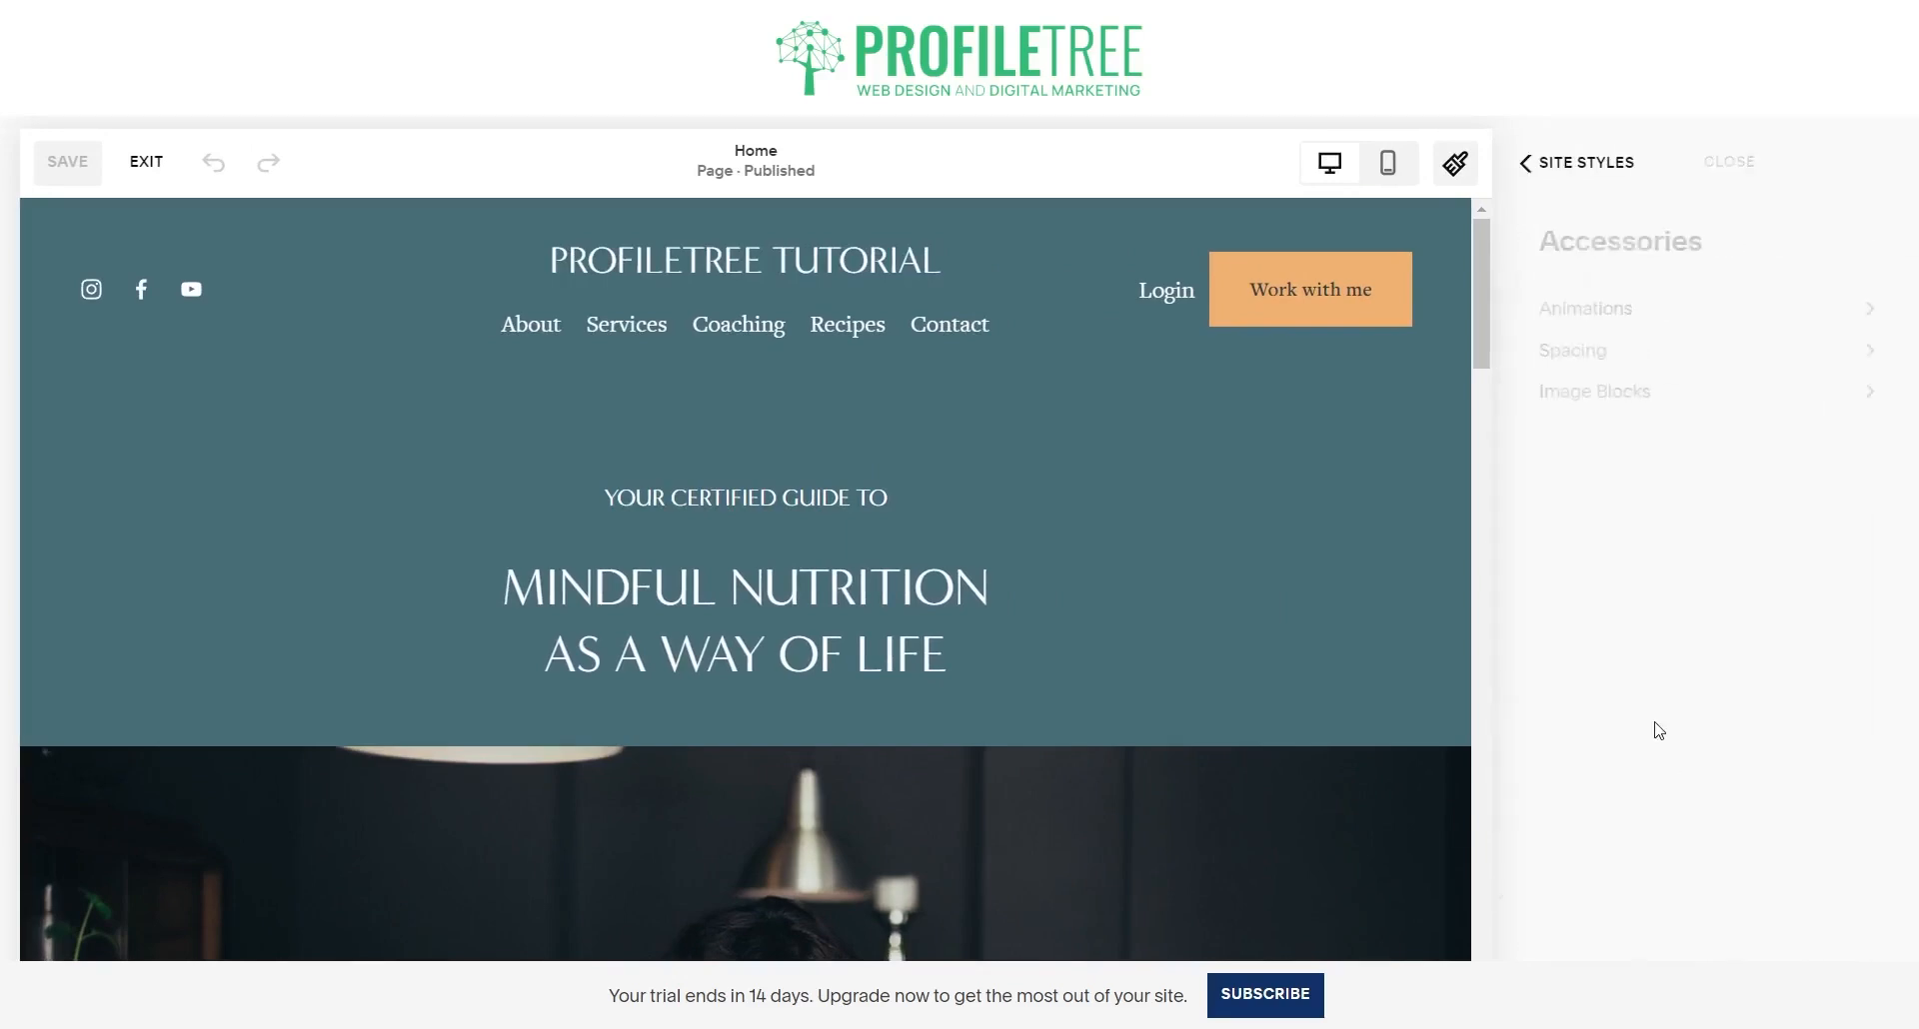
click(1649, 316)
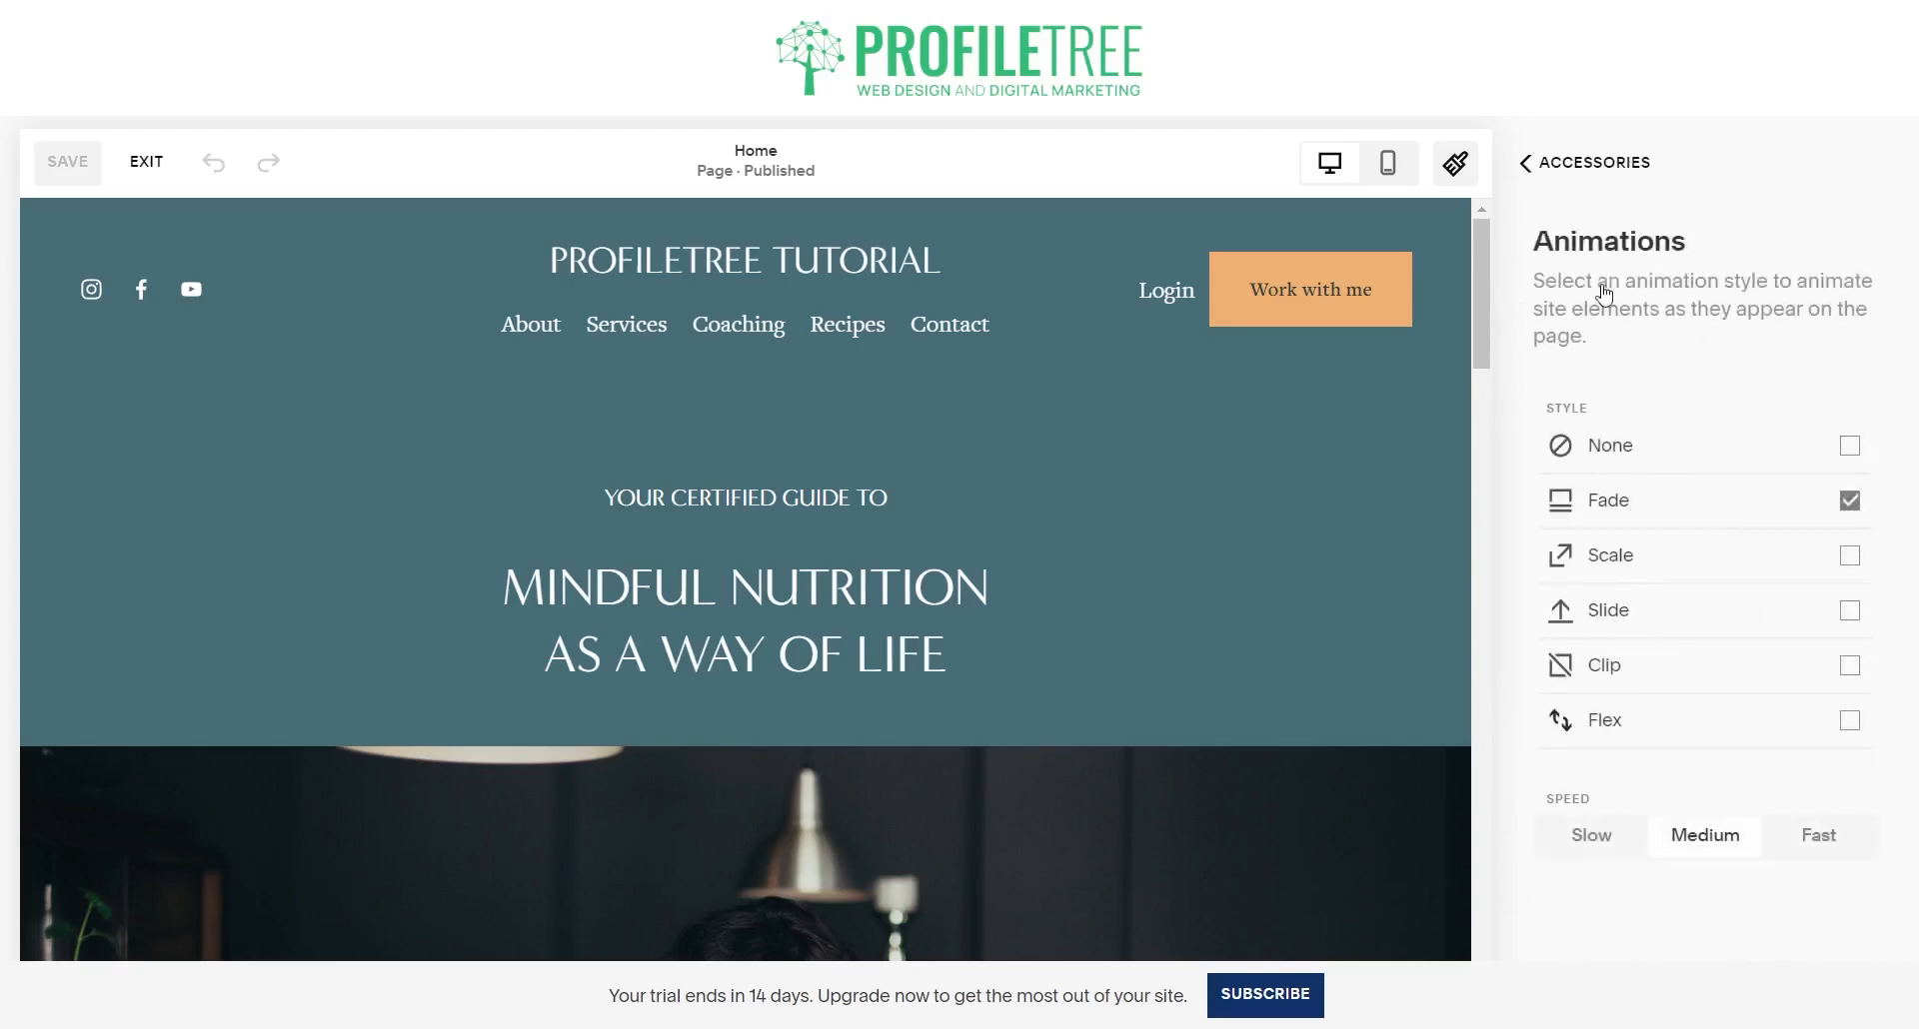
click(1571, 172)
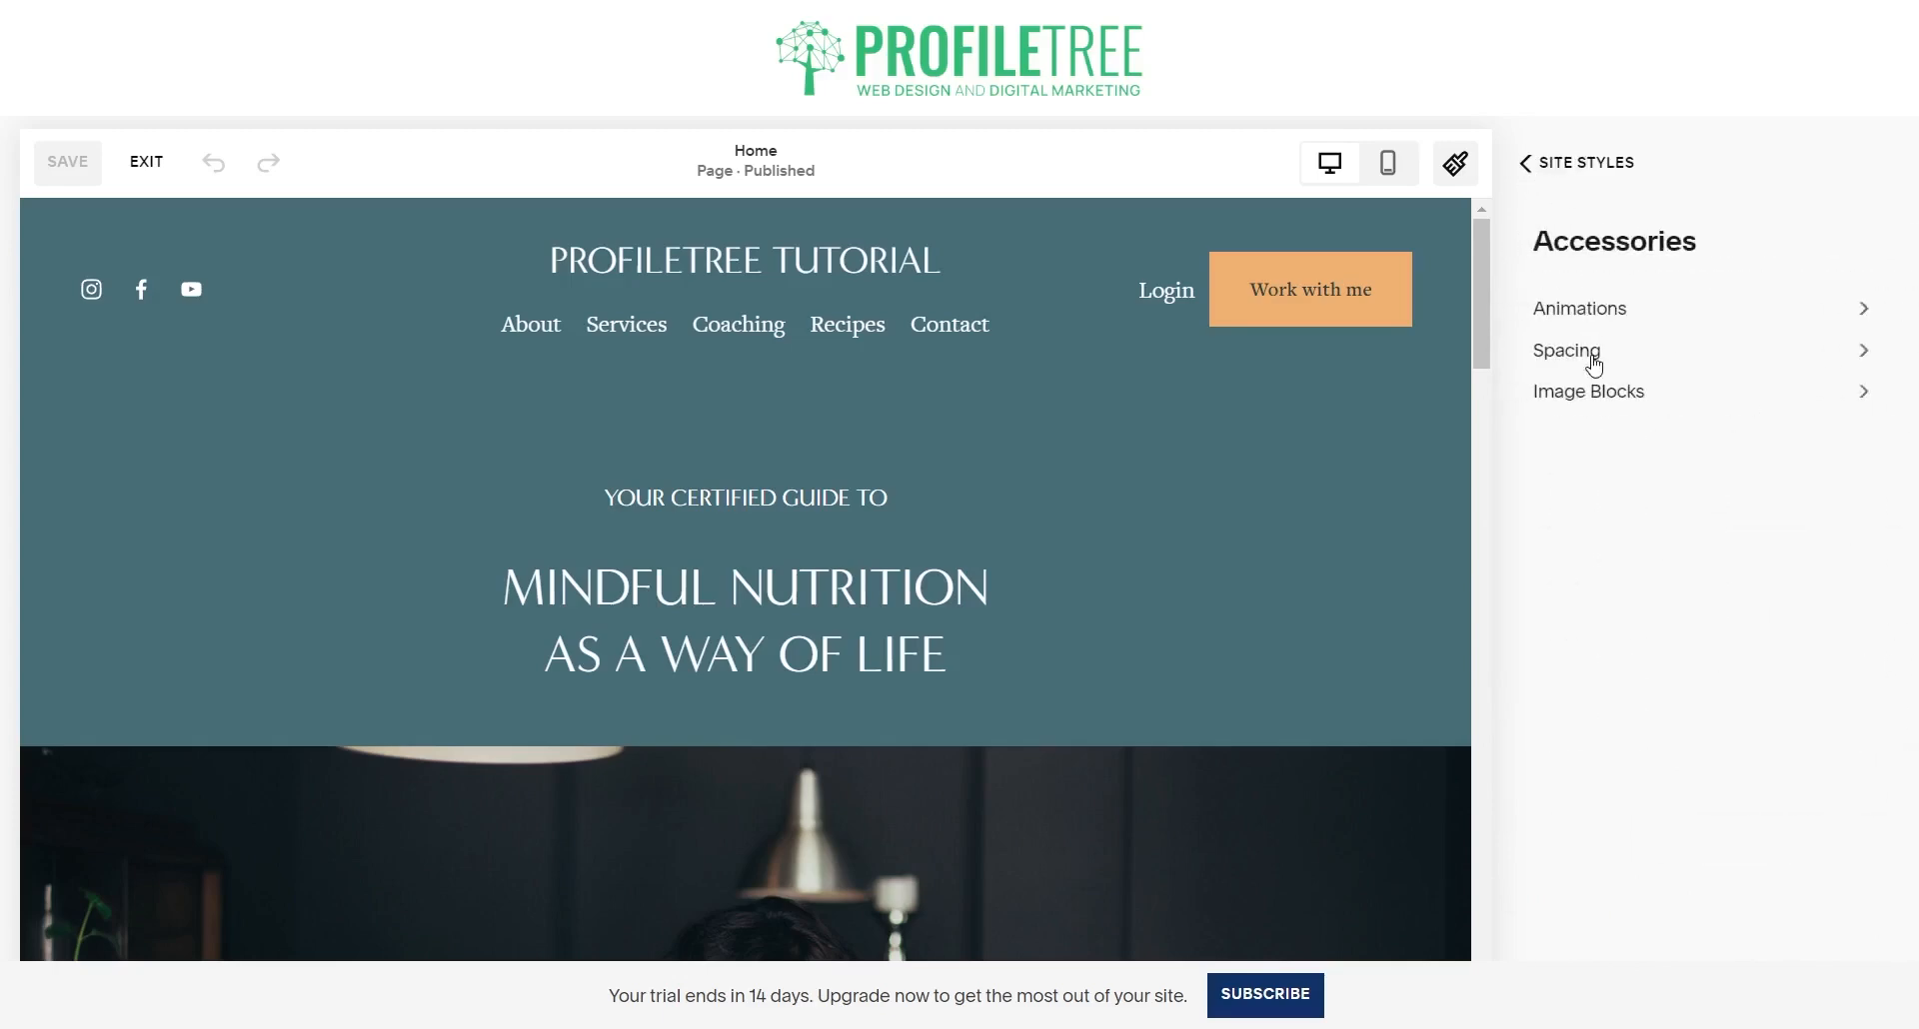
click(1536, 175)
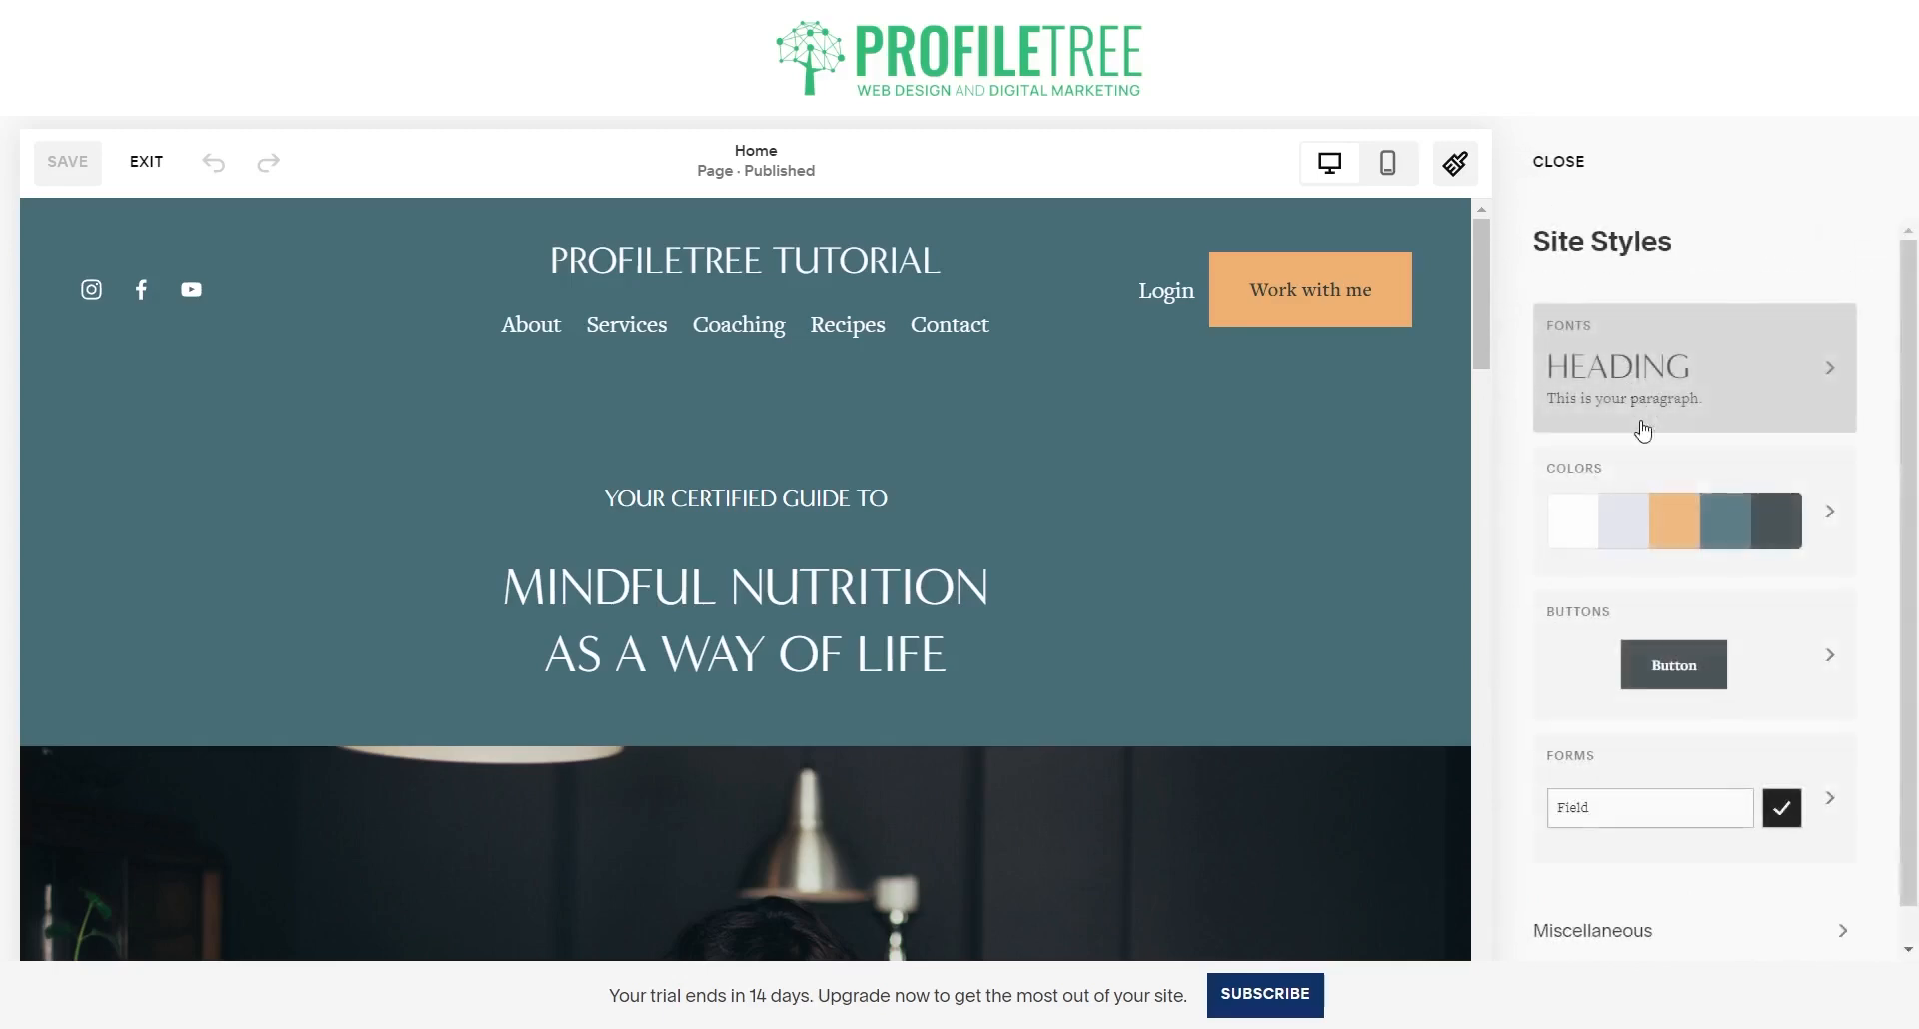
- Open the site's font settings and set the base size to 18 px
click(1669, 387)
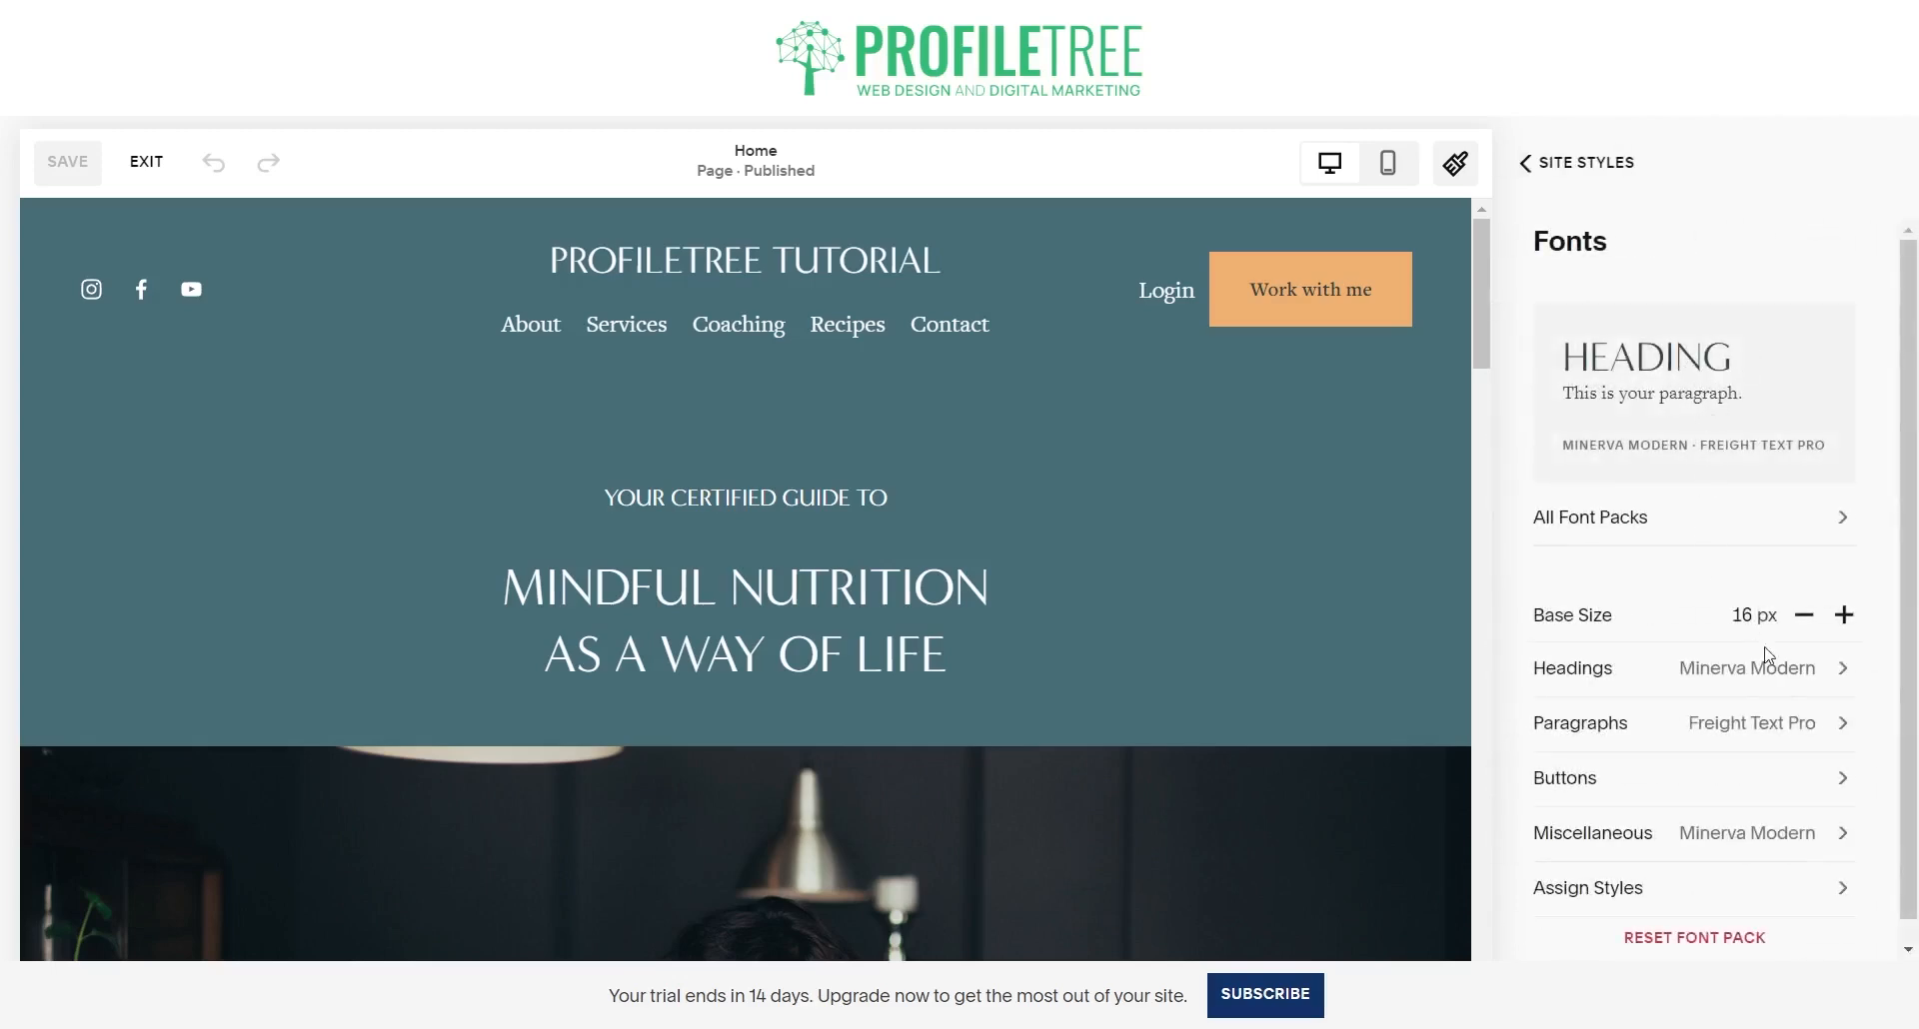
click(1844, 616)
click(1844, 616)
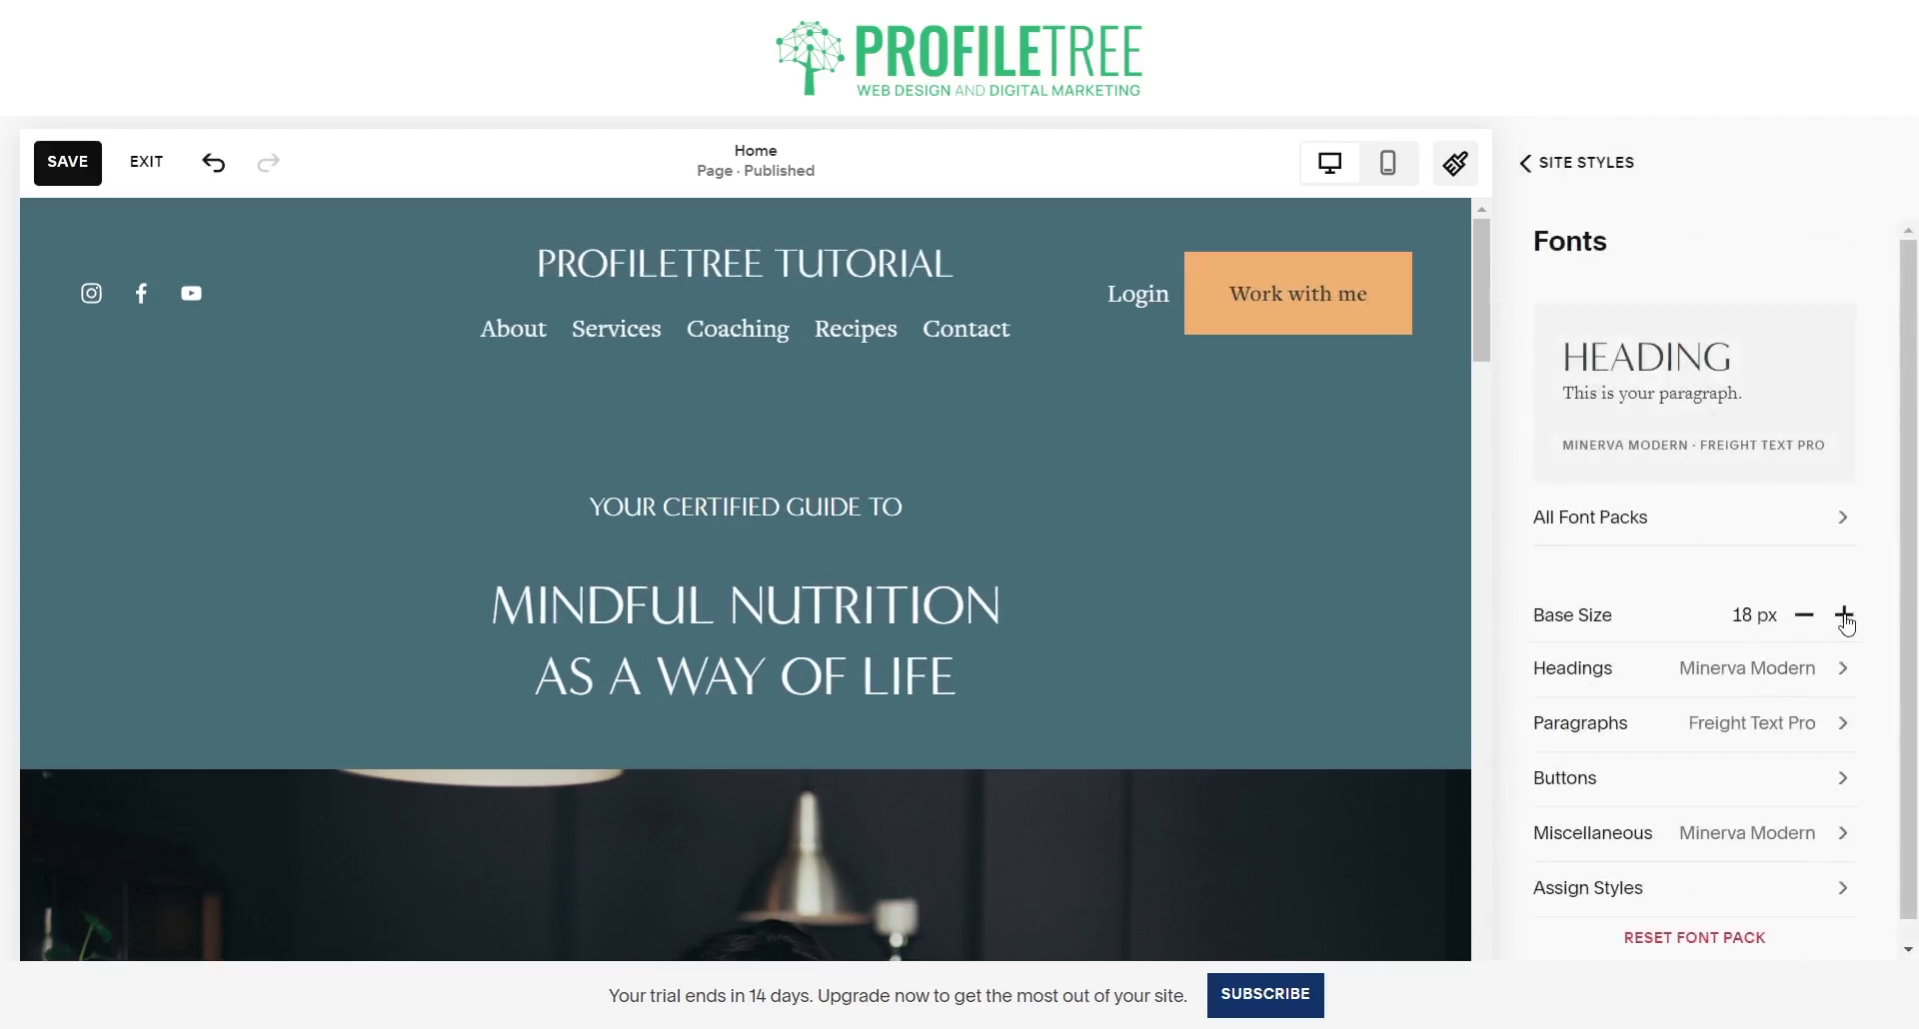
- Change the headings' font family to Graduate
click(1799, 671)
click(1649, 442)
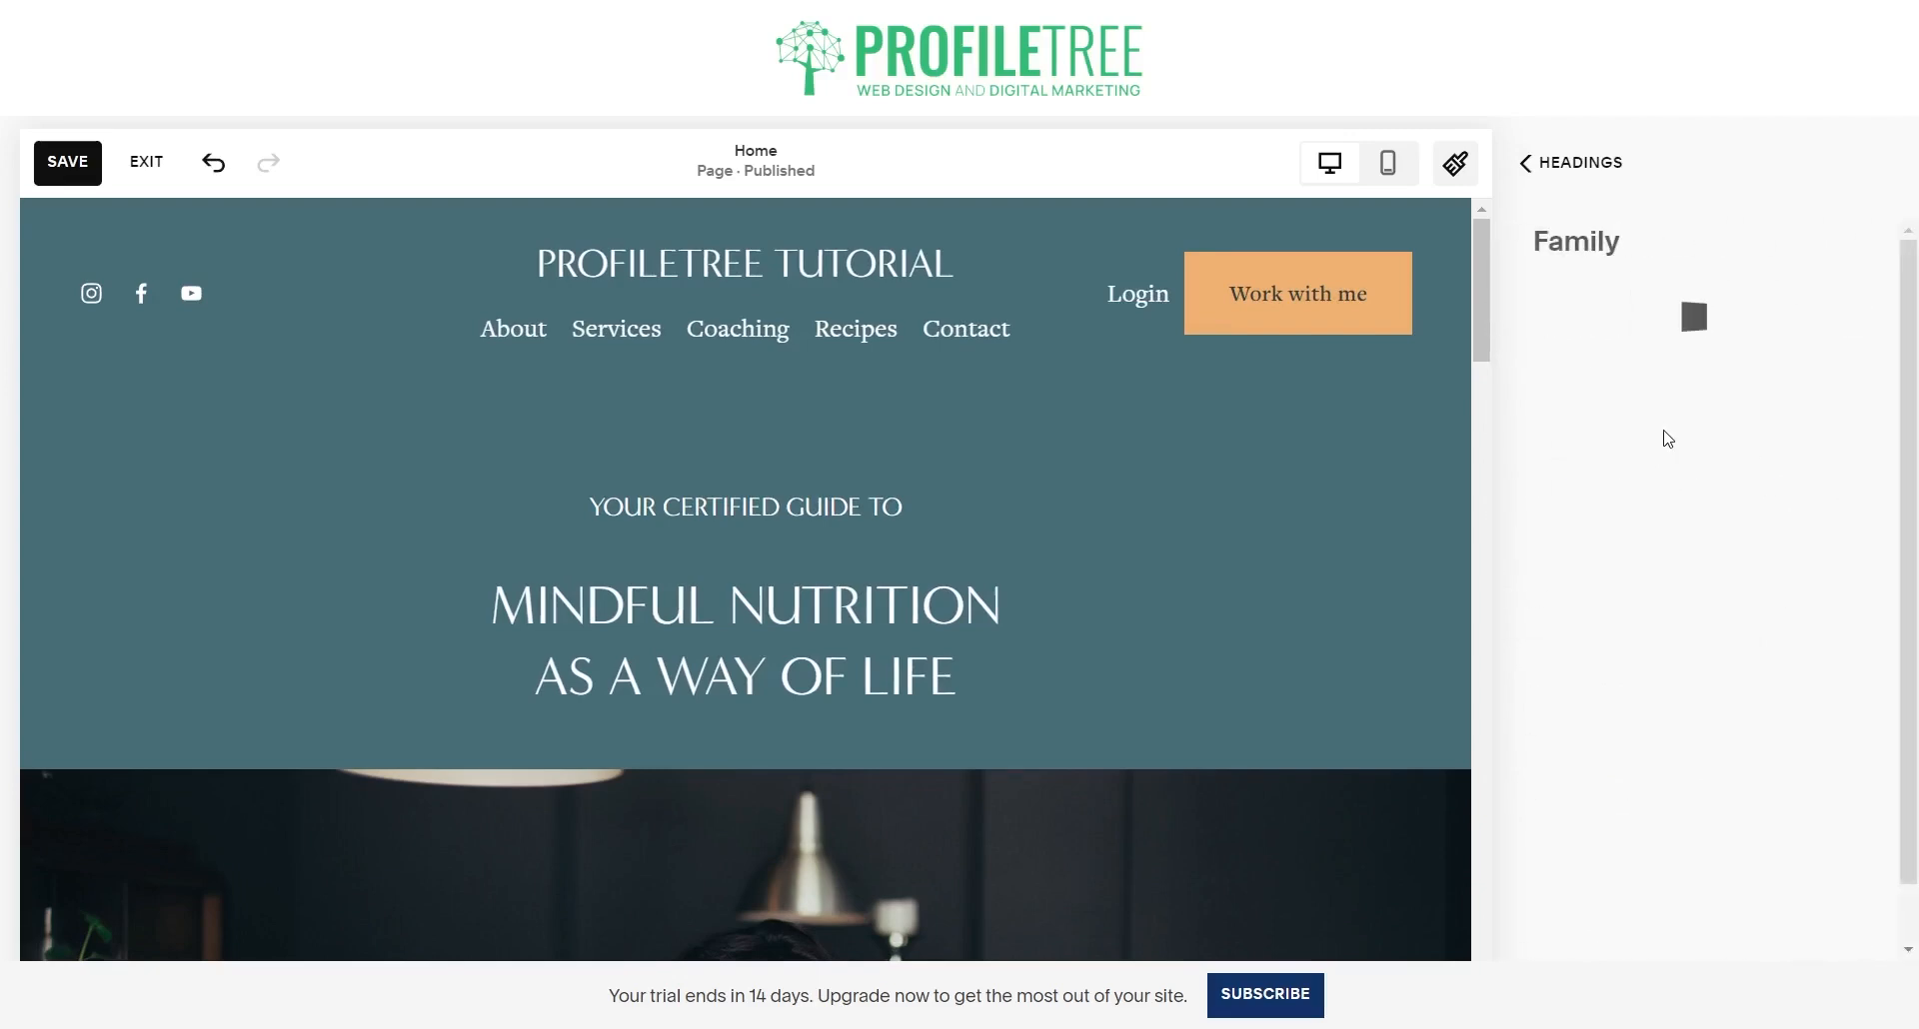
click(1593, 534)
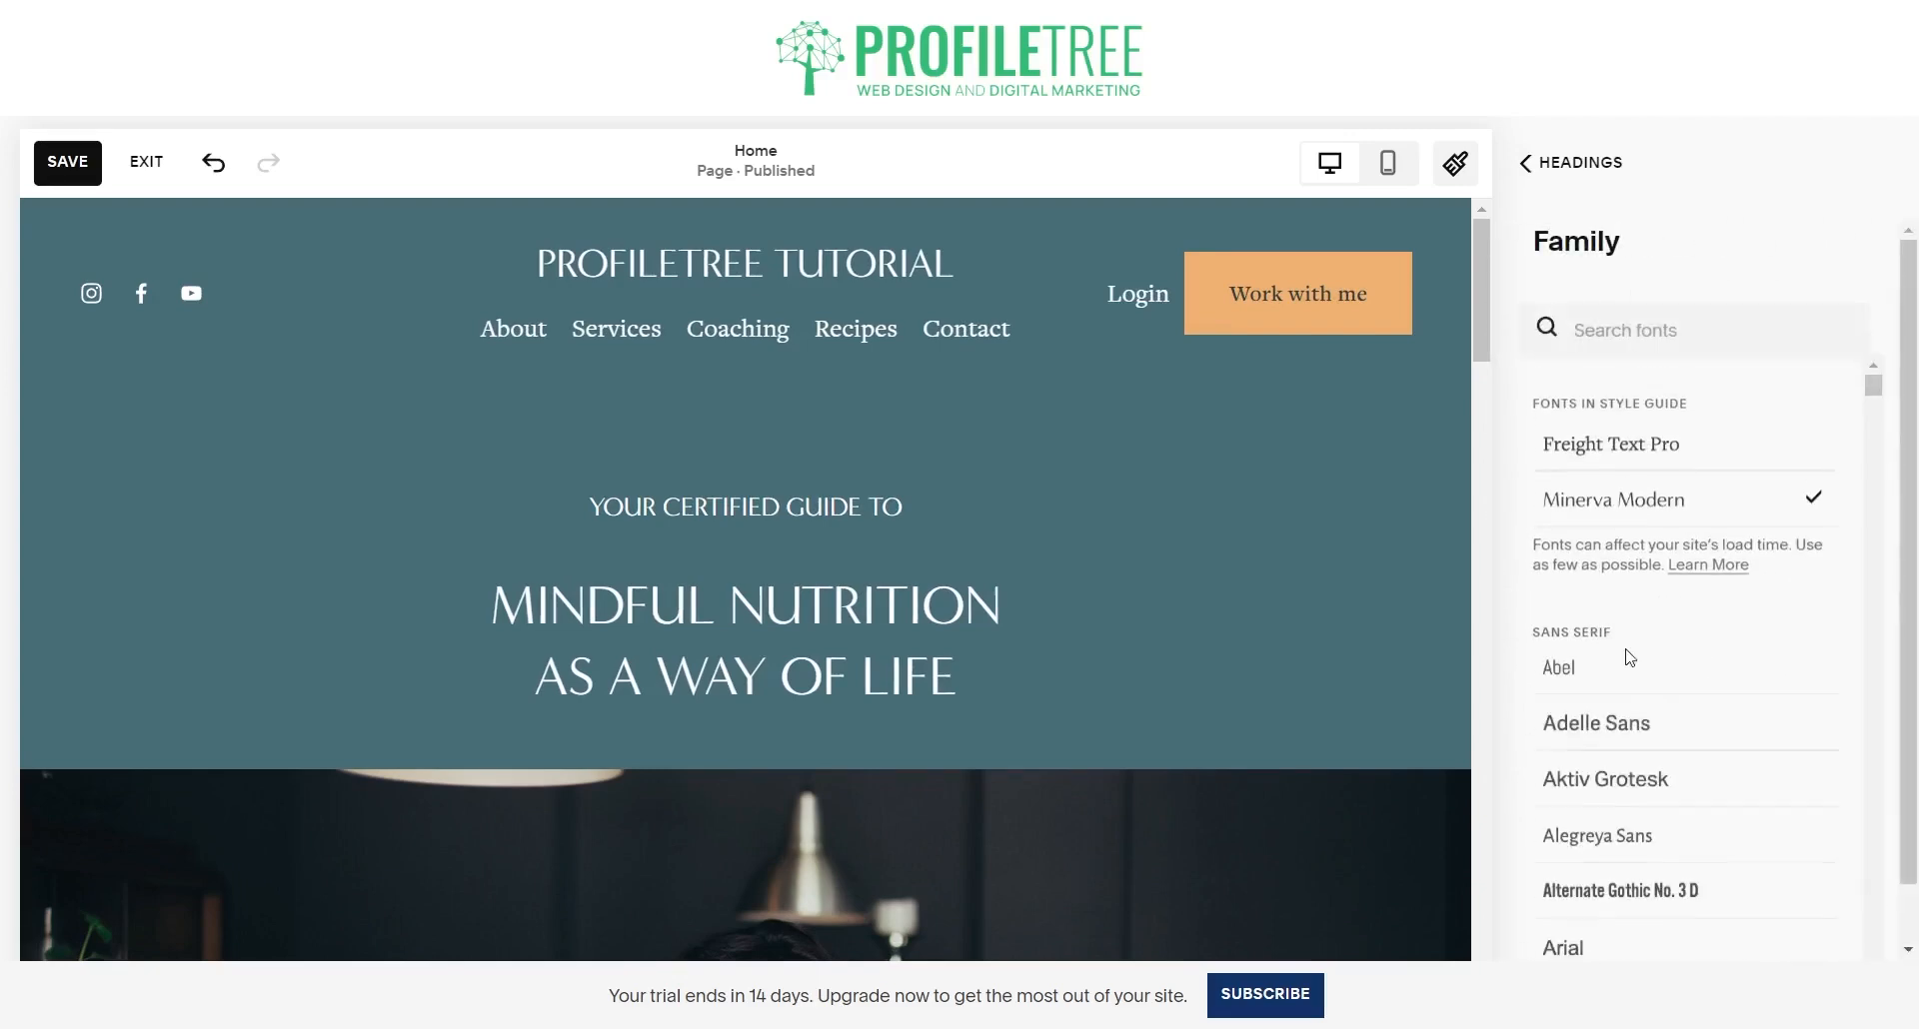
scroll(1611, 712, down, 5)
scroll(1611, 700, down, 18)
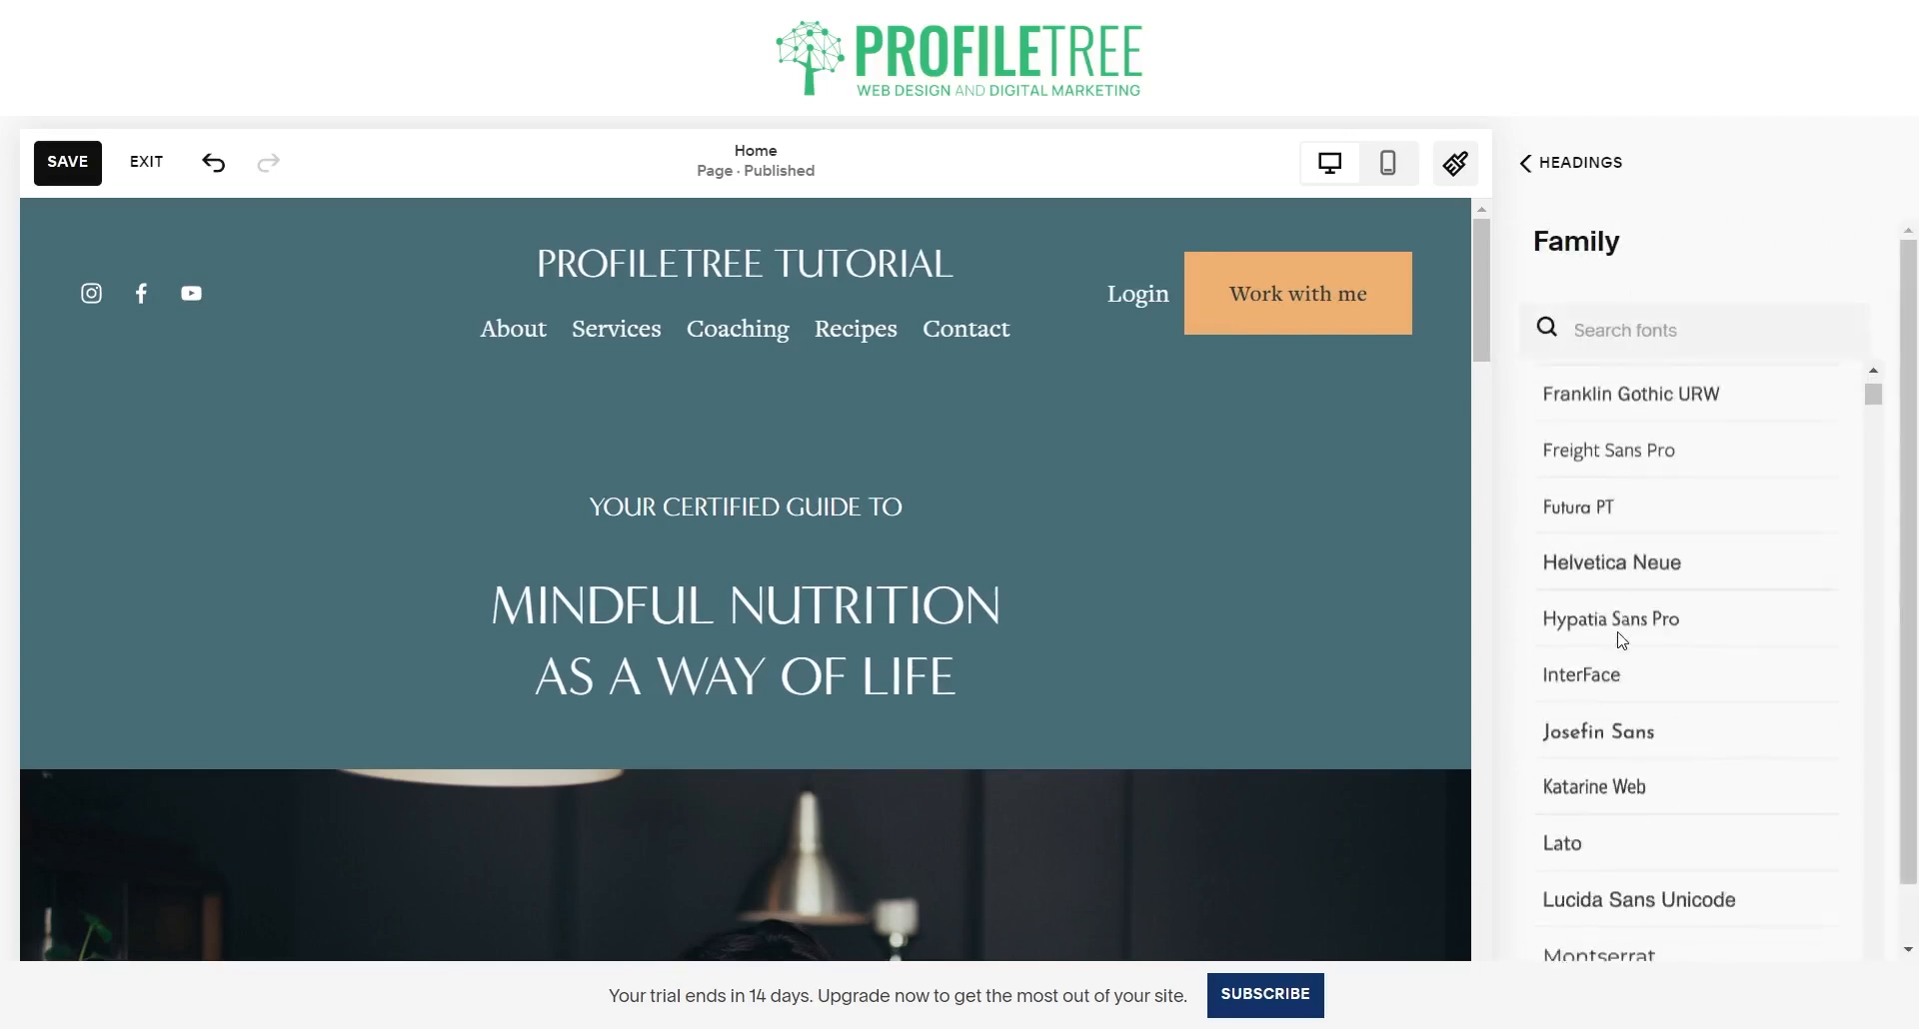
scroll(1618, 654, down, 20)
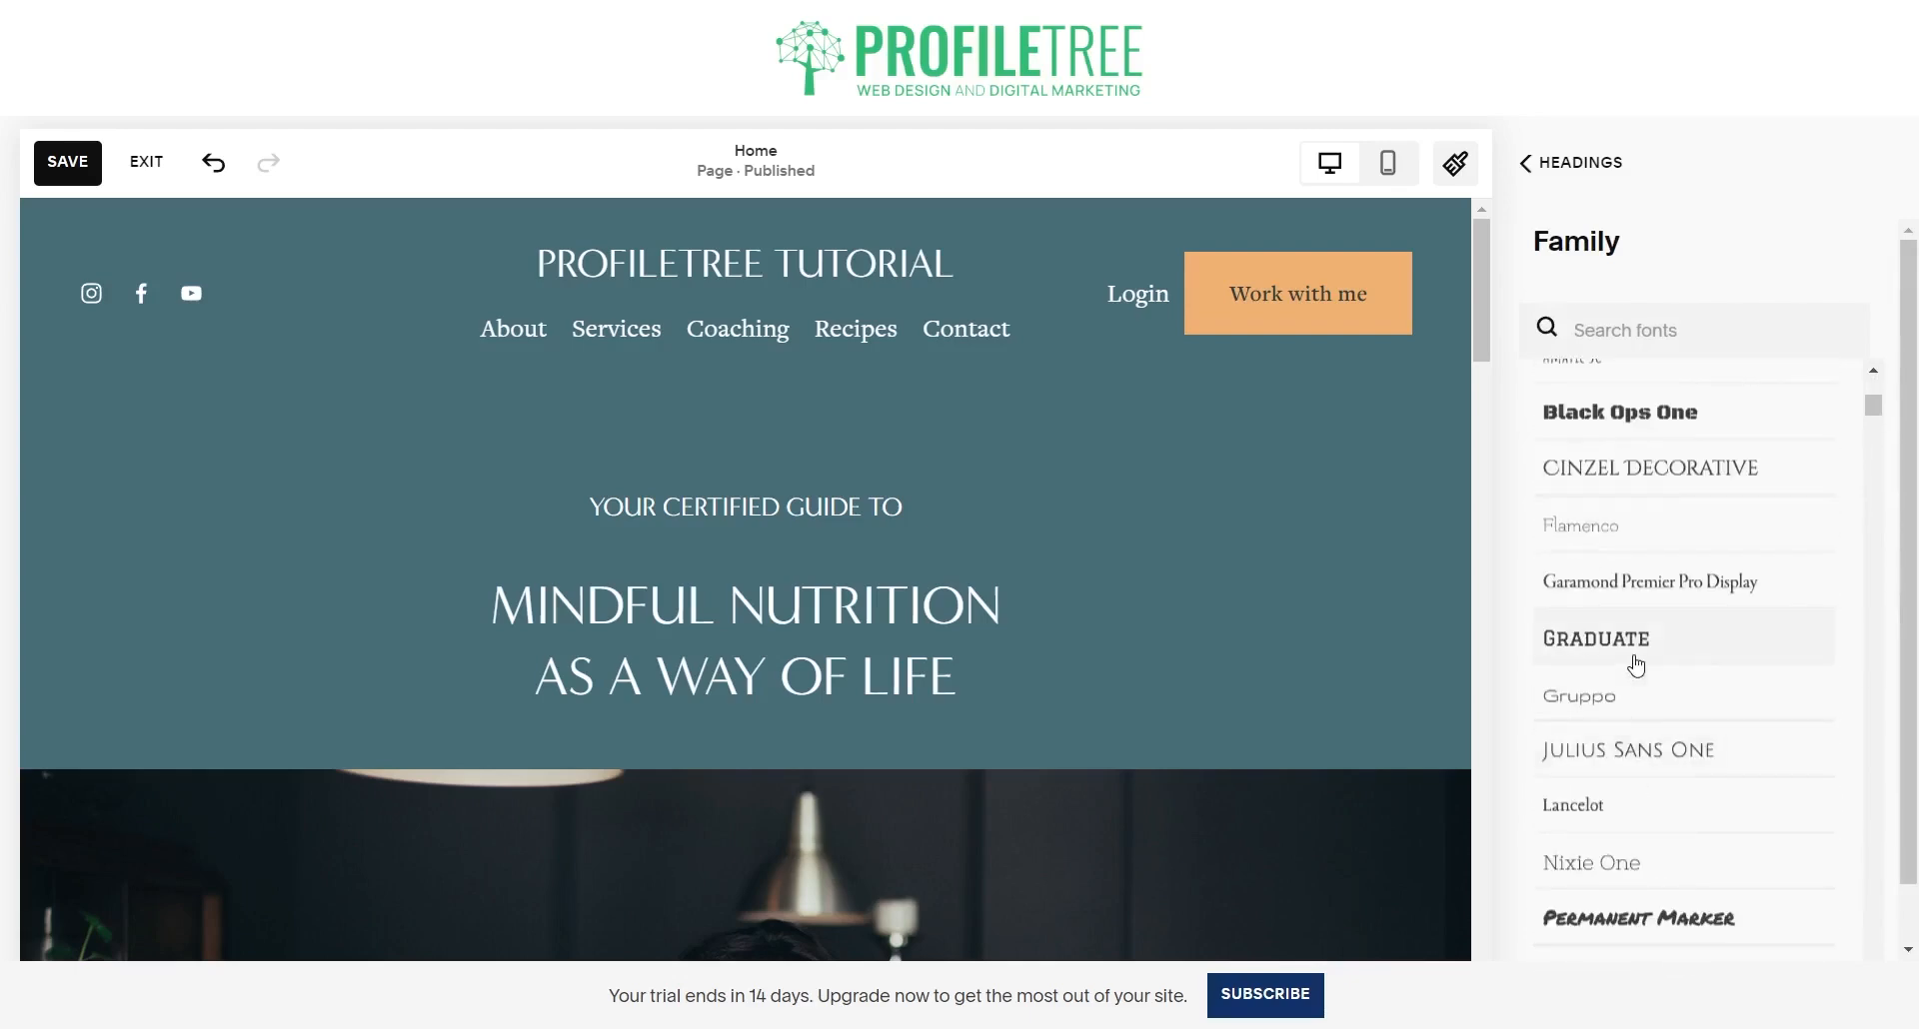
click(1636, 664)
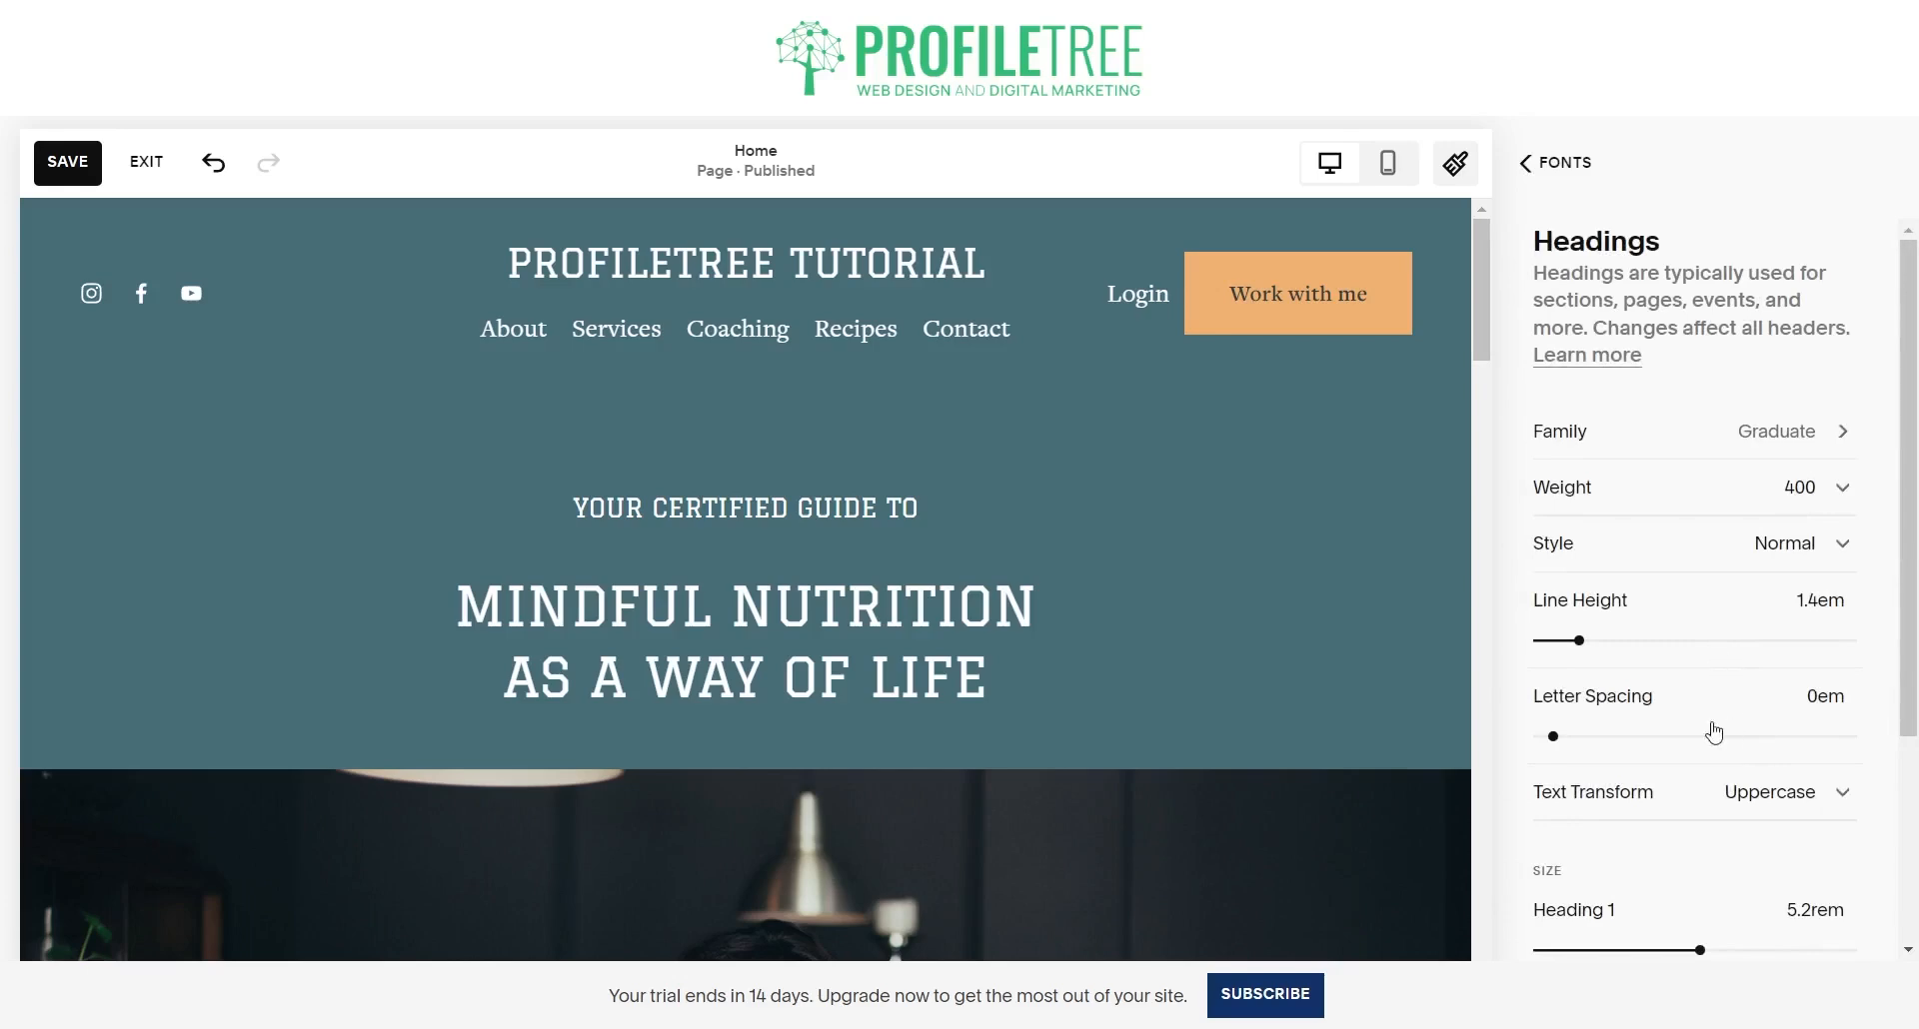
- Set the headings' line height to 1em and their letter spacing to 0.11em
mouse_move(1579, 640)
mouse_down()
mouse_move(1622, 641)
mouse_move(1576, 641)
mouse_up()
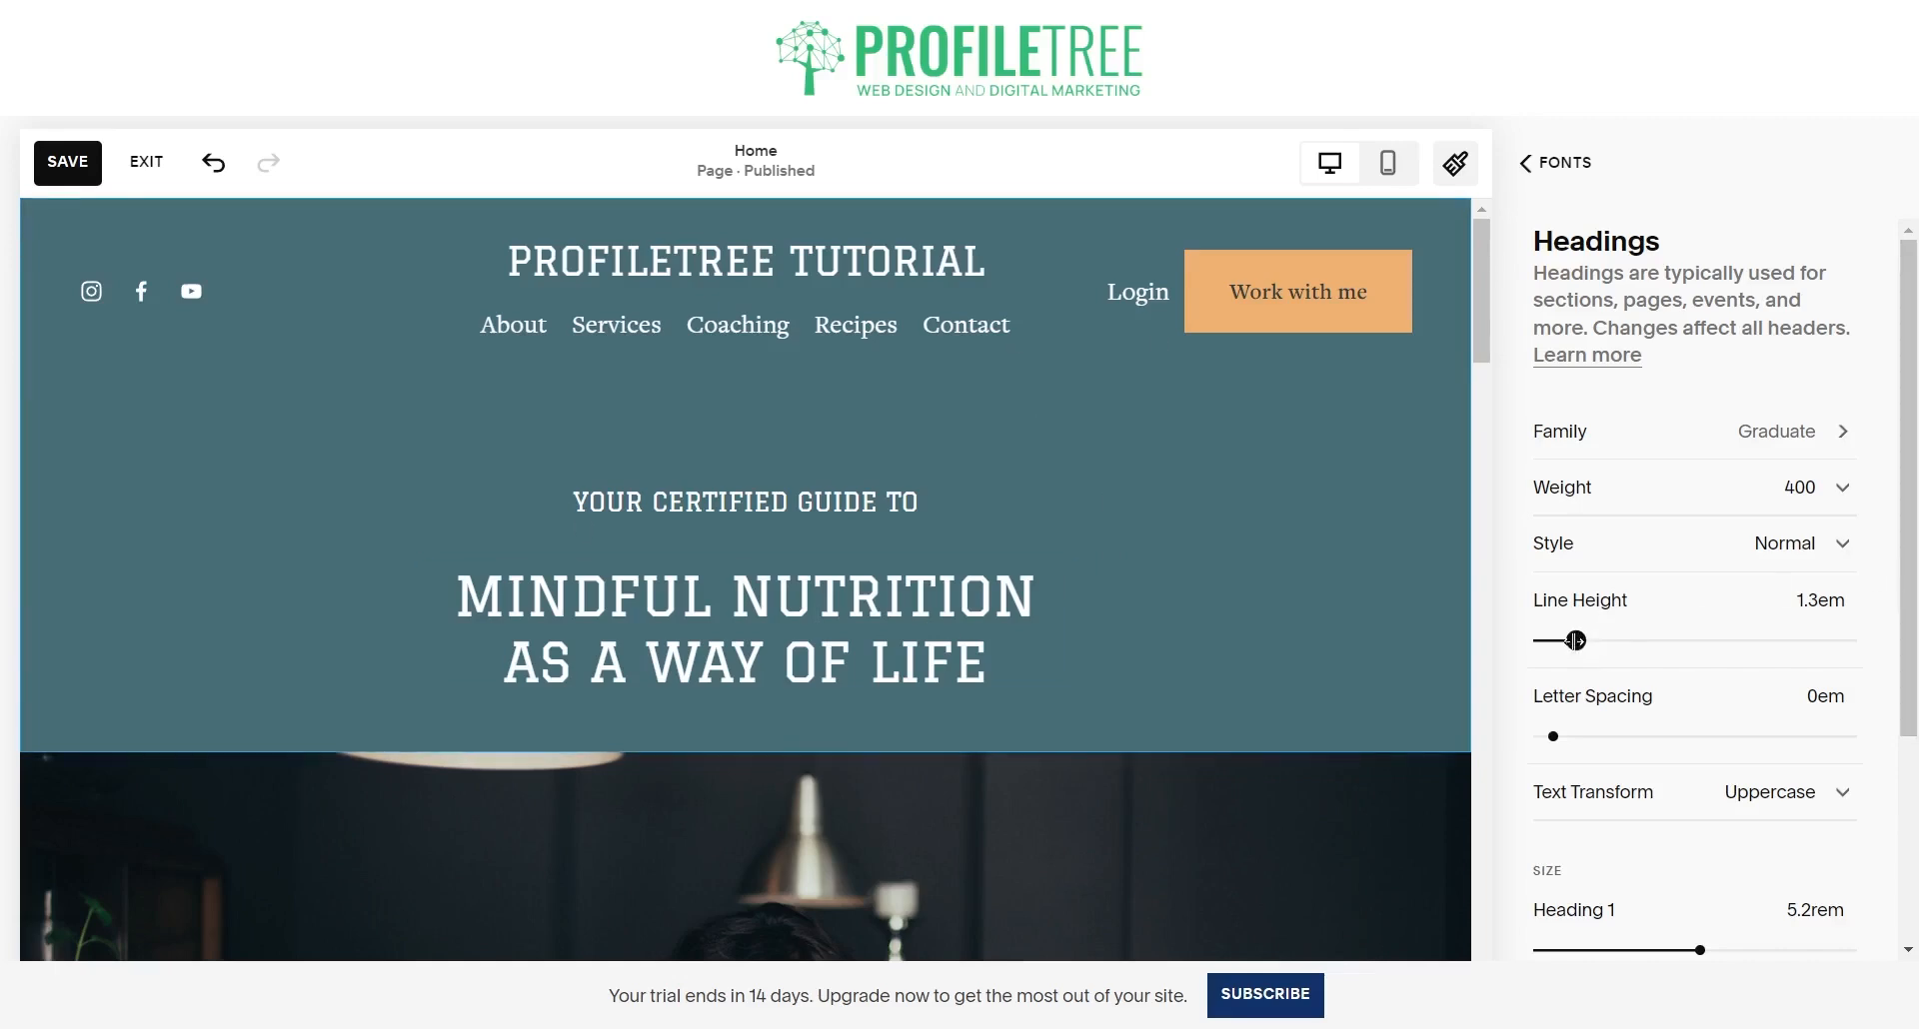
mouse_move(1576, 641)
mouse_down()
mouse_move(1559, 641)
mouse_move(1653, 640)
mouse_move(1565, 641)
mouse_up()
mouse_move(1555, 736)
mouse_down()
mouse_move(1603, 735)
mouse_move(1566, 735)
mouse_up()
- Try the Lowercase, Capitalize, None and Uppercase text transforms on the headings and settle on Lowercase
scroll(1639, 817, down, 1)
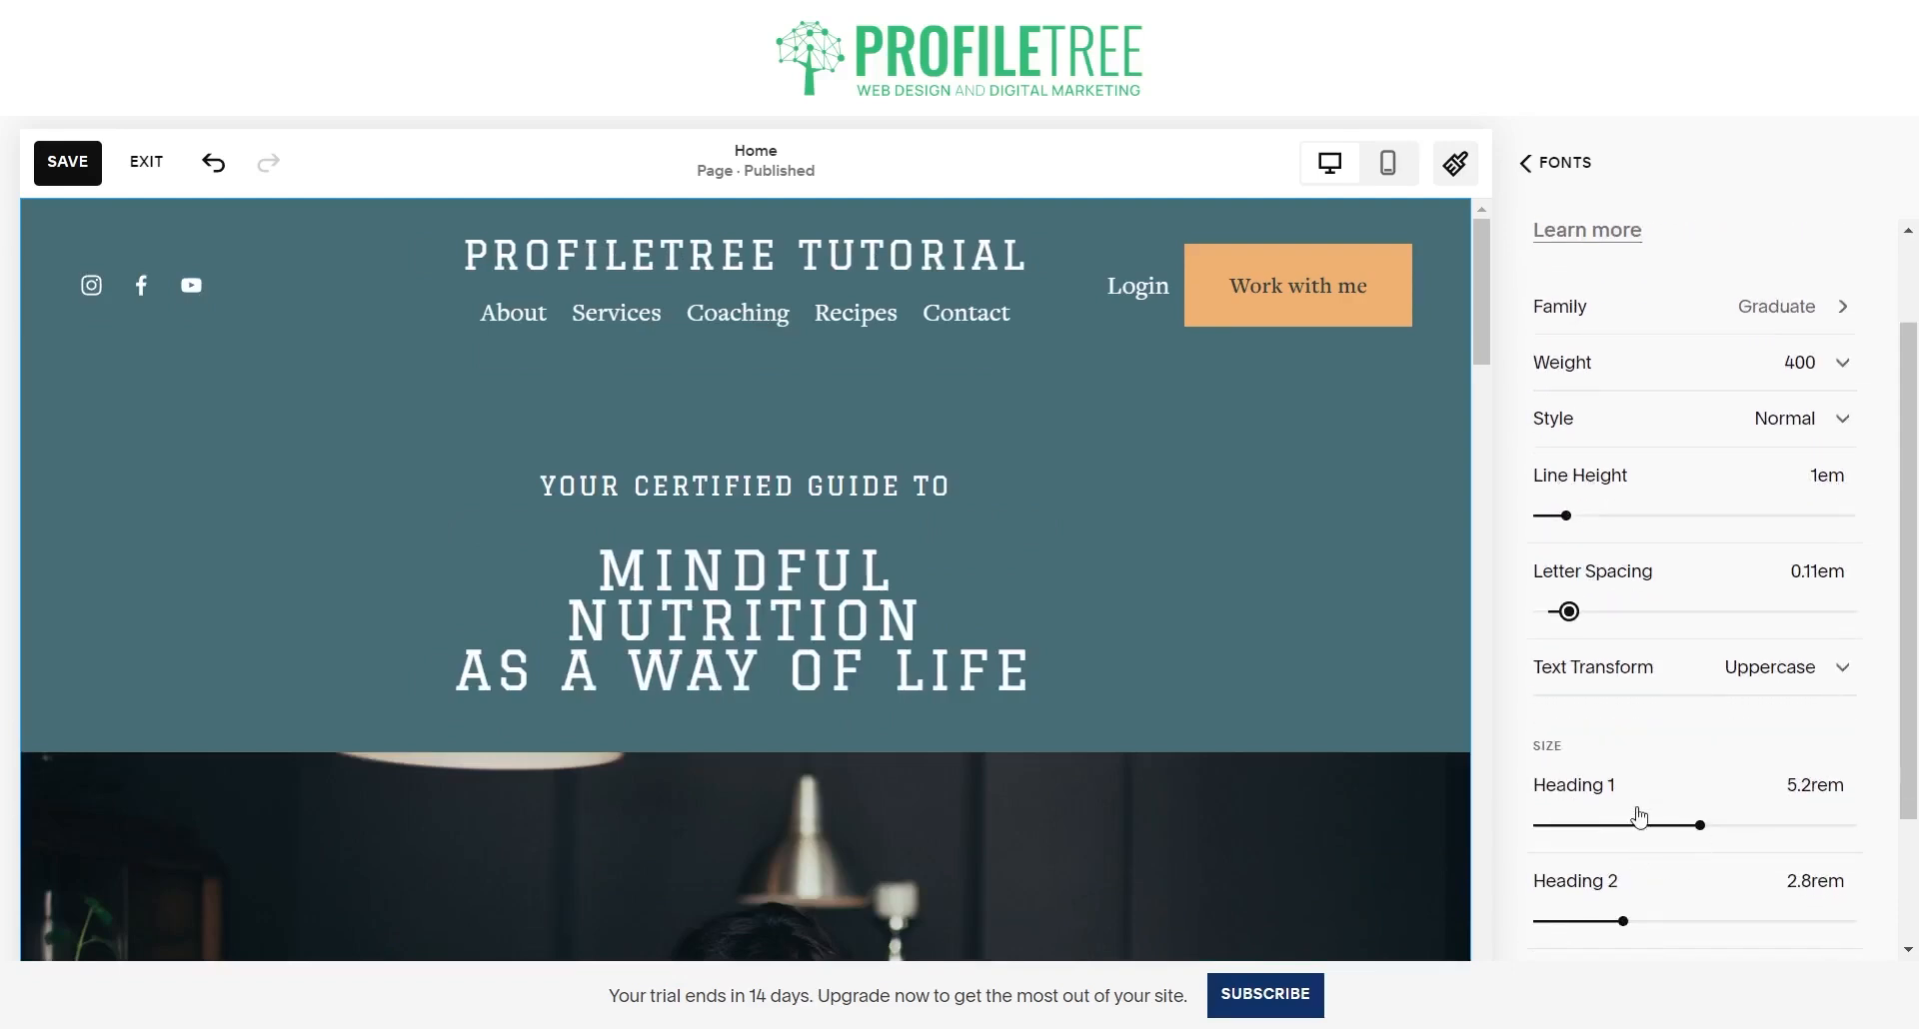
click(1684, 668)
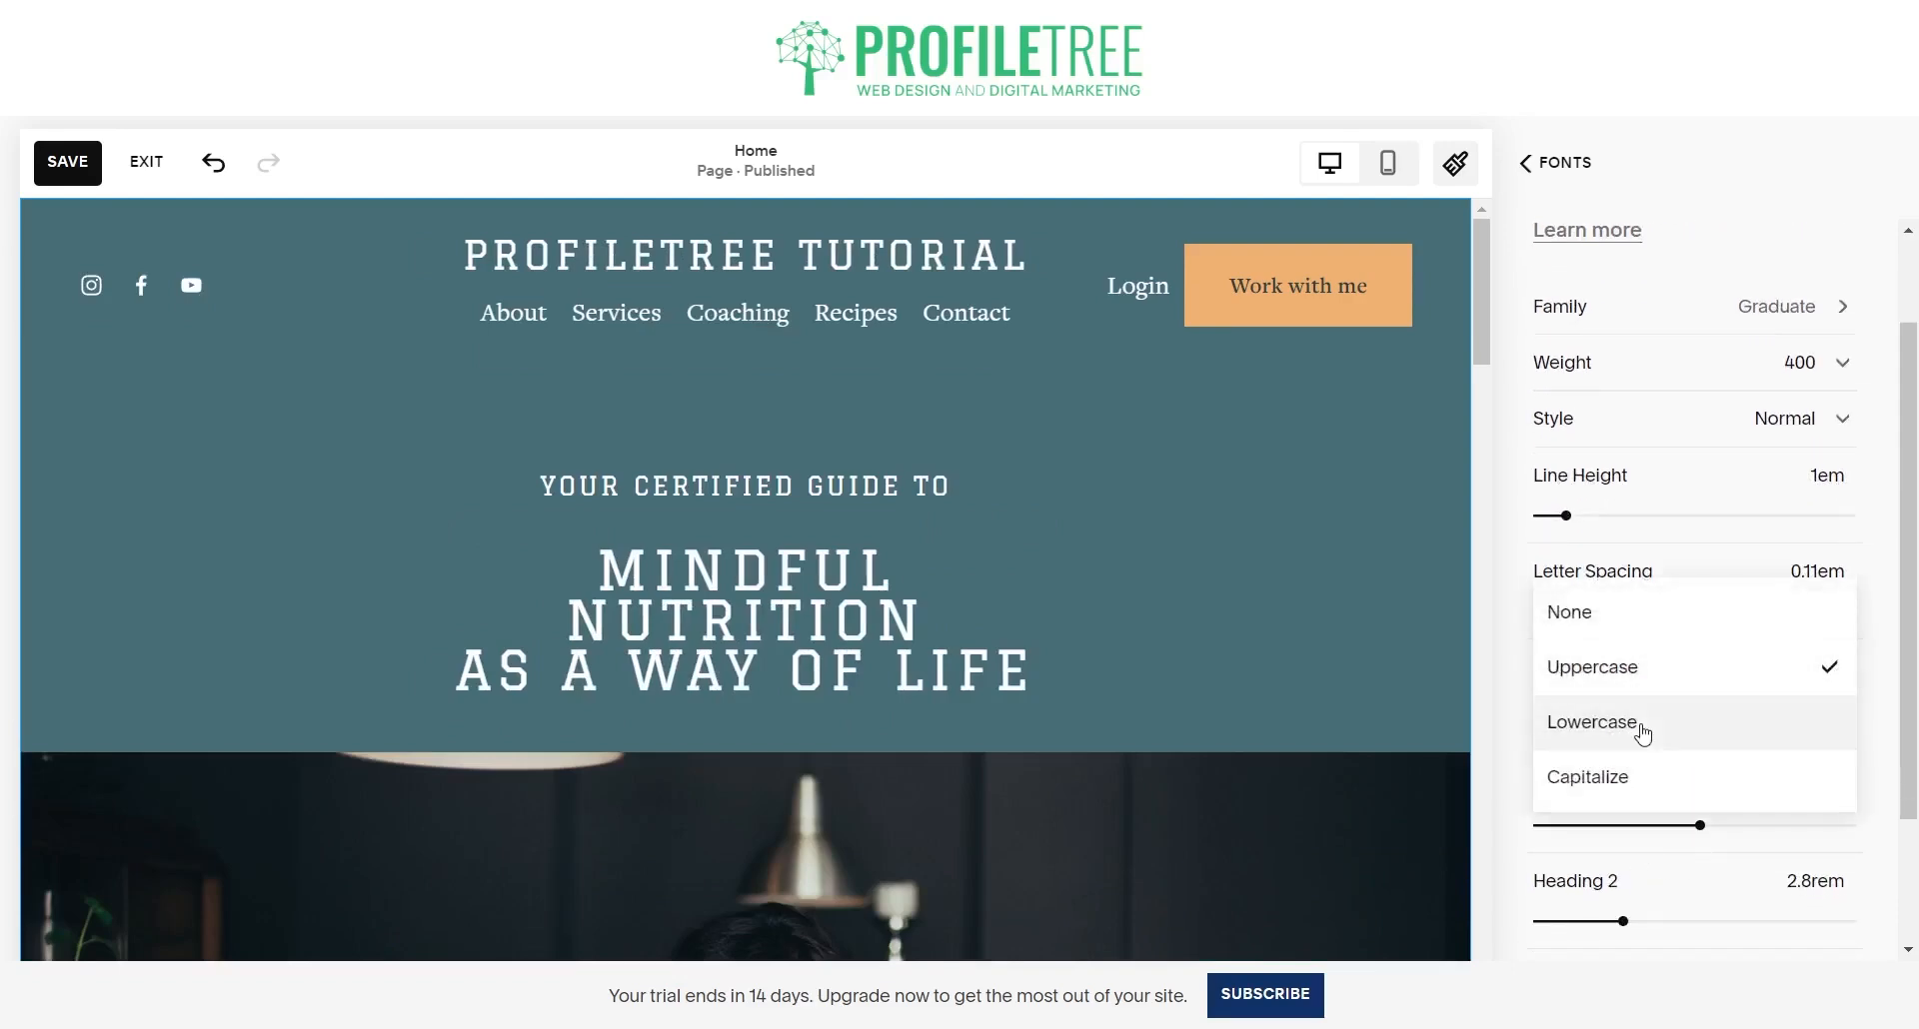
click(1642, 732)
click(1713, 664)
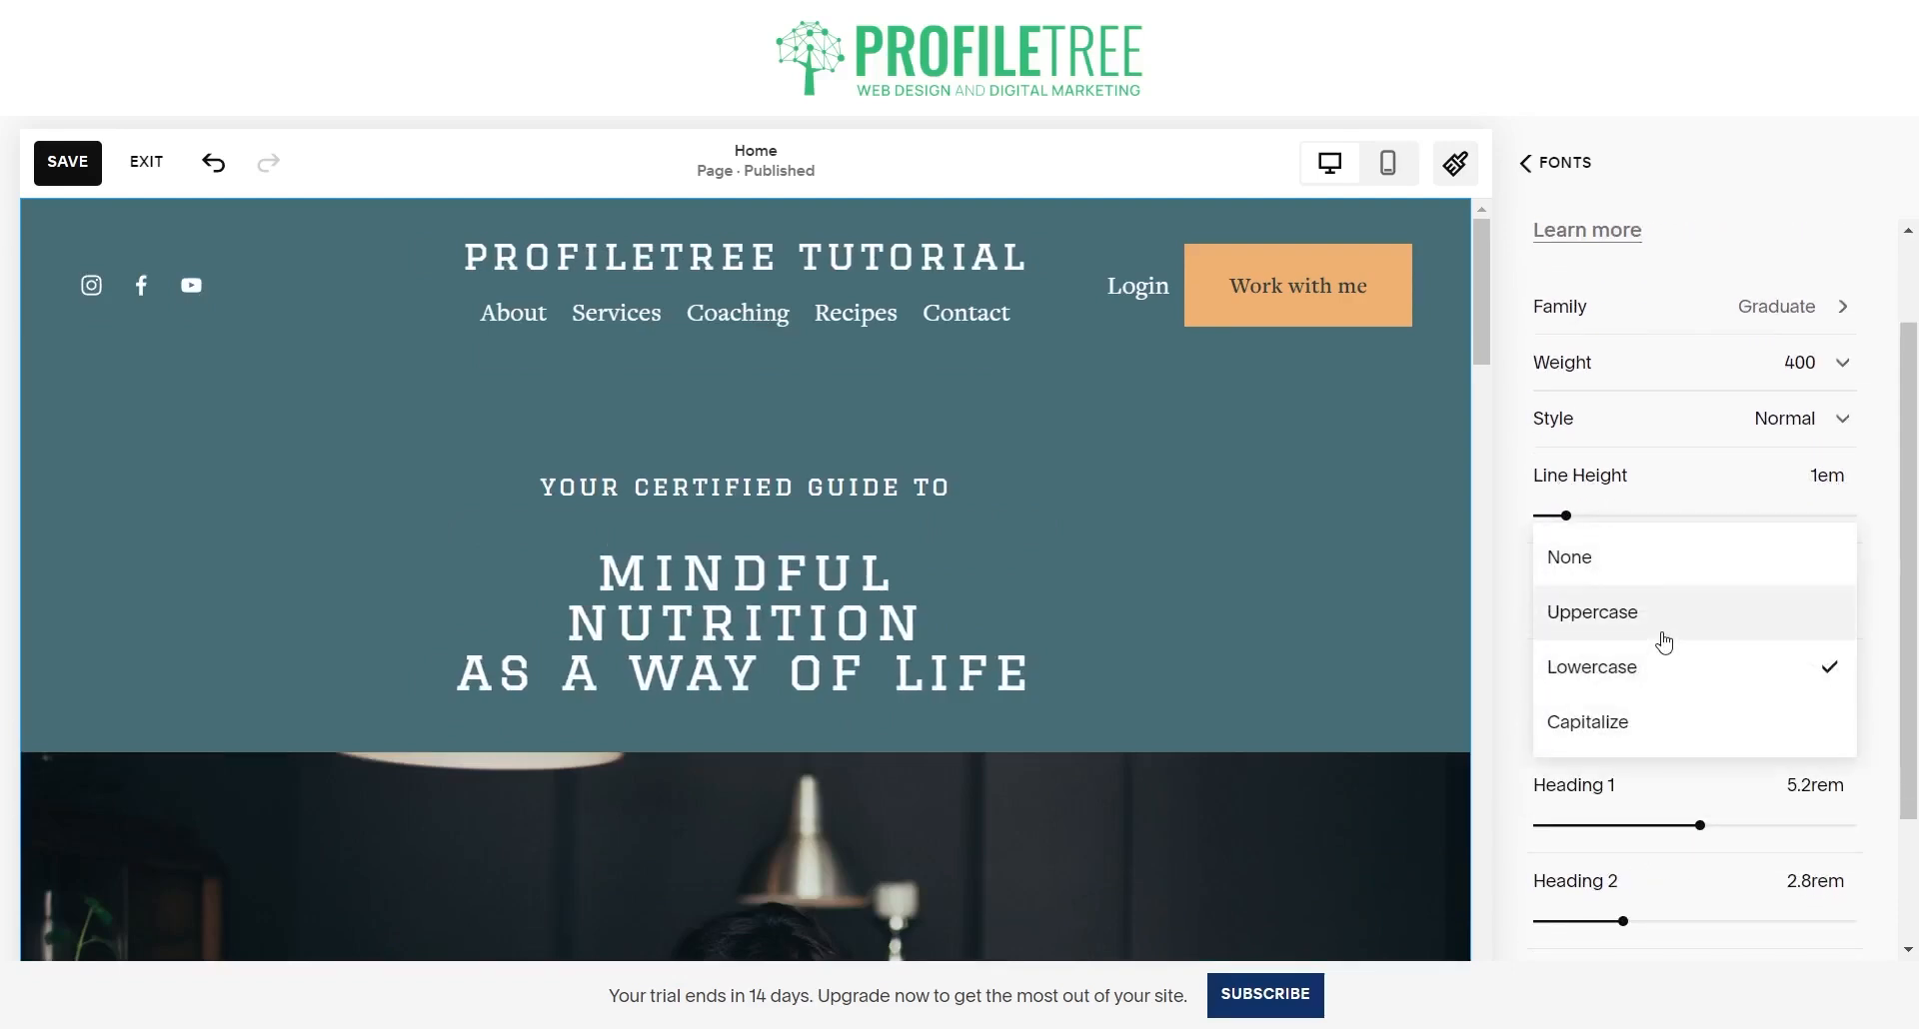
click(1646, 732)
click(1739, 670)
click(1667, 512)
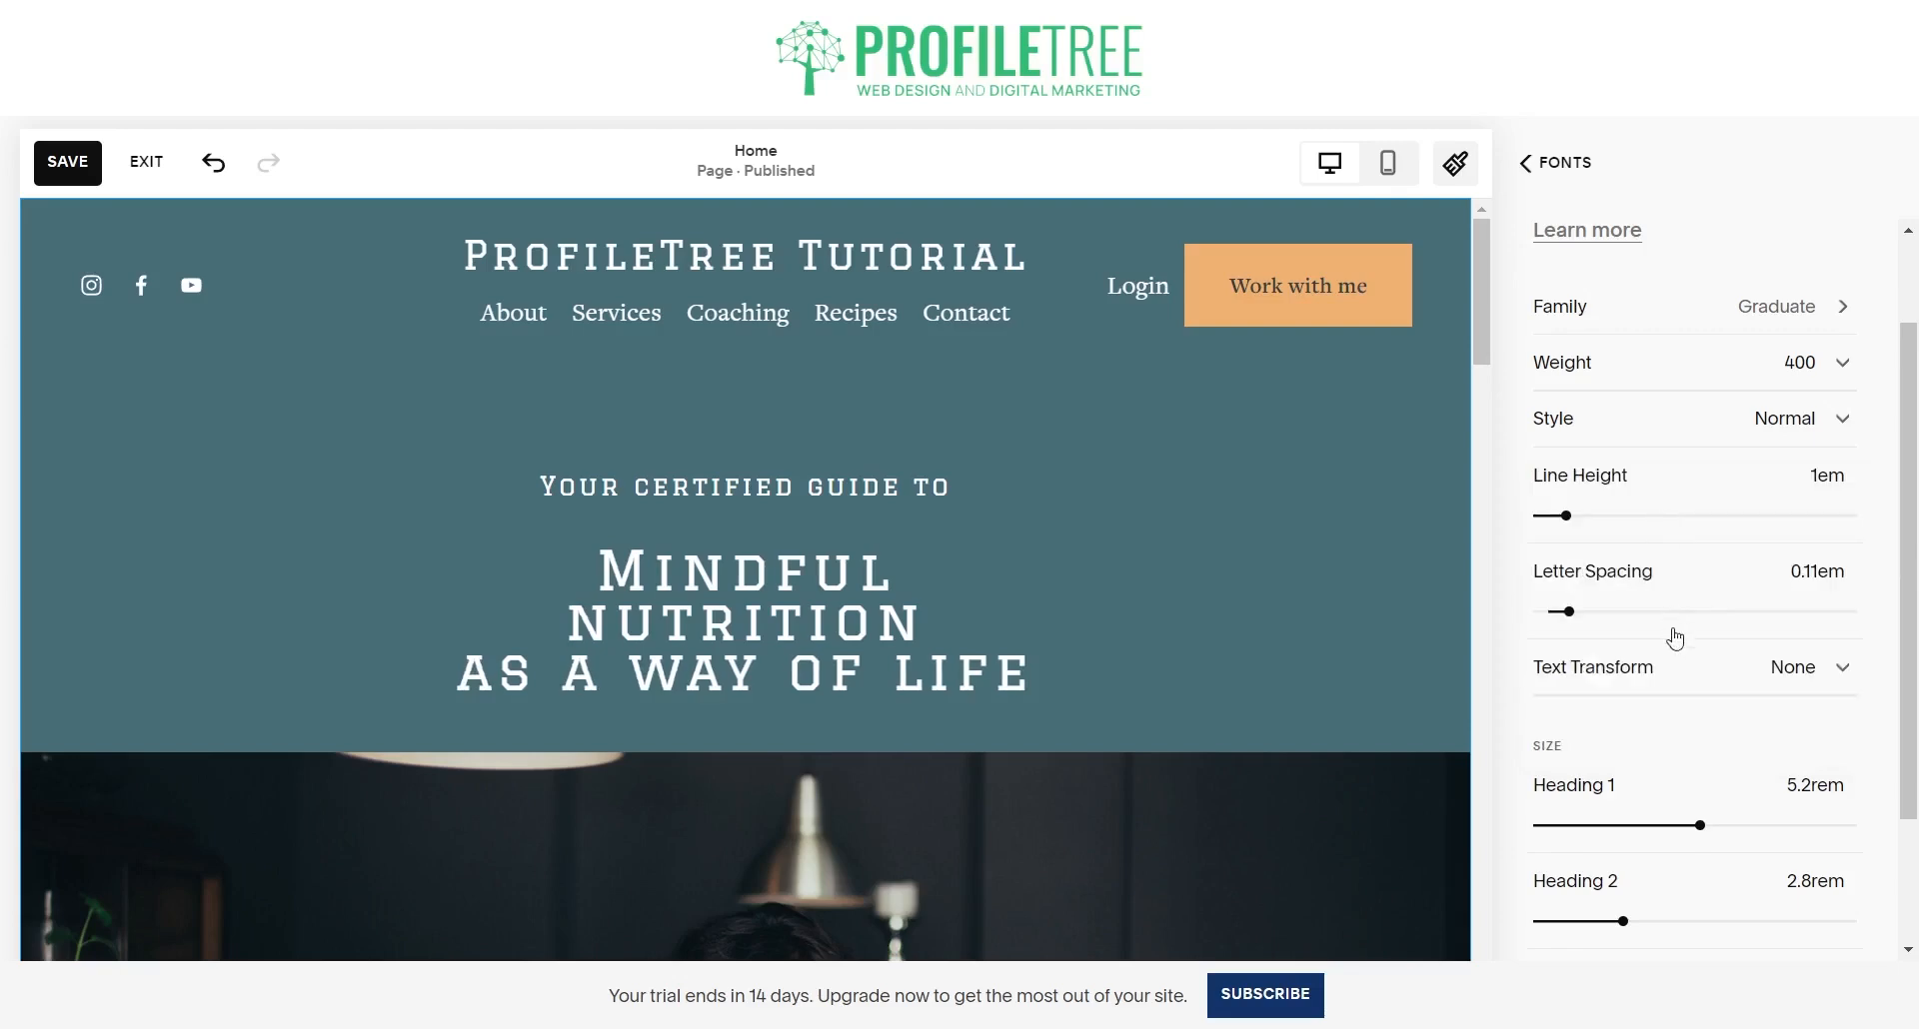
click(1728, 666)
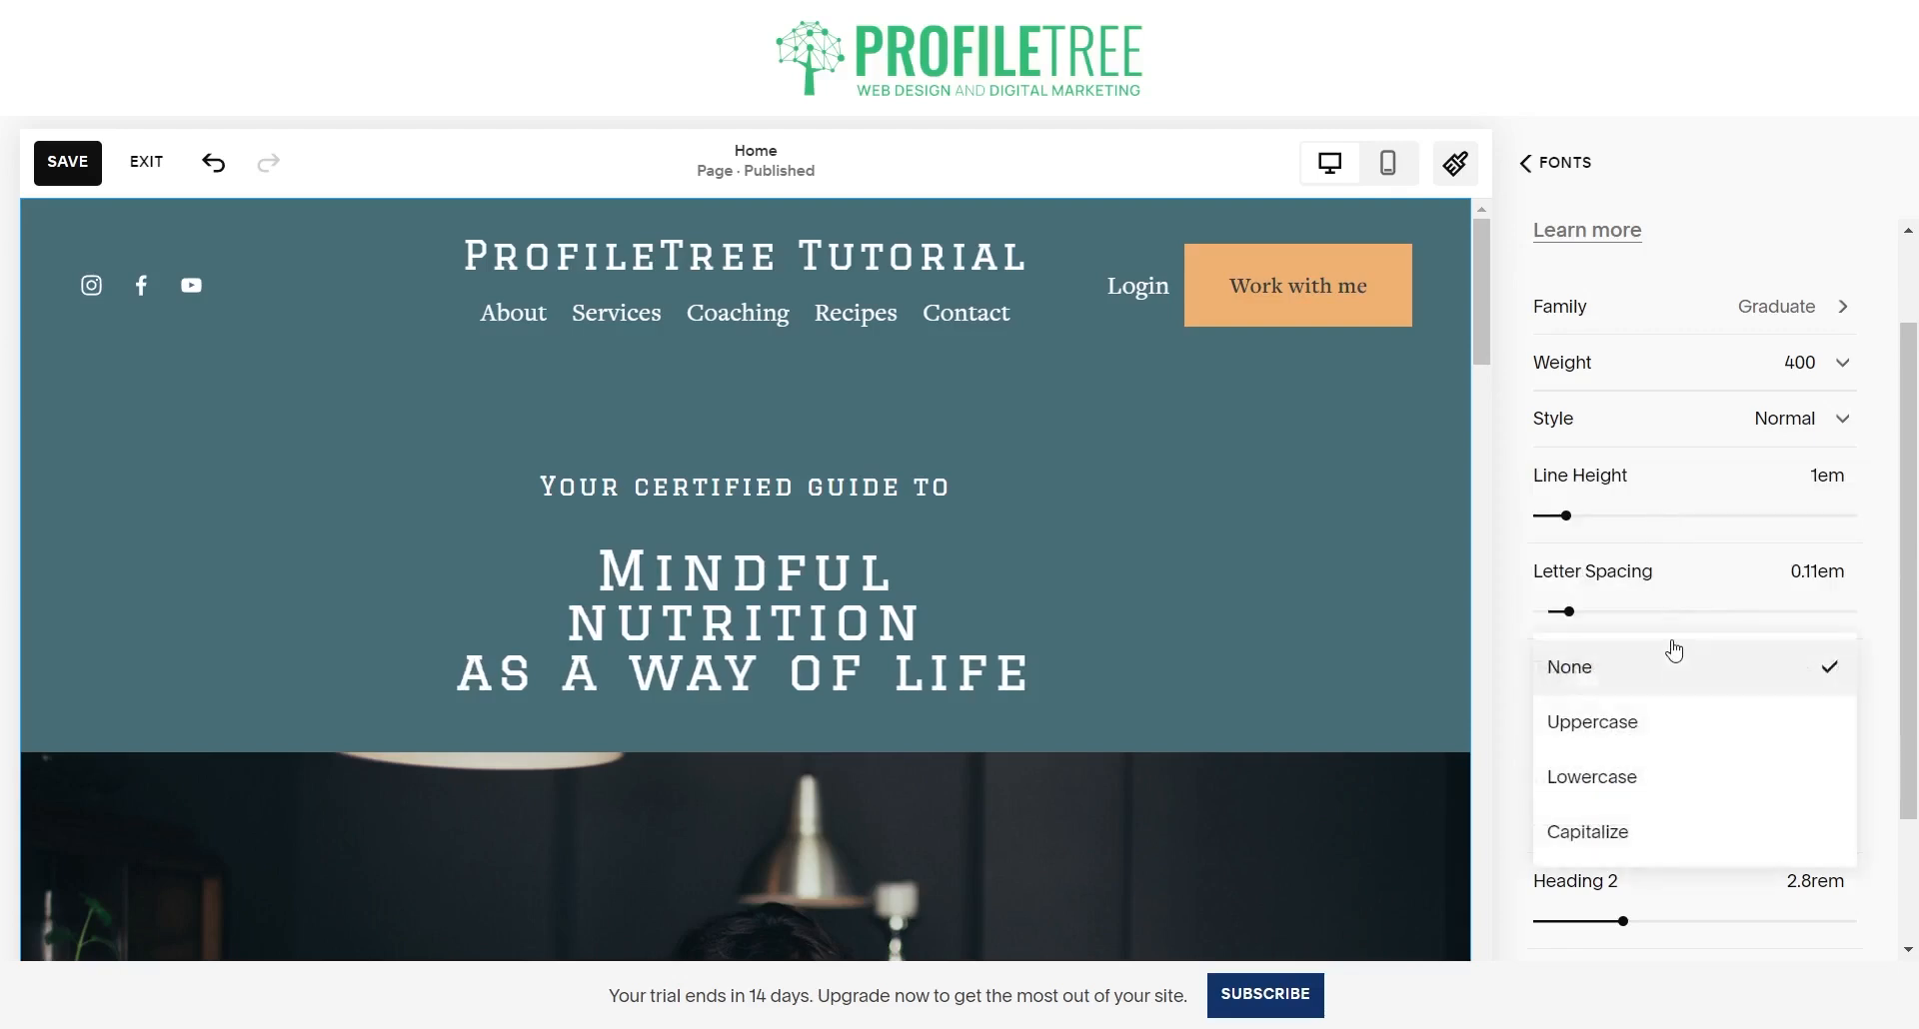
click(1640, 720)
click(1726, 671)
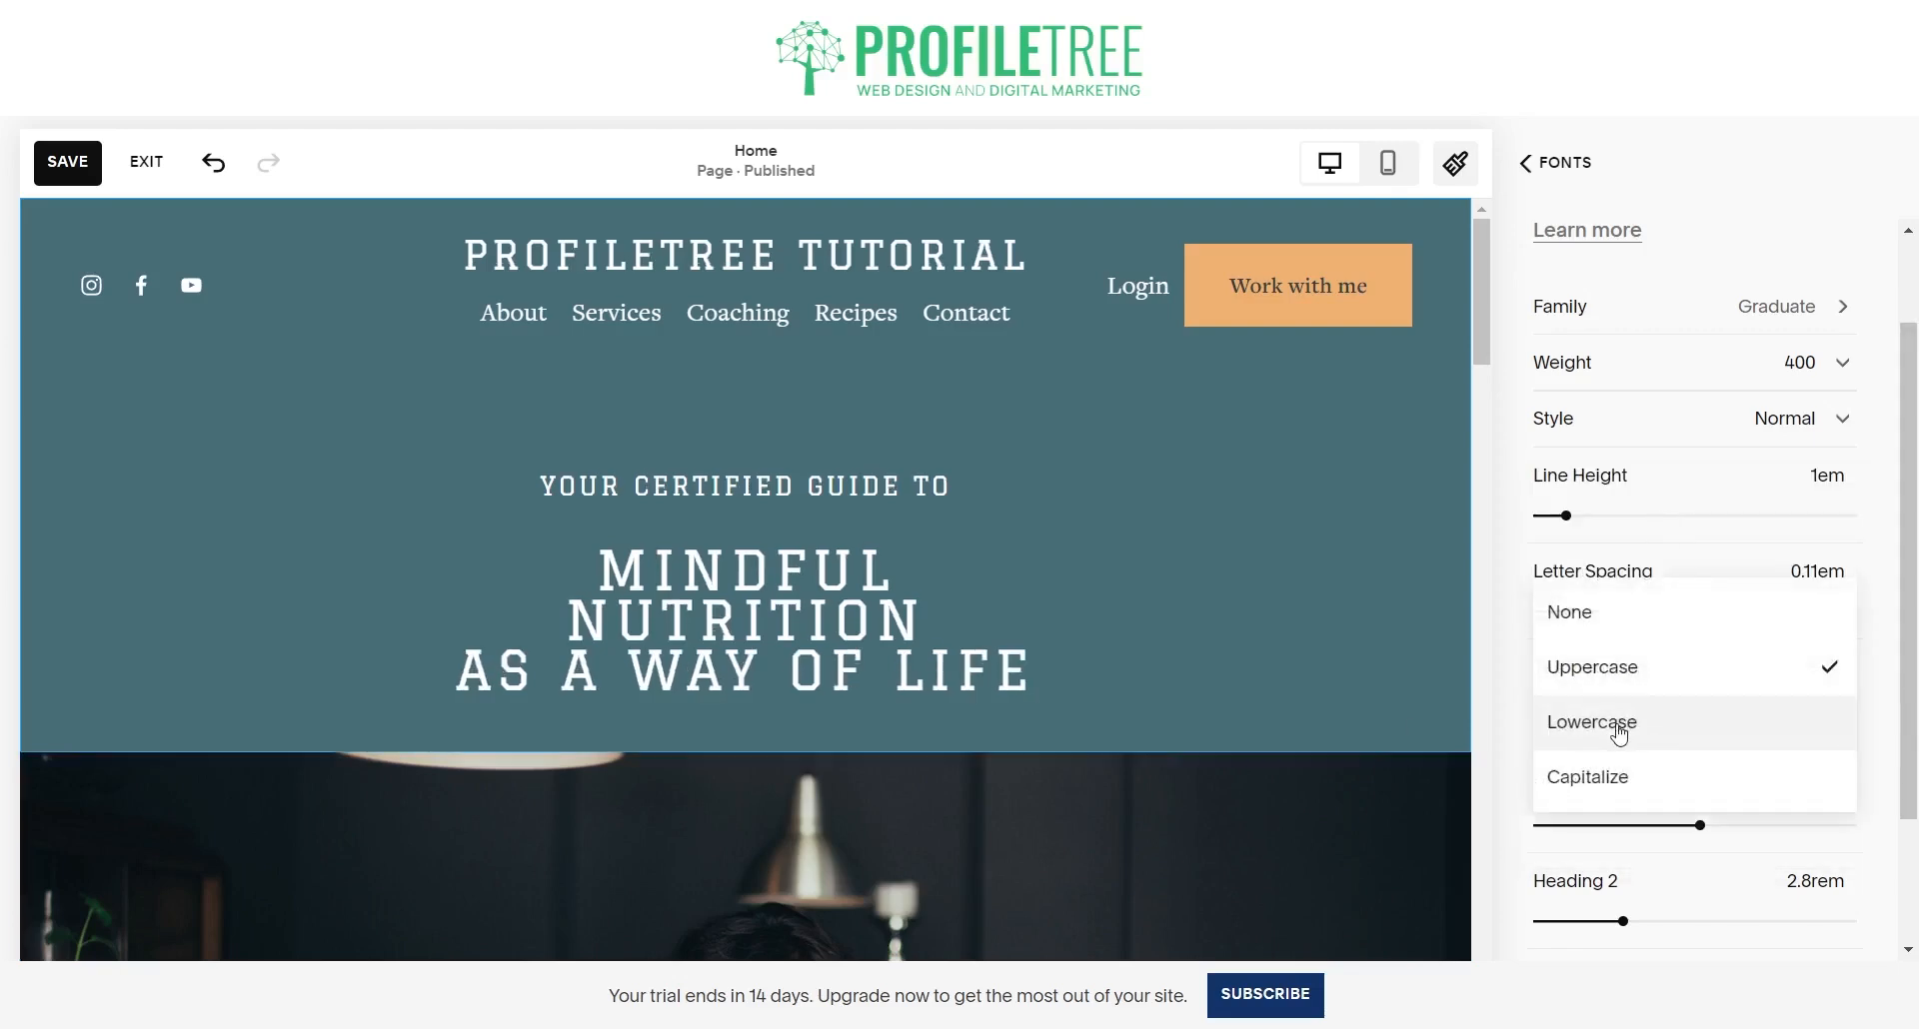
click(1619, 732)
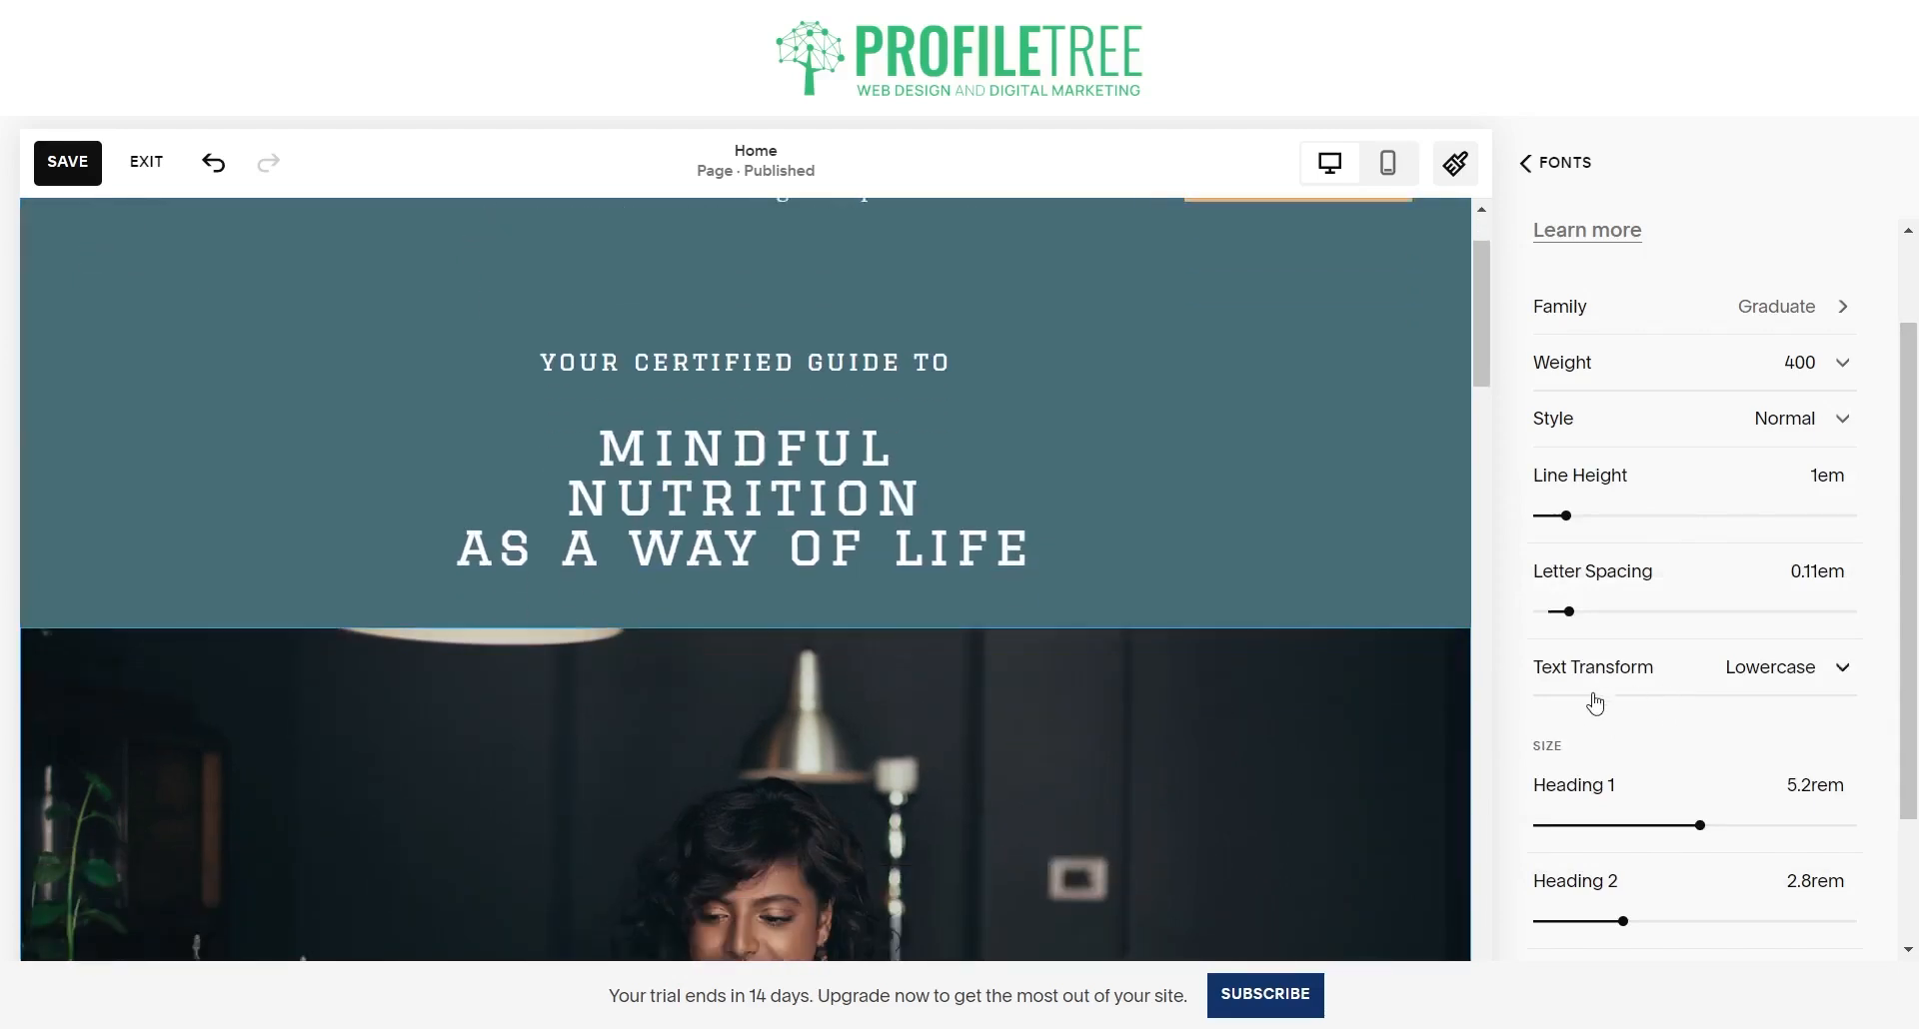
- Set the heading sizes to 5.9rem for Heading 1, 1.6rem for Heading 2 and 1.7rem for Heading 3, and return to the font overview
scroll(1589, 710, down, 2)
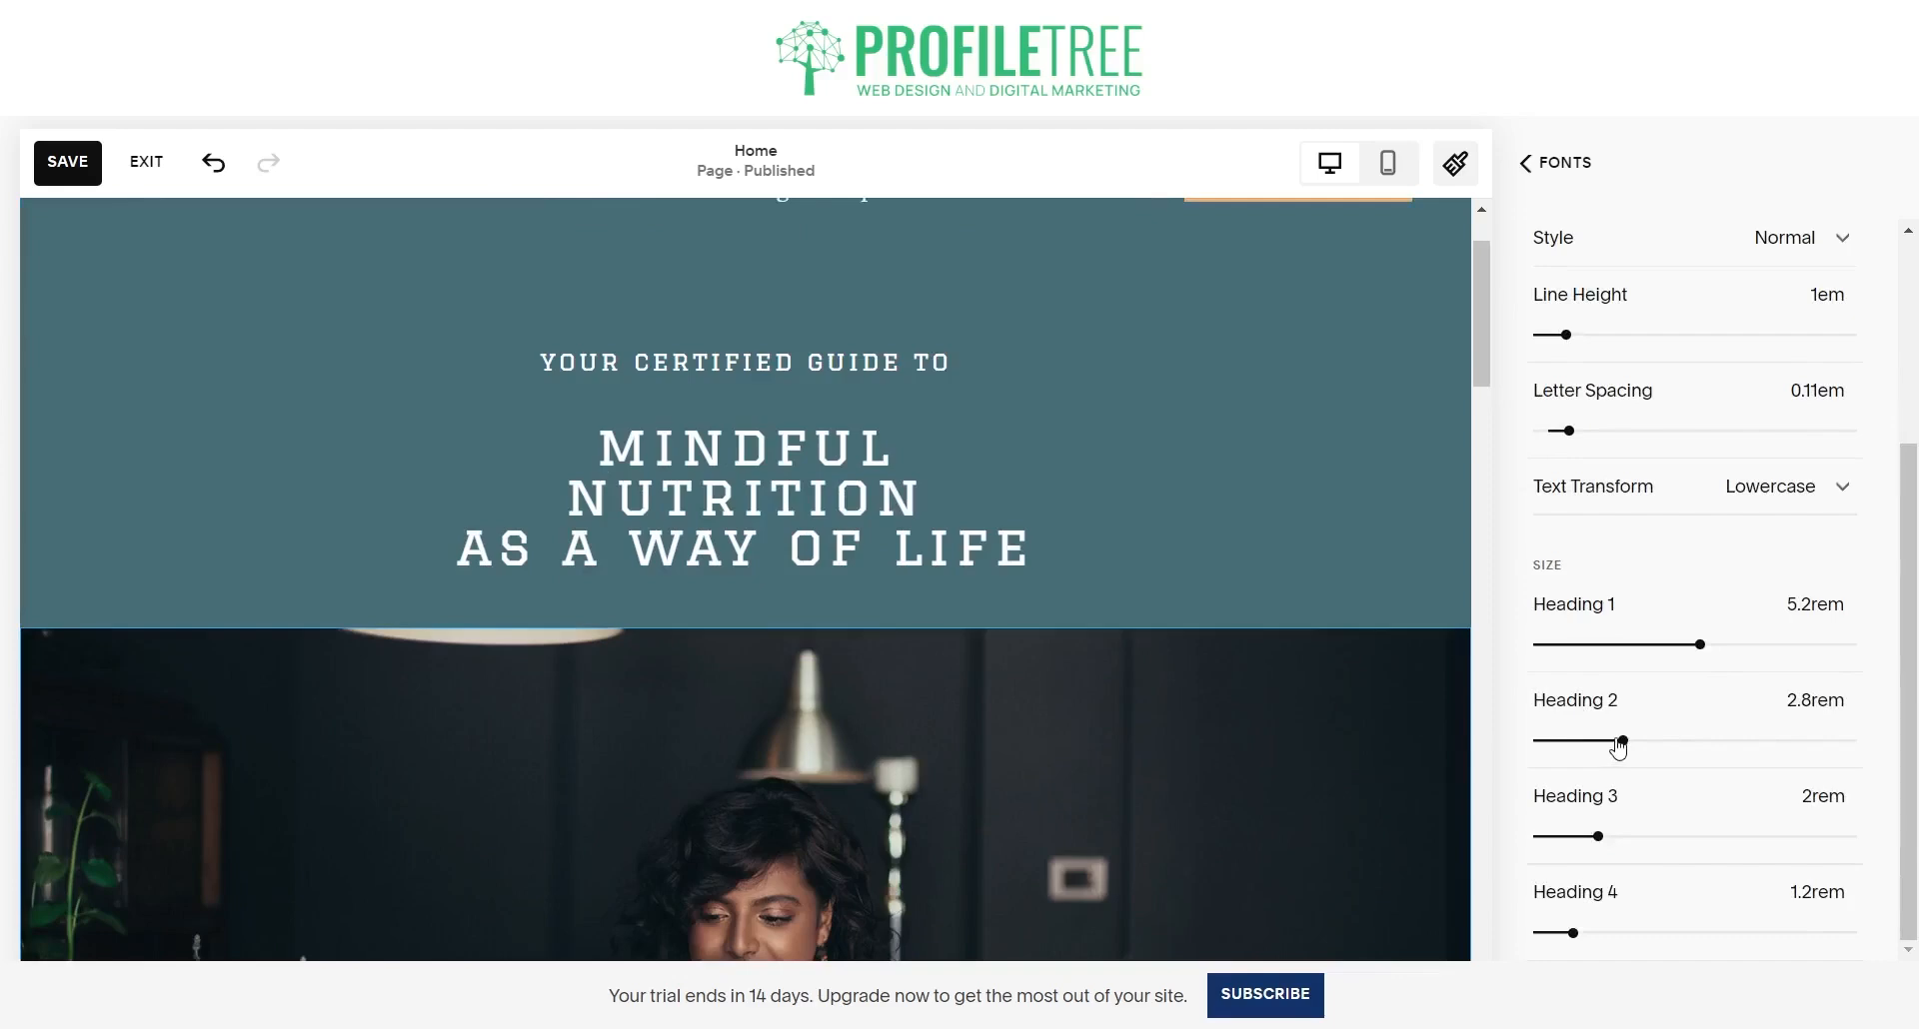
mouse_move(1619, 744)
mouse_down()
mouse_move(1700, 741)
mouse_move(1585, 740)
mouse_up()
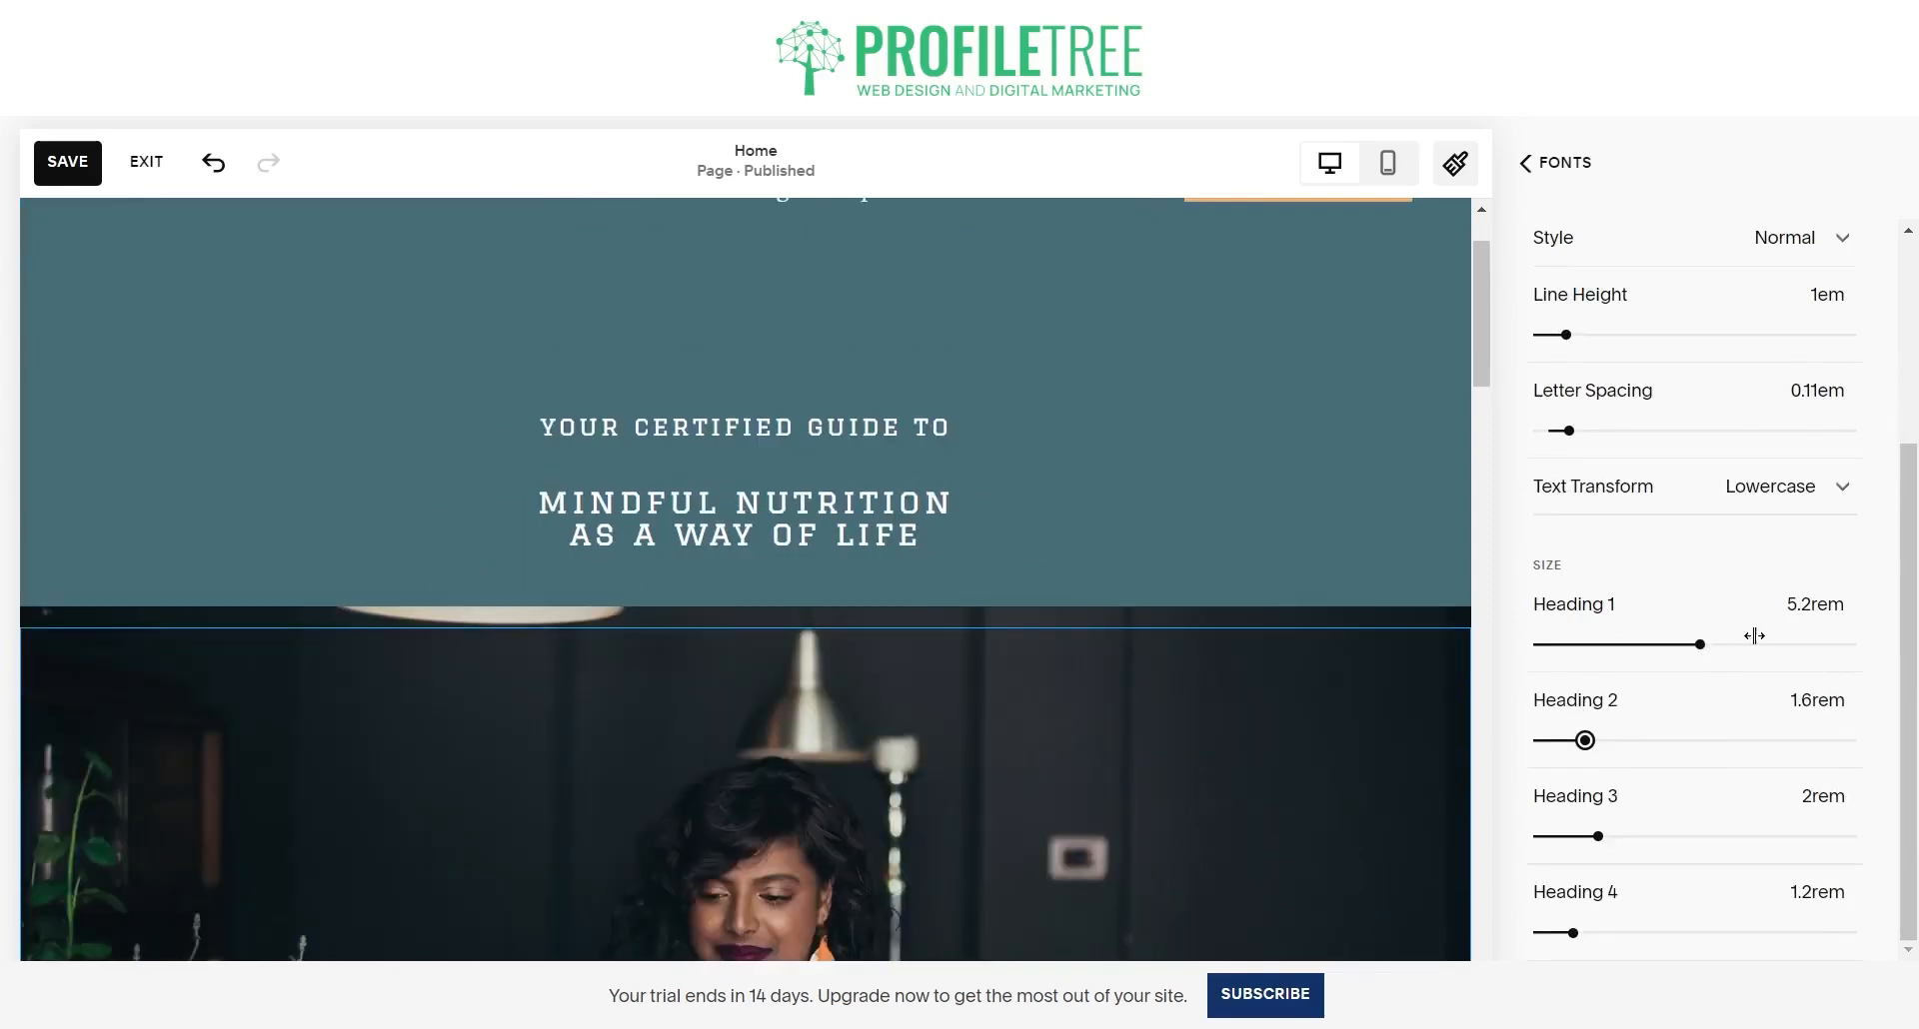
mouse_move(1755, 635)
mouse_down()
mouse_move(1794, 643)
mouse_move(1719, 644)
mouse_up()
mouse_move(1599, 836)
mouse_down()
mouse_move(1621, 836)
mouse_move(1587, 836)
mouse_up()
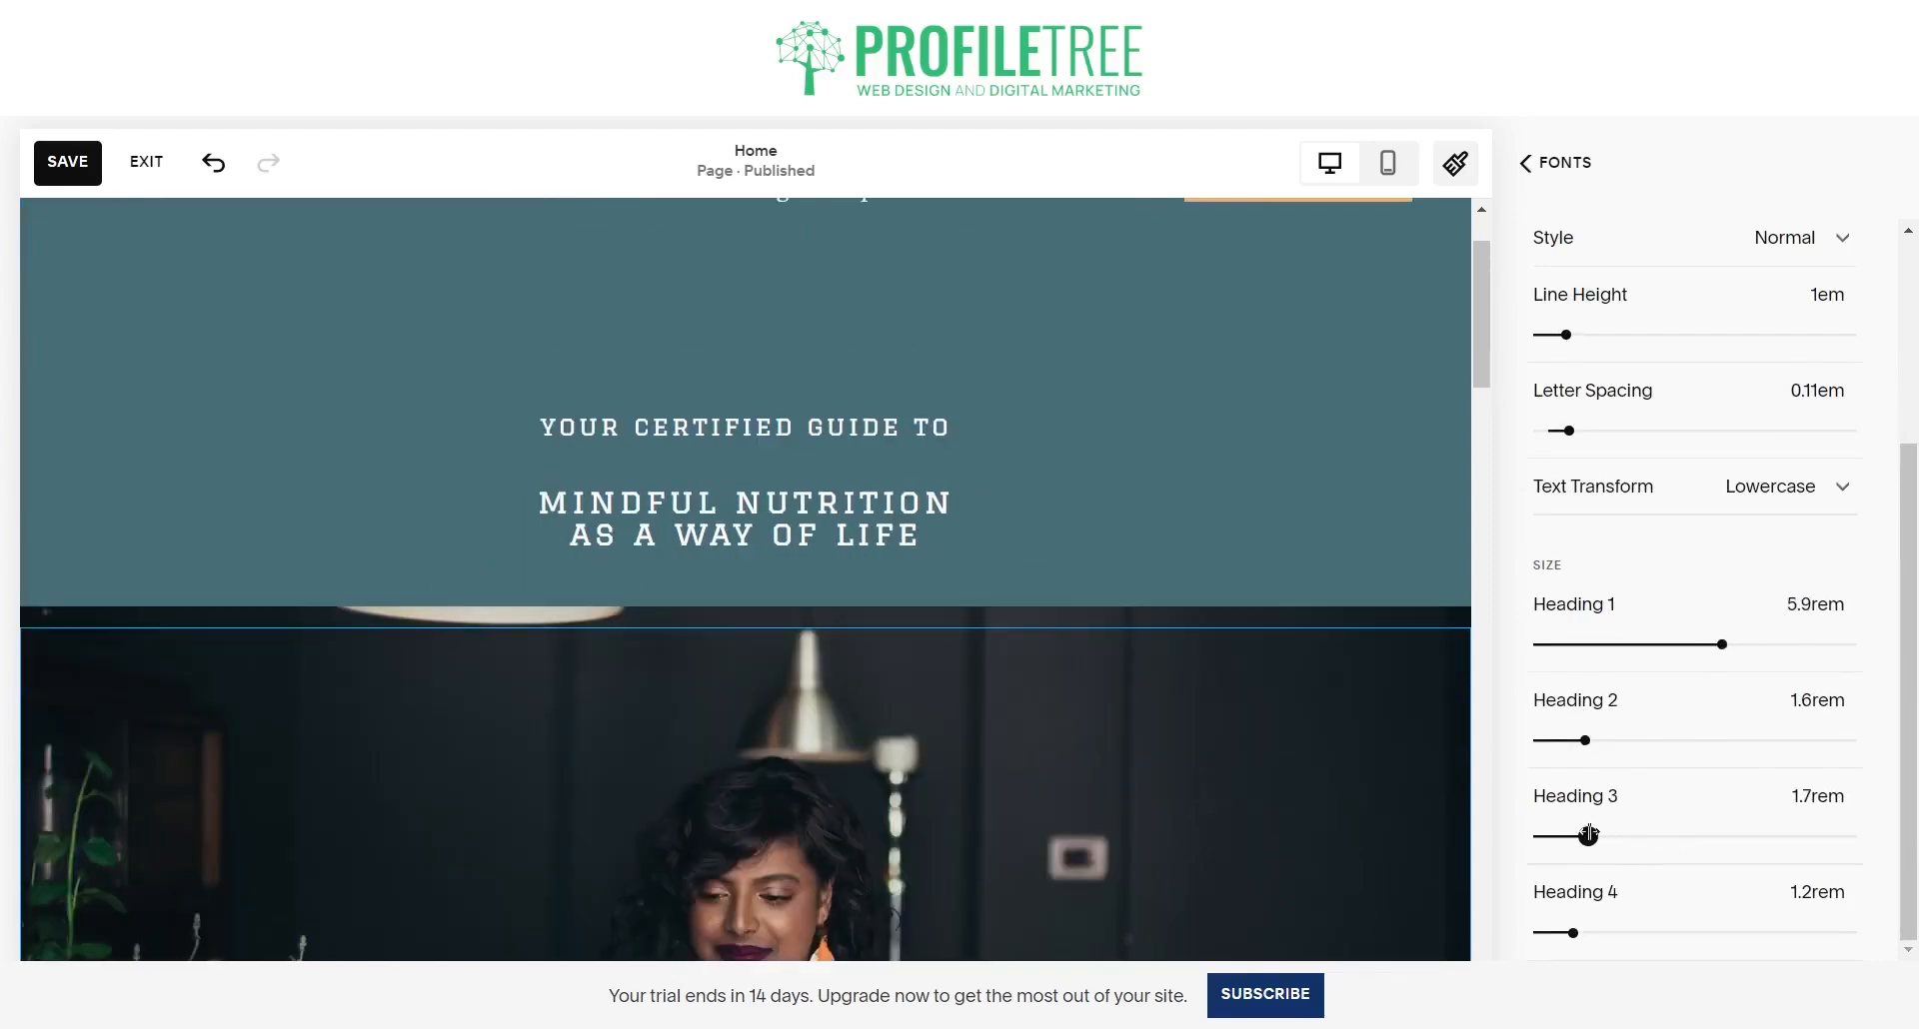
click(1523, 166)
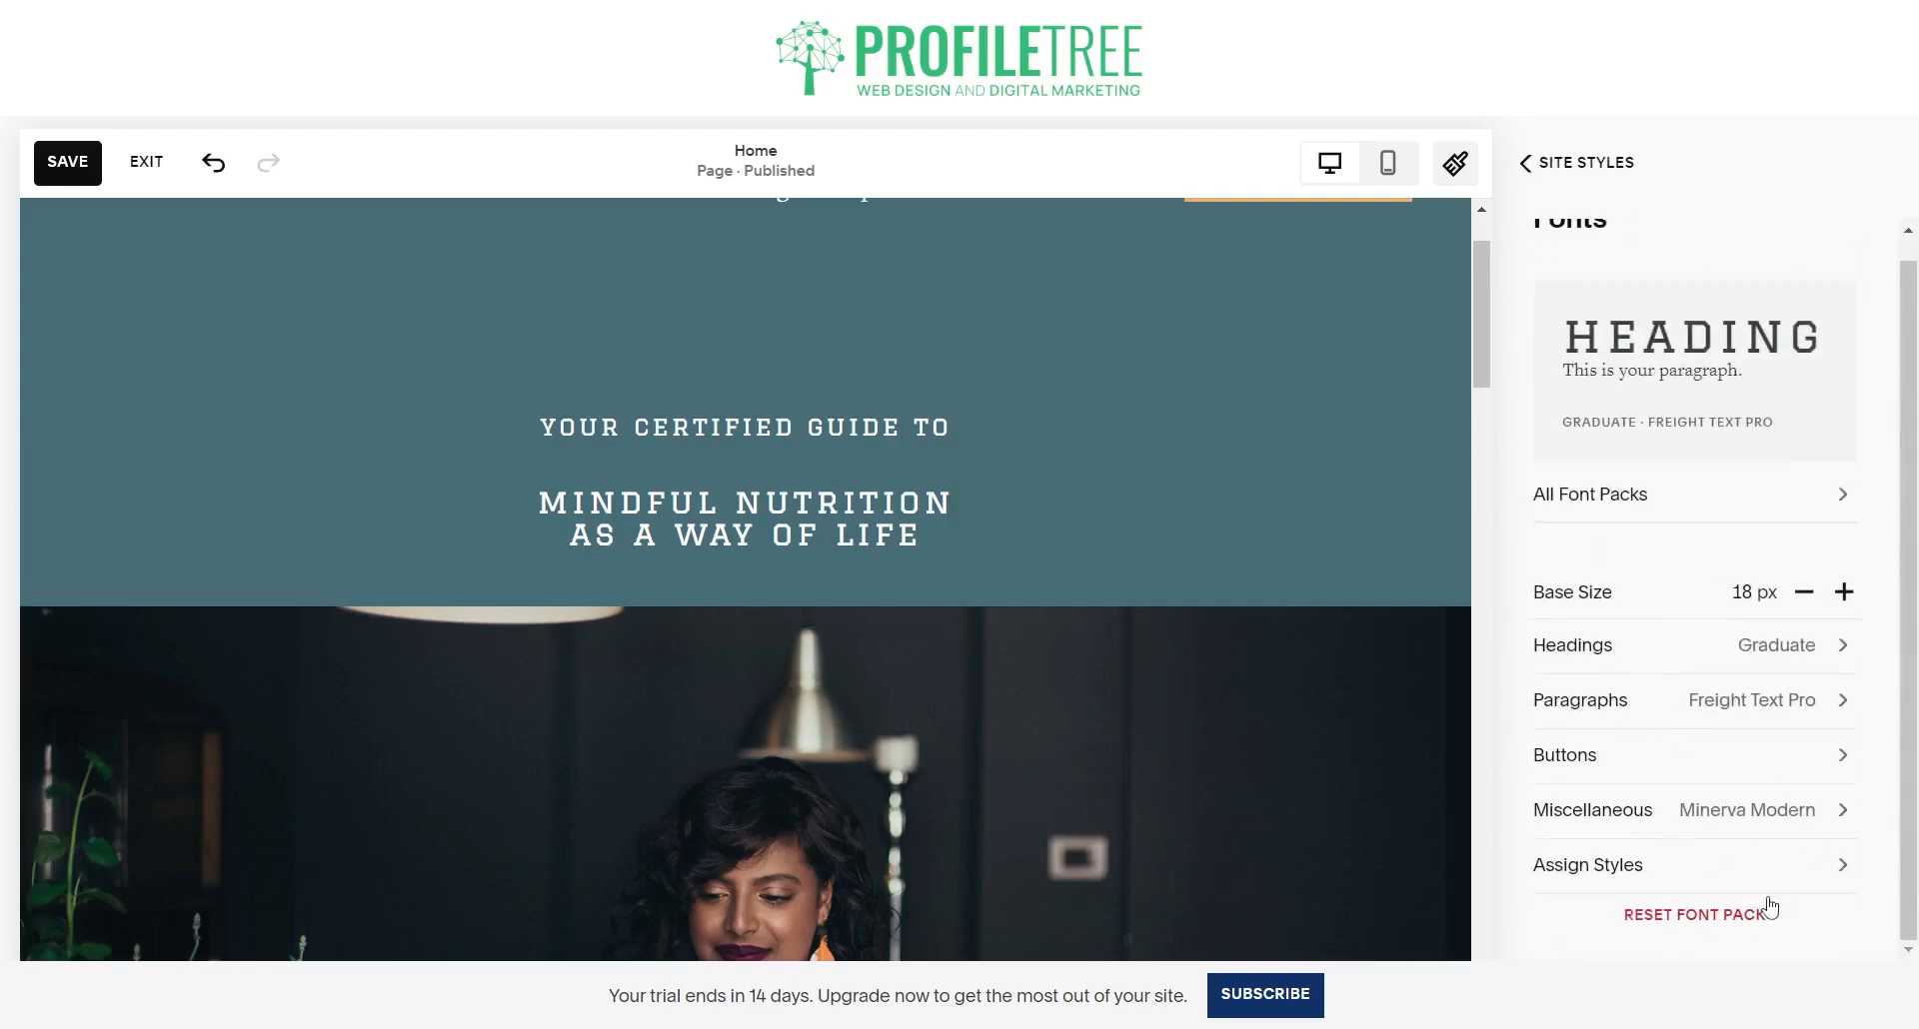
- Reset the font pack, then save the site styles and exit the editor
click(1661, 917)
click(1100, 629)
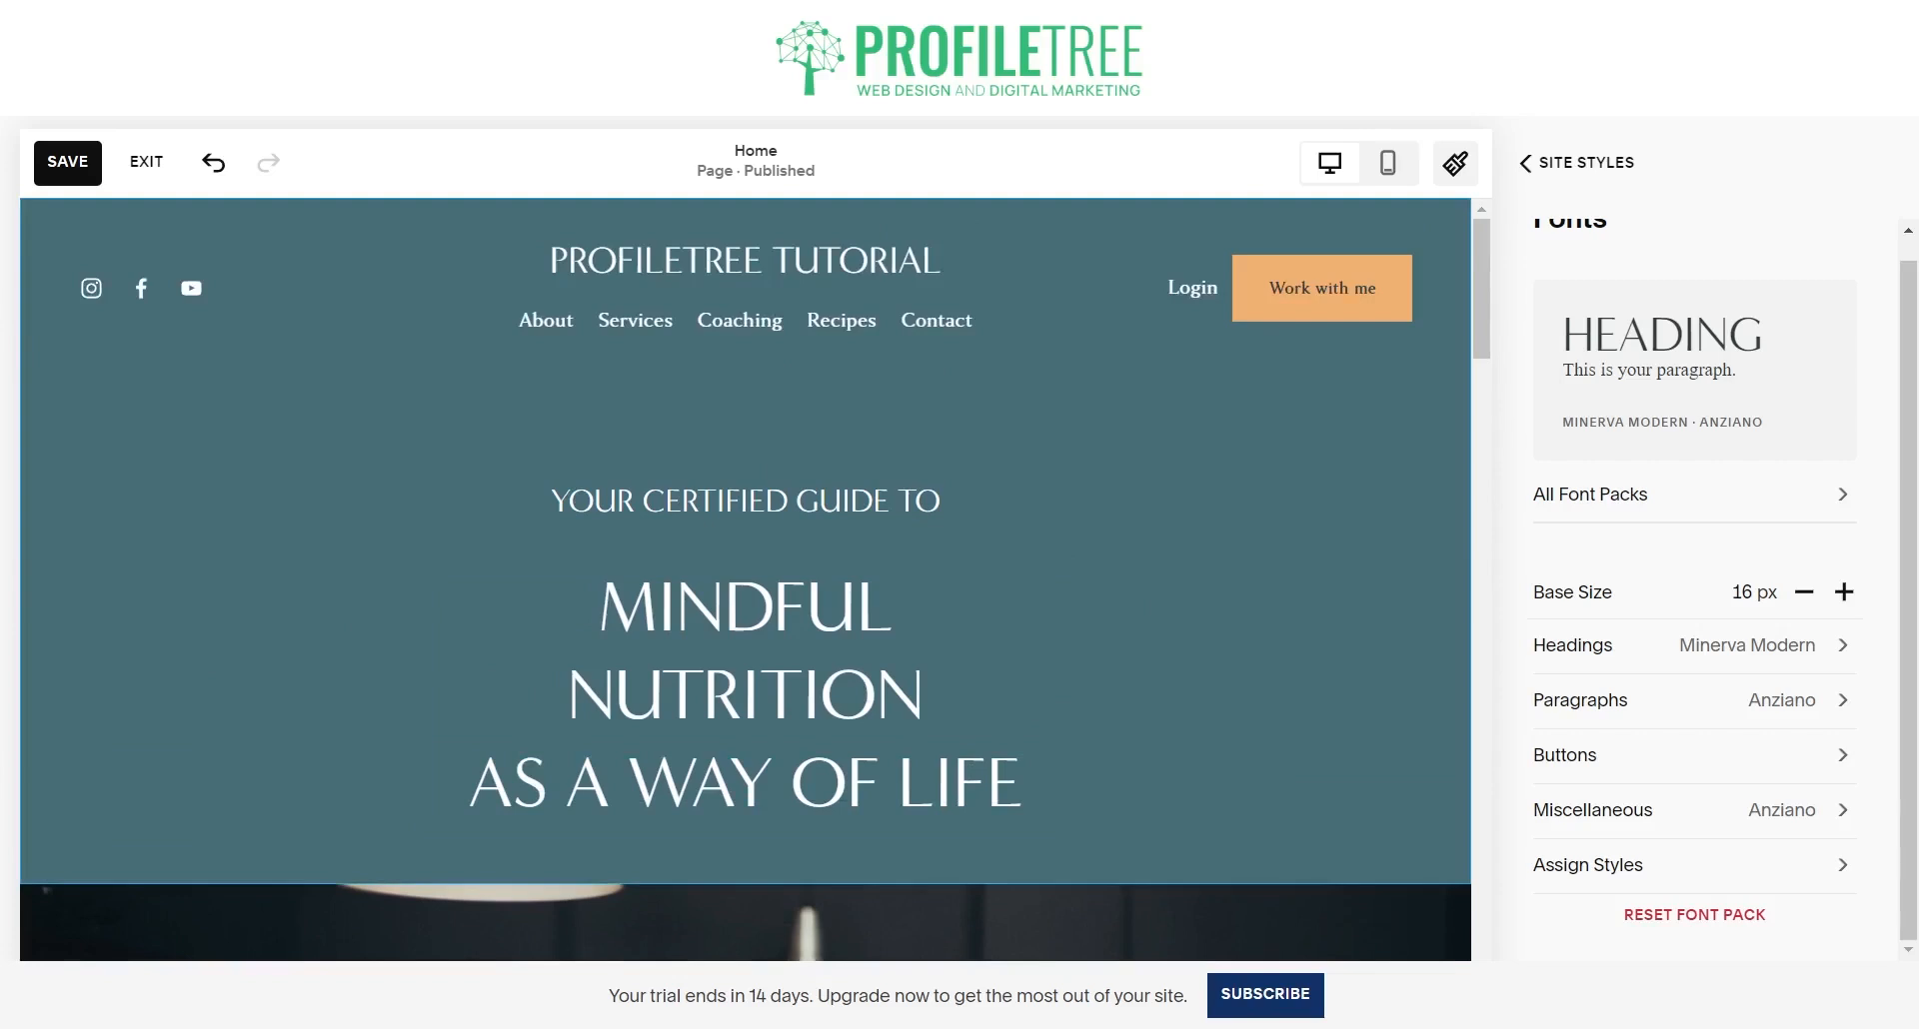
click(88, 176)
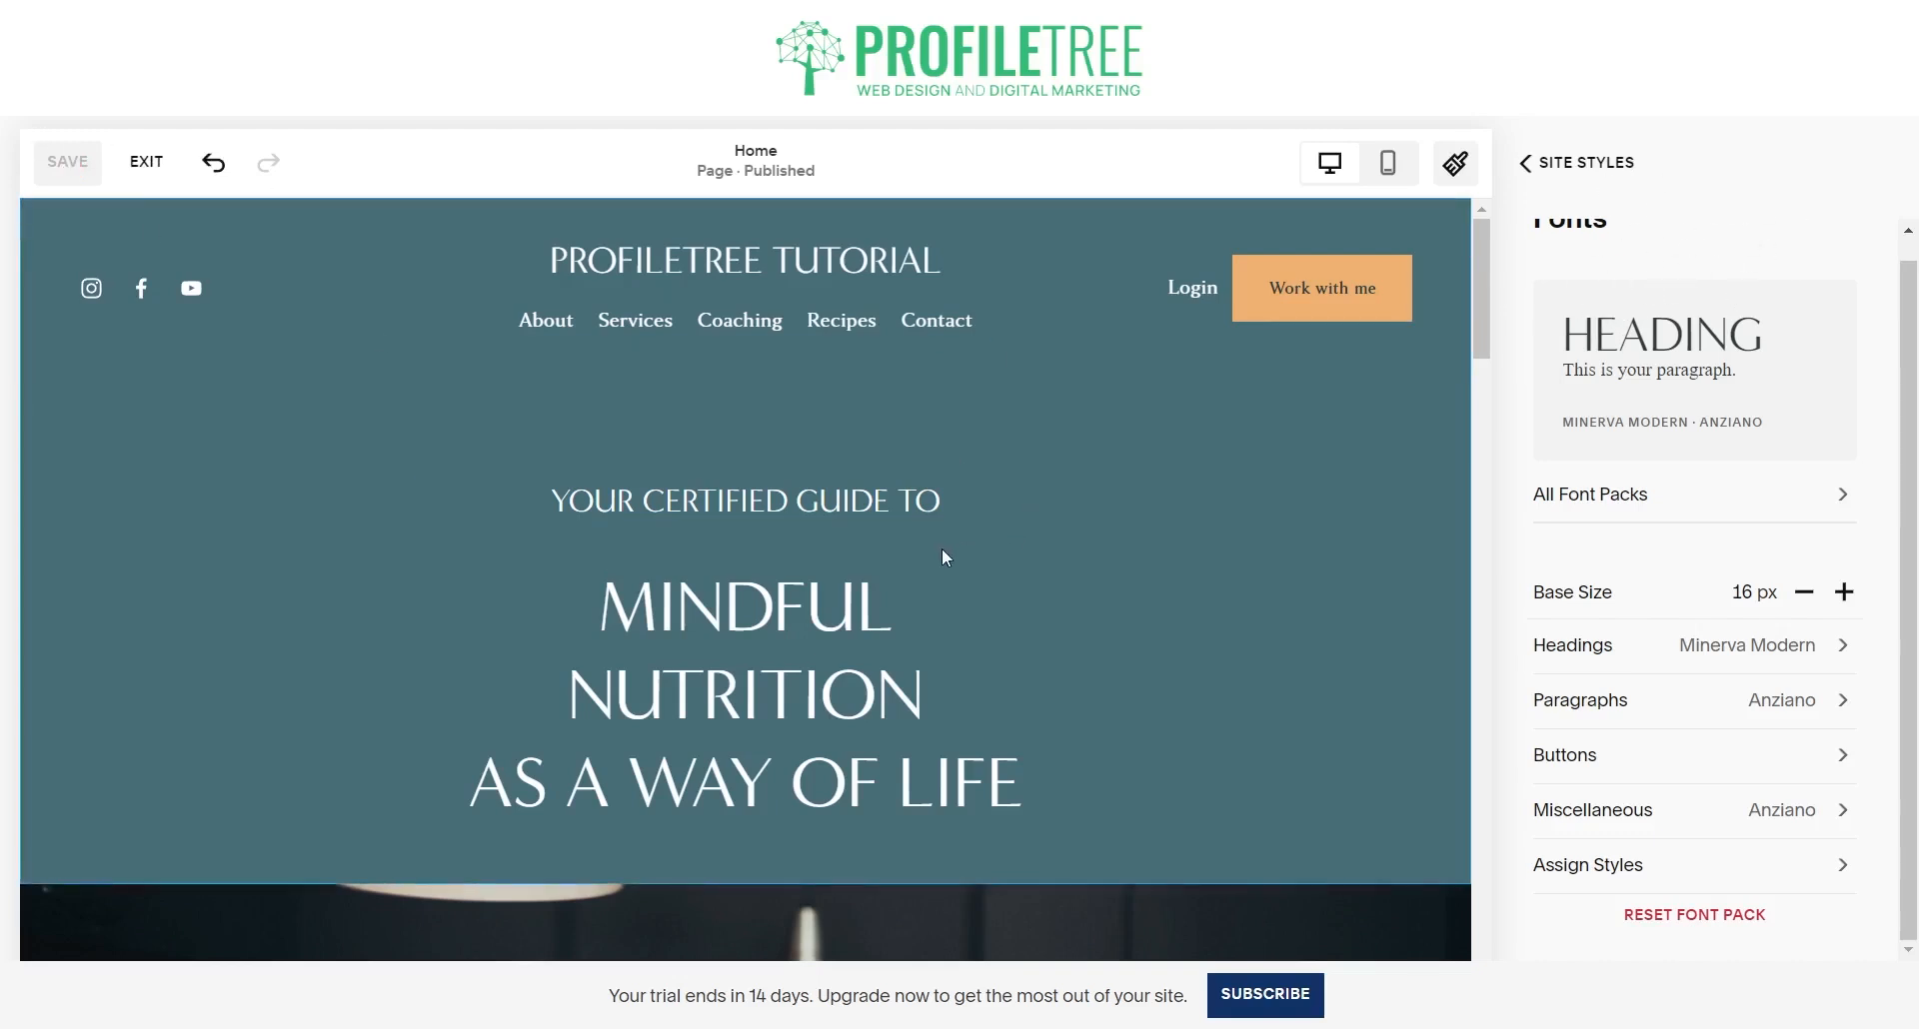
click(147, 161)
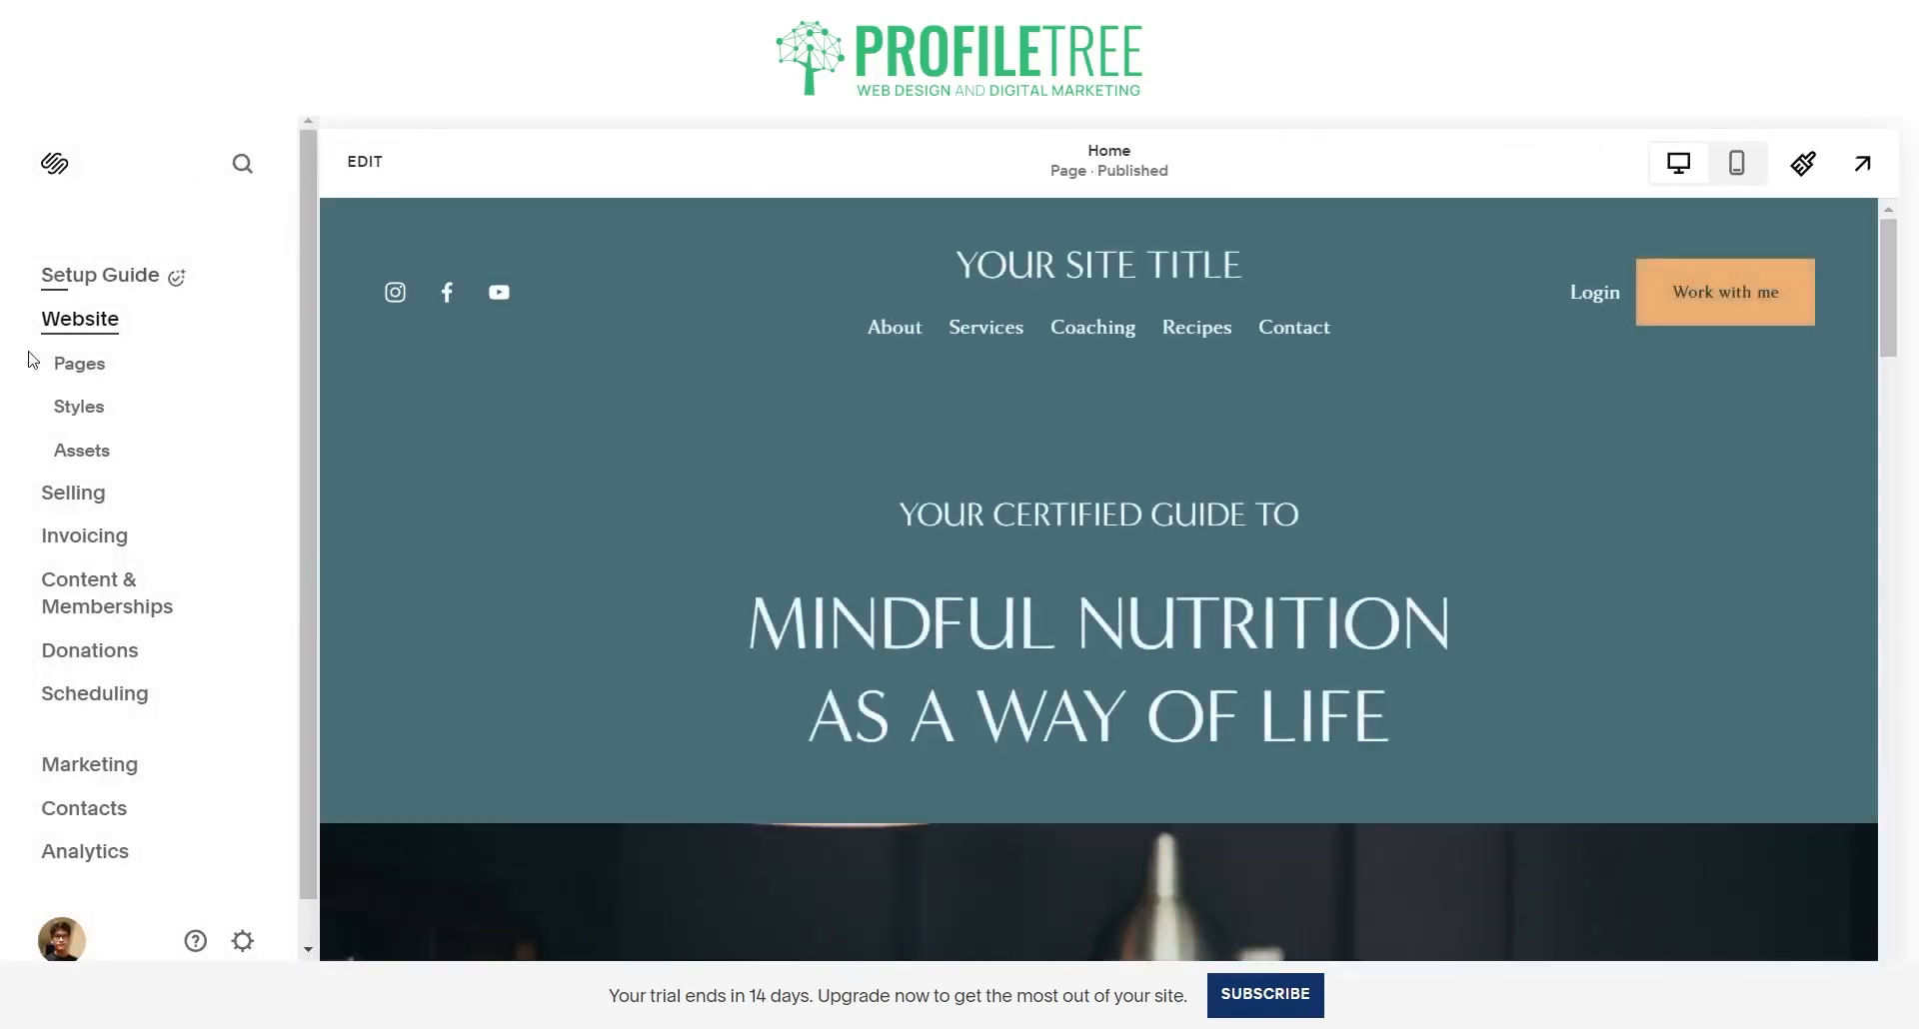
- Open the website's page list and start adding a main navigation page from the designer page layouts
click(91, 375)
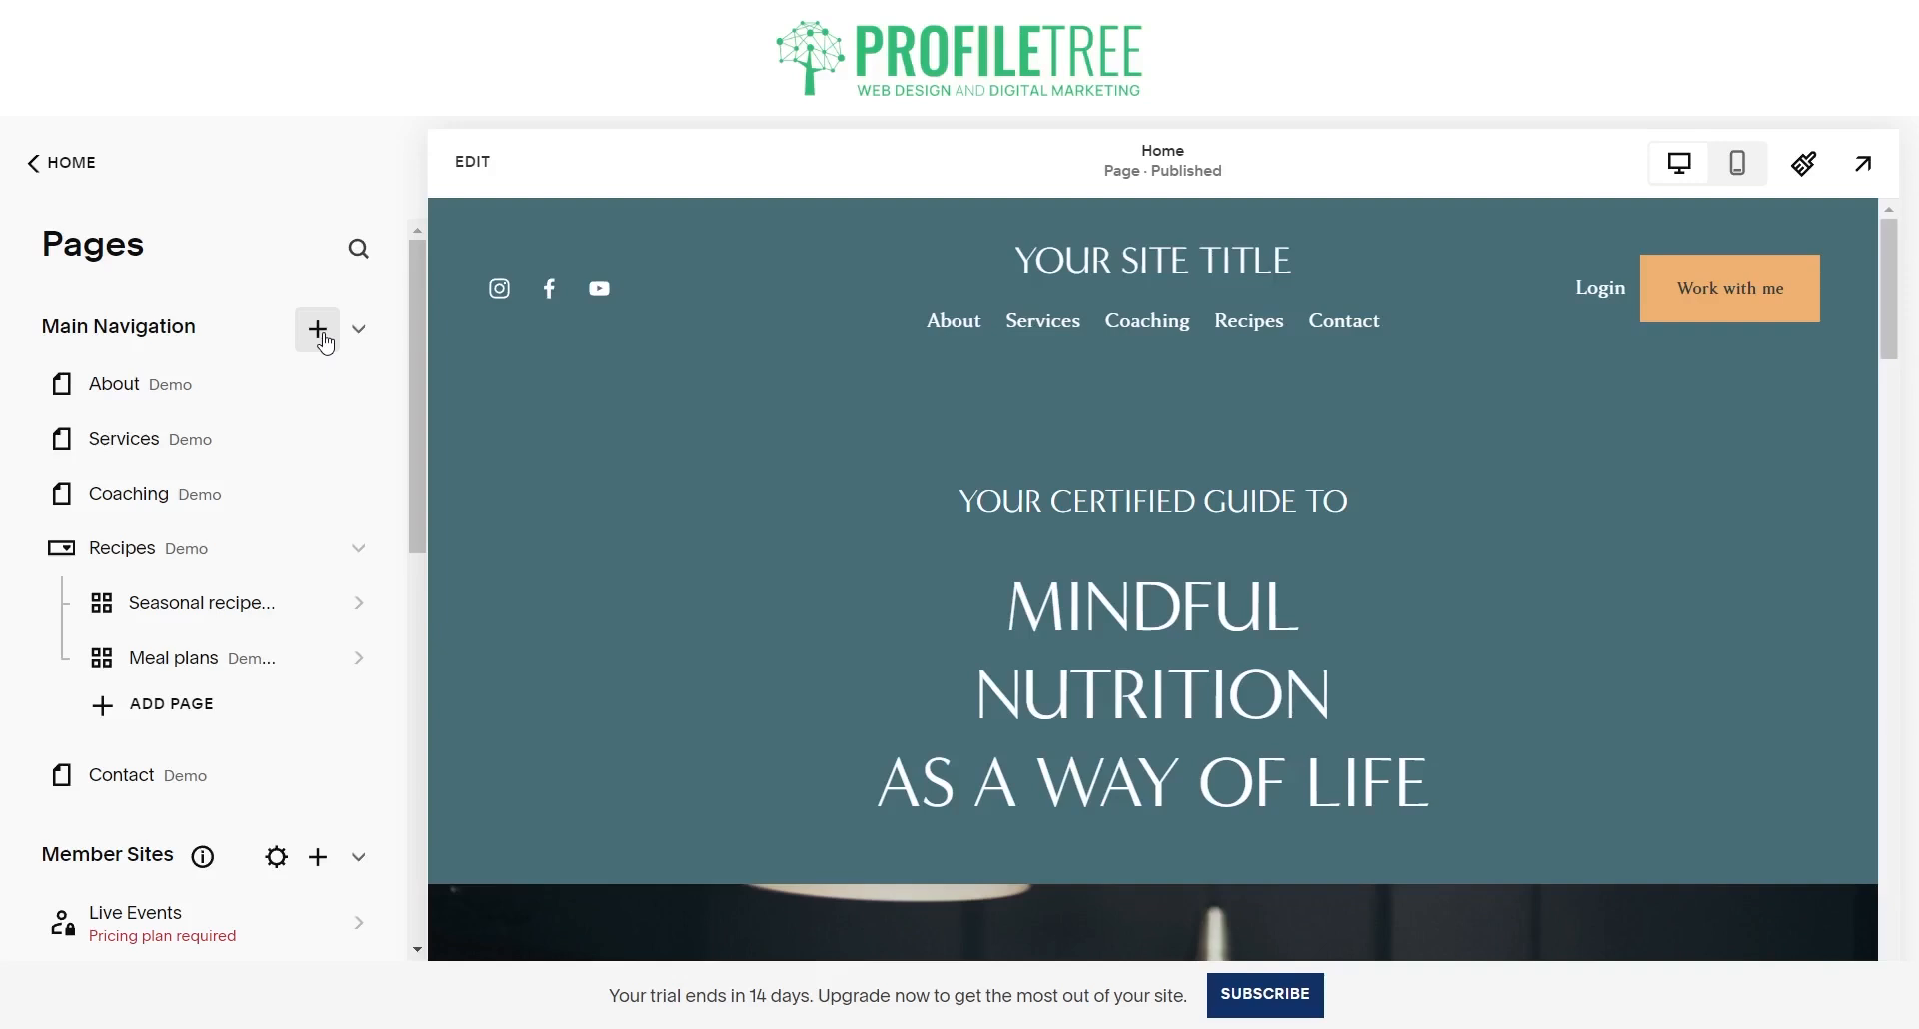
click(322, 337)
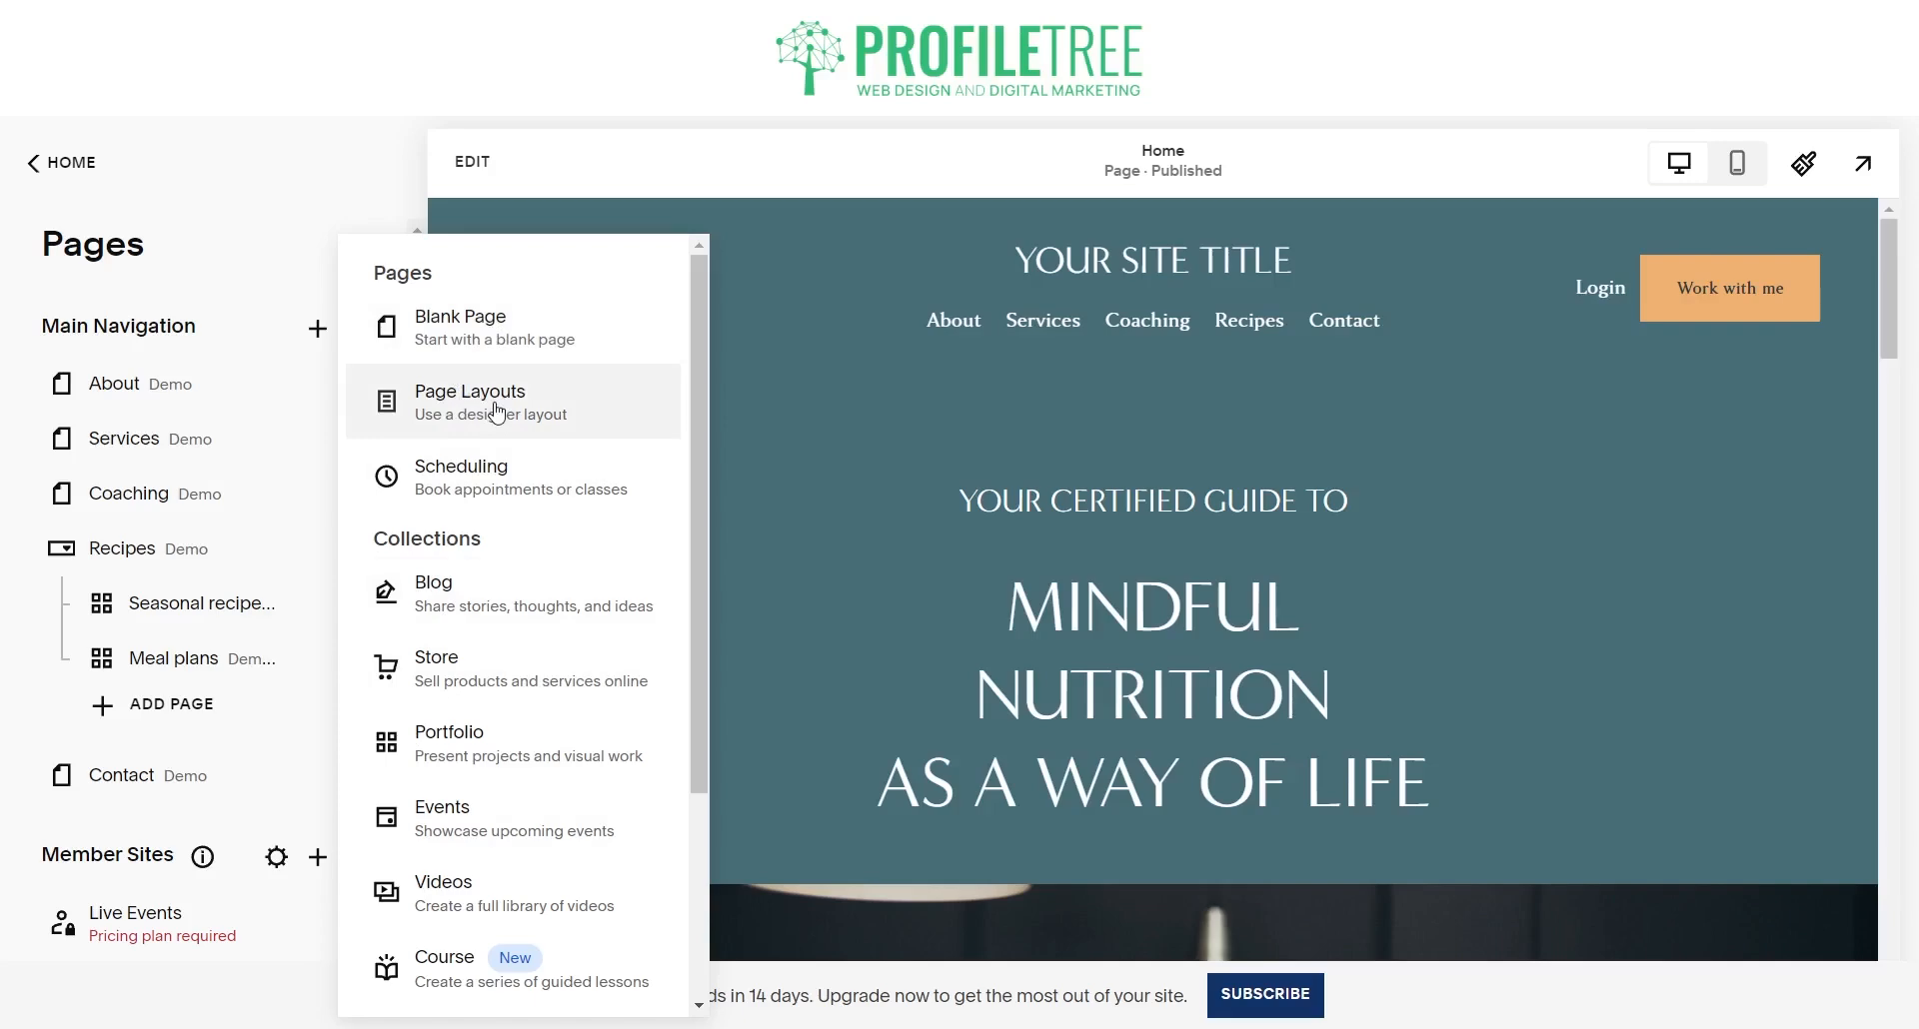
key(Escape)
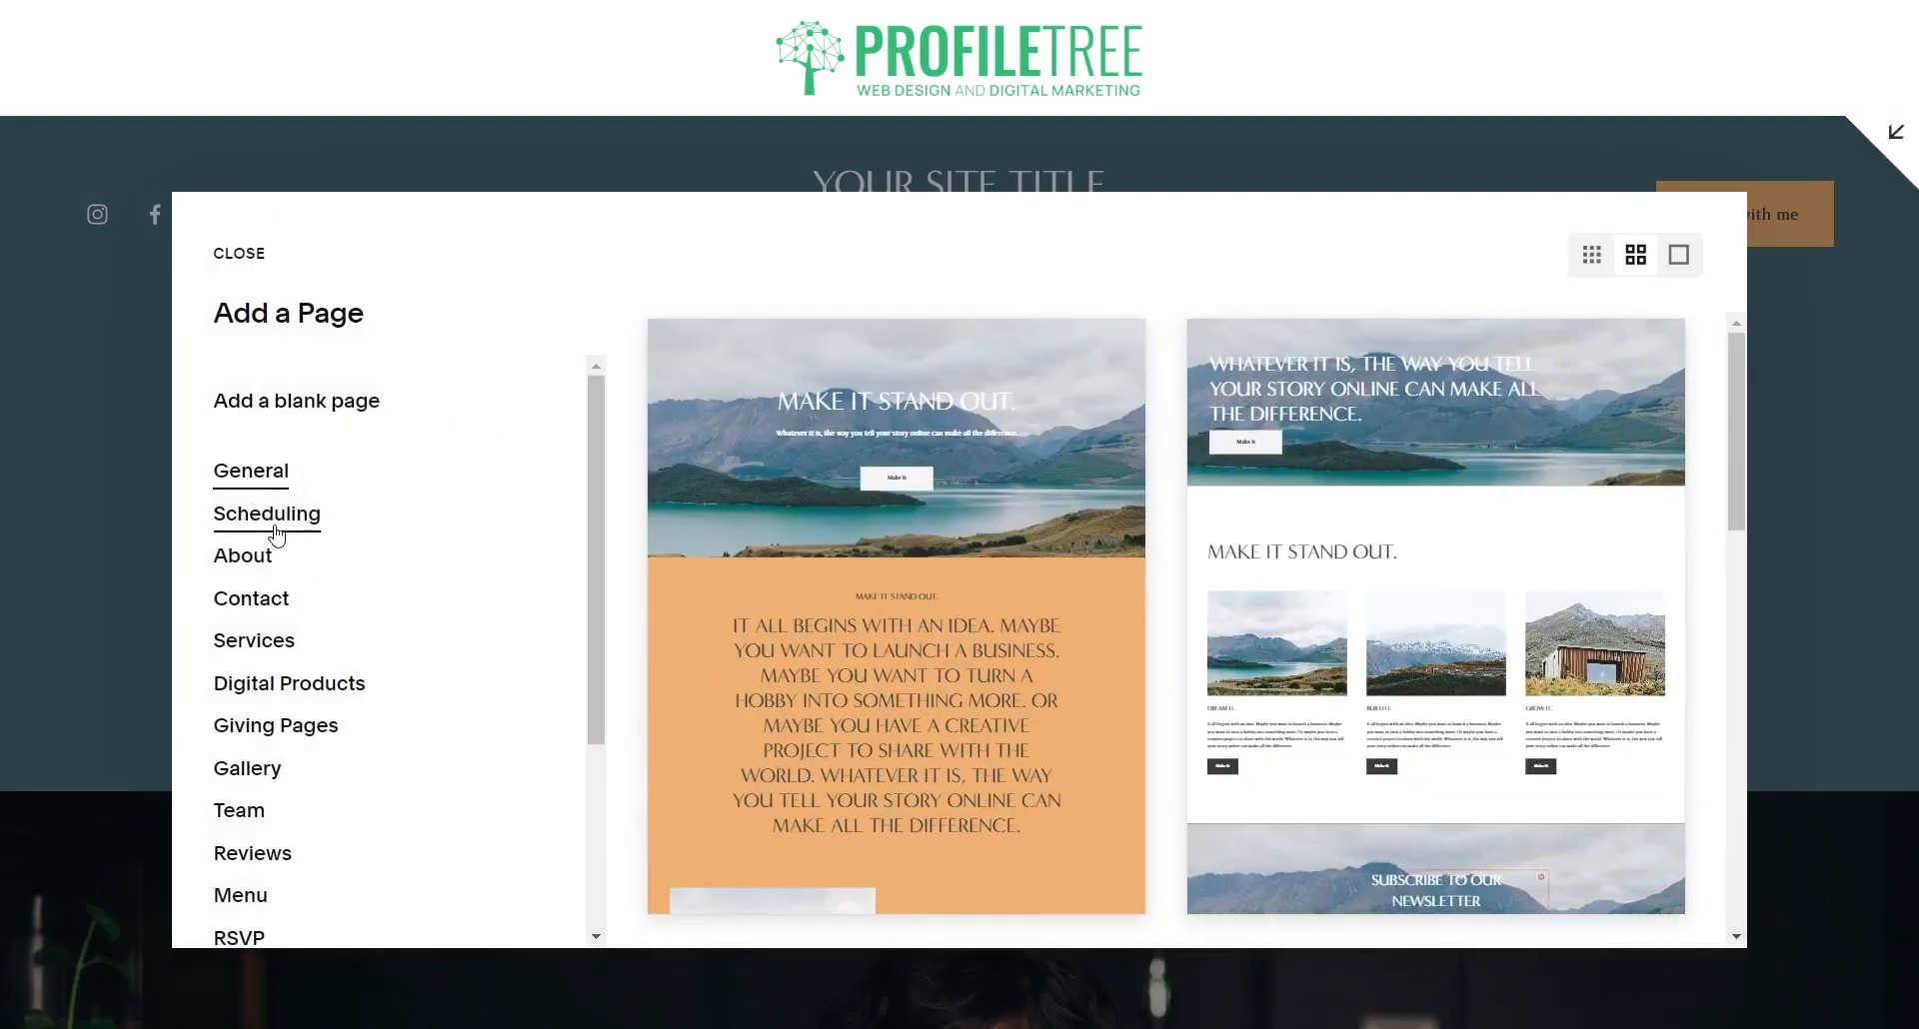
- Browse the About, Contact and Services categories of page layouts
click(251, 567)
click(250, 603)
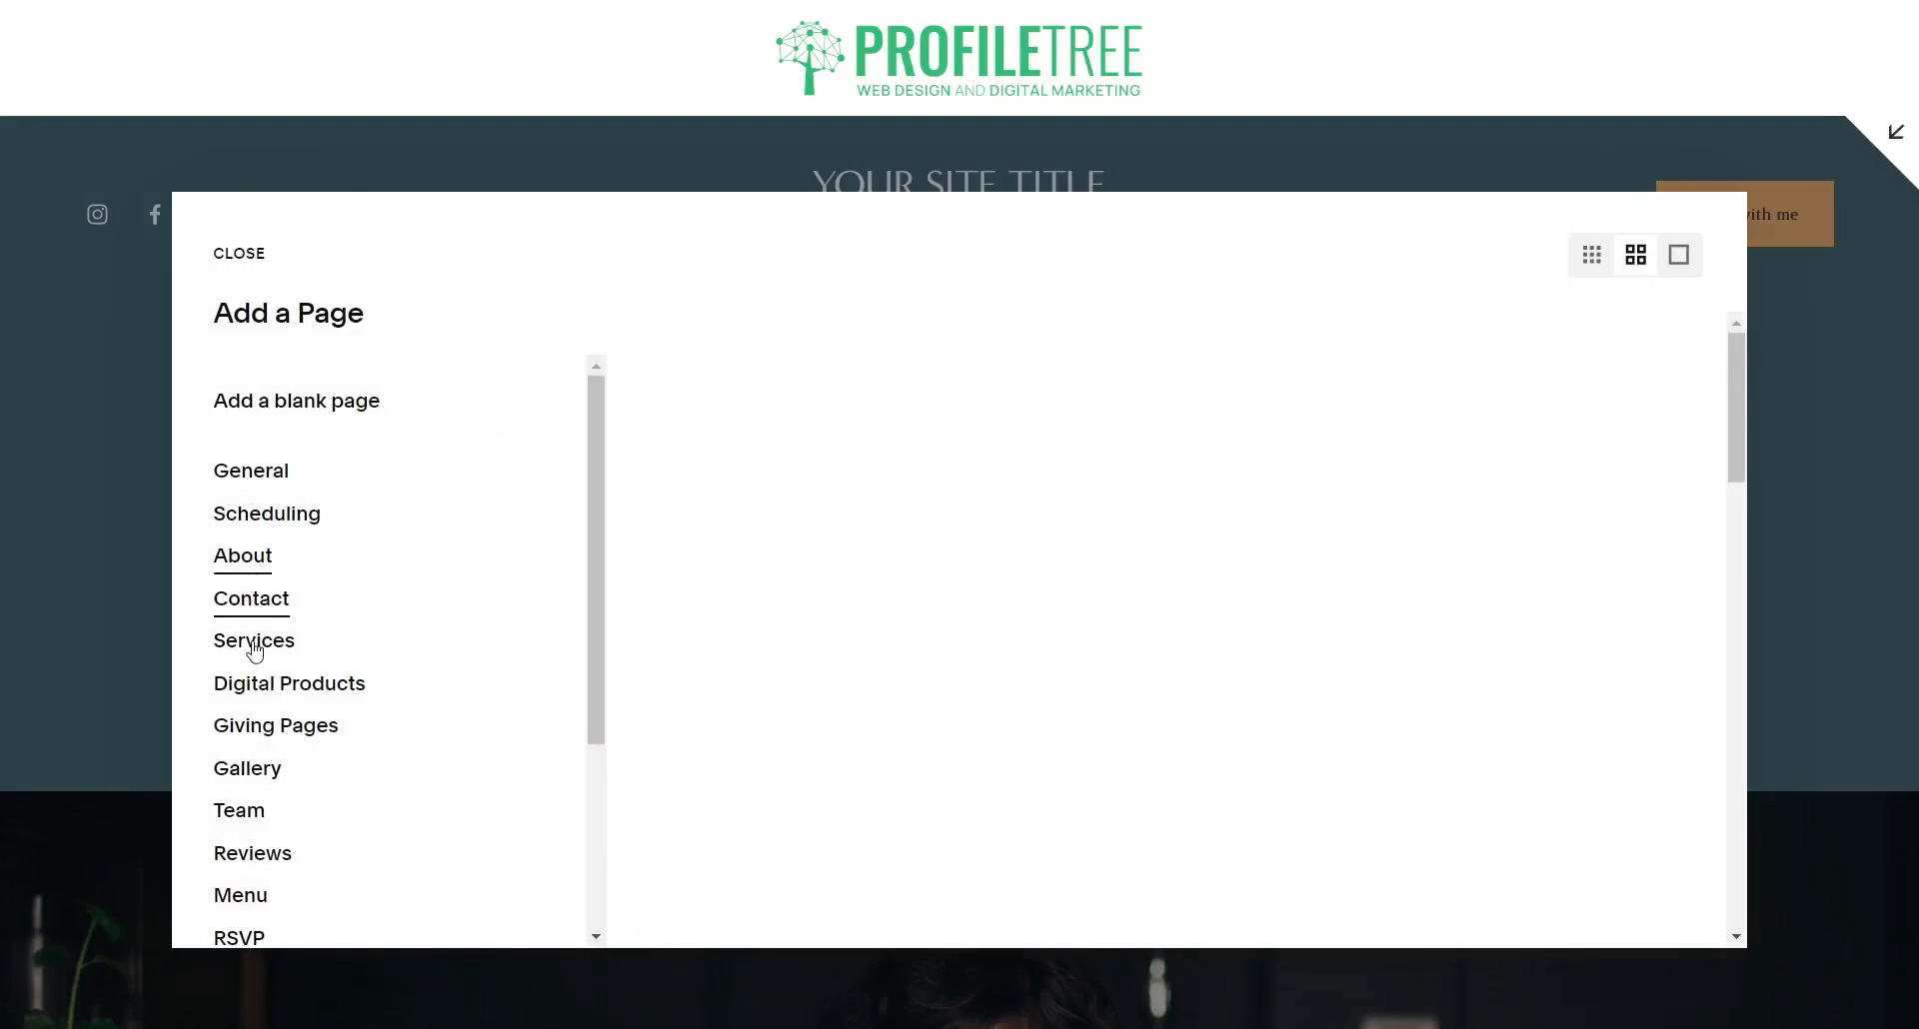
click(254, 645)
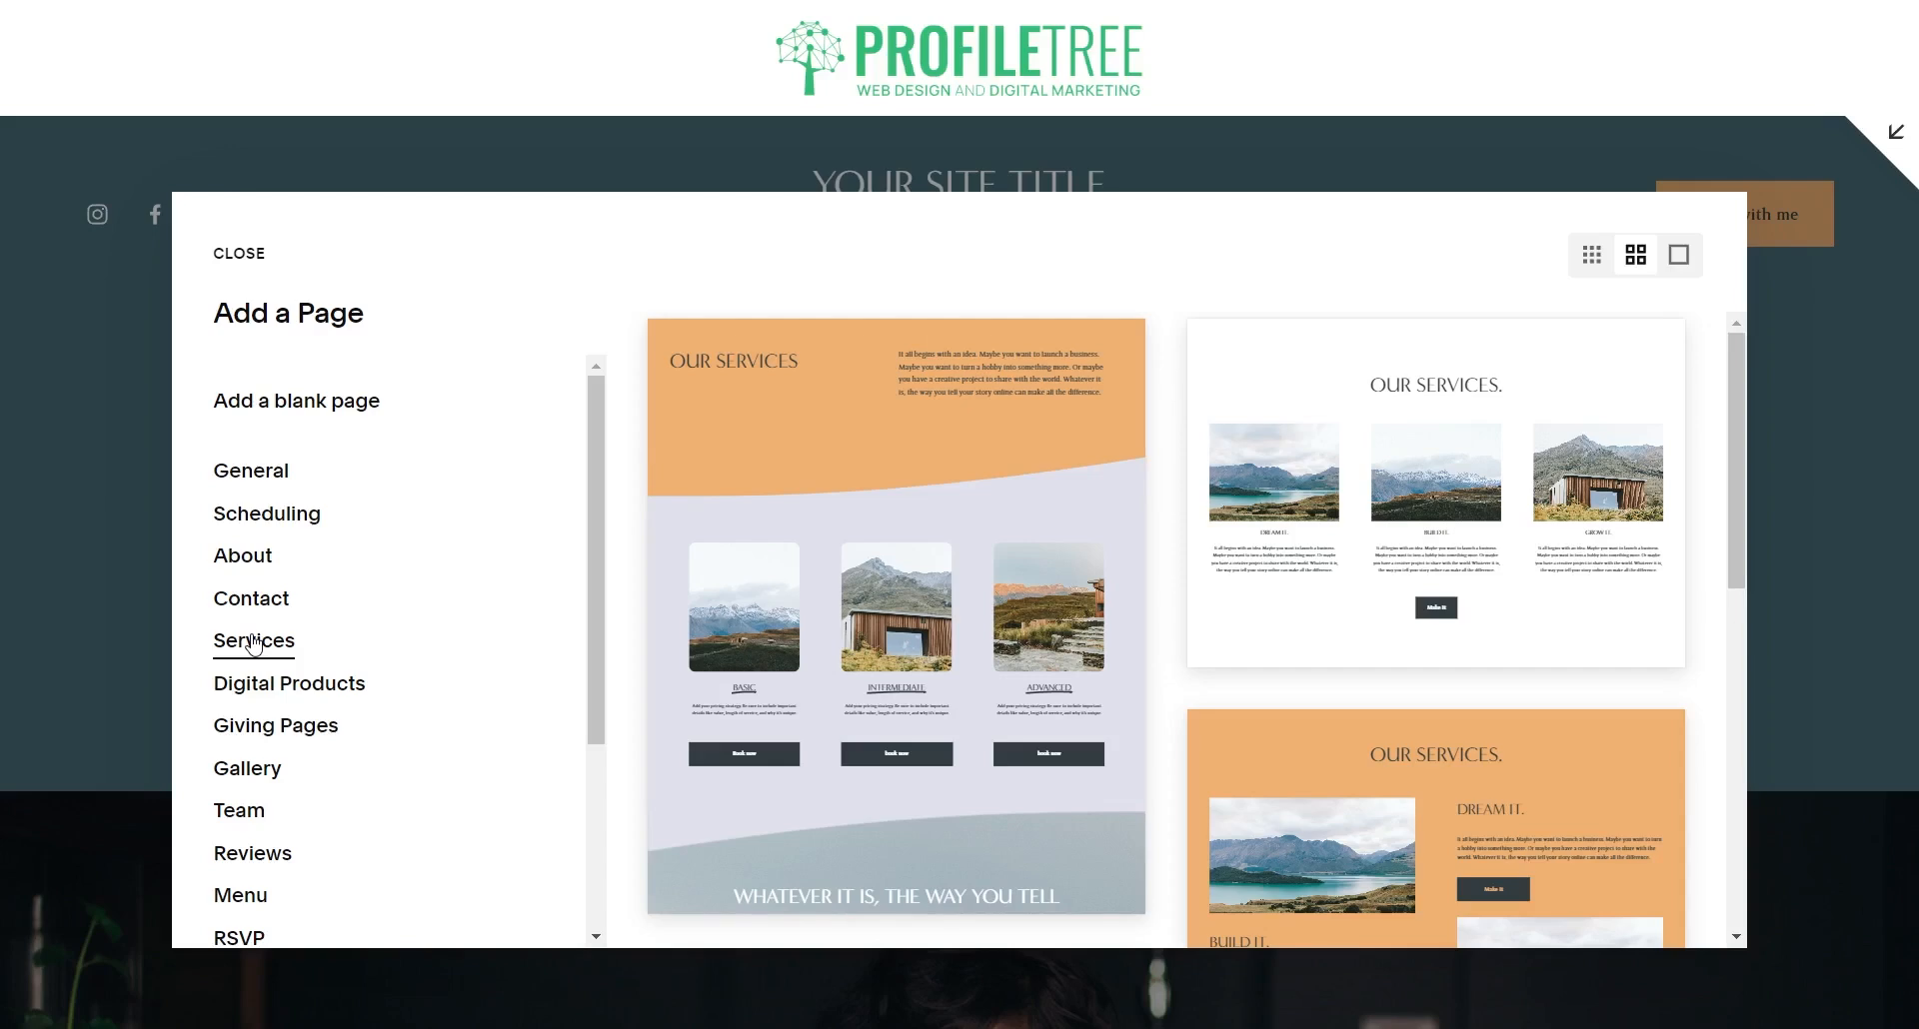
- Add a page to the main navigation from the Gallery layout with the lake banner headed "Whatever it is, the way you tell your story online"
click(245, 776)
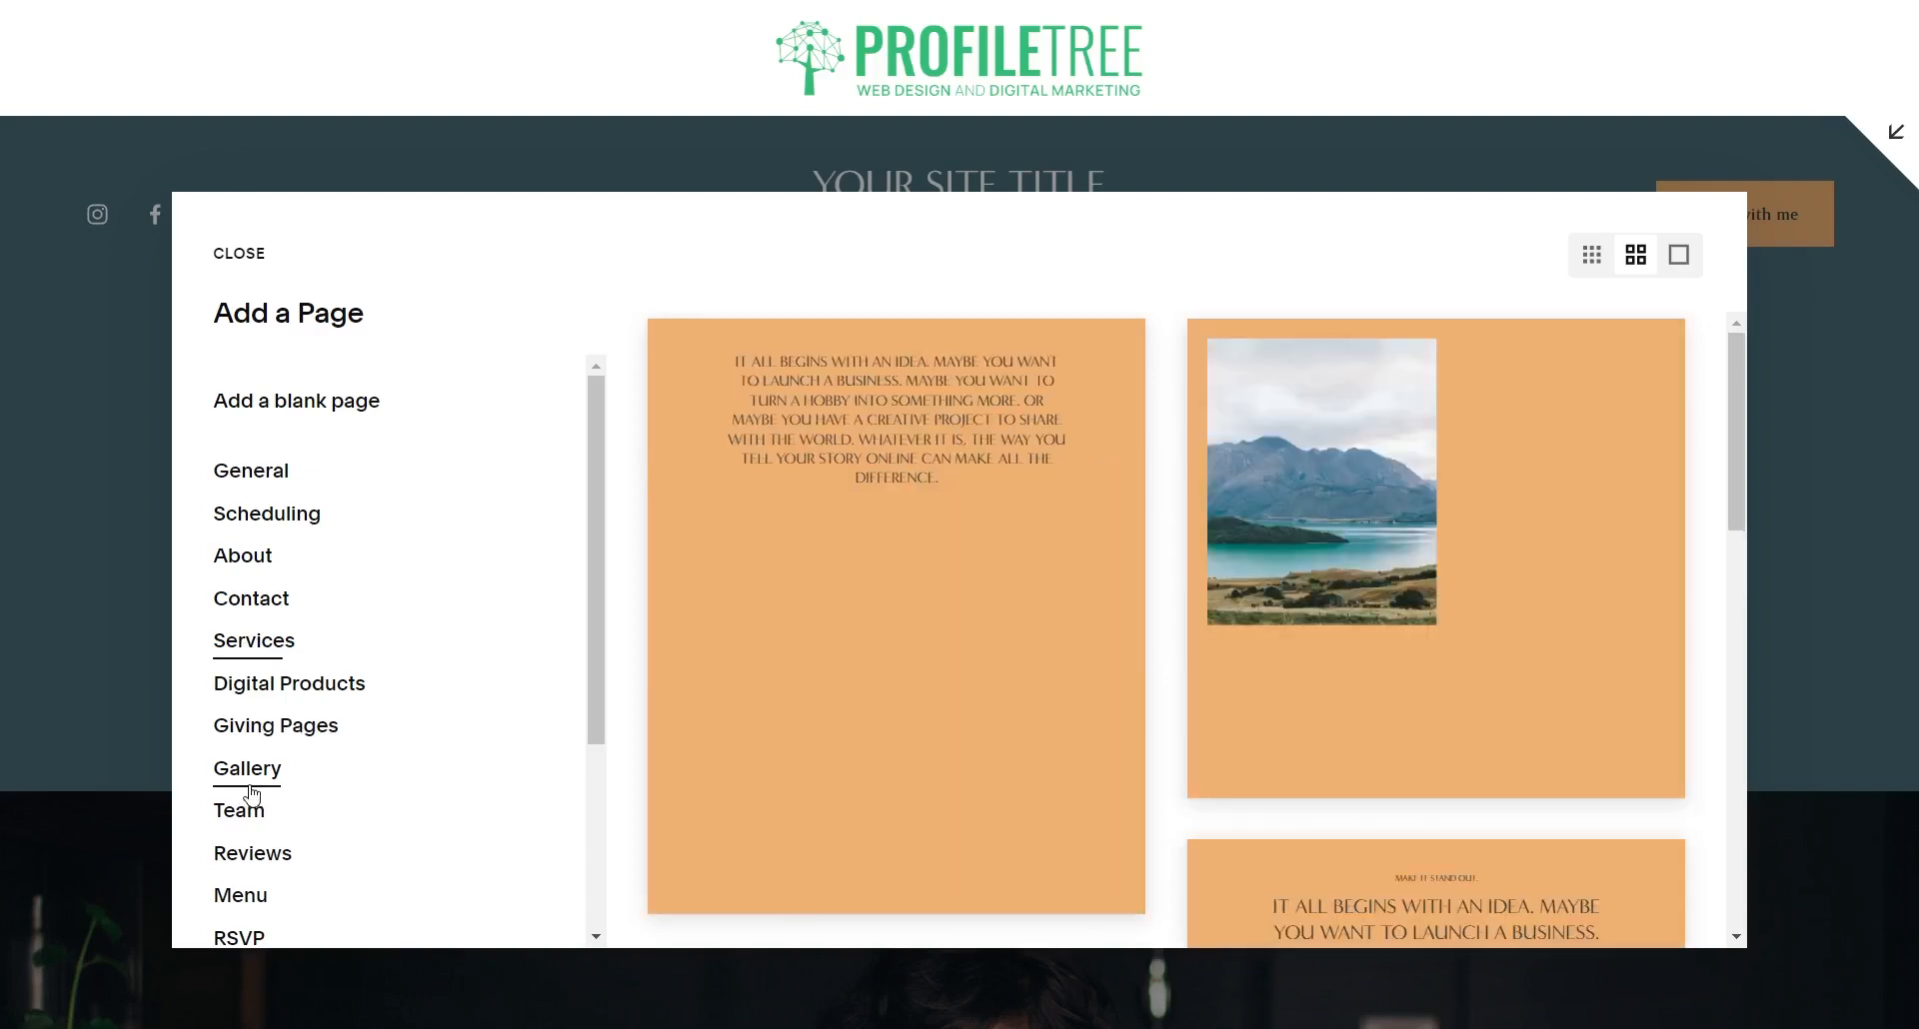
scroll(1099, 700, down, 3)
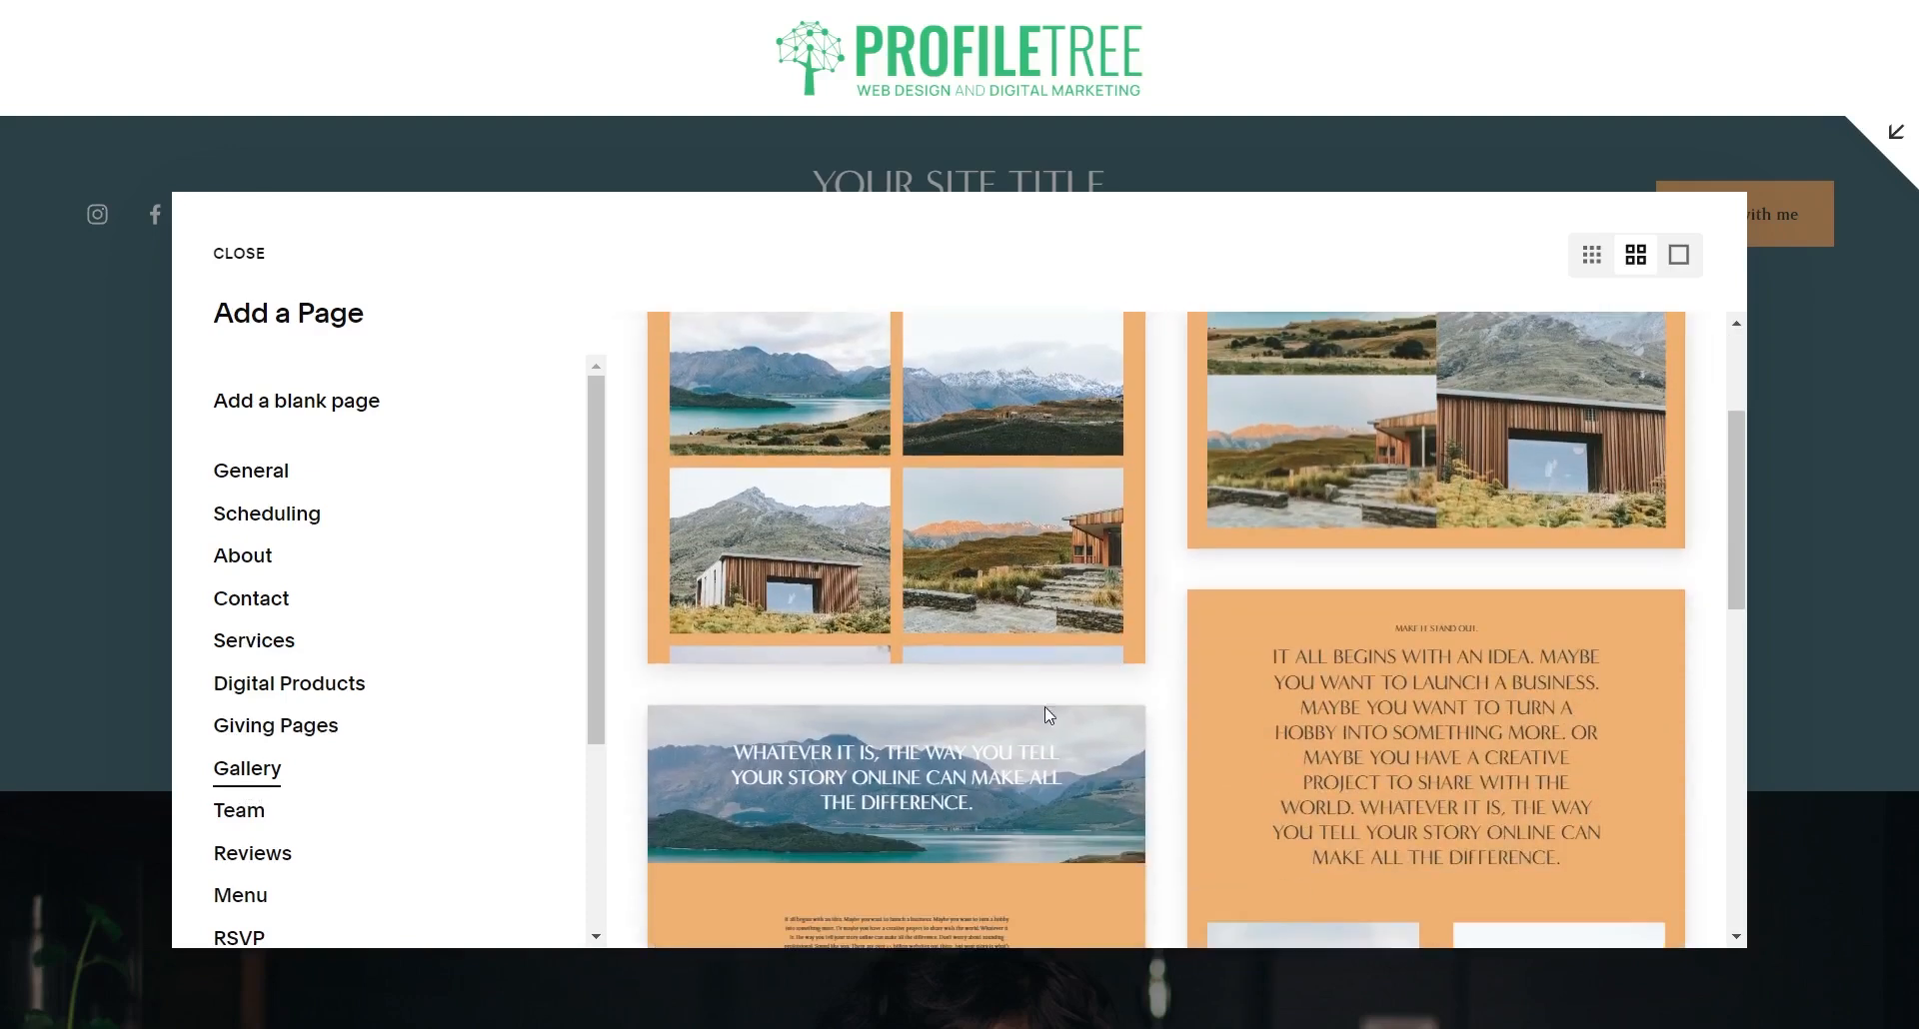
click(1039, 783)
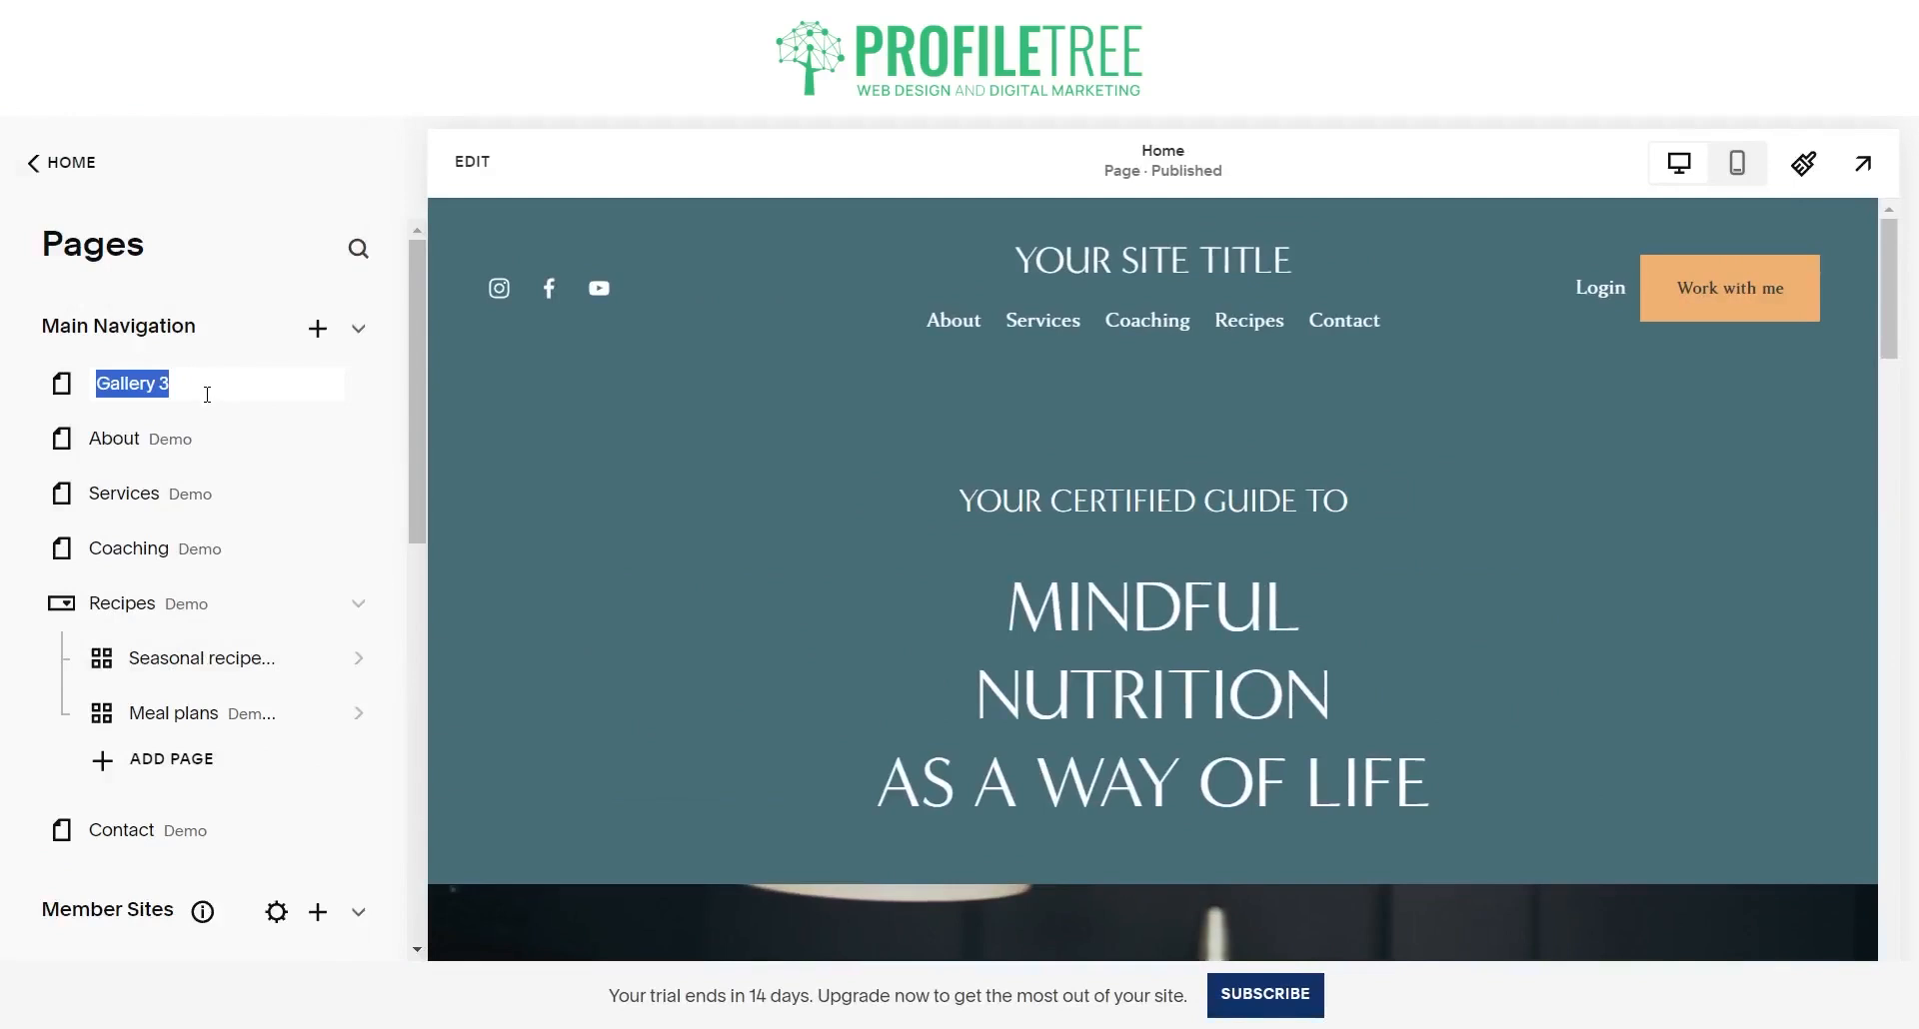
- Rename the new page as Gallery and move it between Coaching and Recipes in the main navigation
click(207, 393)
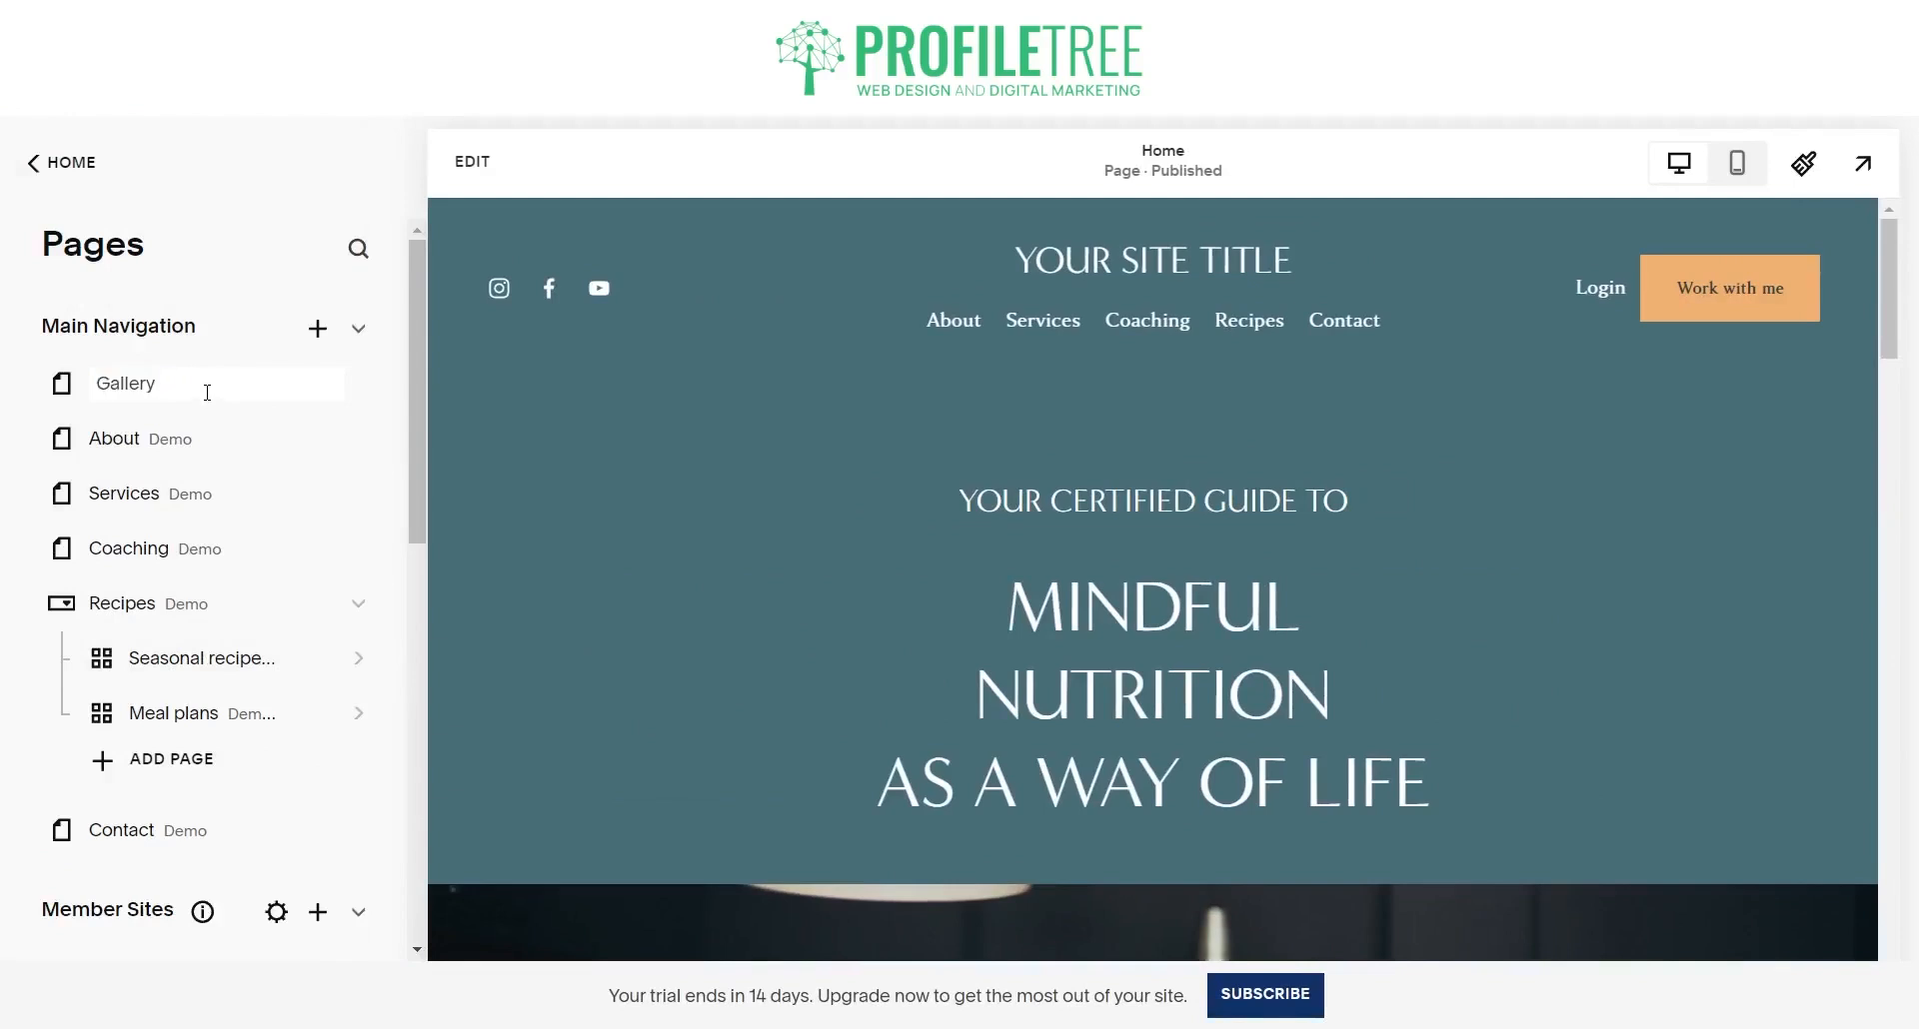
key(Return)
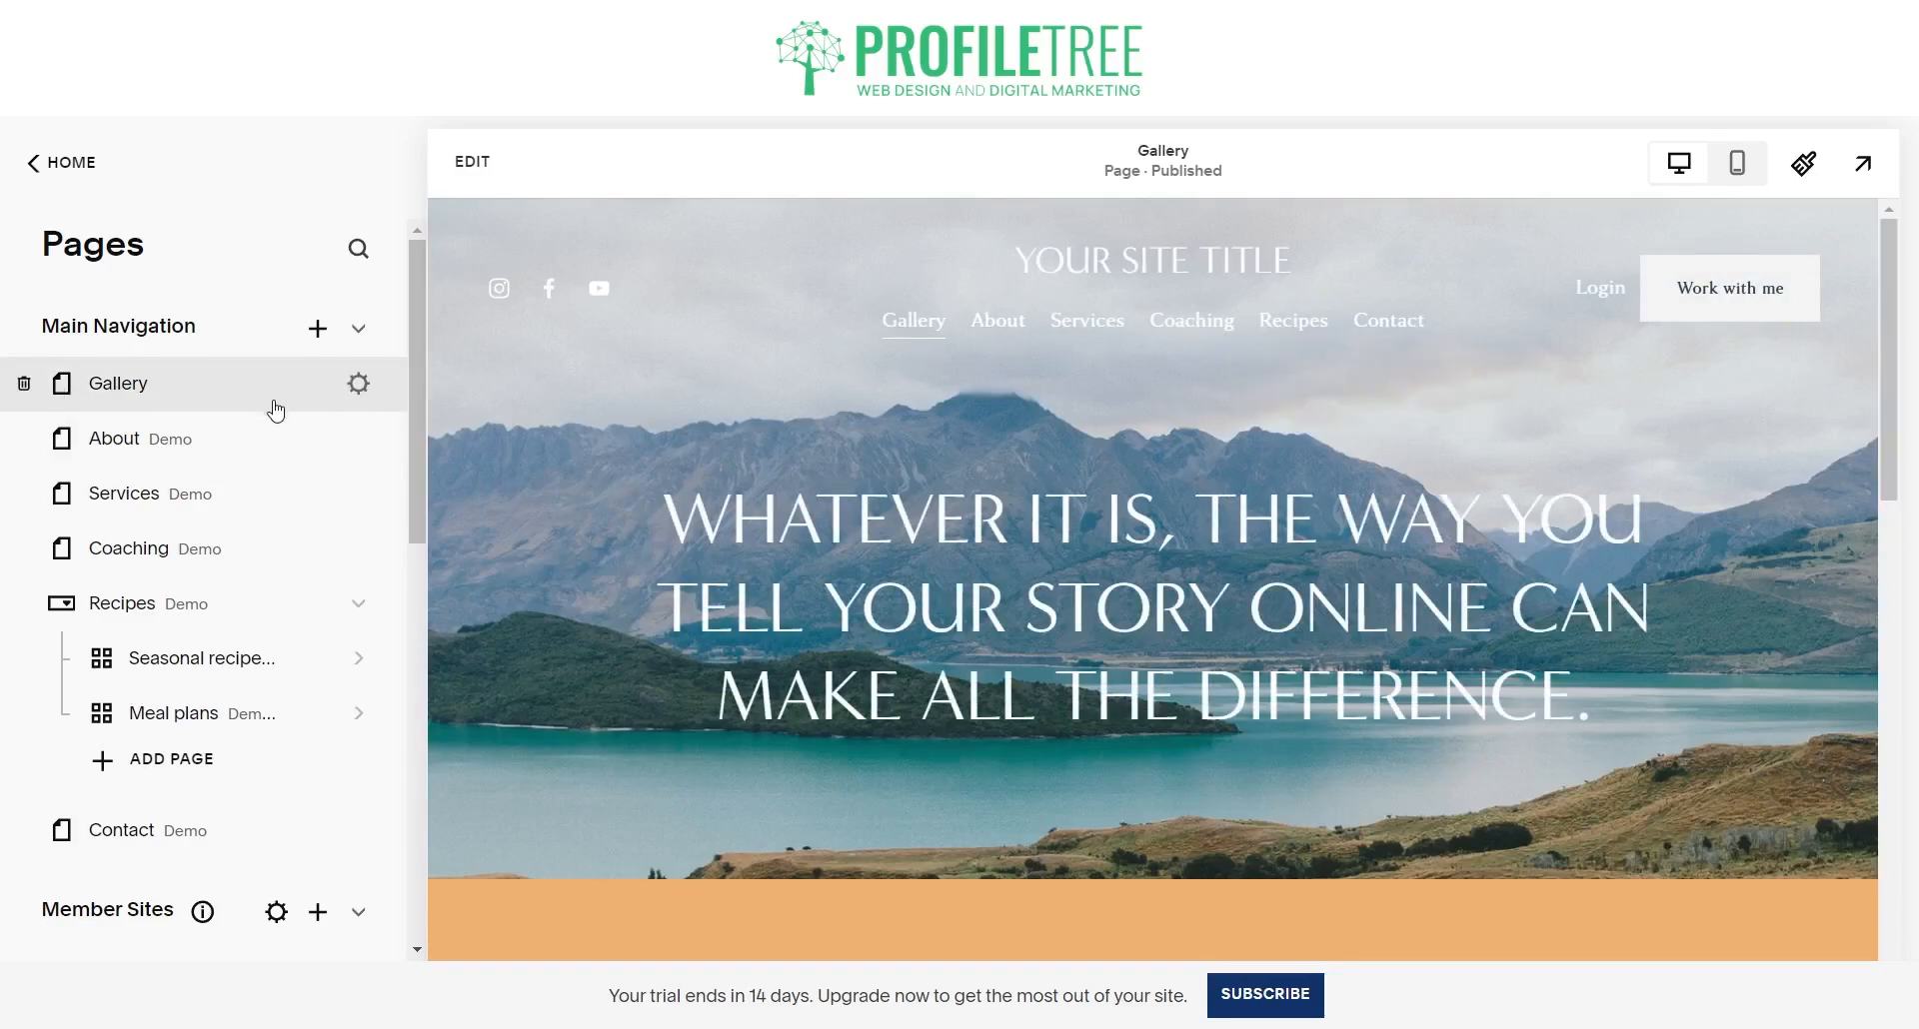
drag(276, 410, 258, 545)
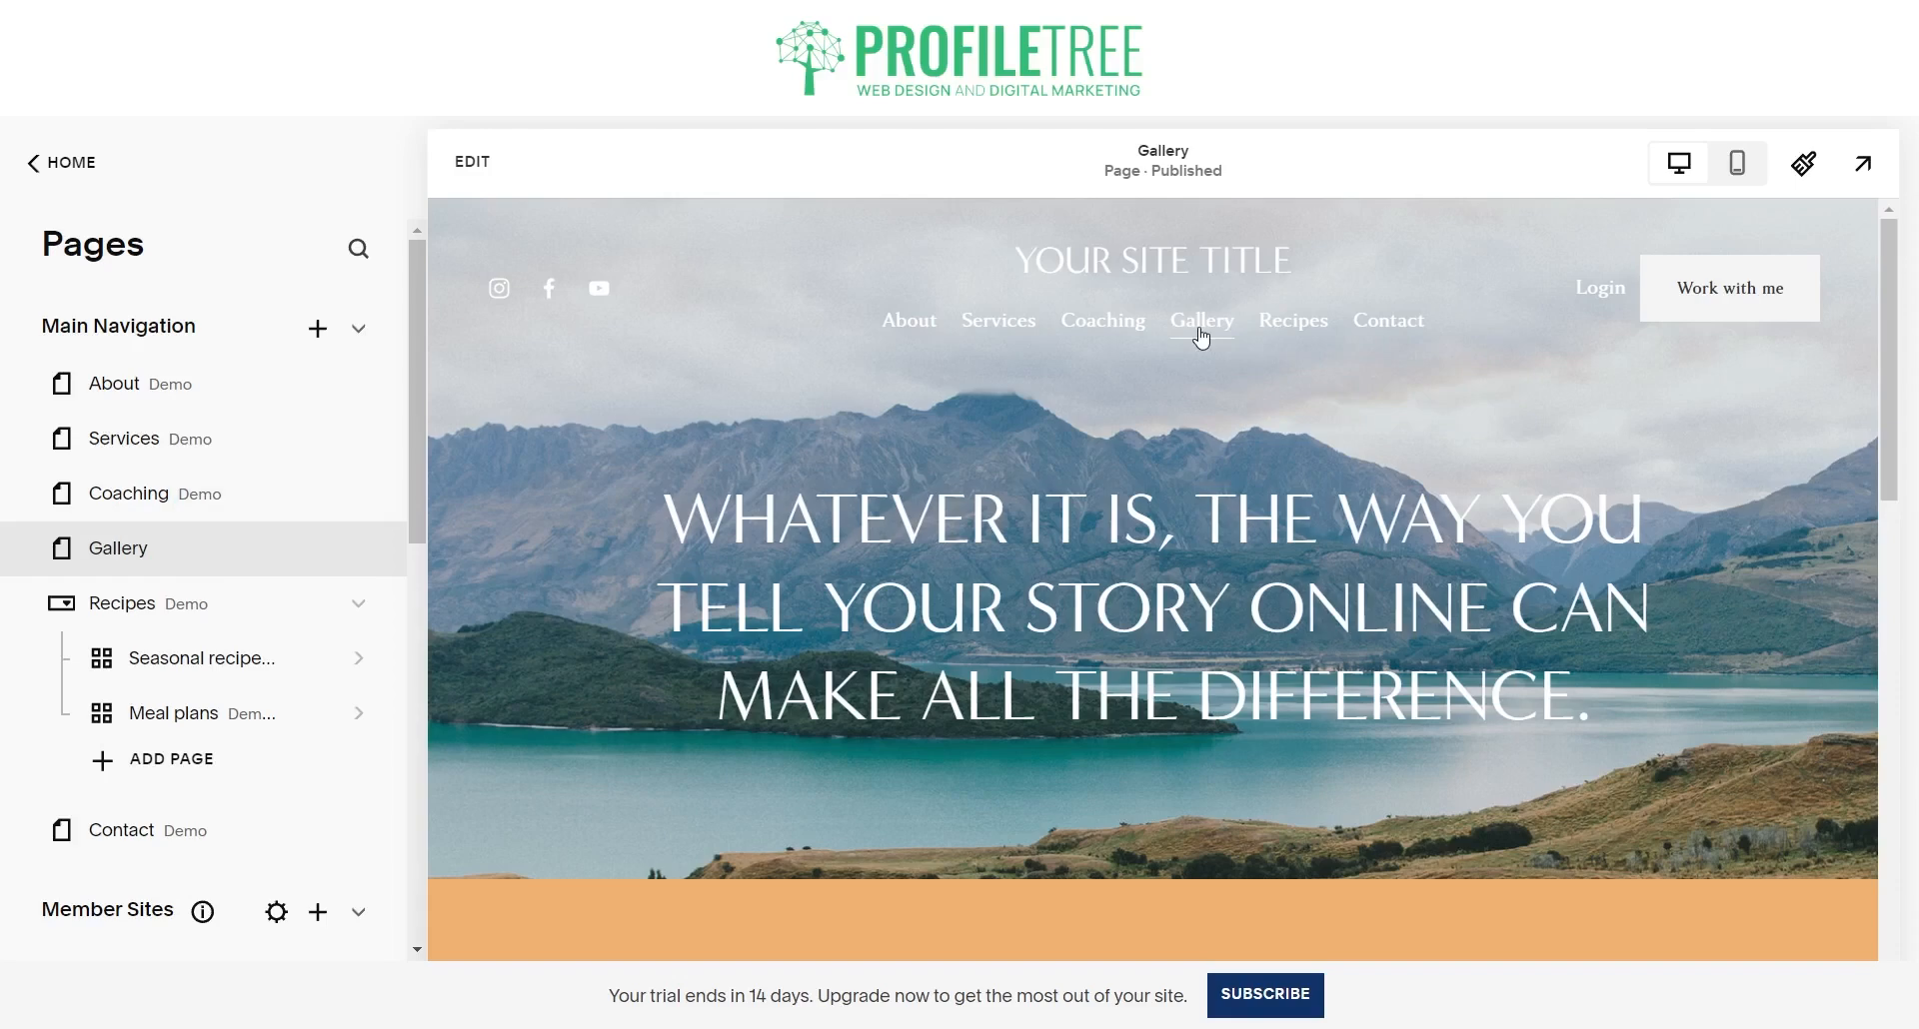
- Open the Gallery page for editing and place an empty text block beneath the end of the banner heading
click(492, 166)
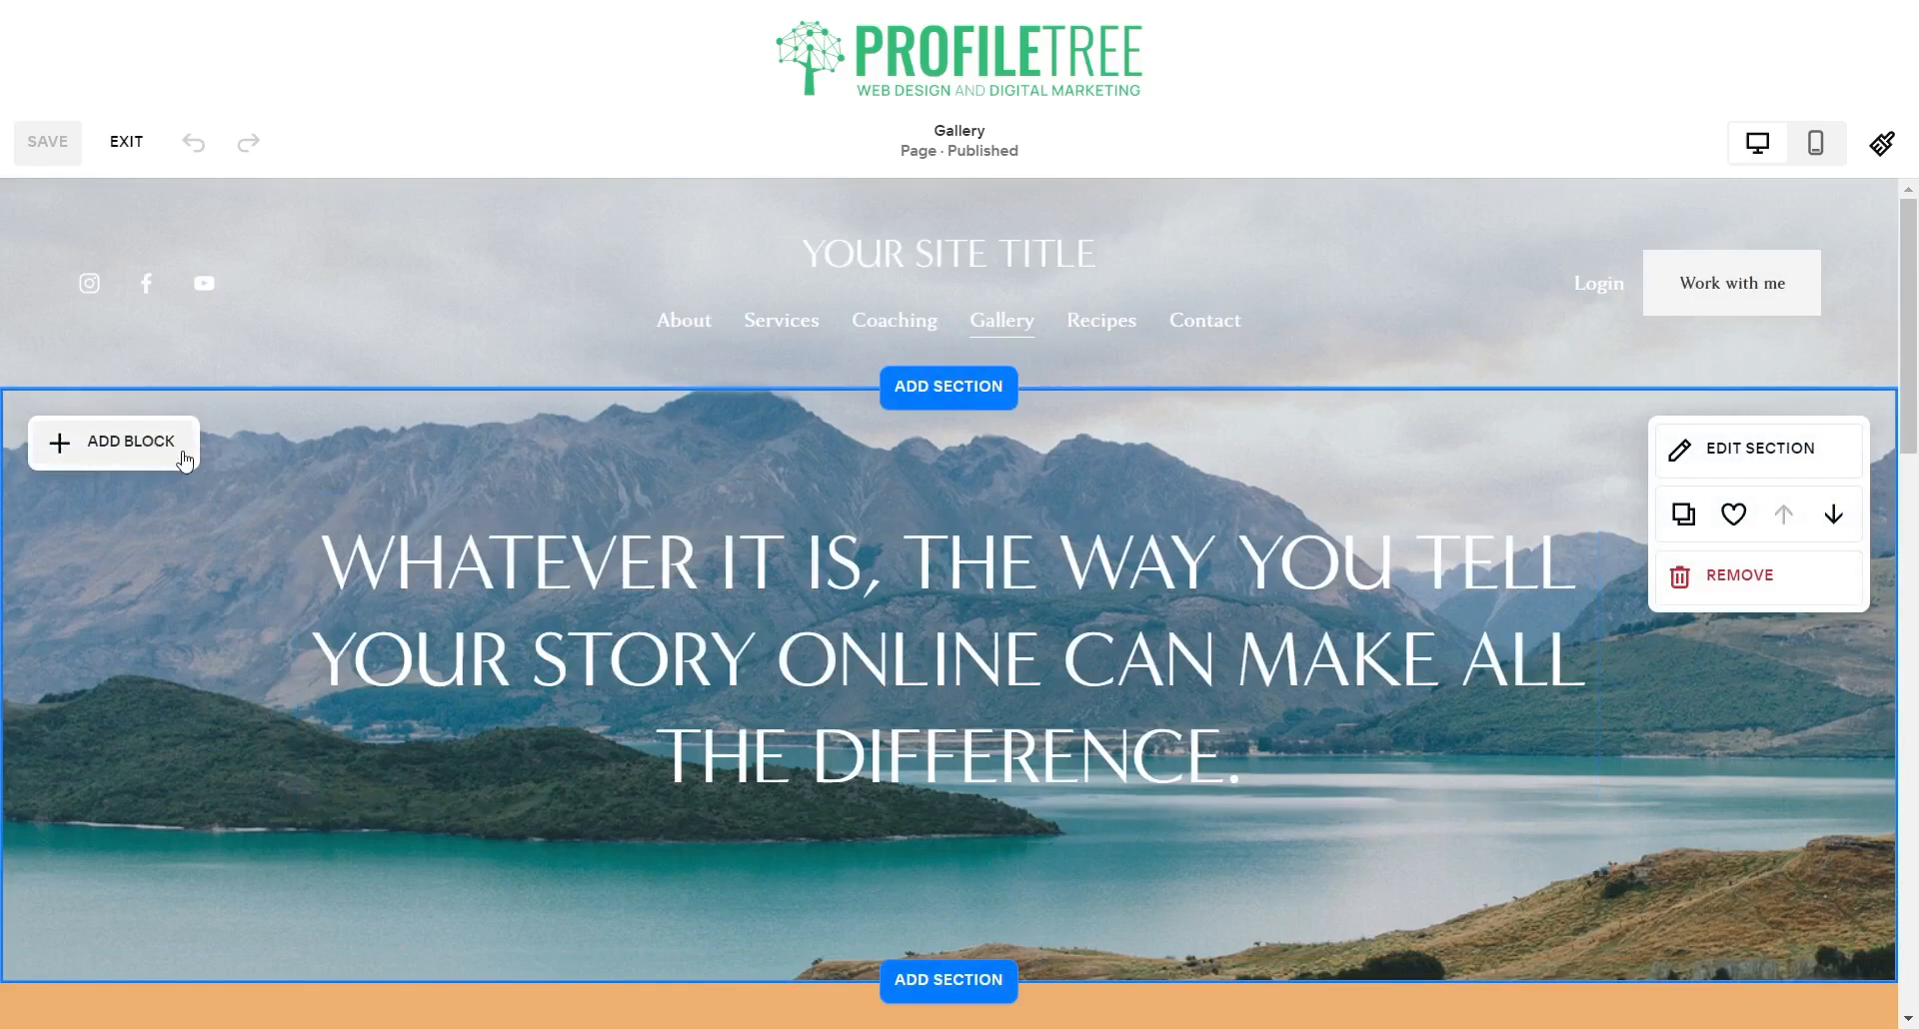
click(116, 445)
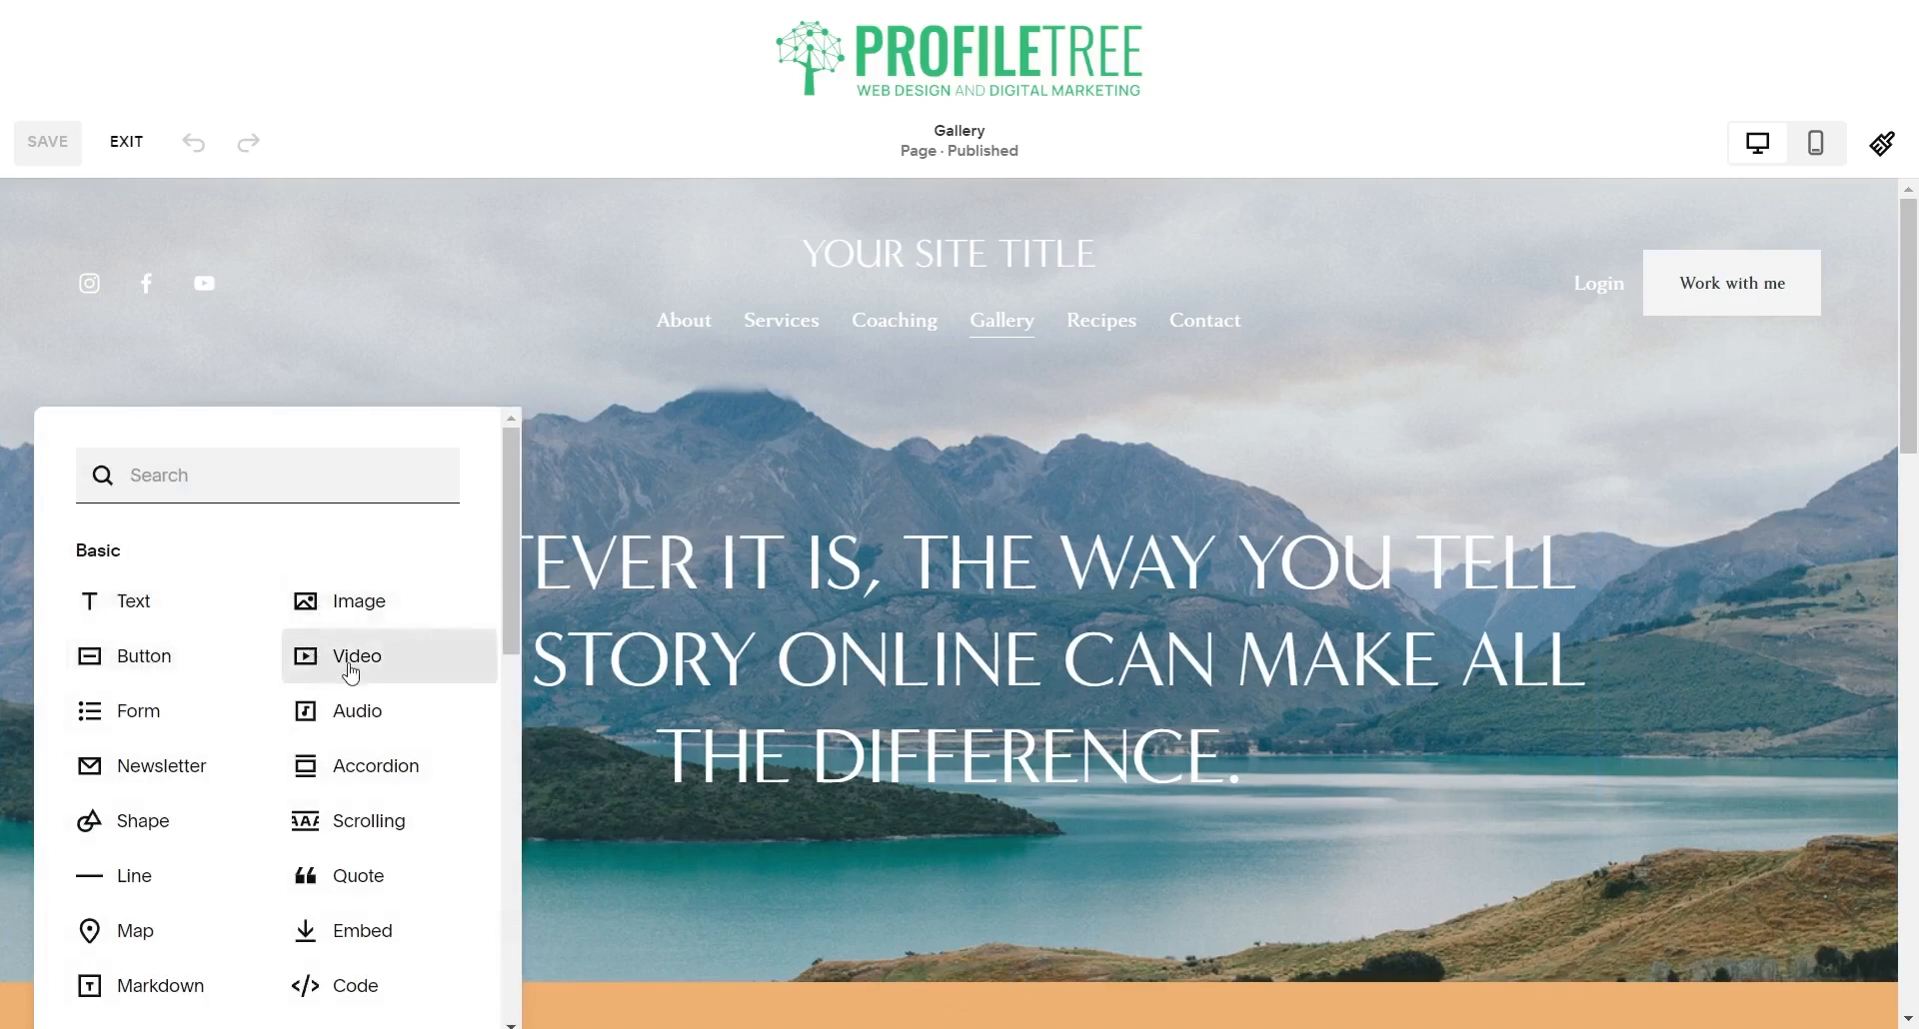
drag(170, 600, 1106, 861)
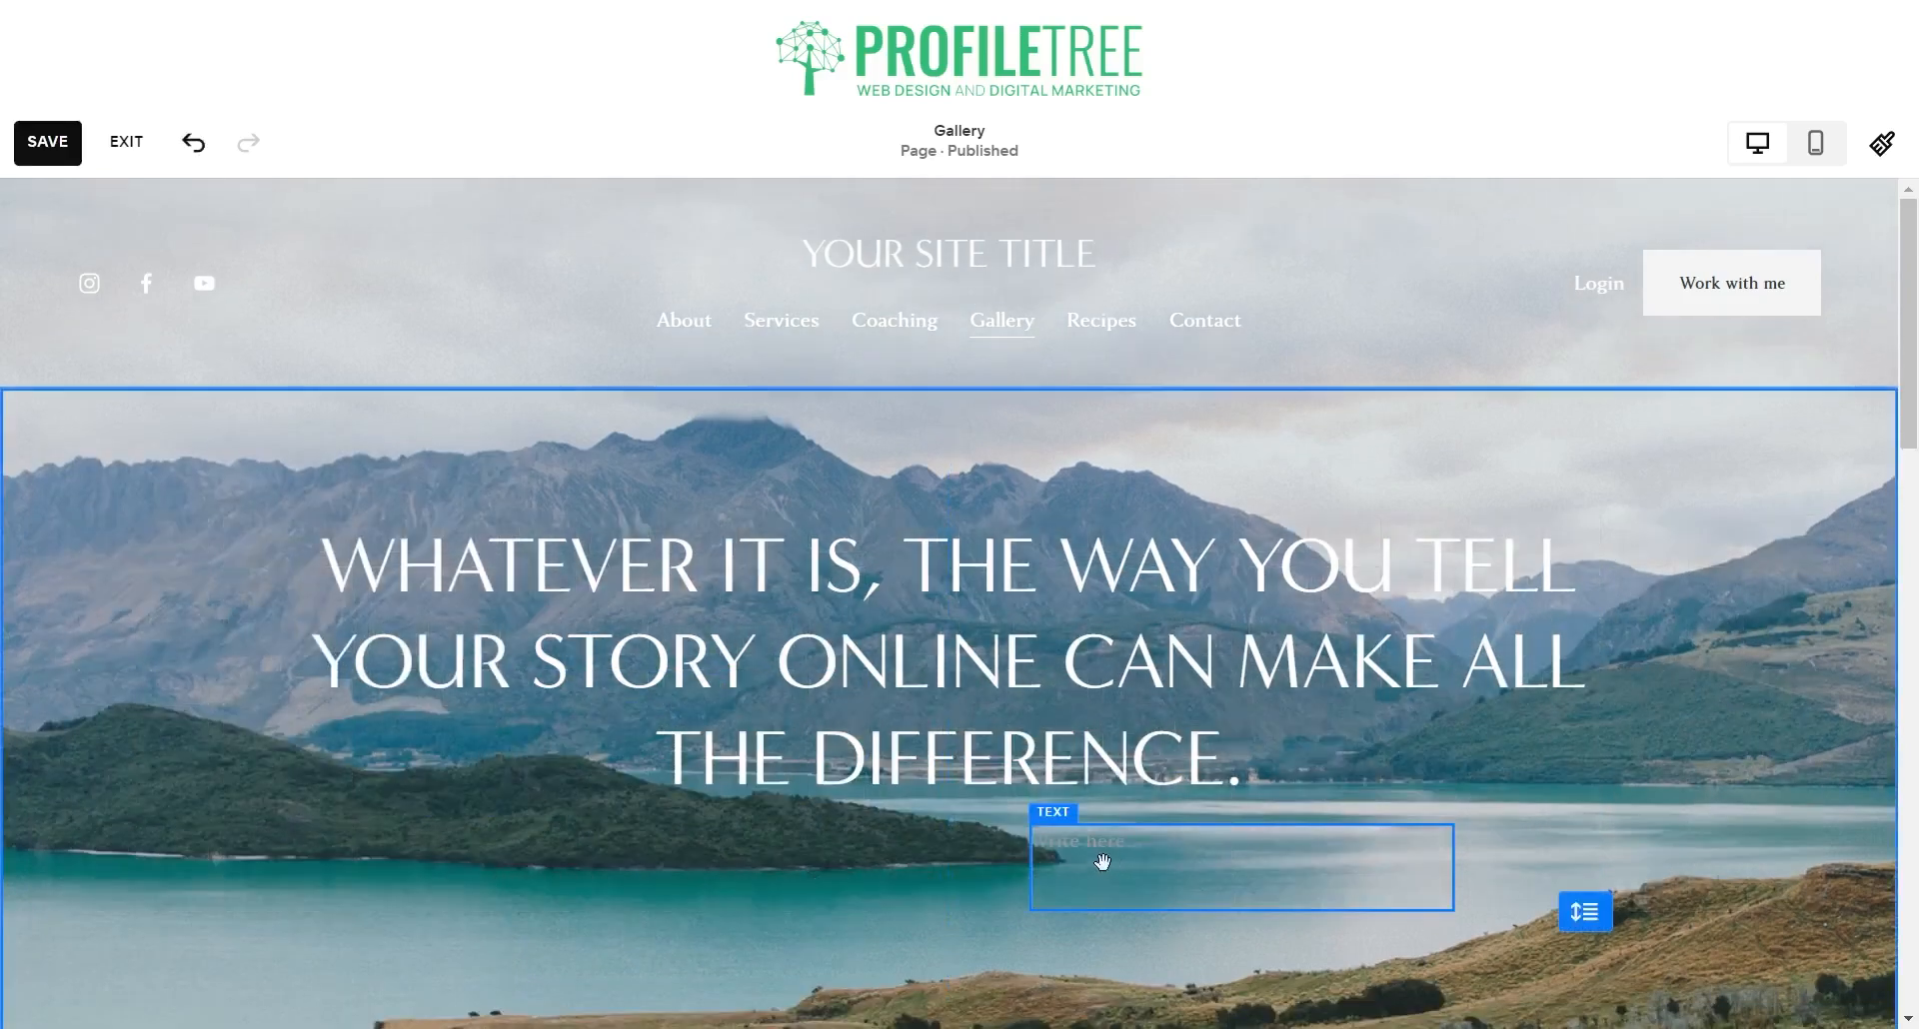
click(1202, 840)
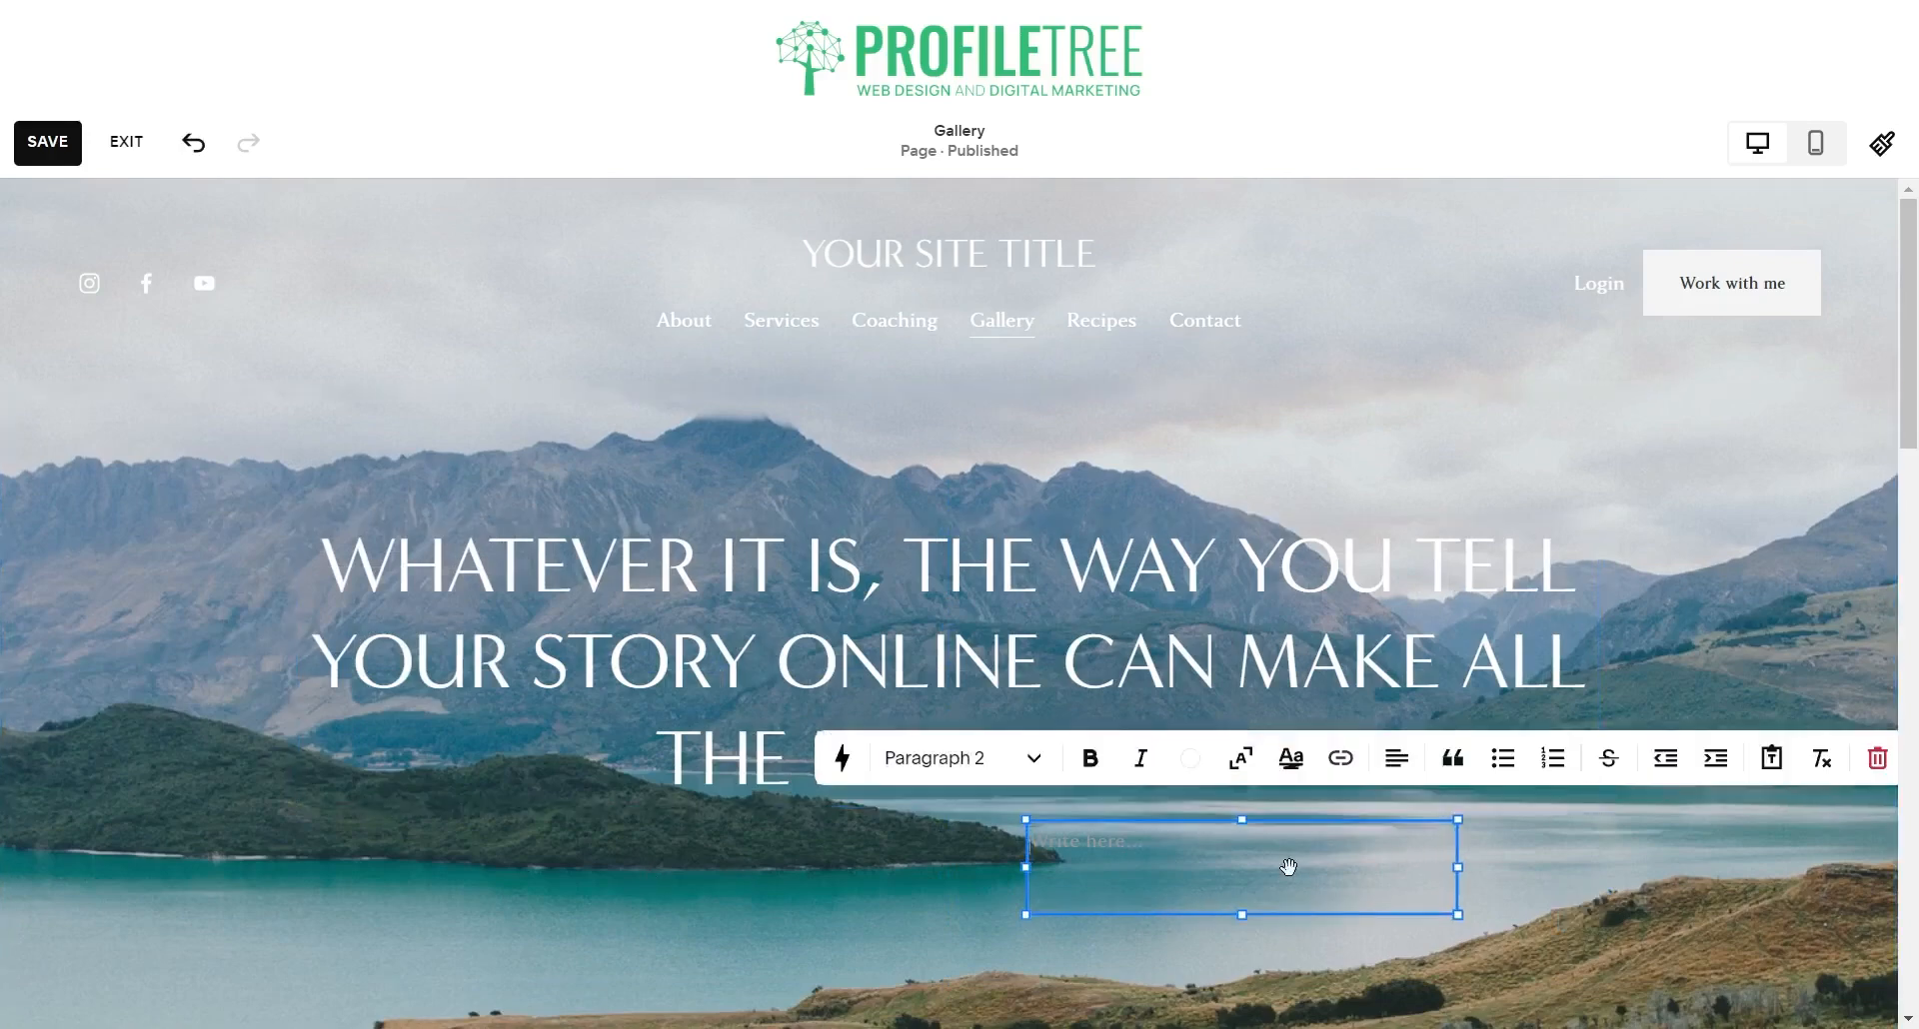
drag(1289, 866, 1709, 869)
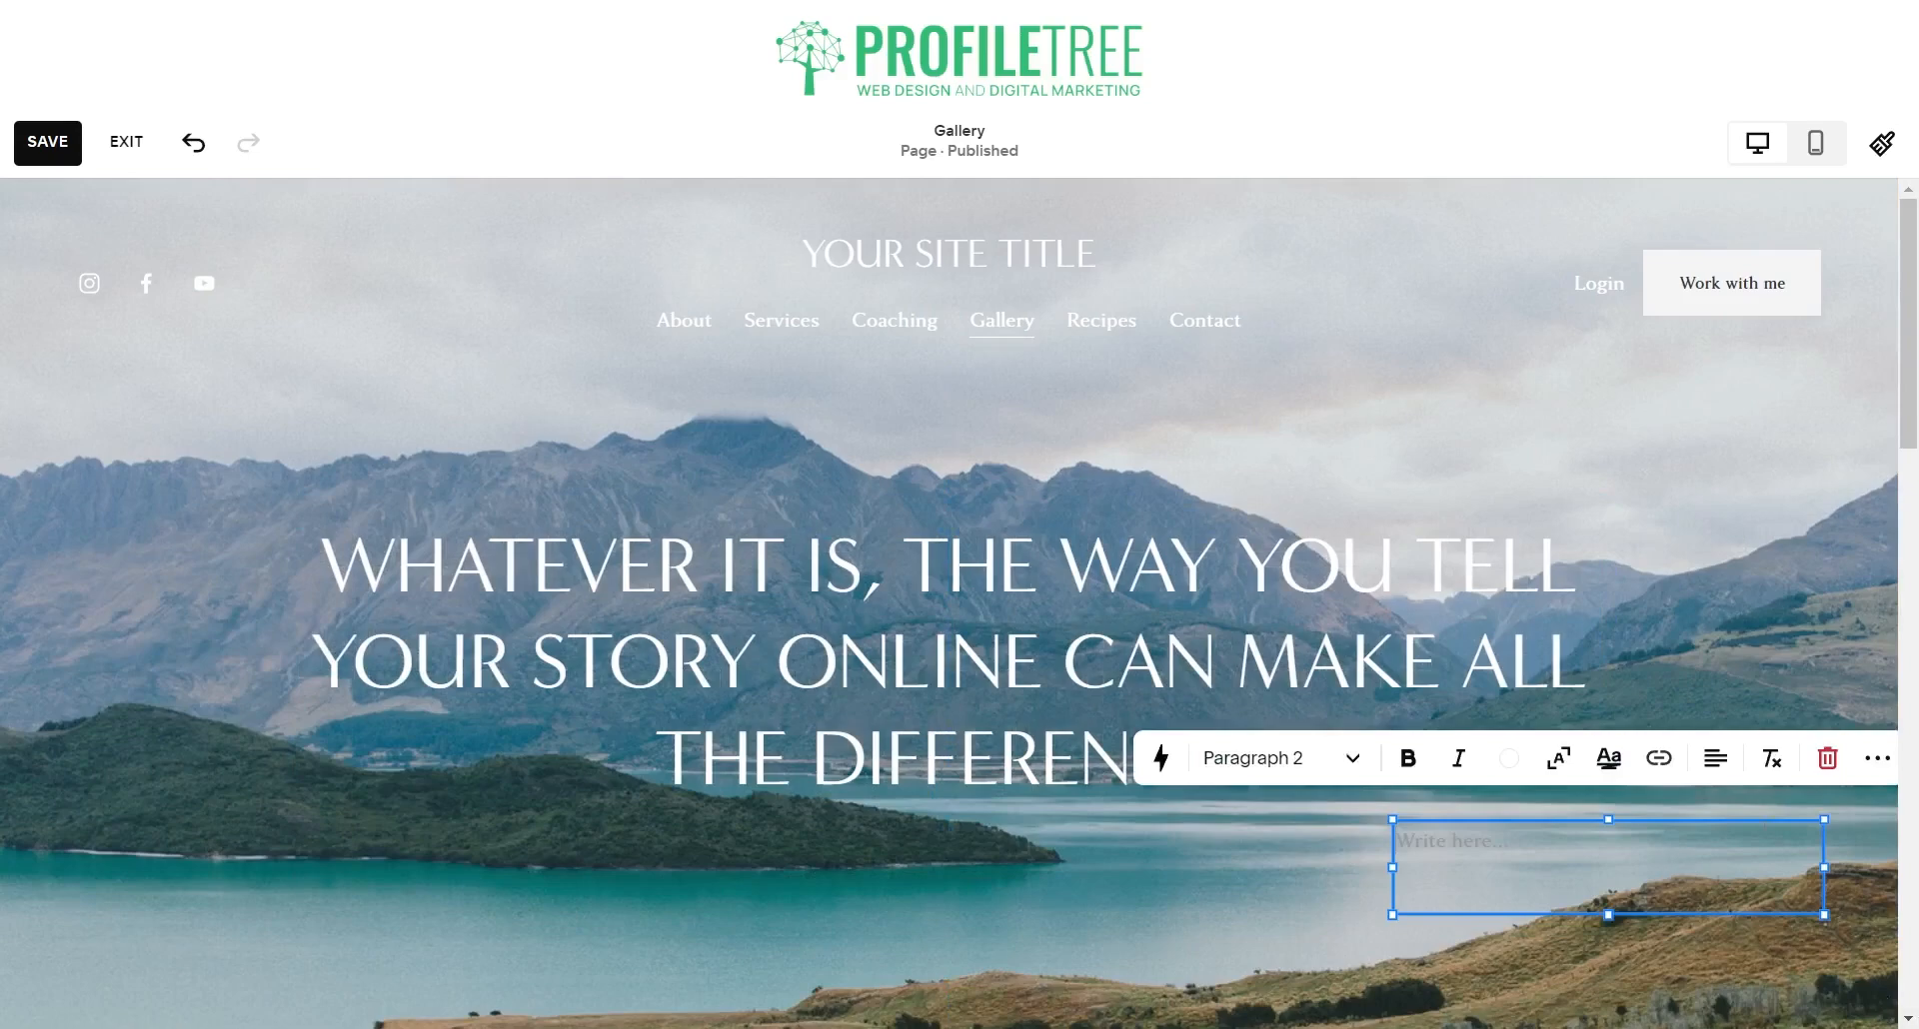
- Remove the empty text block from the lake banner and try adjusting the banner section's height
click(1827, 757)
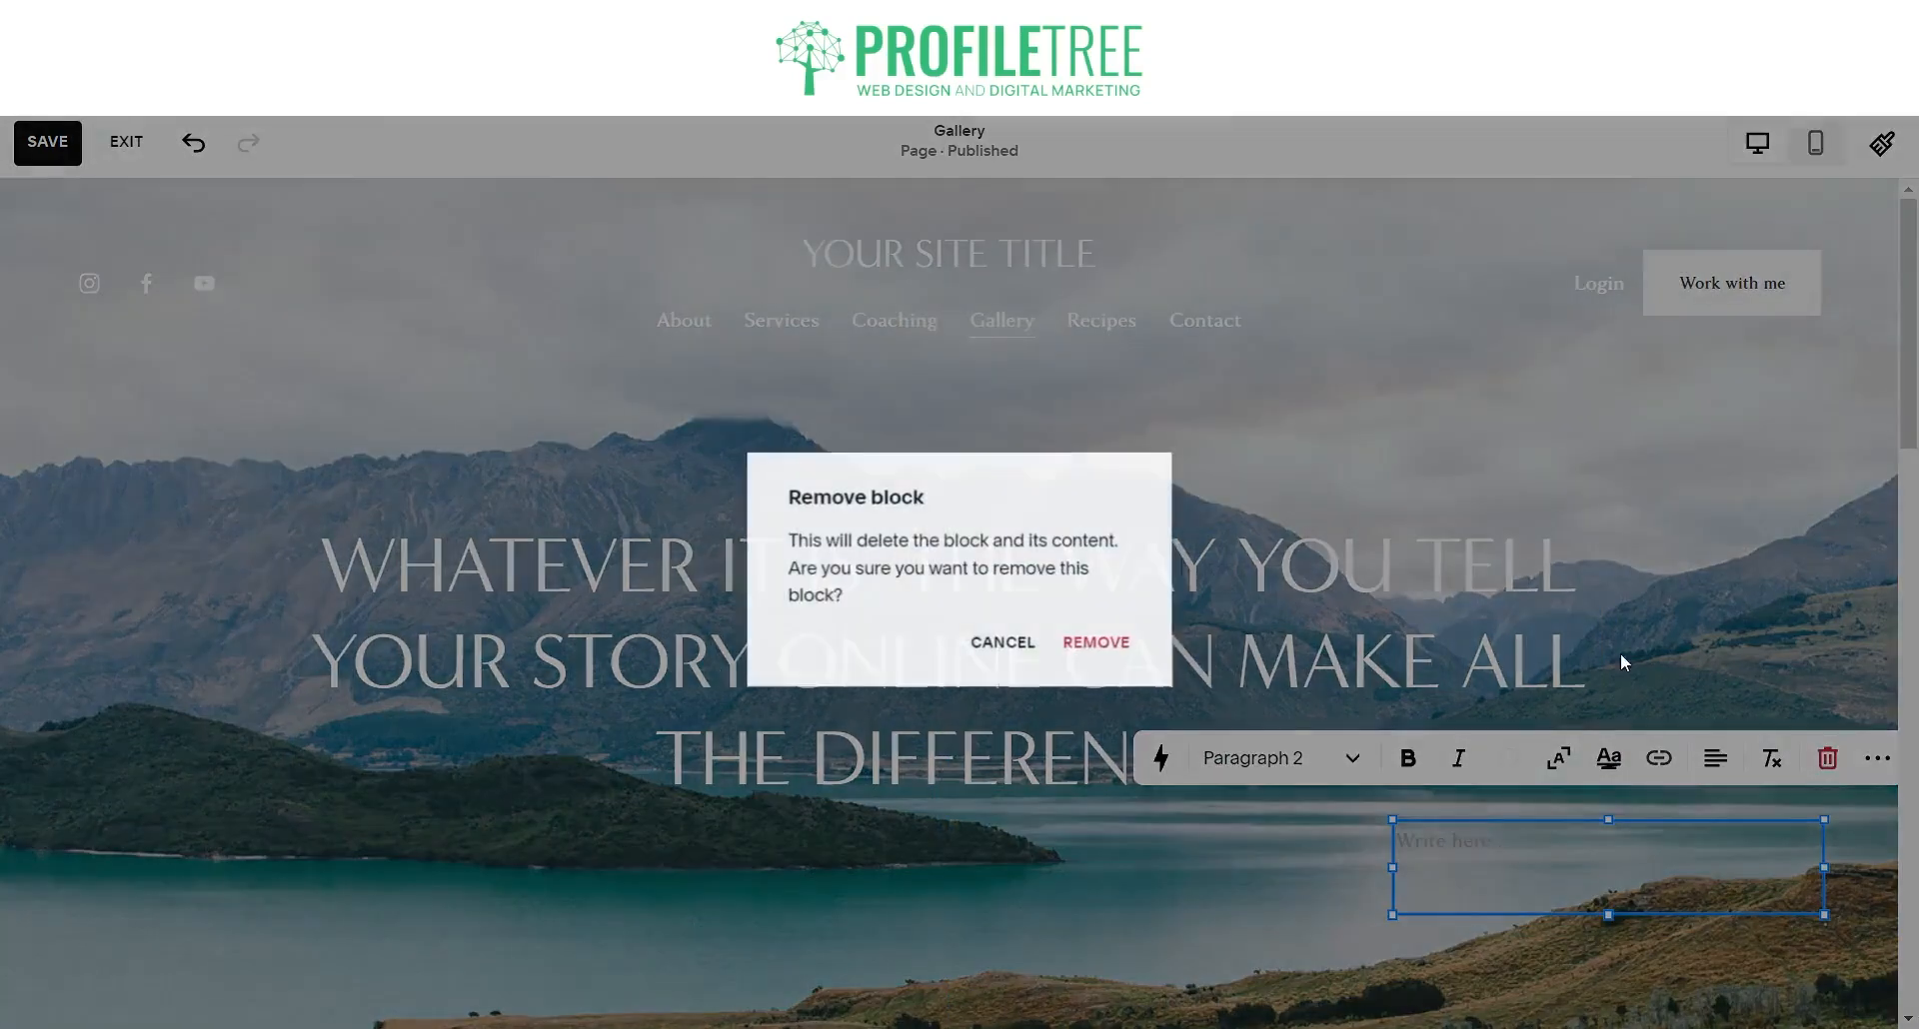
click(1097, 642)
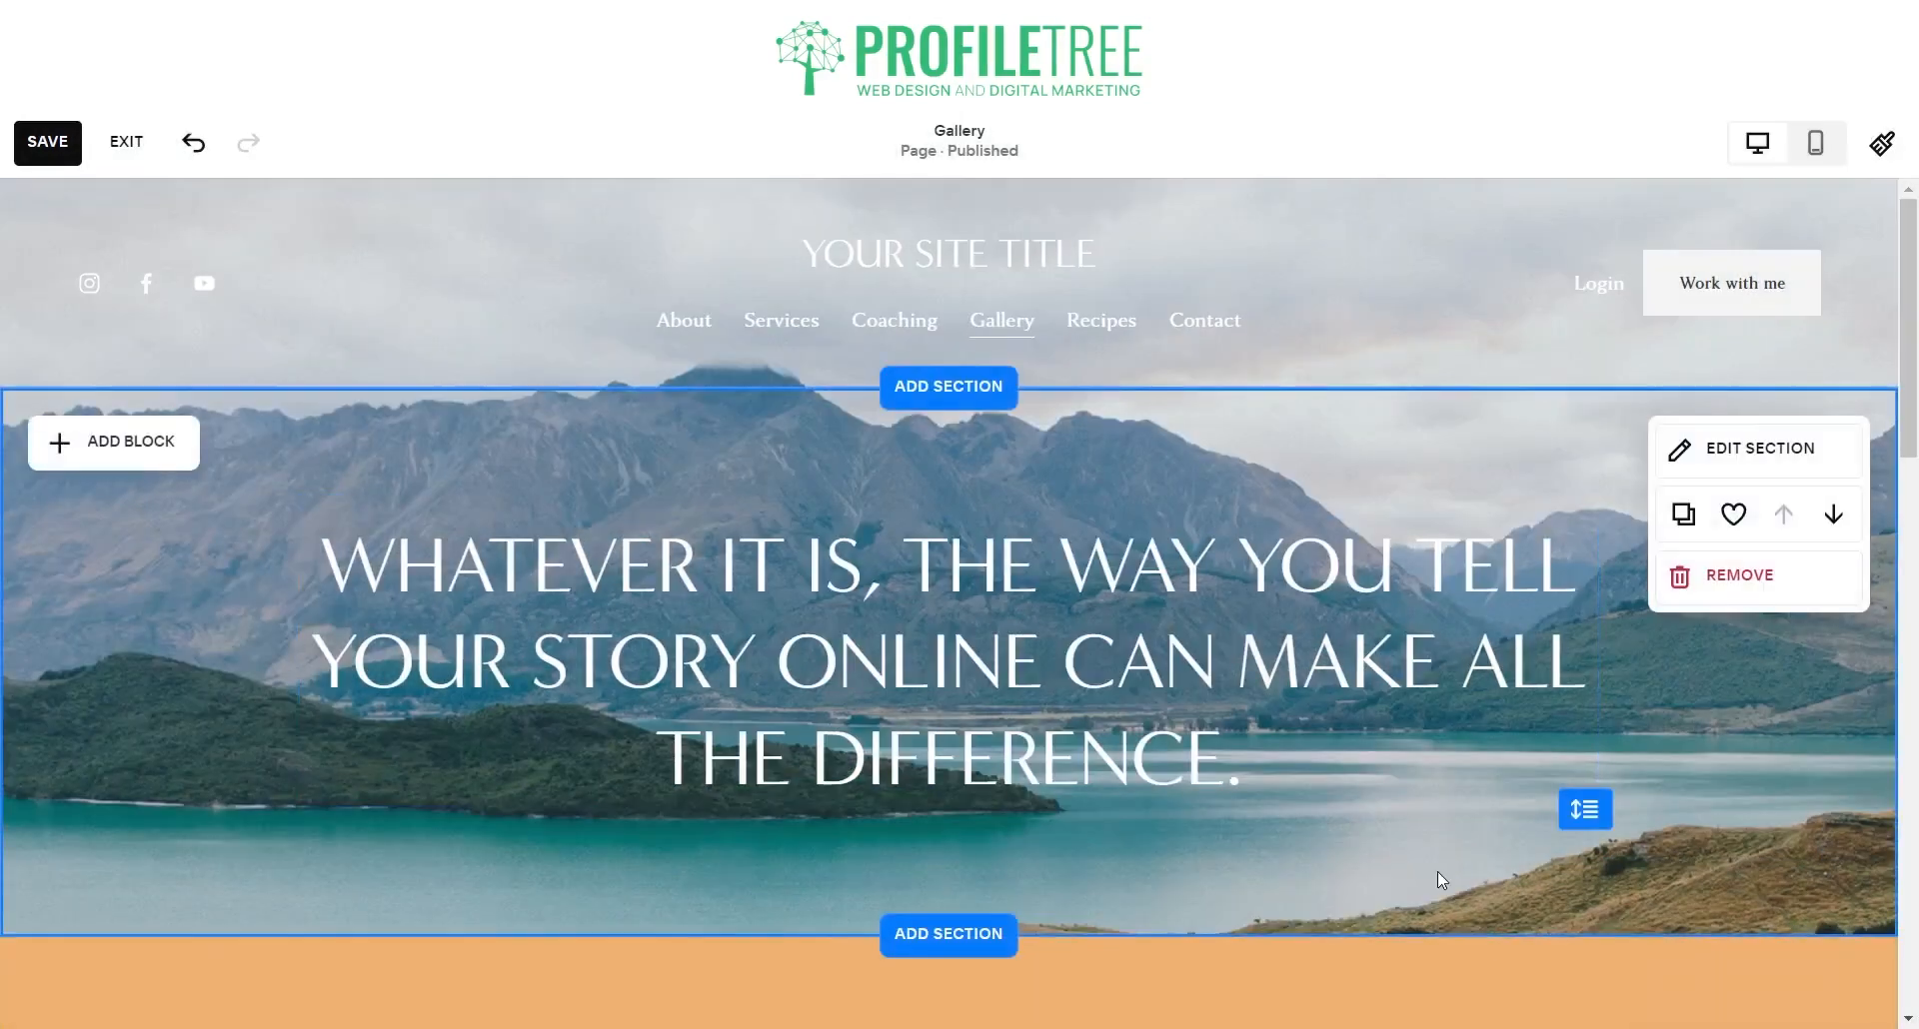
scroll(1437, 871, down, 1)
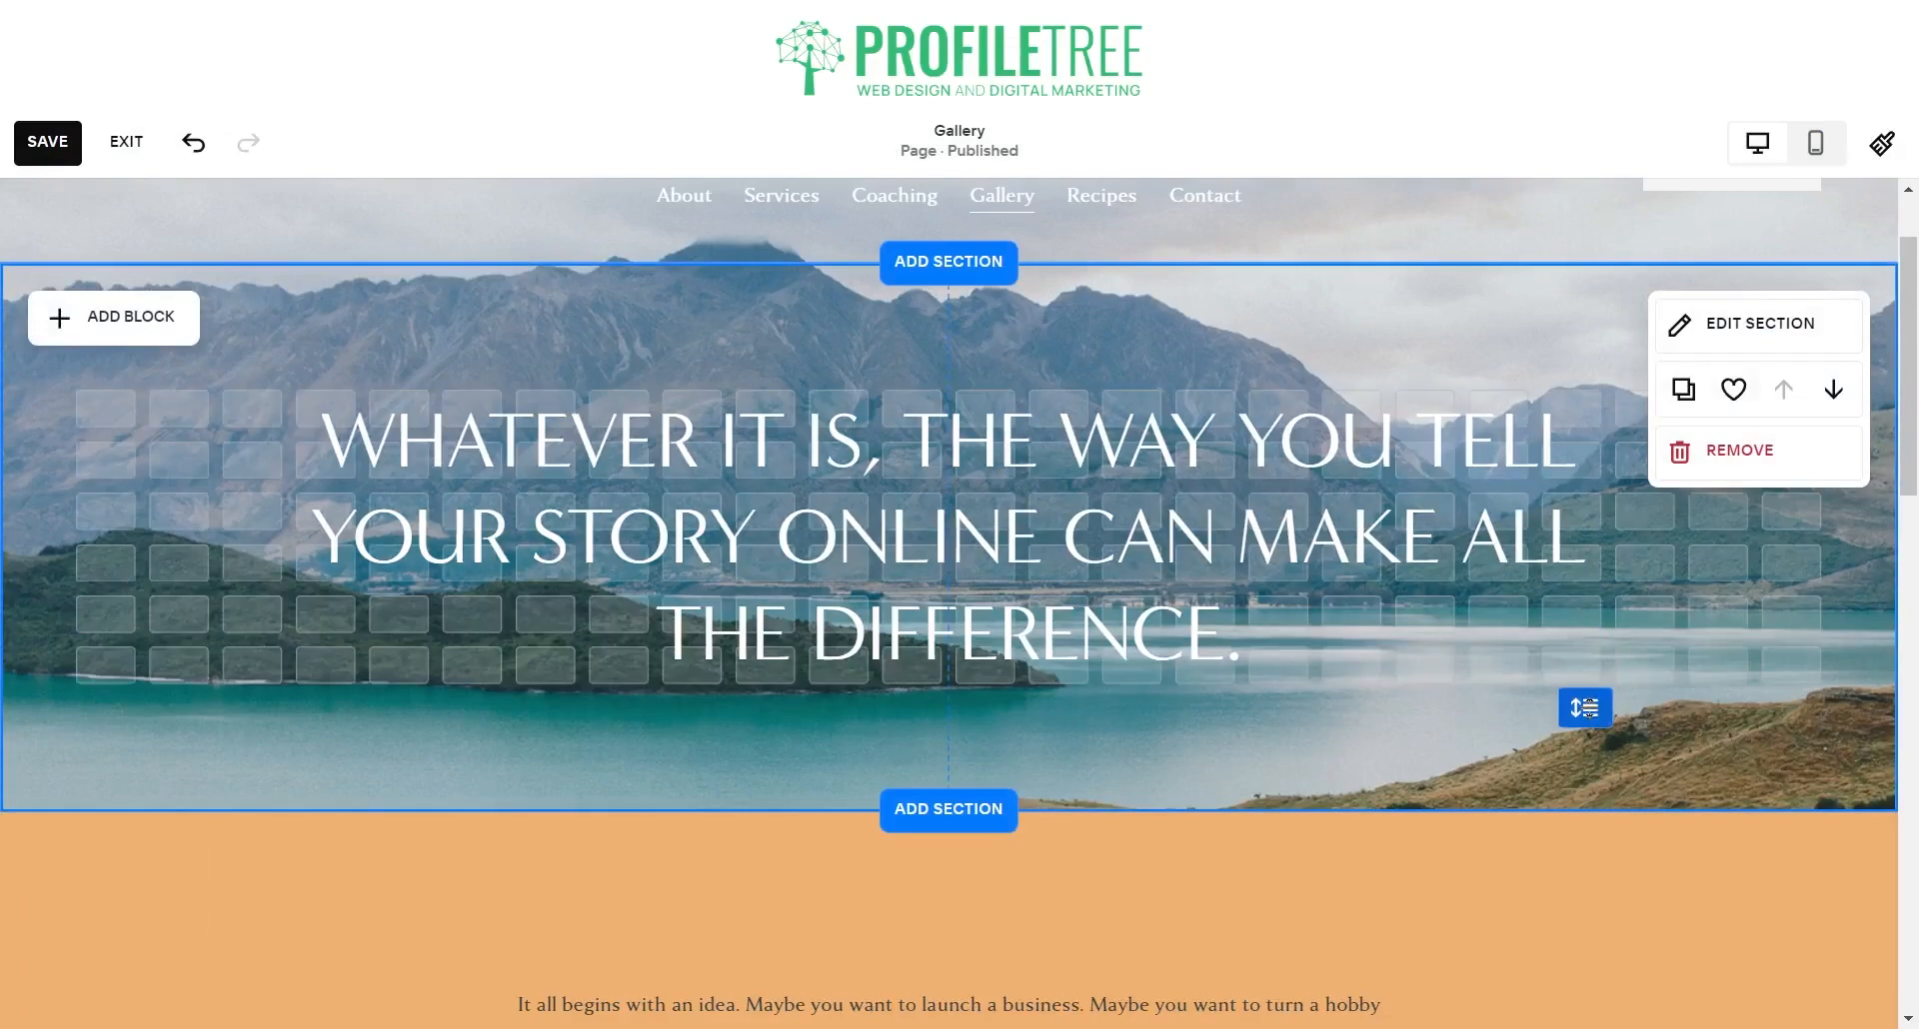
mouse_move(1585, 685)
mouse_down()
mouse_move(1585, 970)
mouse_move(1582, 677)
mouse_move(1582, 913)
mouse_move(1573, 690)
mouse_up()
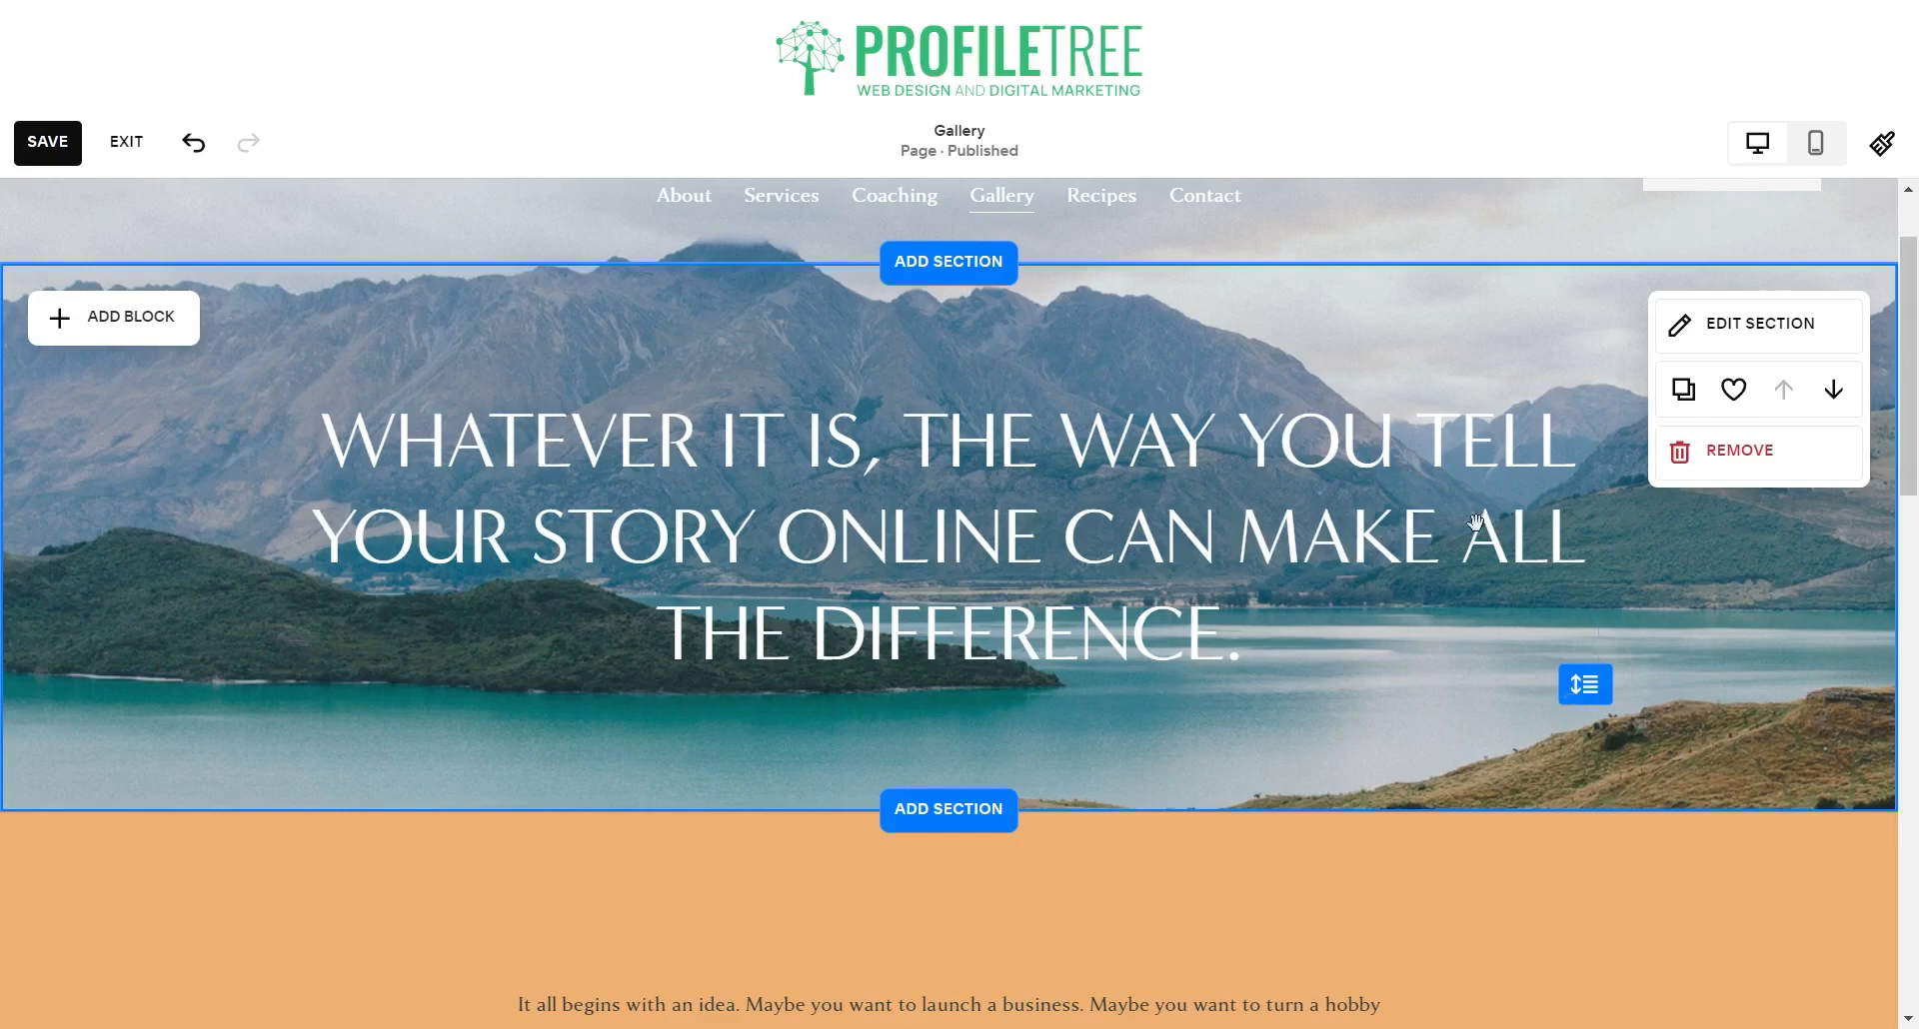
- Start editing the site header and inspect its navigation element
scroll(760, 626, up, 2)
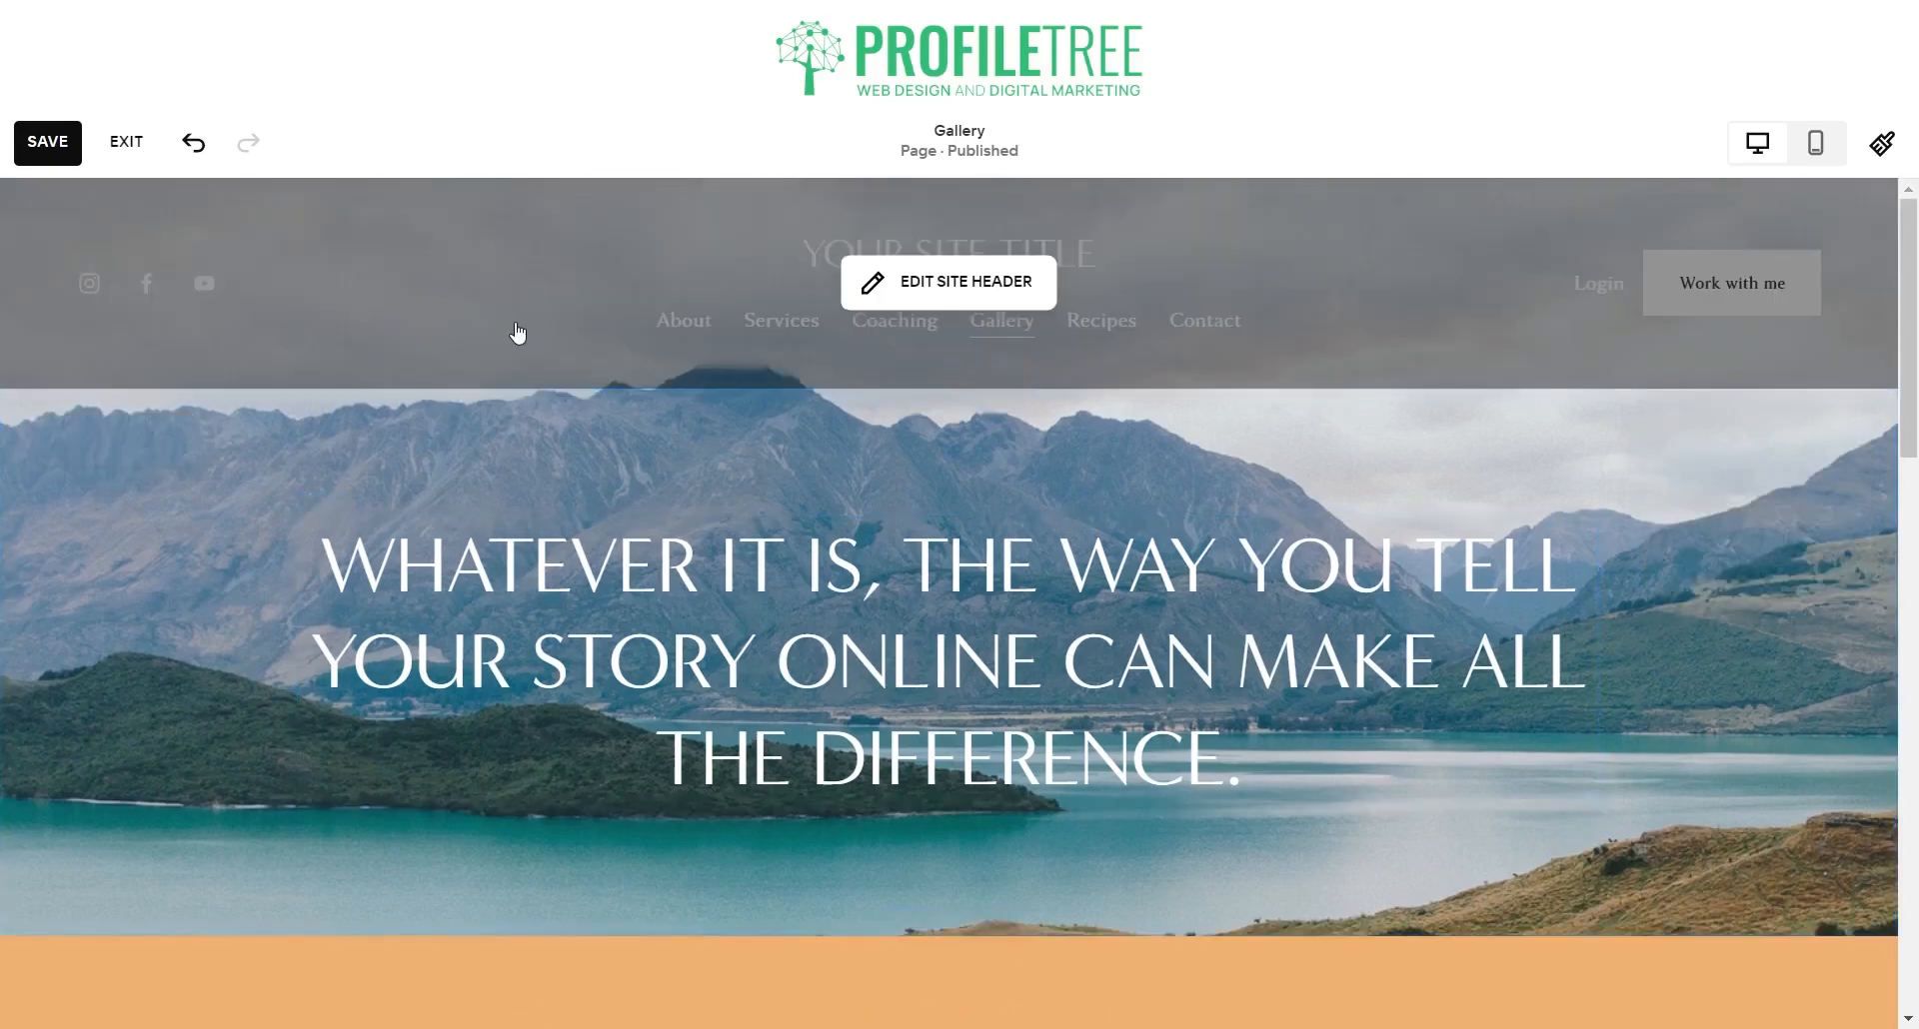
click(800, 279)
click(778, 626)
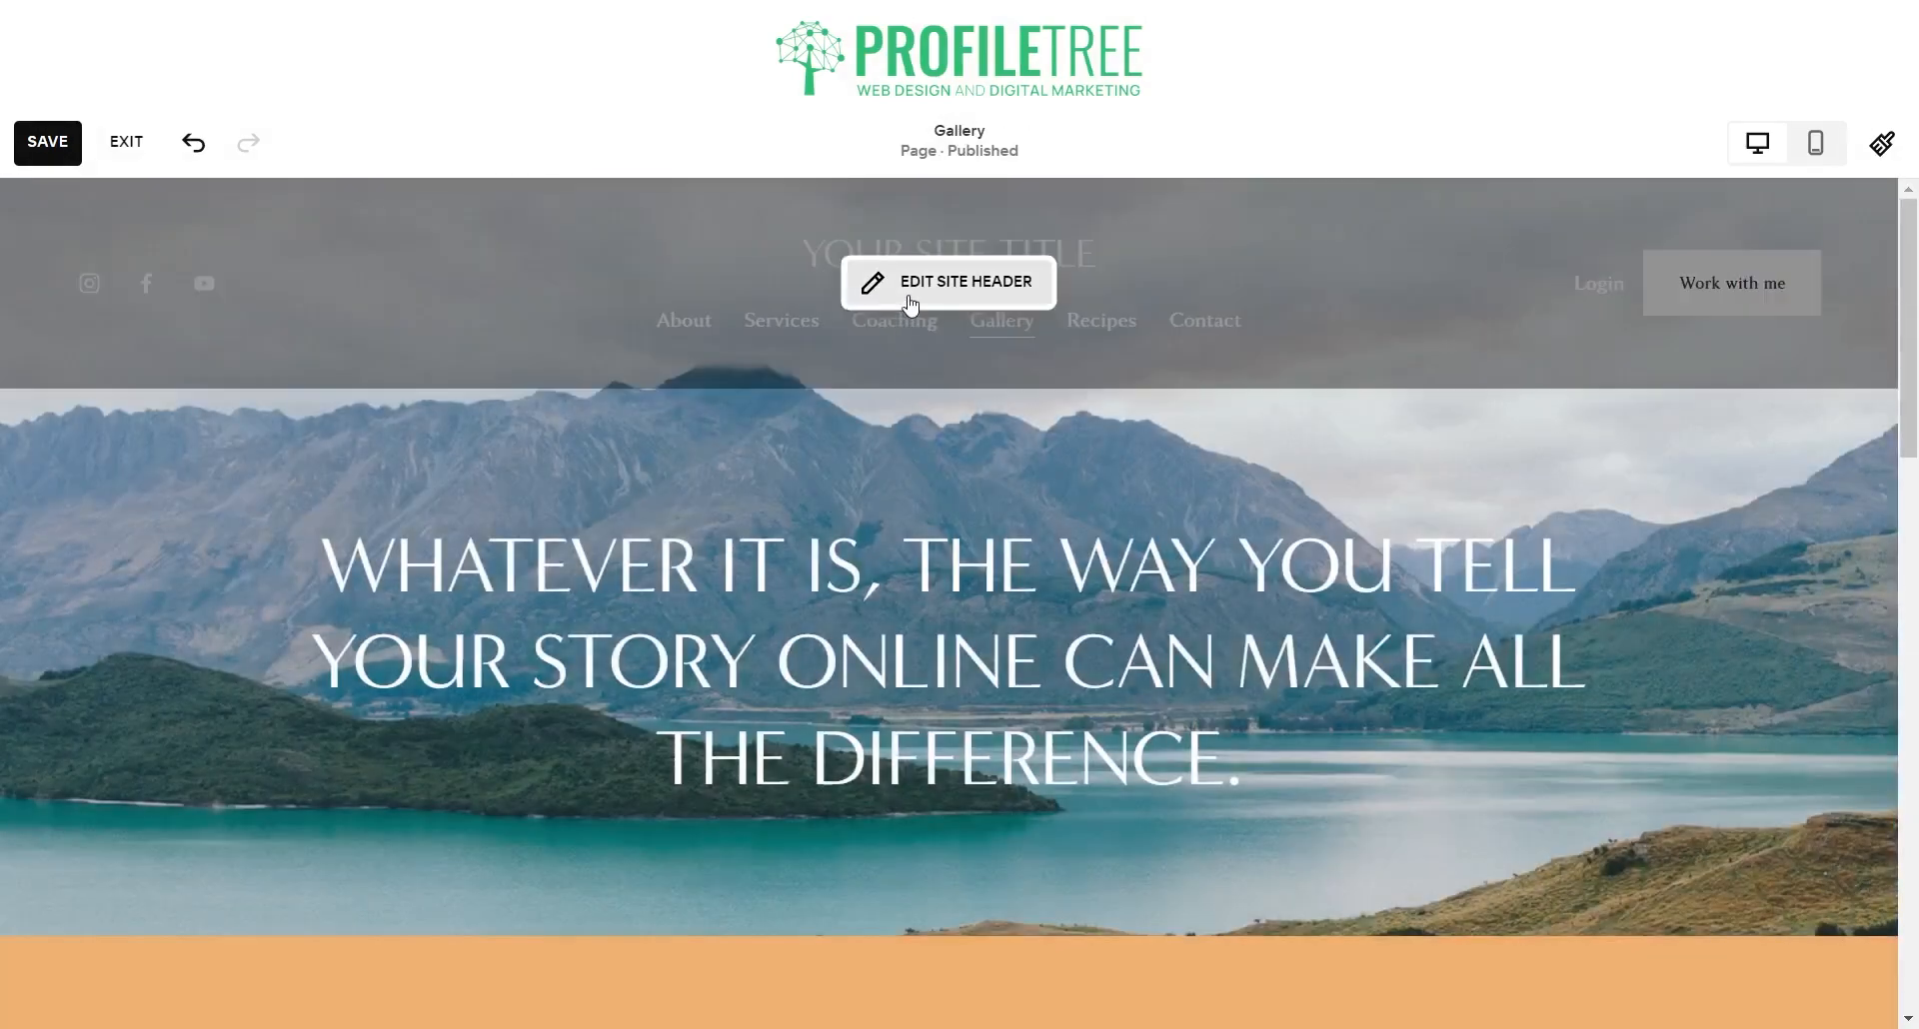
click(910, 305)
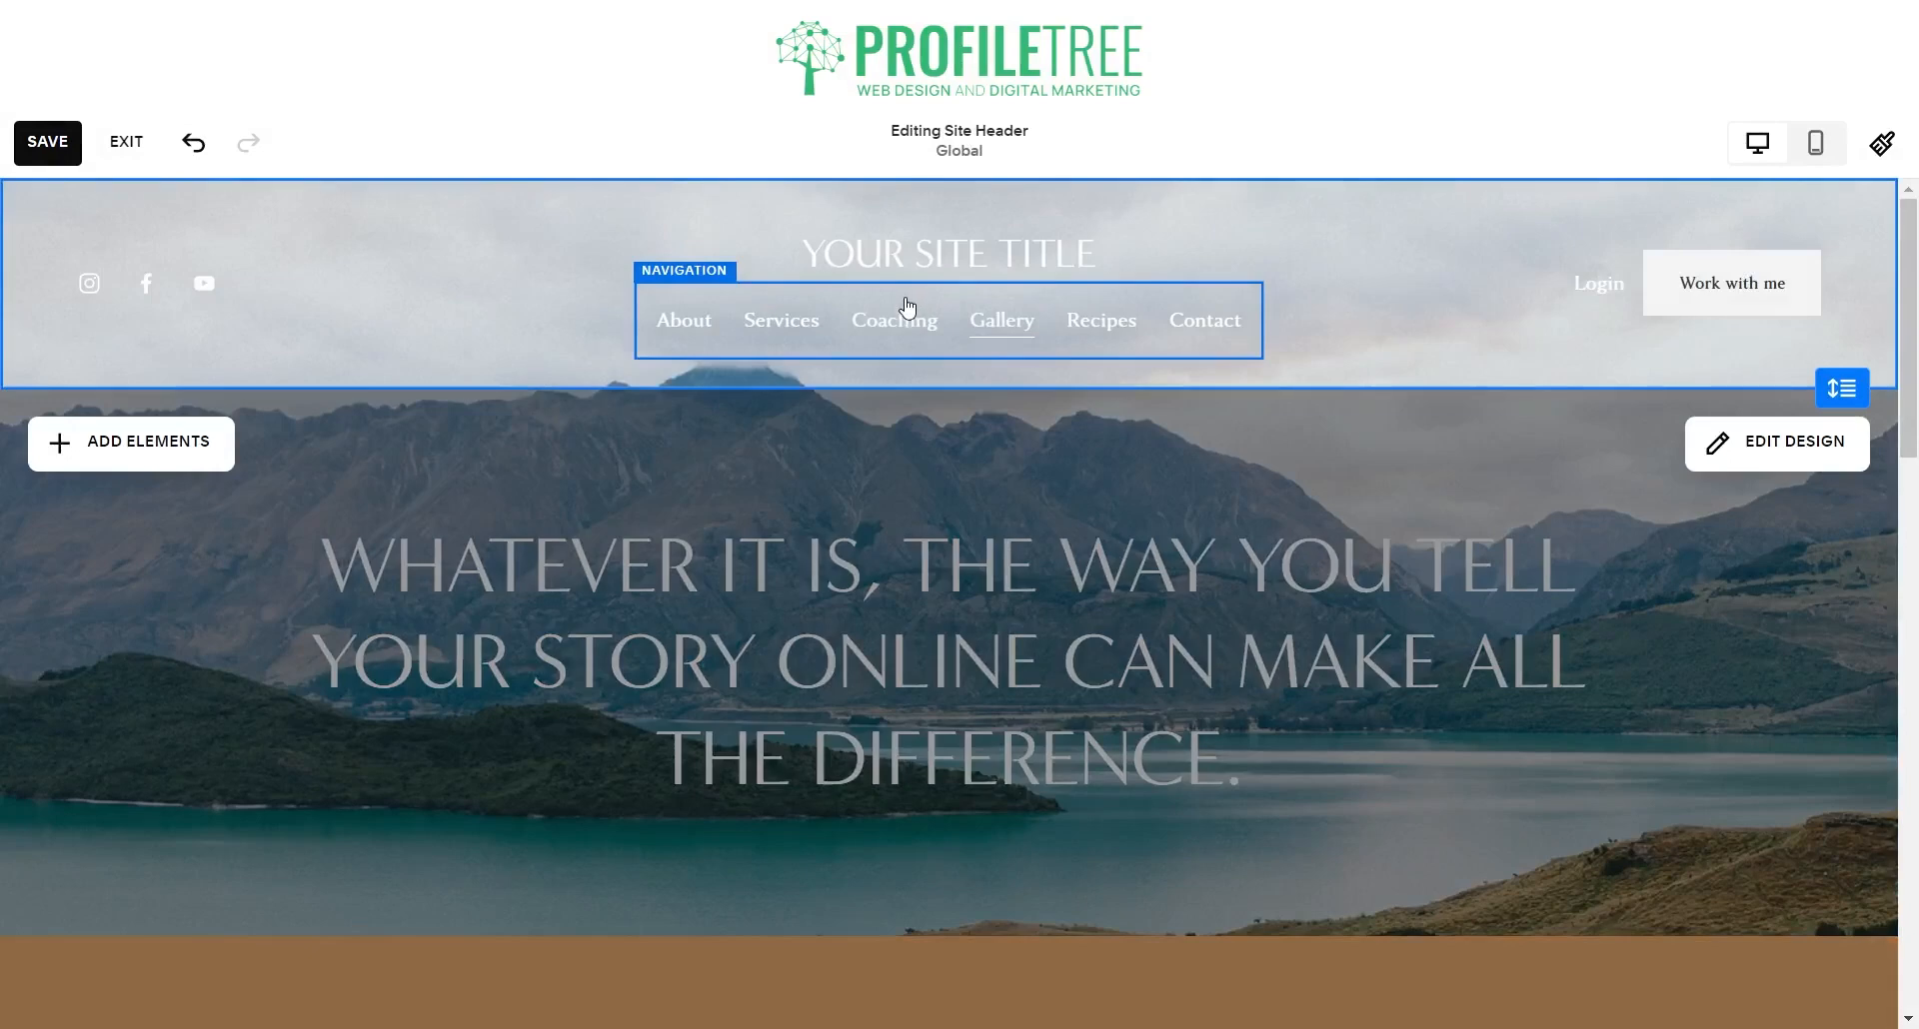
click(964, 322)
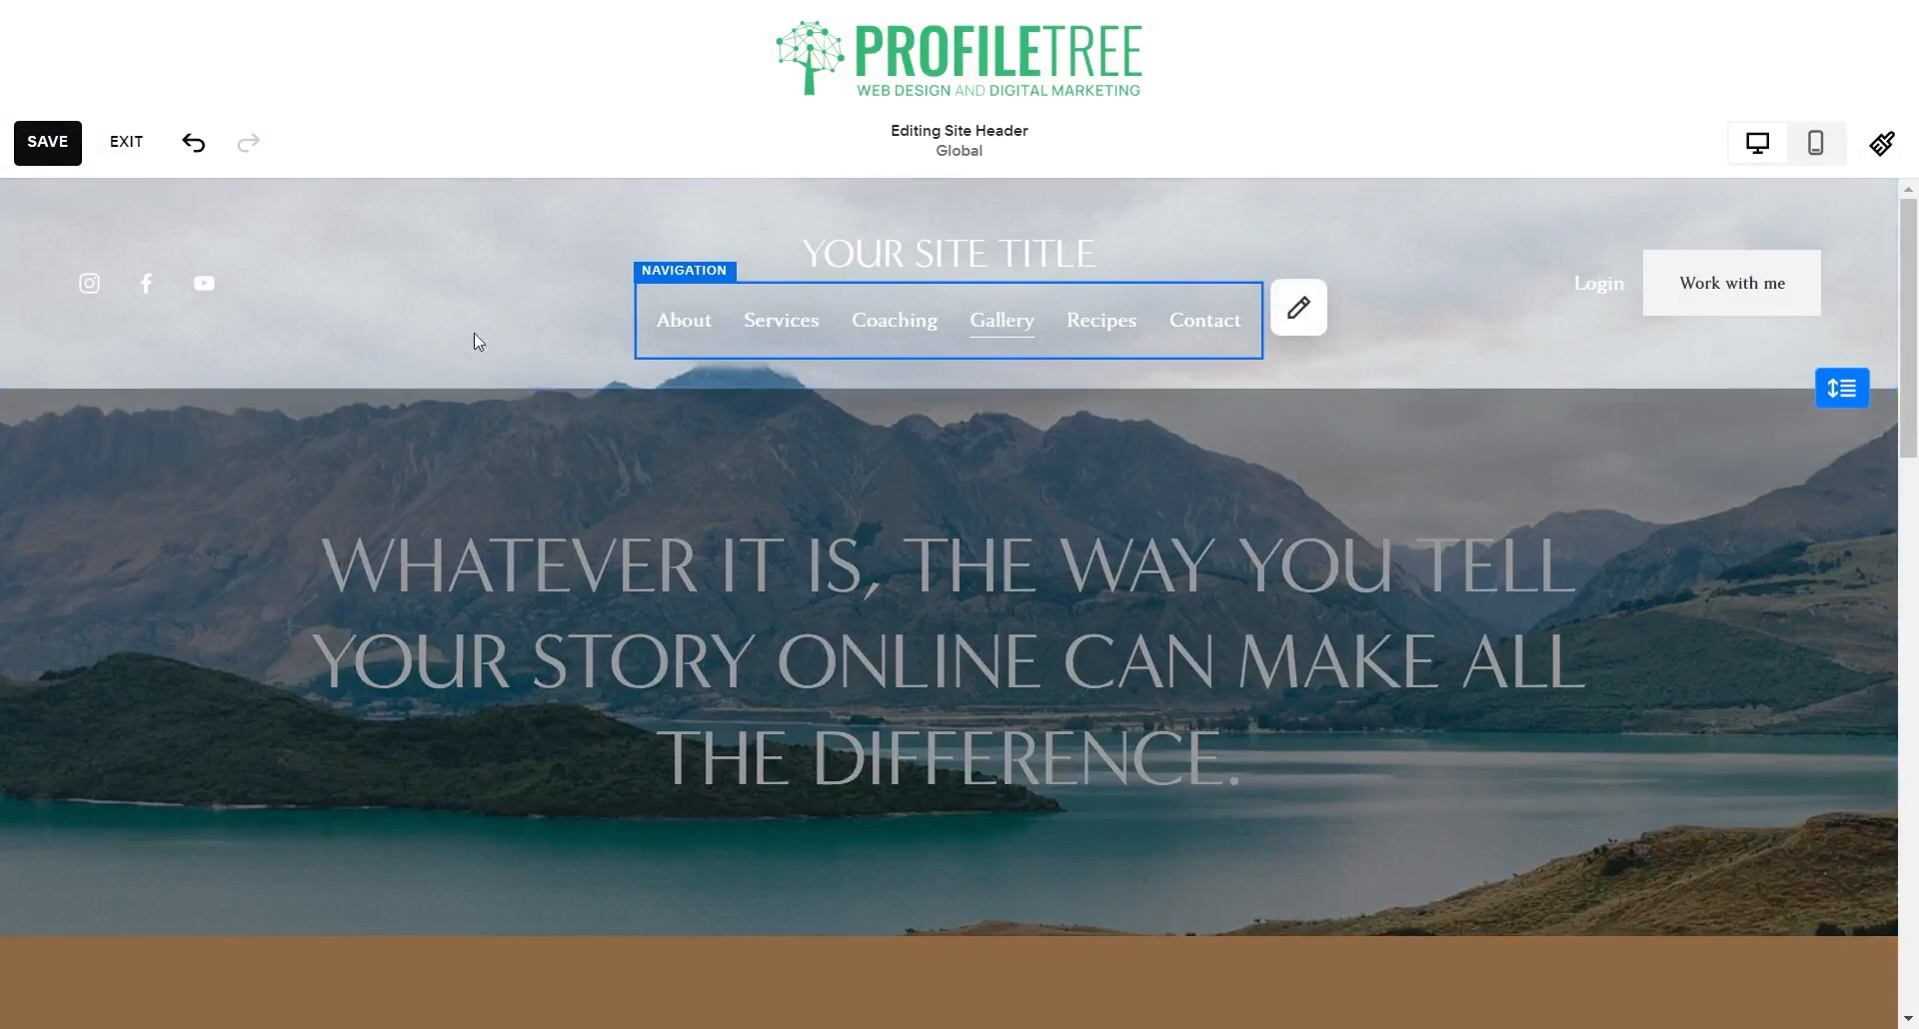
click(334, 313)
- Try the Cart element in the site header, leave it off, and remove the Account element
click(150, 446)
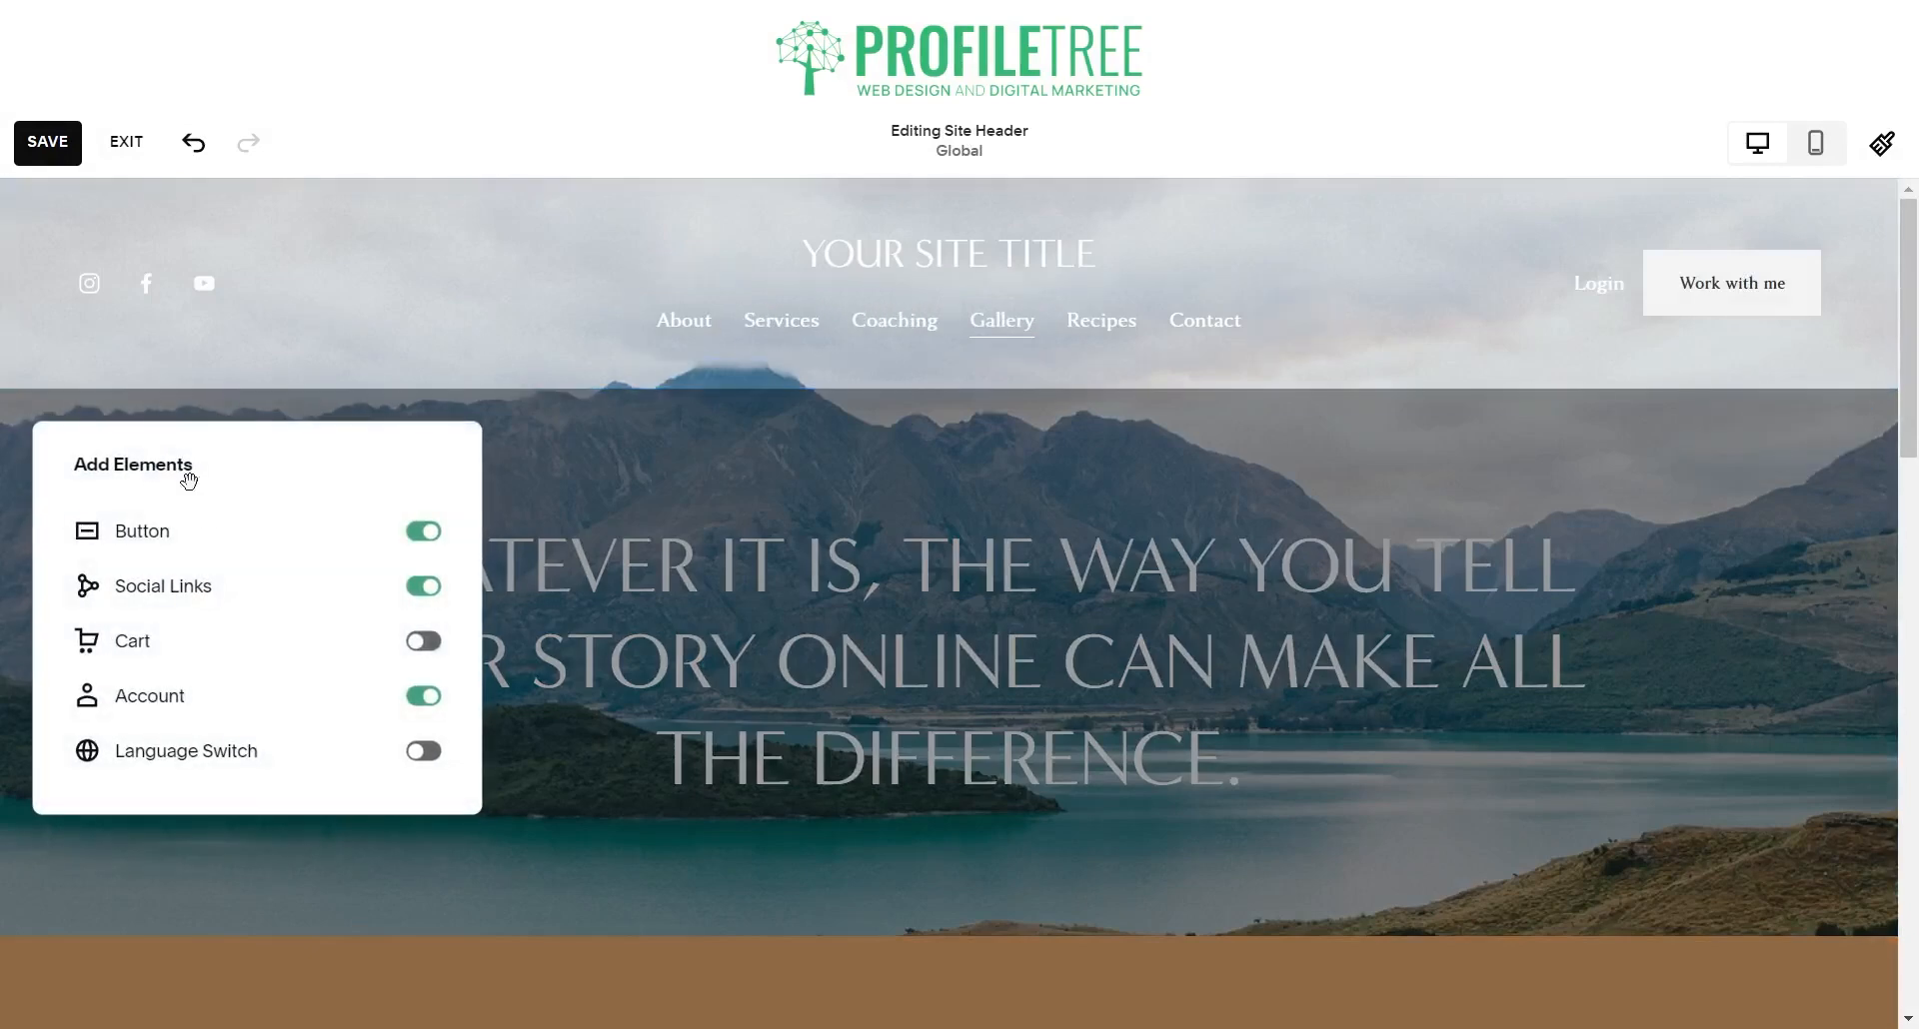
click(423, 646)
click(420, 647)
click(426, 699)
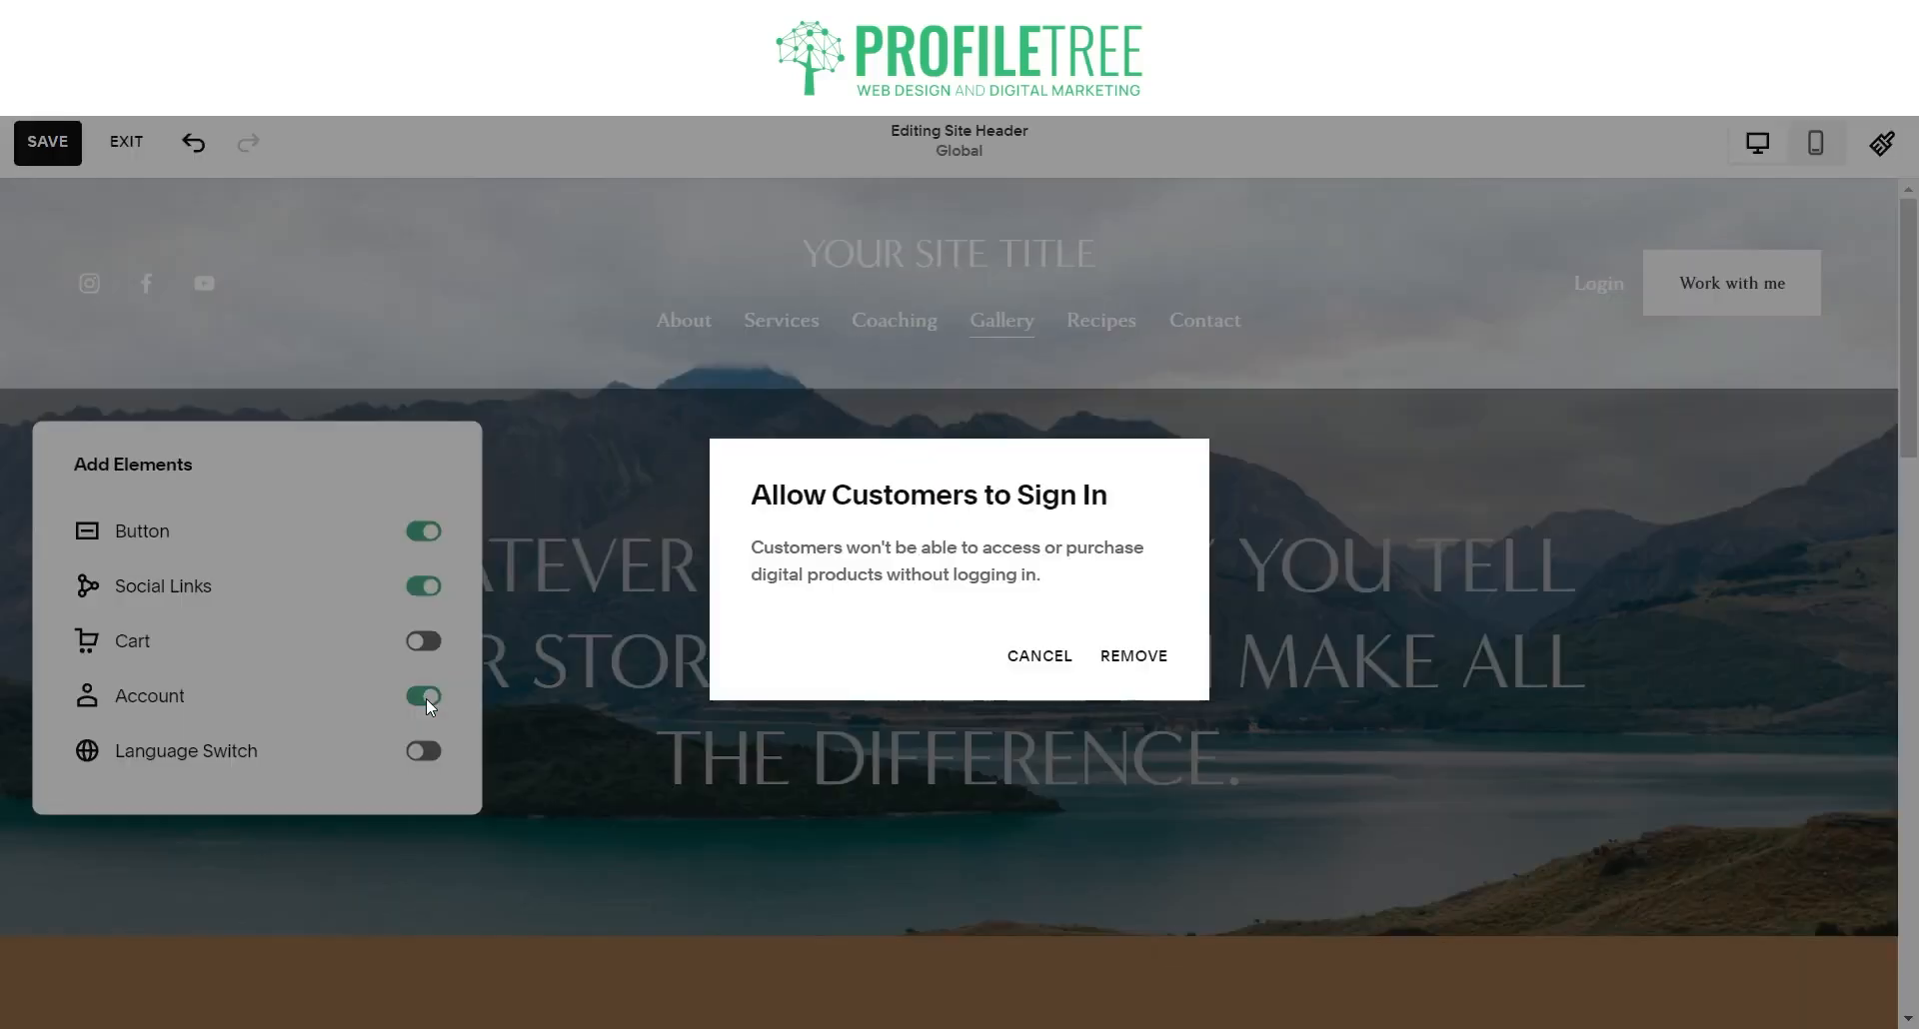
click(1146, 664)
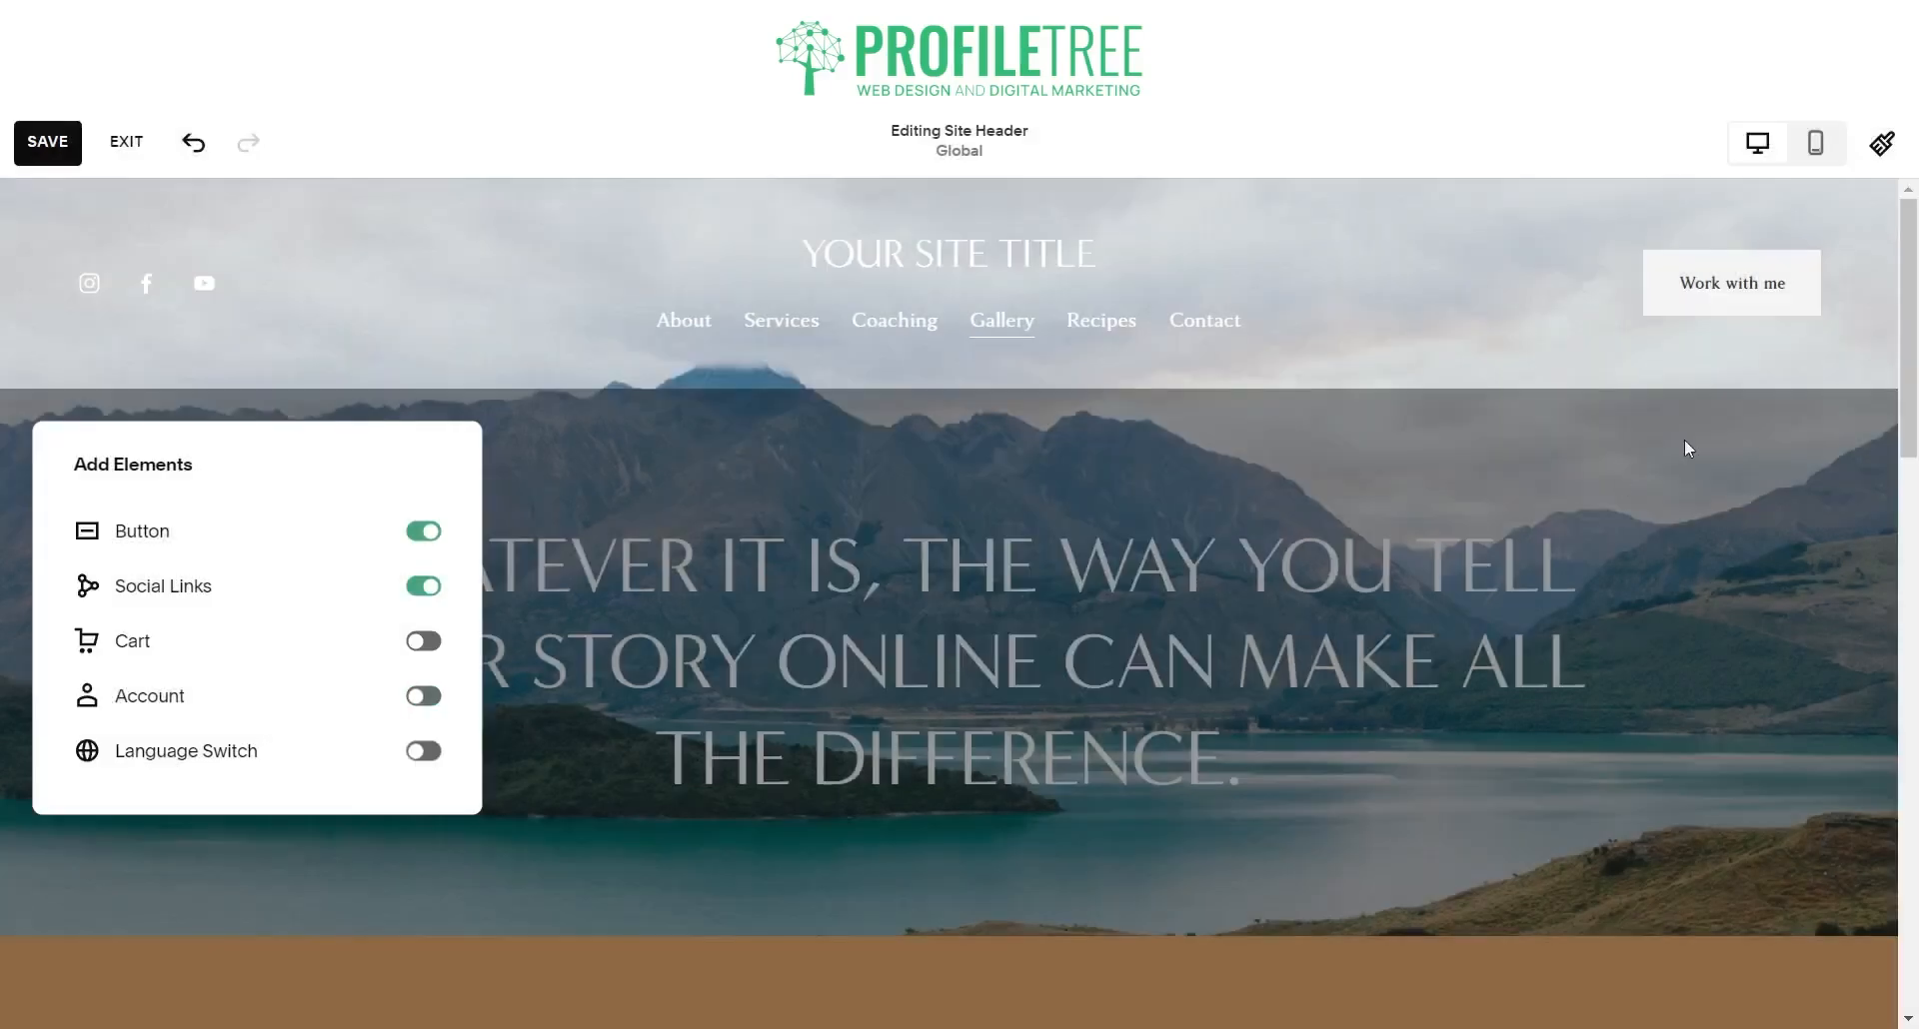
- Turn the header's Social Links off and back on, then close the header elements list
click(427, 589)
click(427, 589)
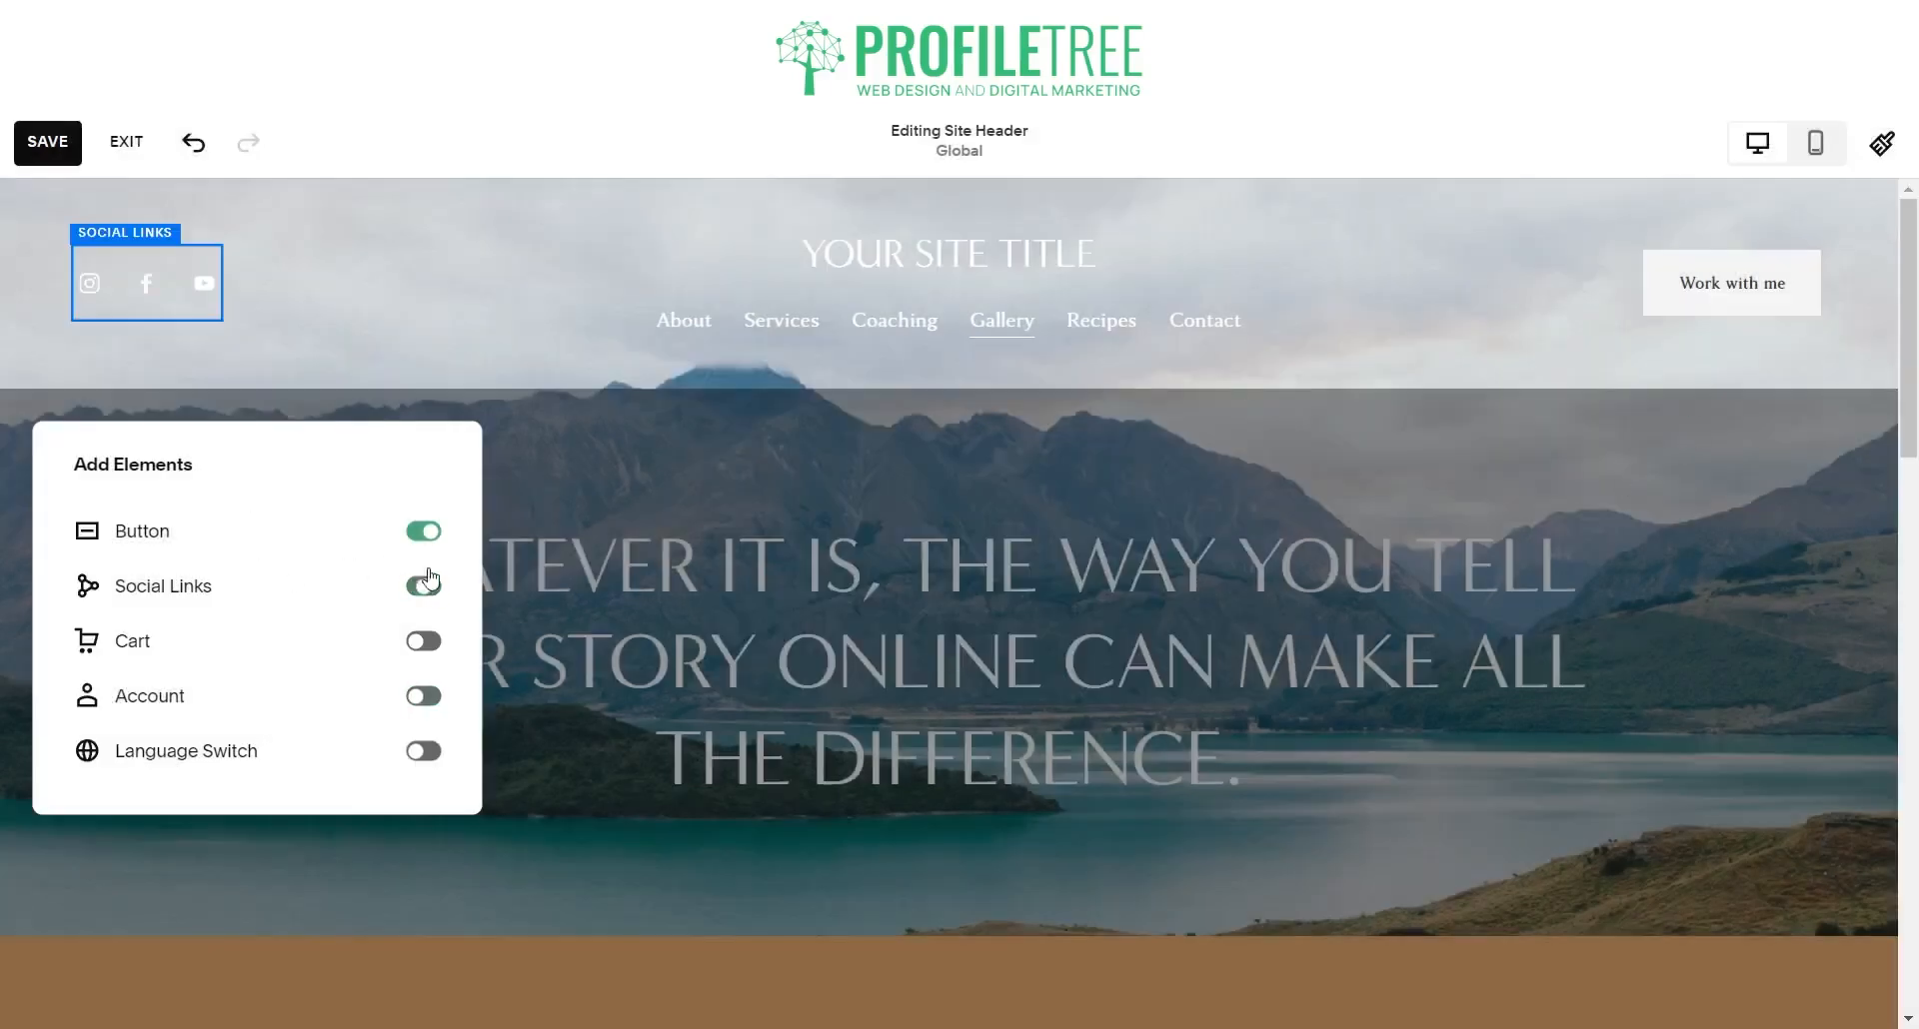
click(466, 398)
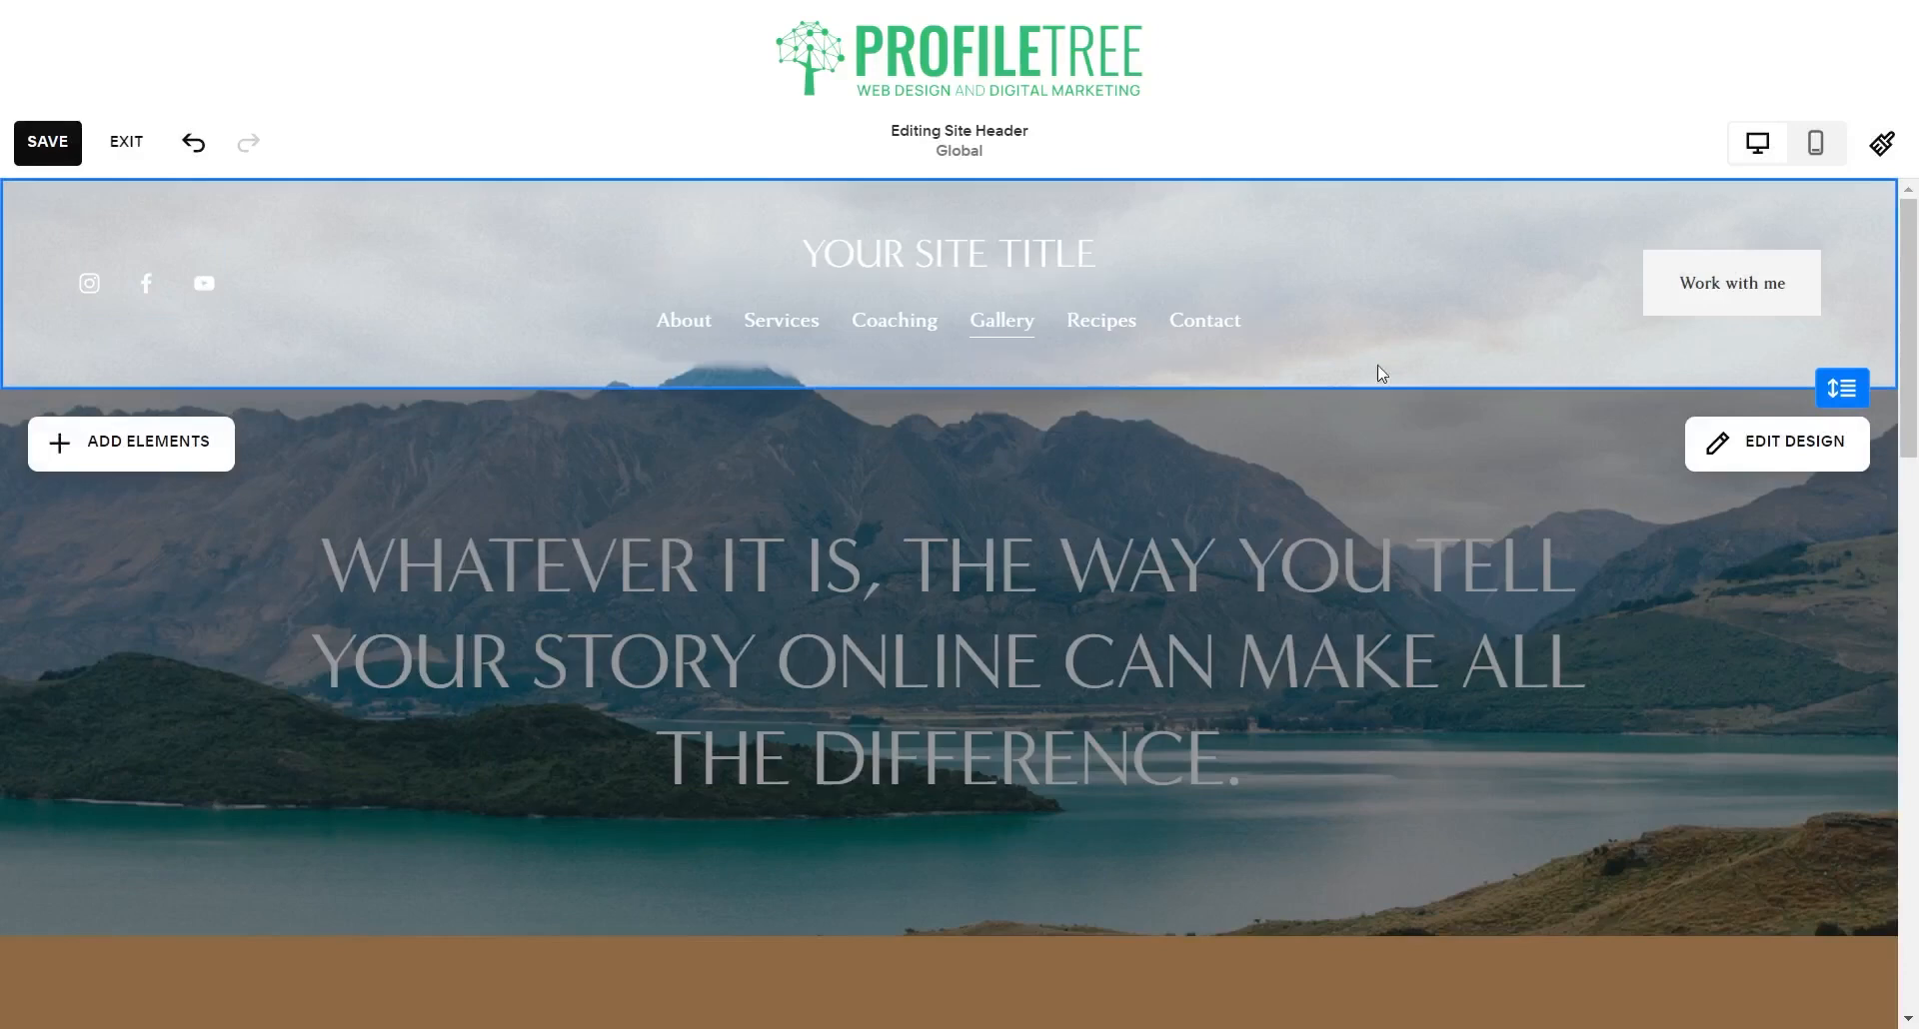
- Change the header layout to the one with navigation links directly beside the logo, and slightly increase the Link Spacing
click(1735, 446)
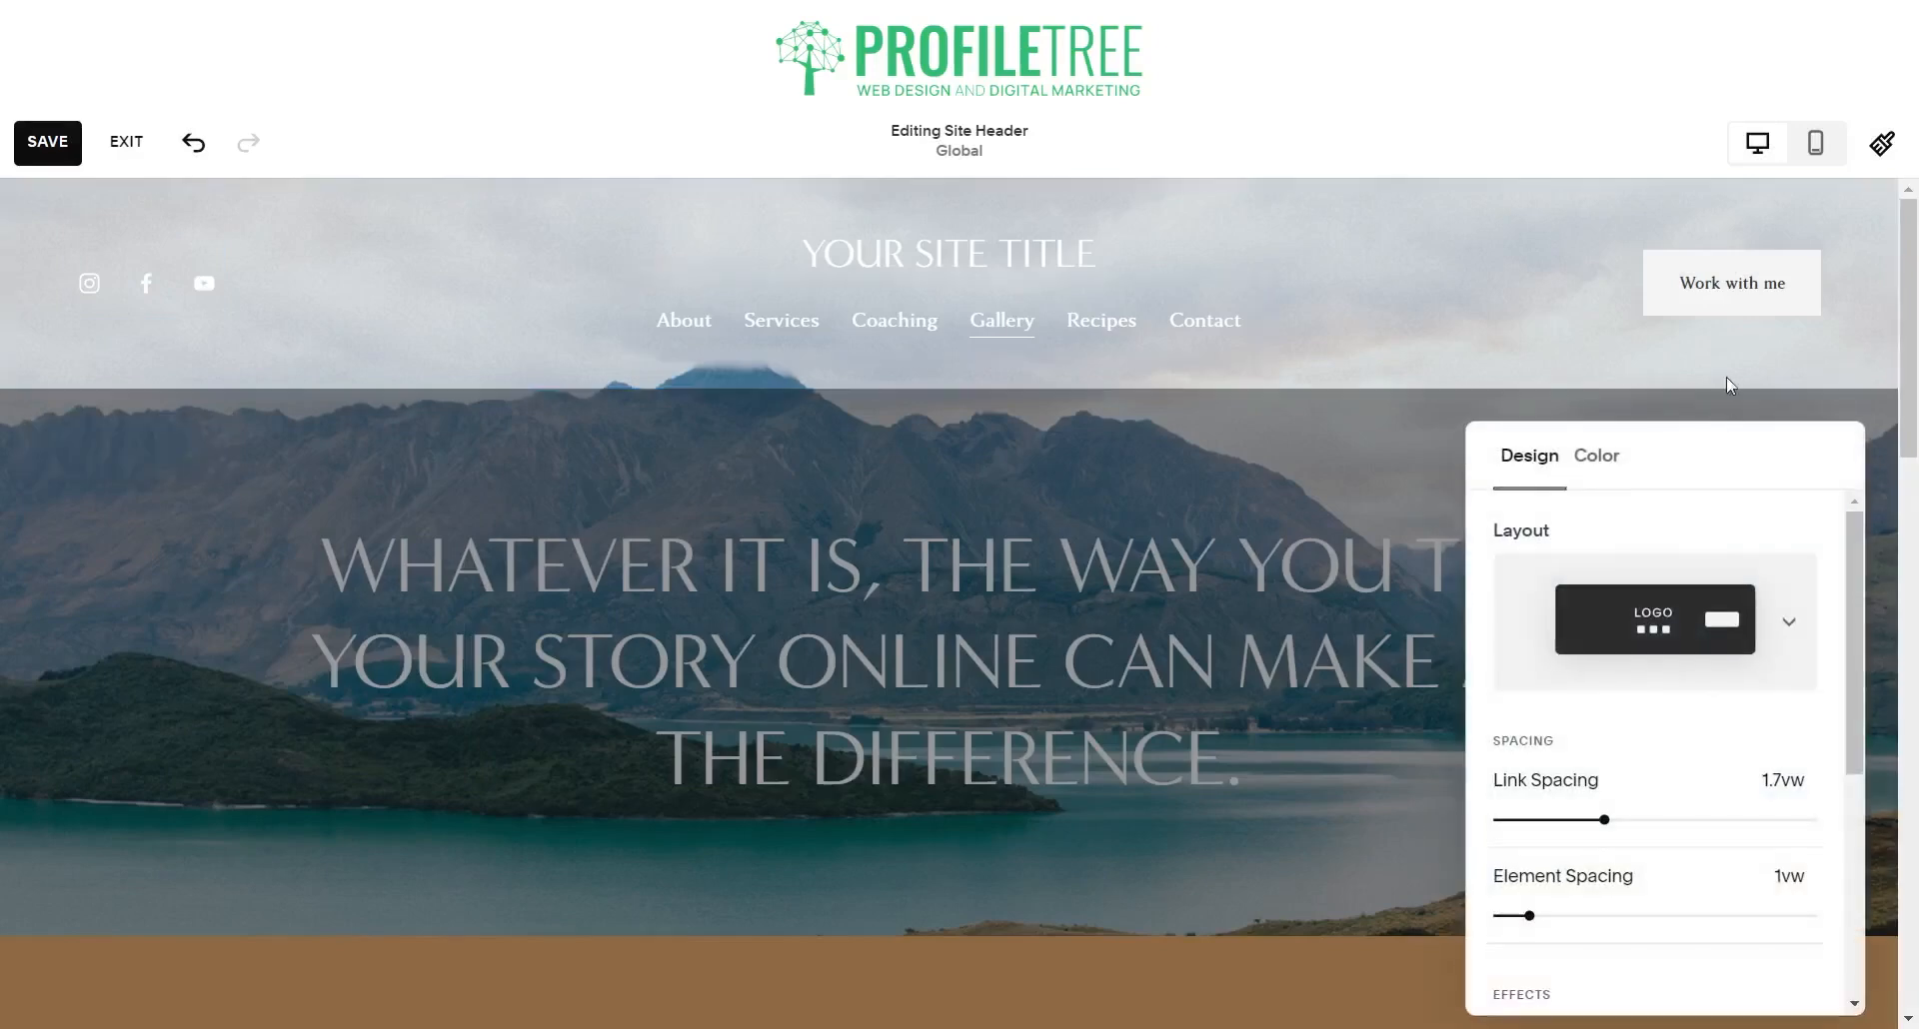
click(1809, 627)
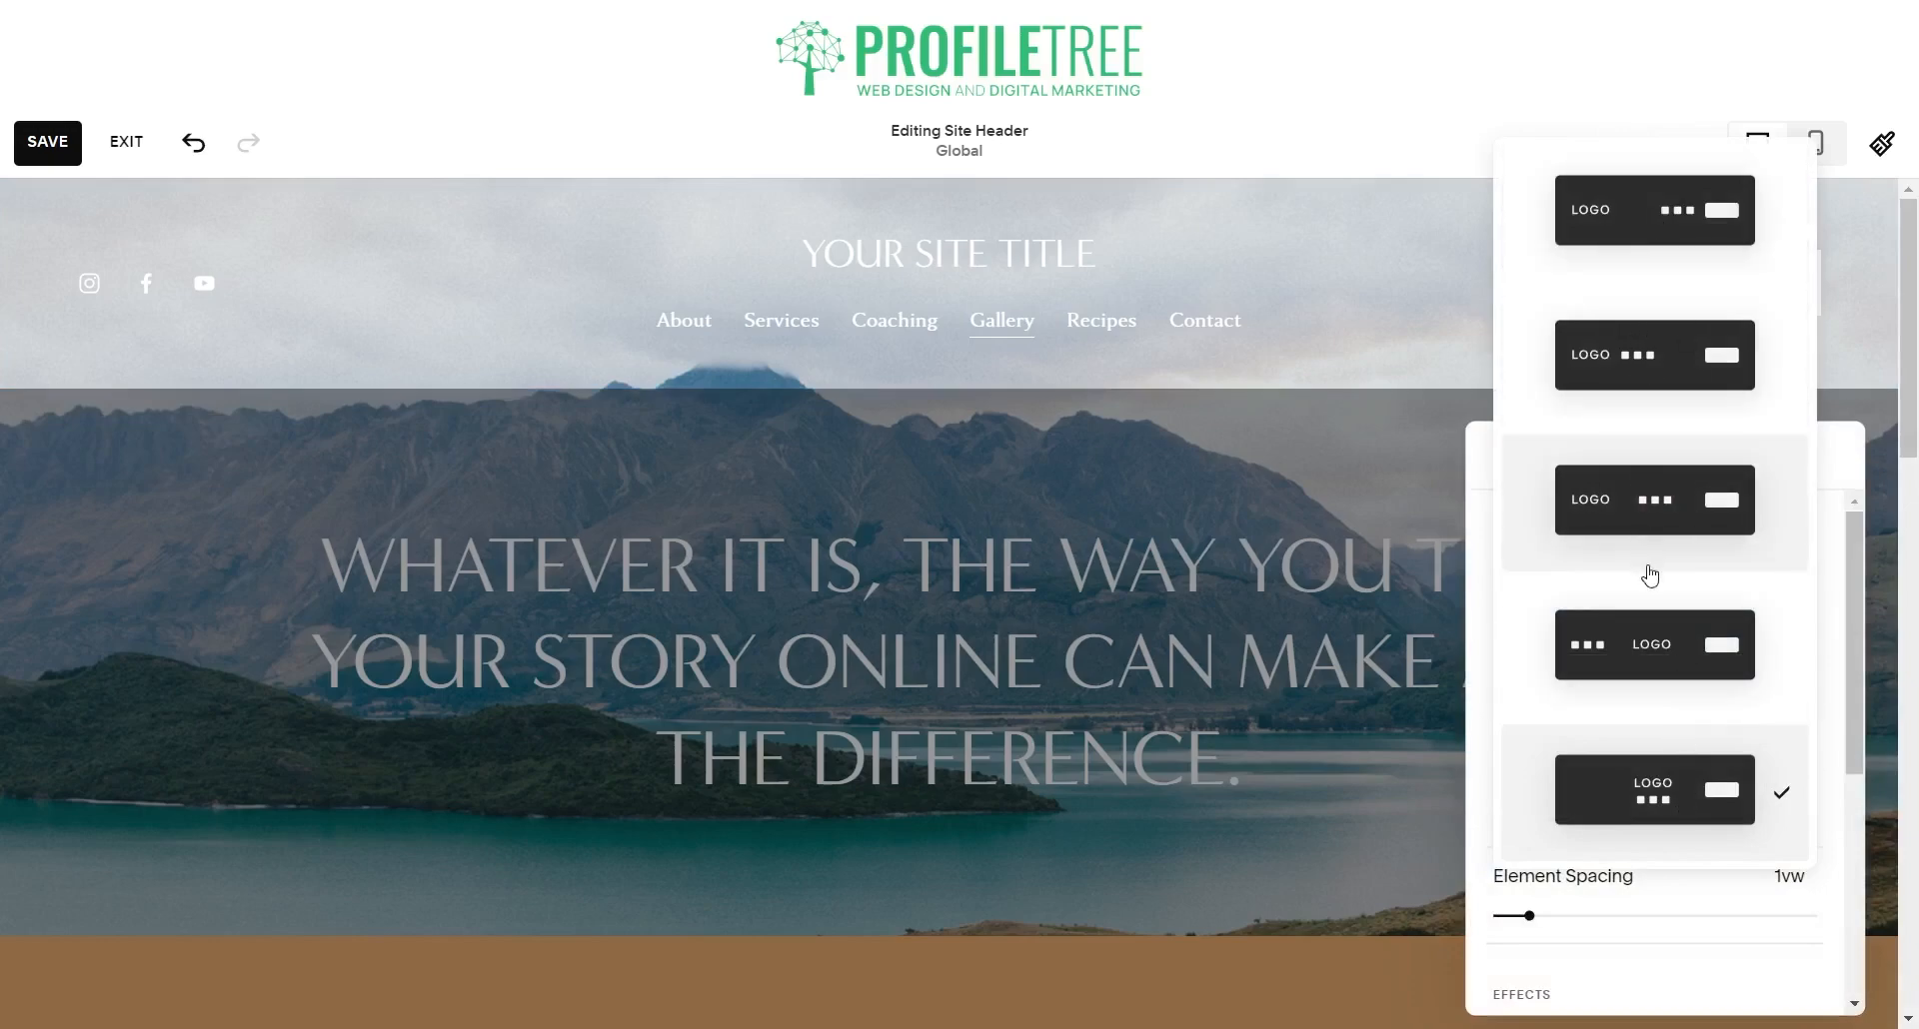
click(1674, 391)
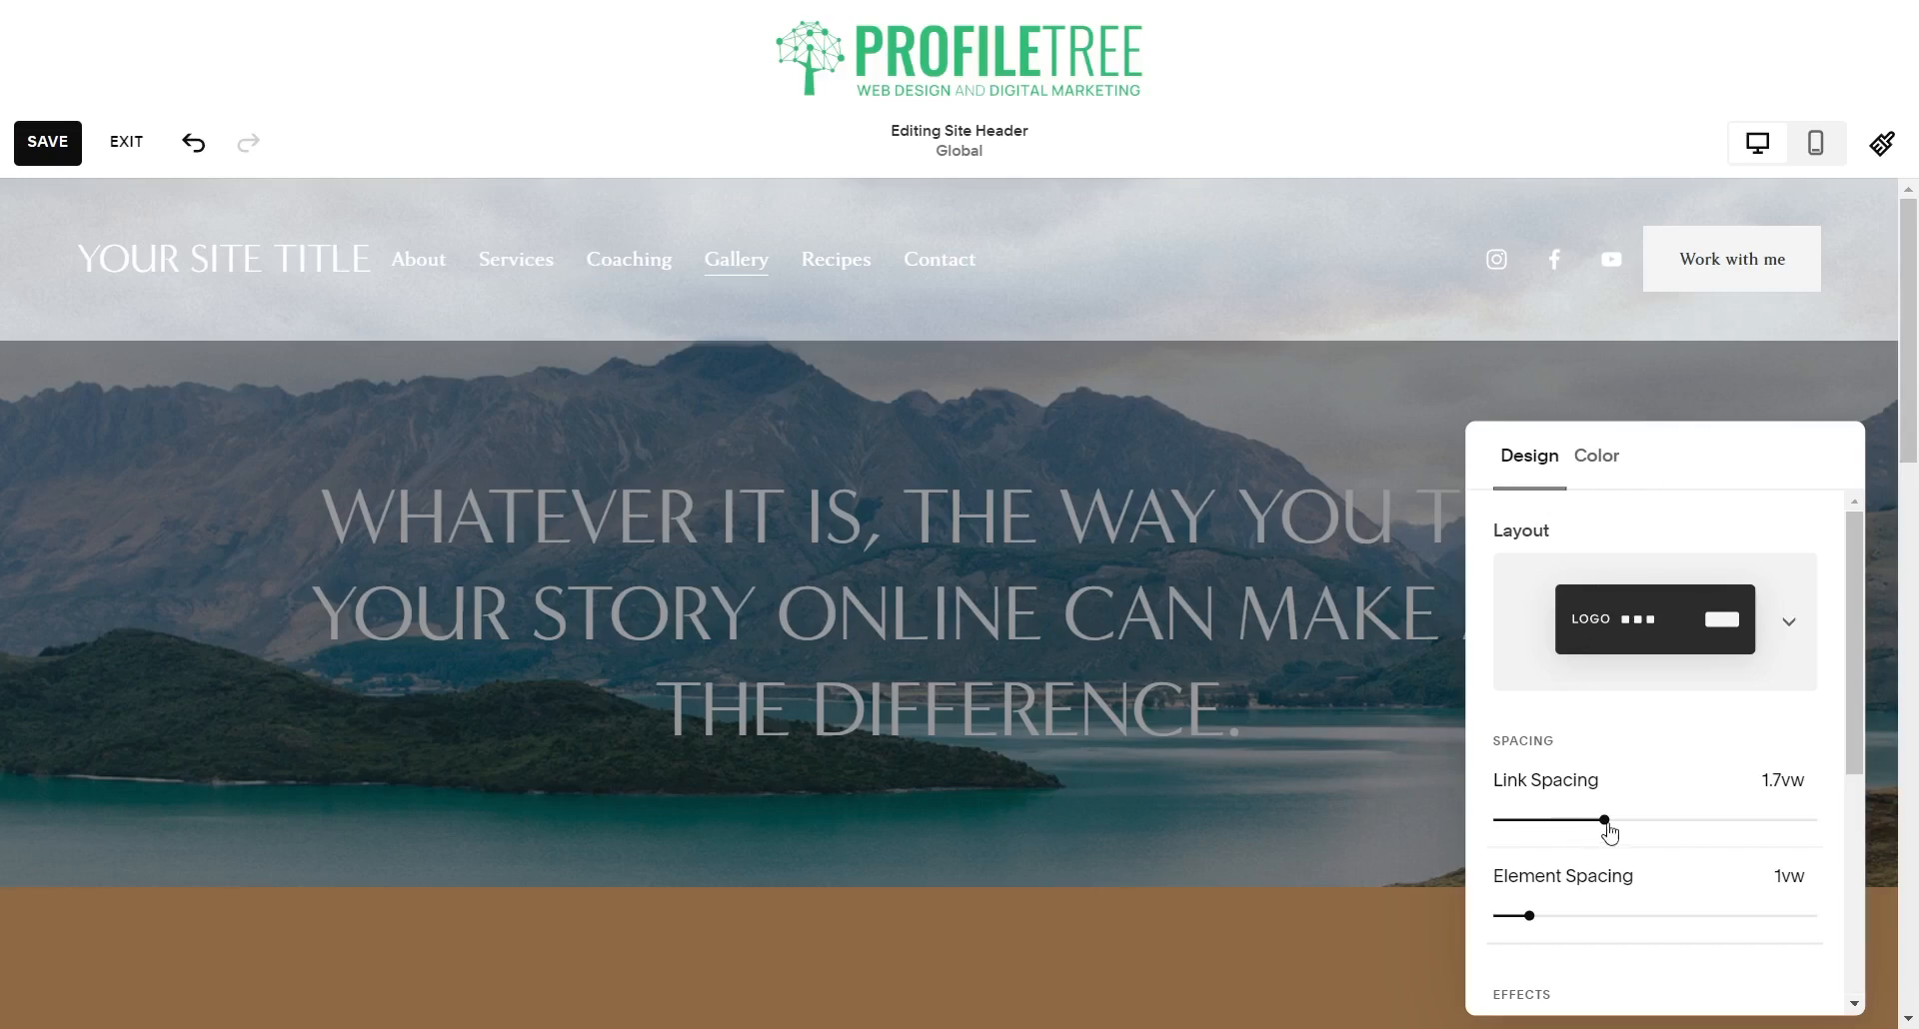
drag(1617, 812, 1624, 812)
scroll(1576, 879, down, 5)
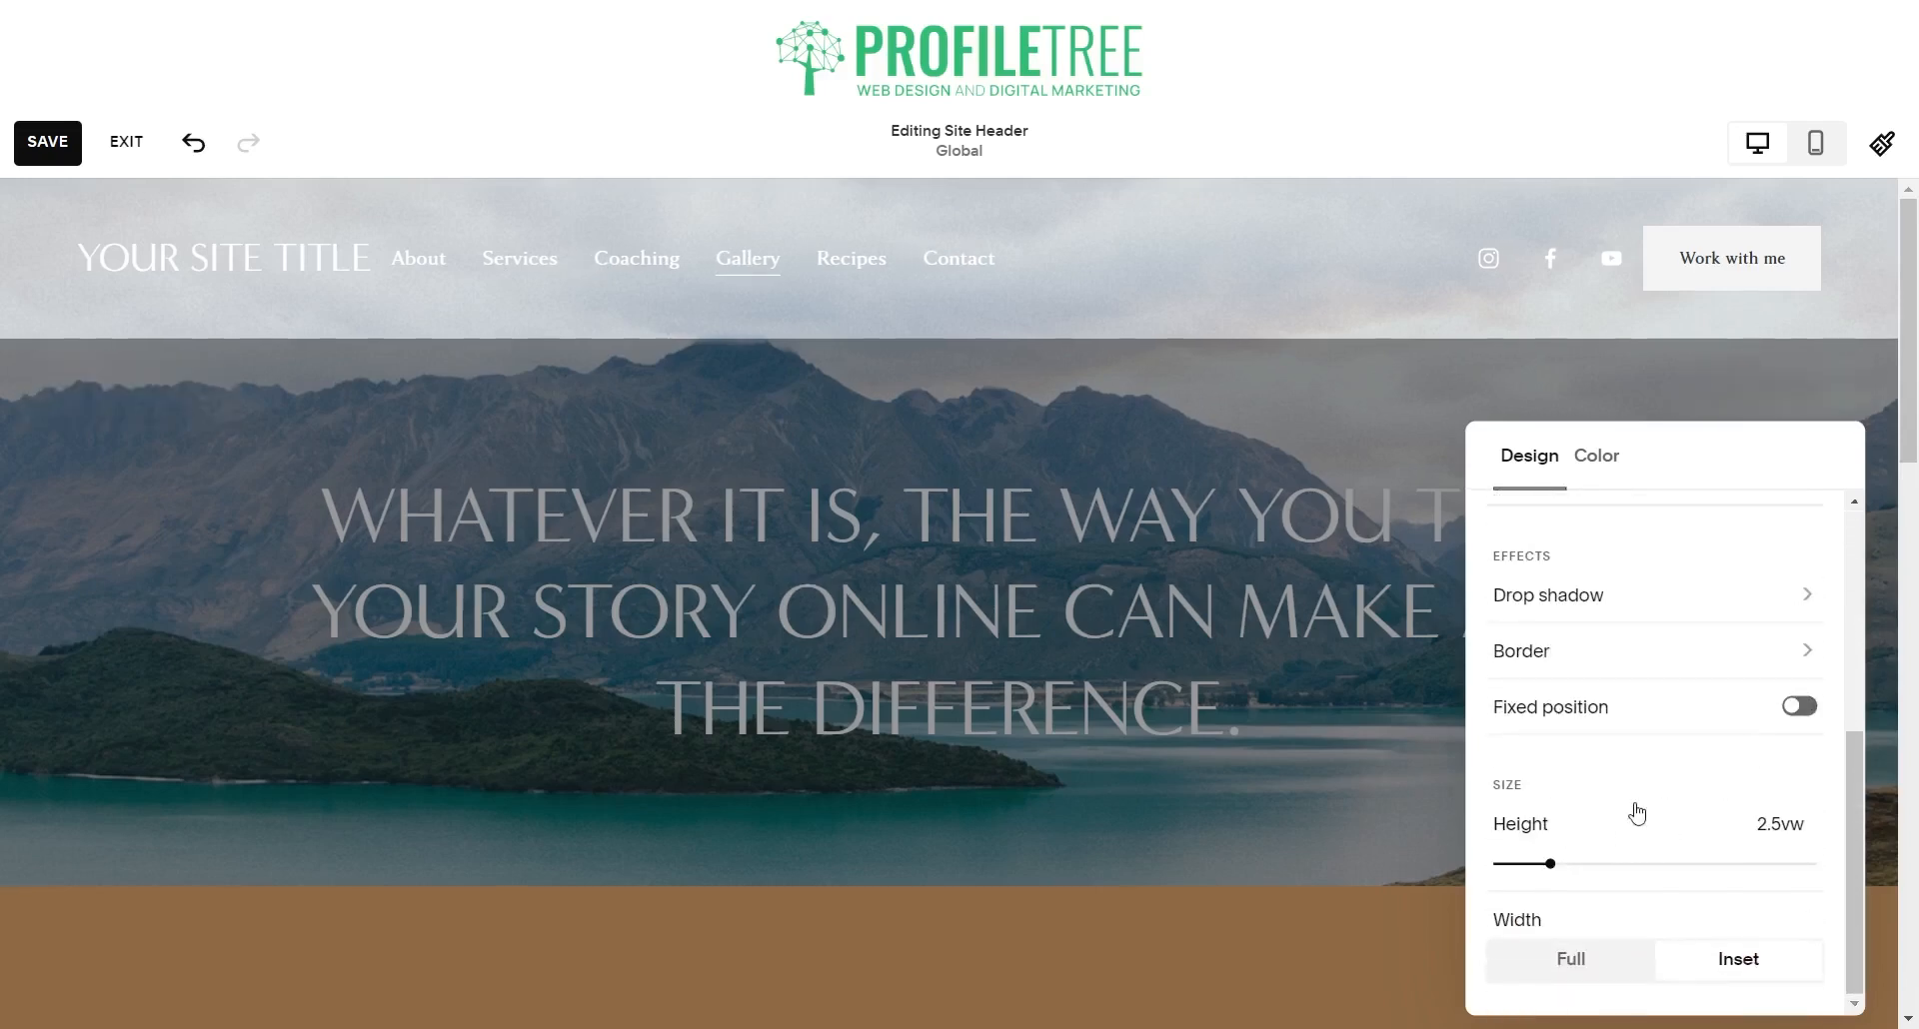
- Try the Gradient and Solid color styles on the header, return it to Adaptive, and close the header design settings
click(1597, 458)
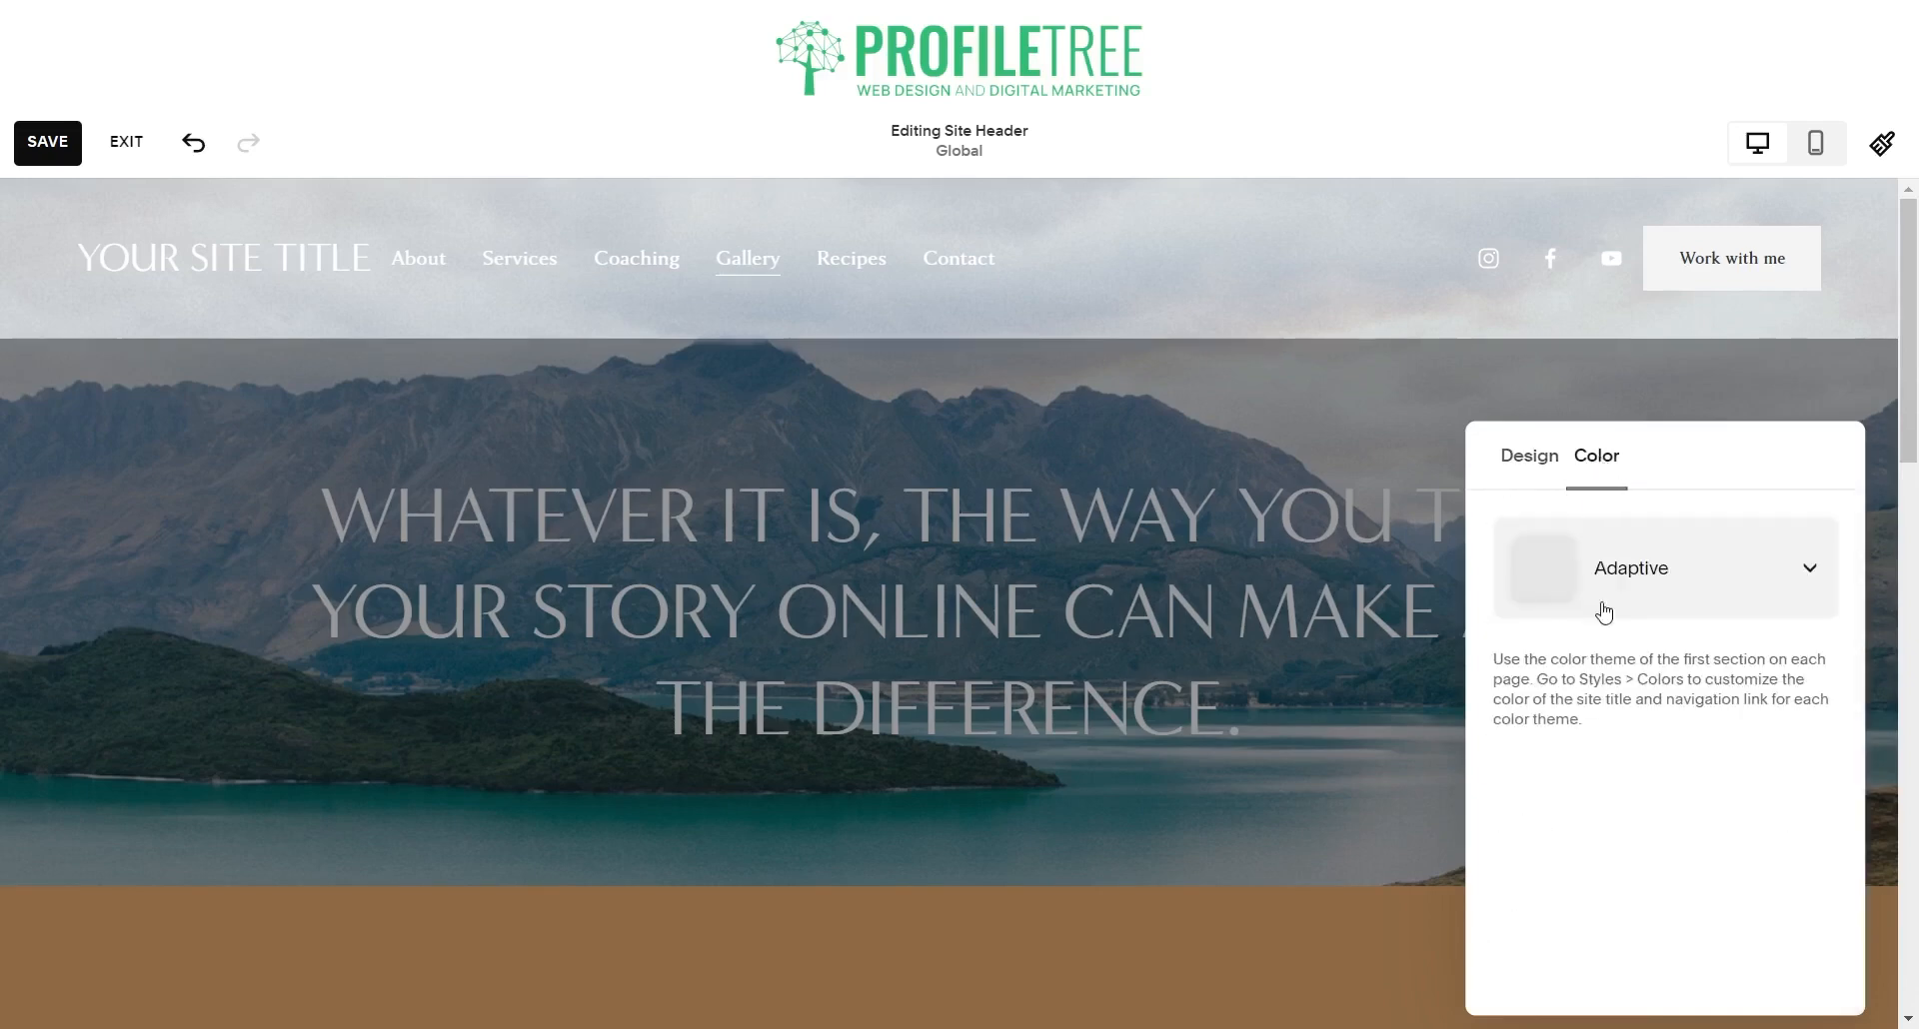
click(1655, 571)
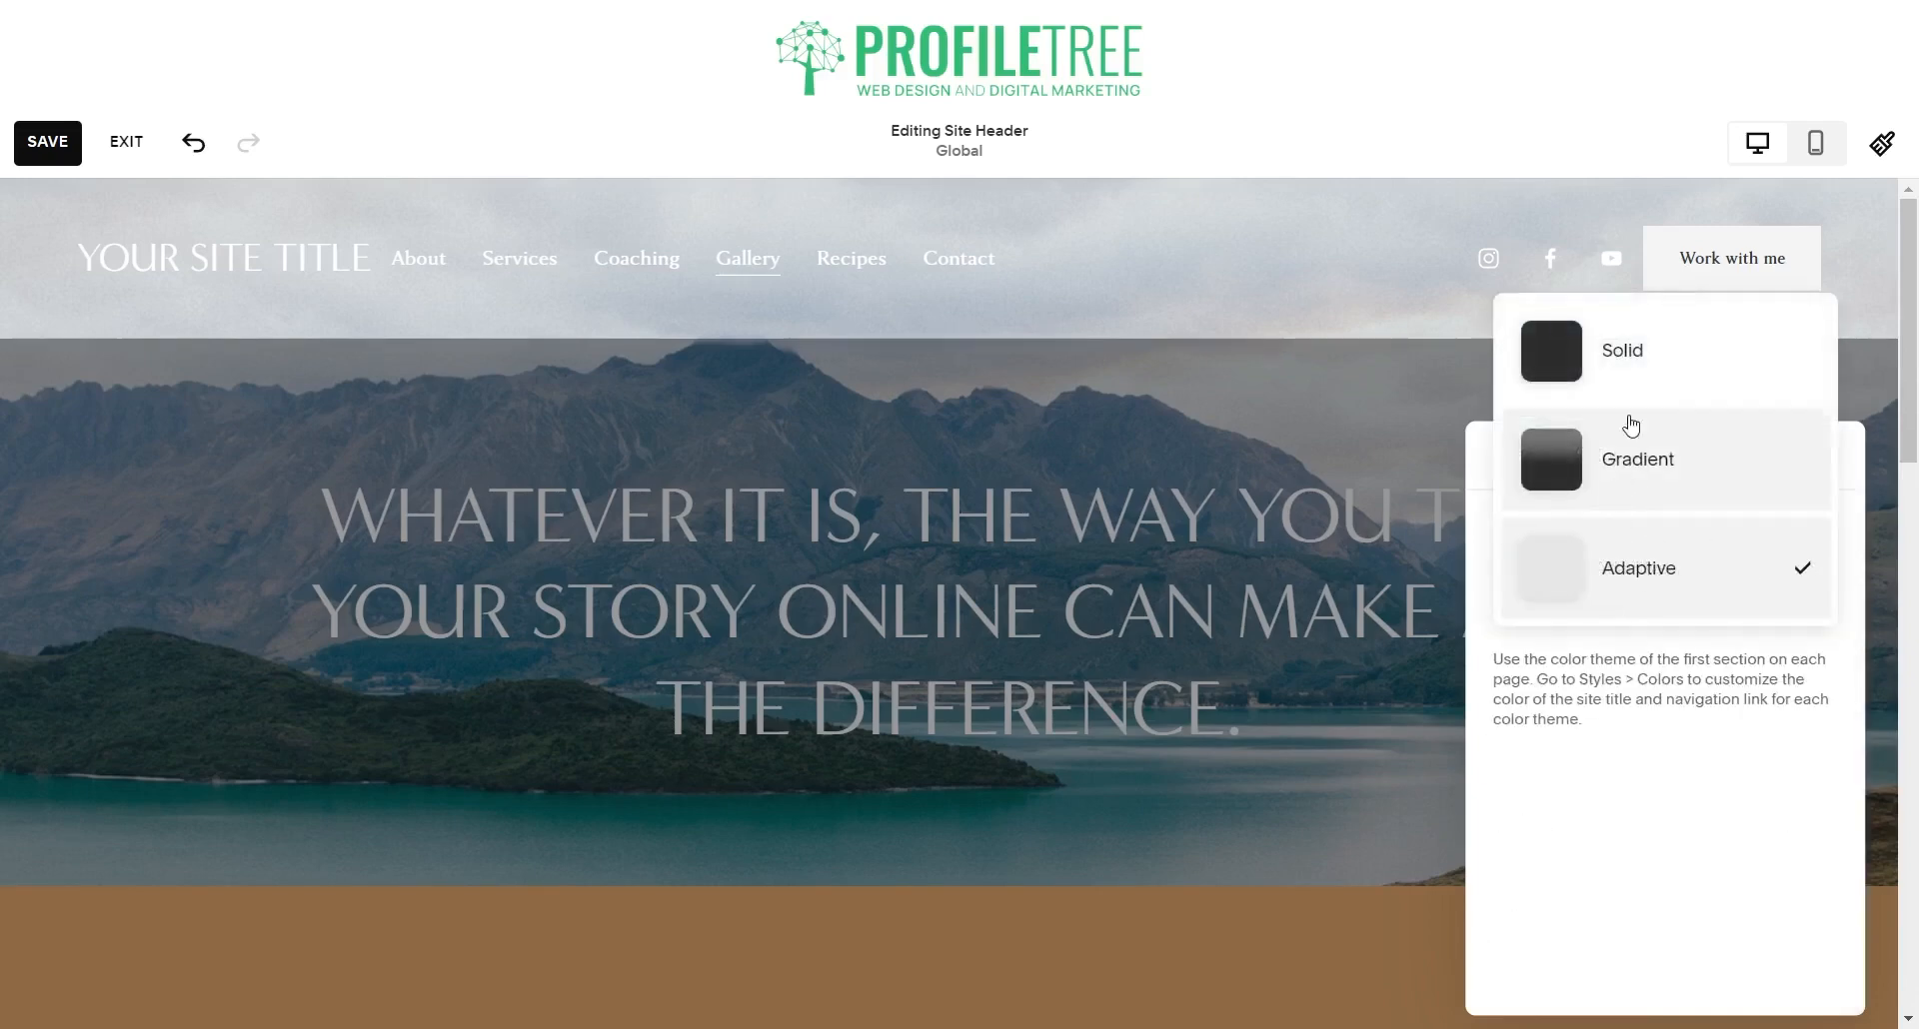
click(1687, 512)
click(1667, 571)
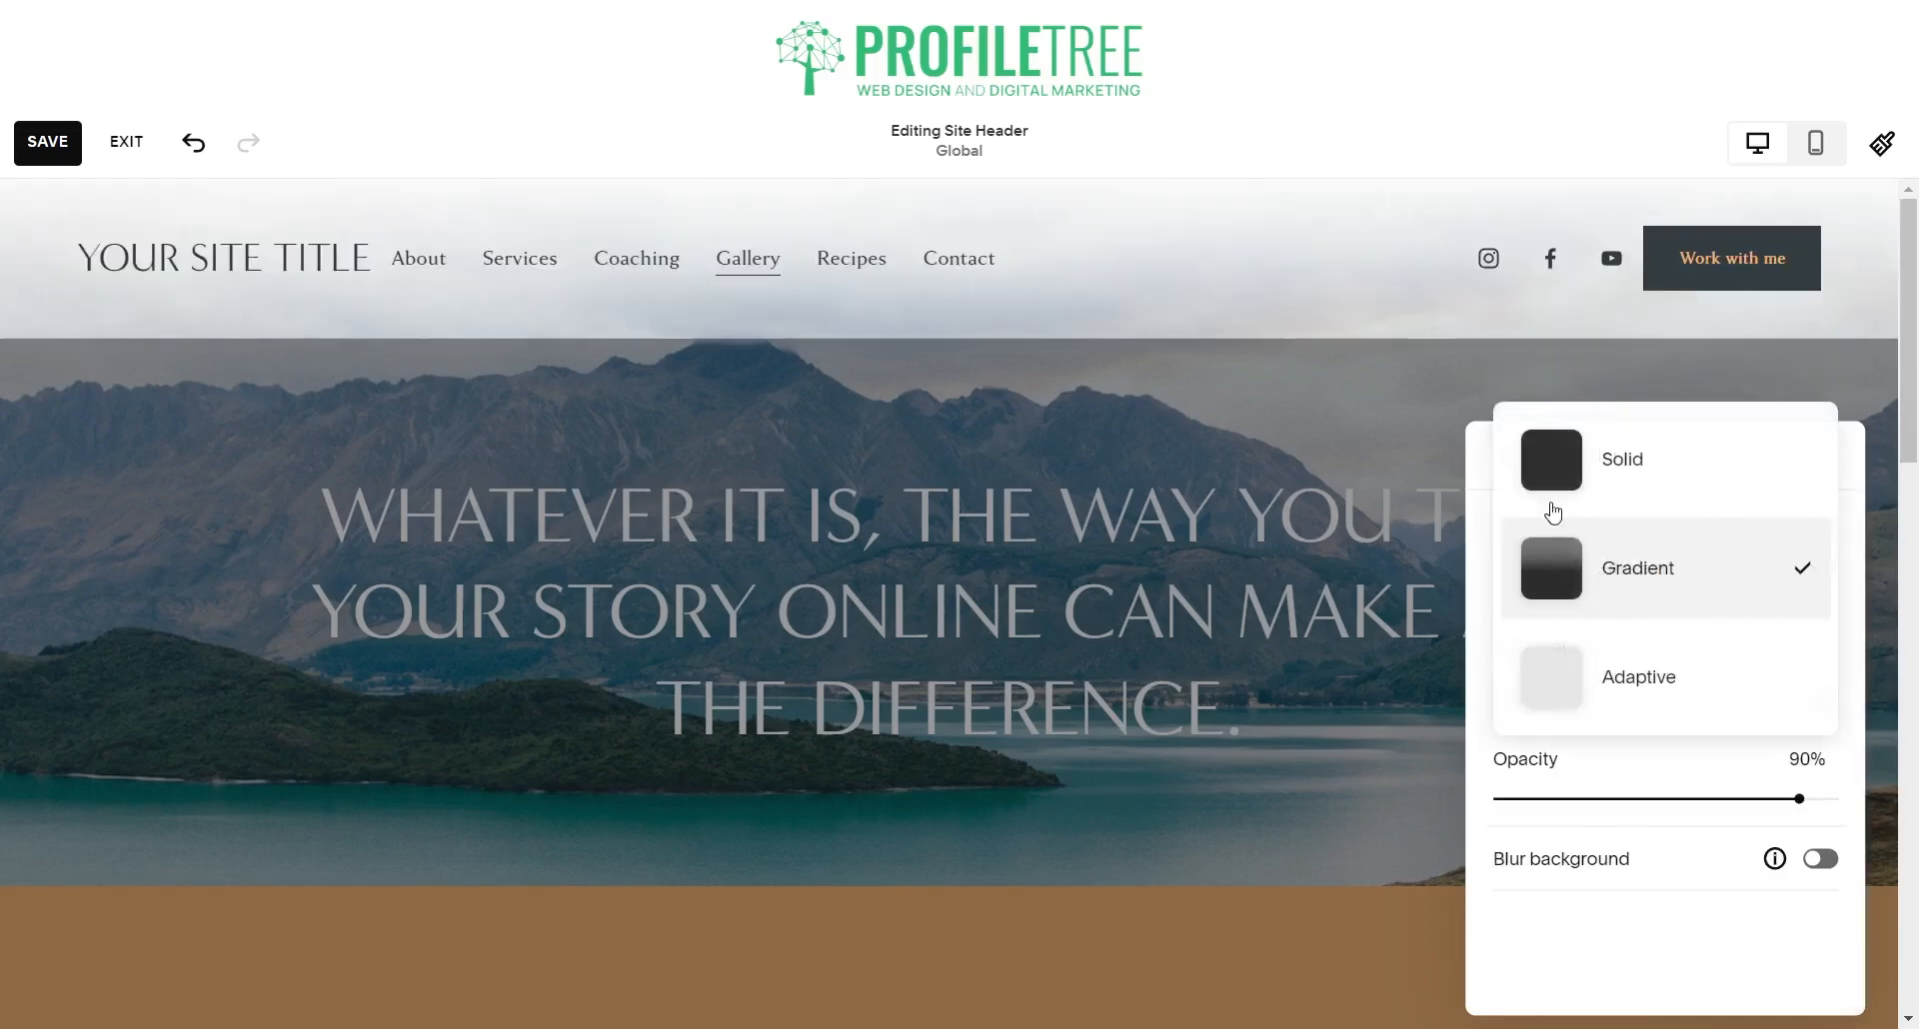
click(1681, 489)
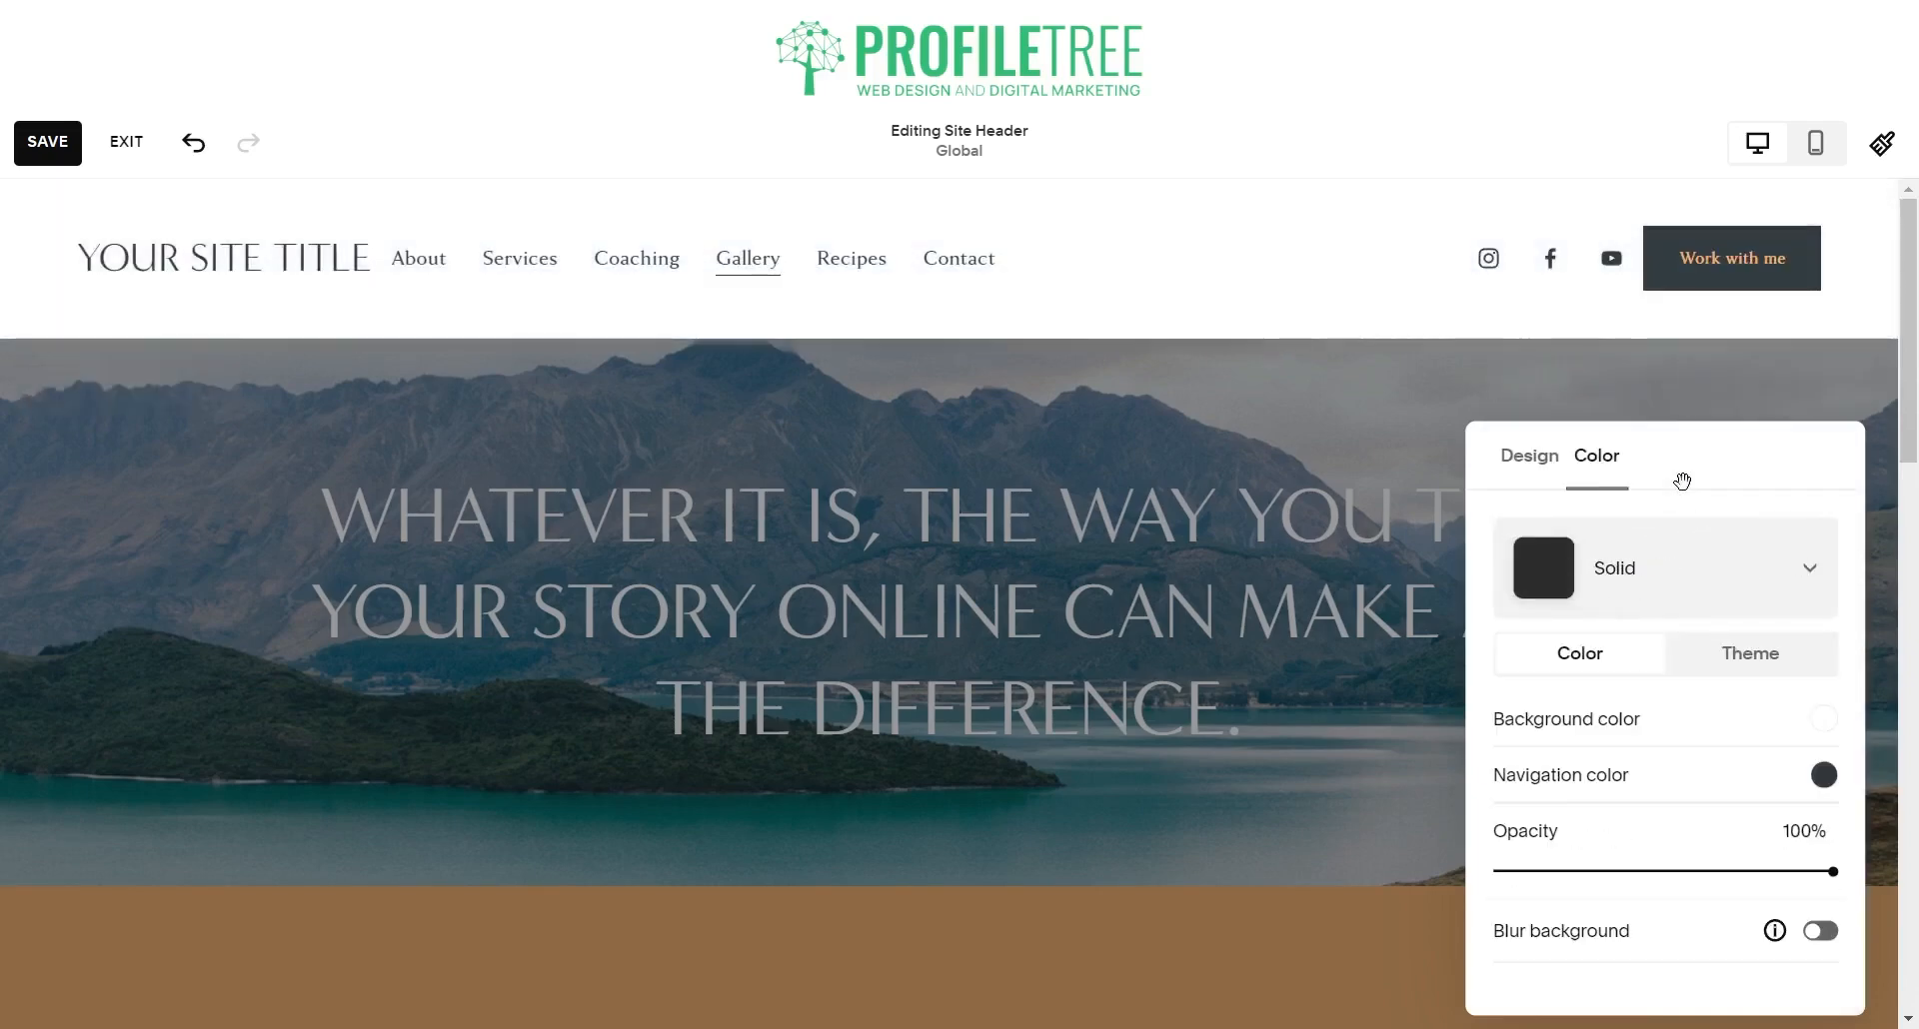
click(1748, 568)
click(1692, 775)
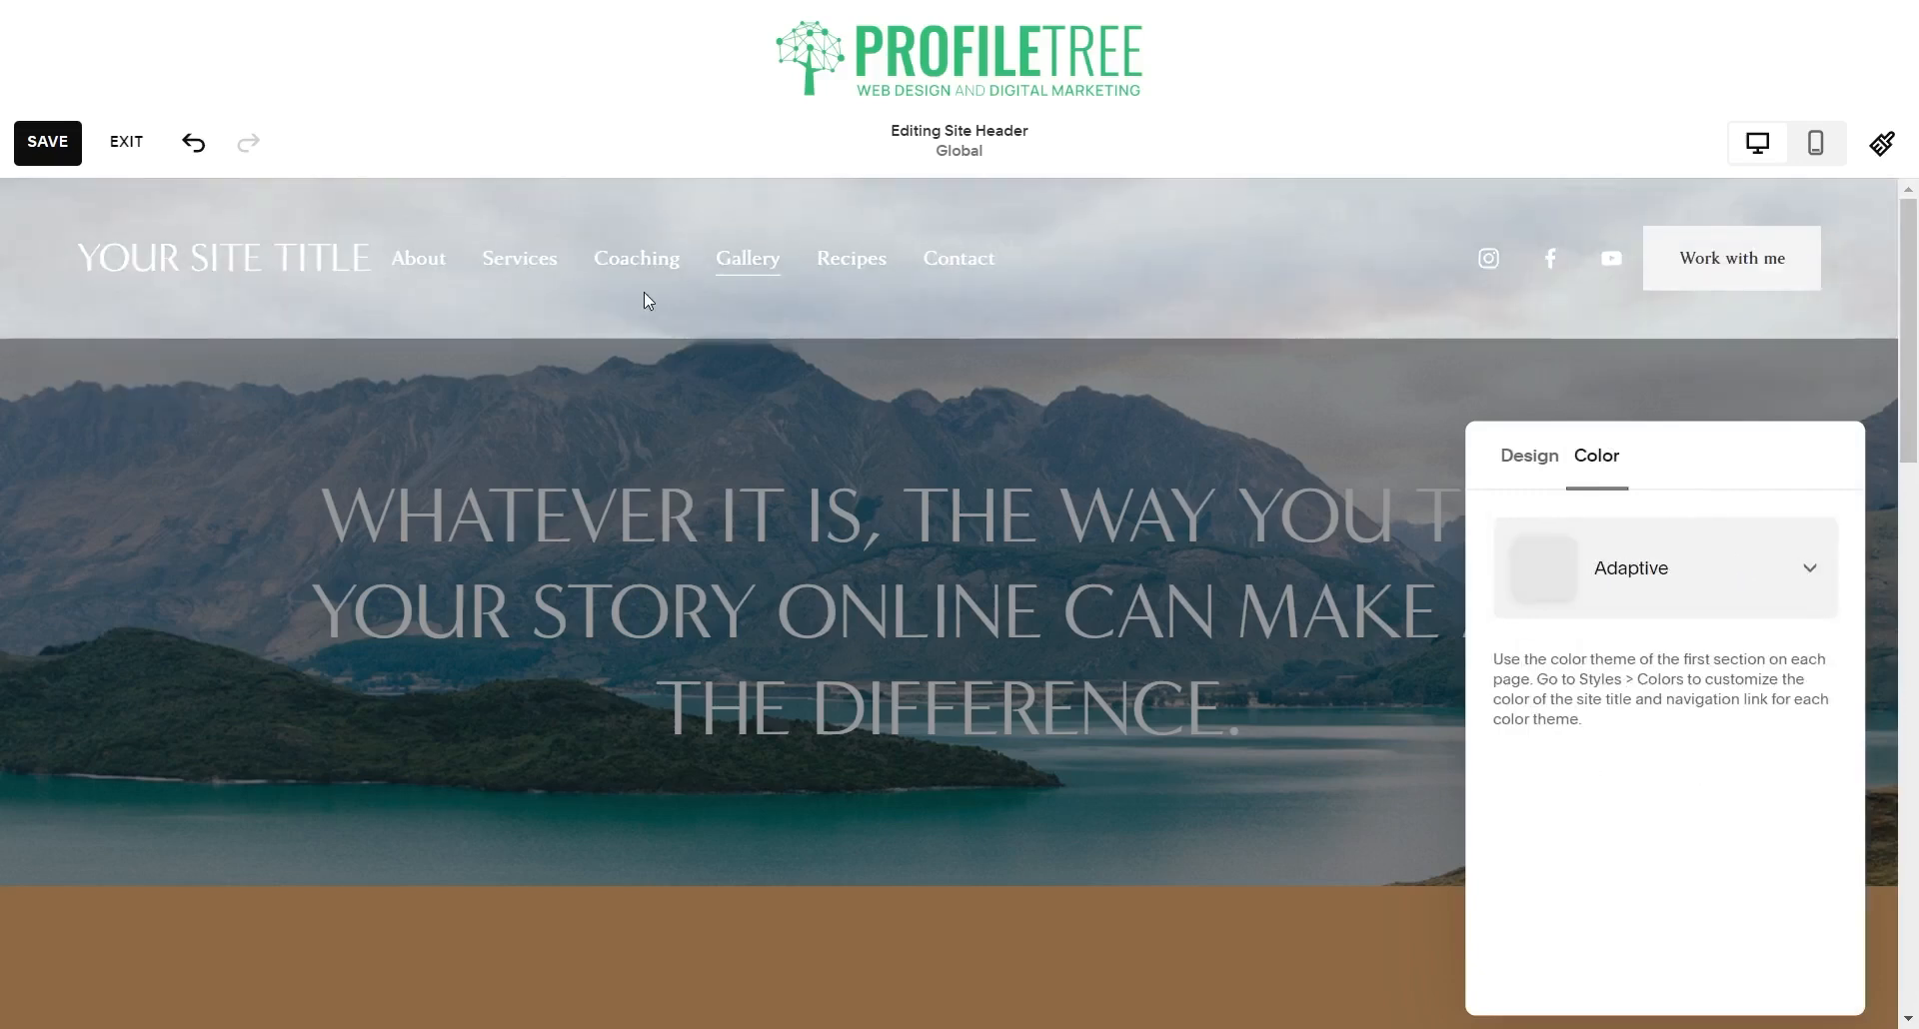
click(1529, 458)
click(1171, 395)
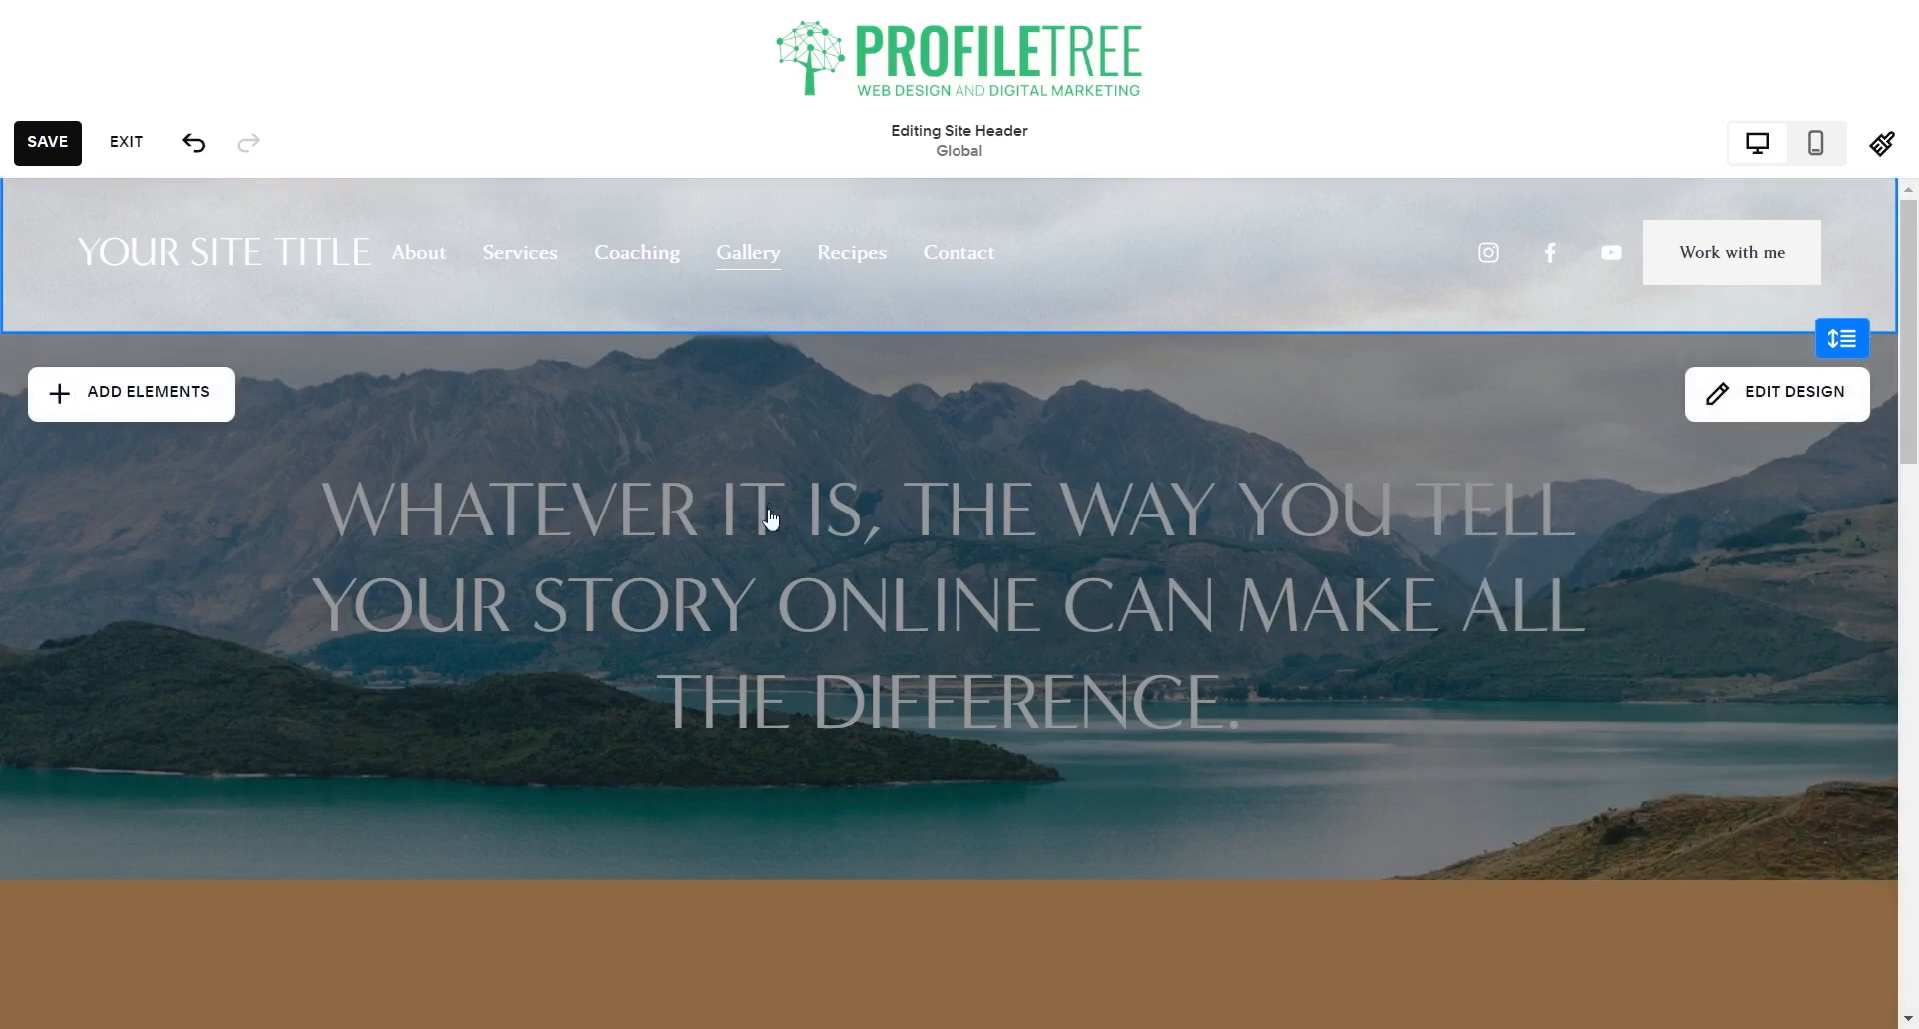
- Start editing the site footer and look through the newsletter section's format, background and color settings
scroll(763, 540, down, 15)
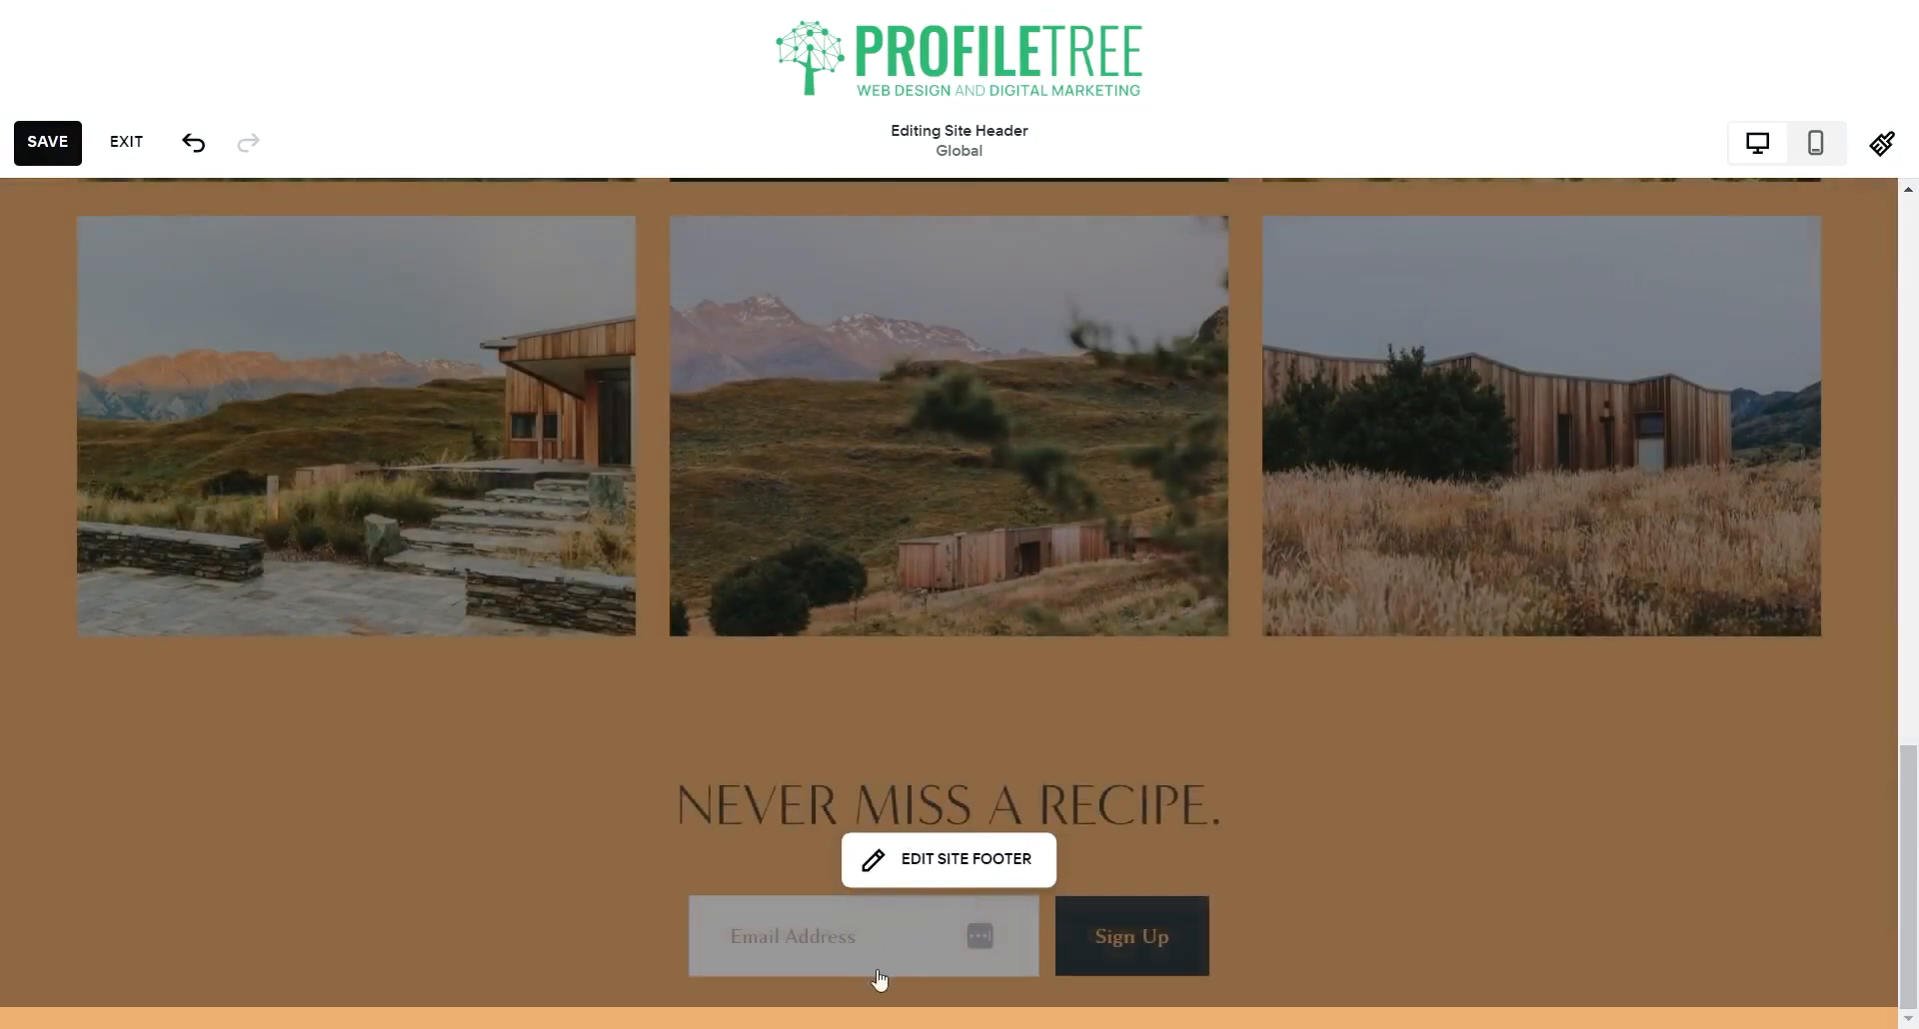
click(957, 876)
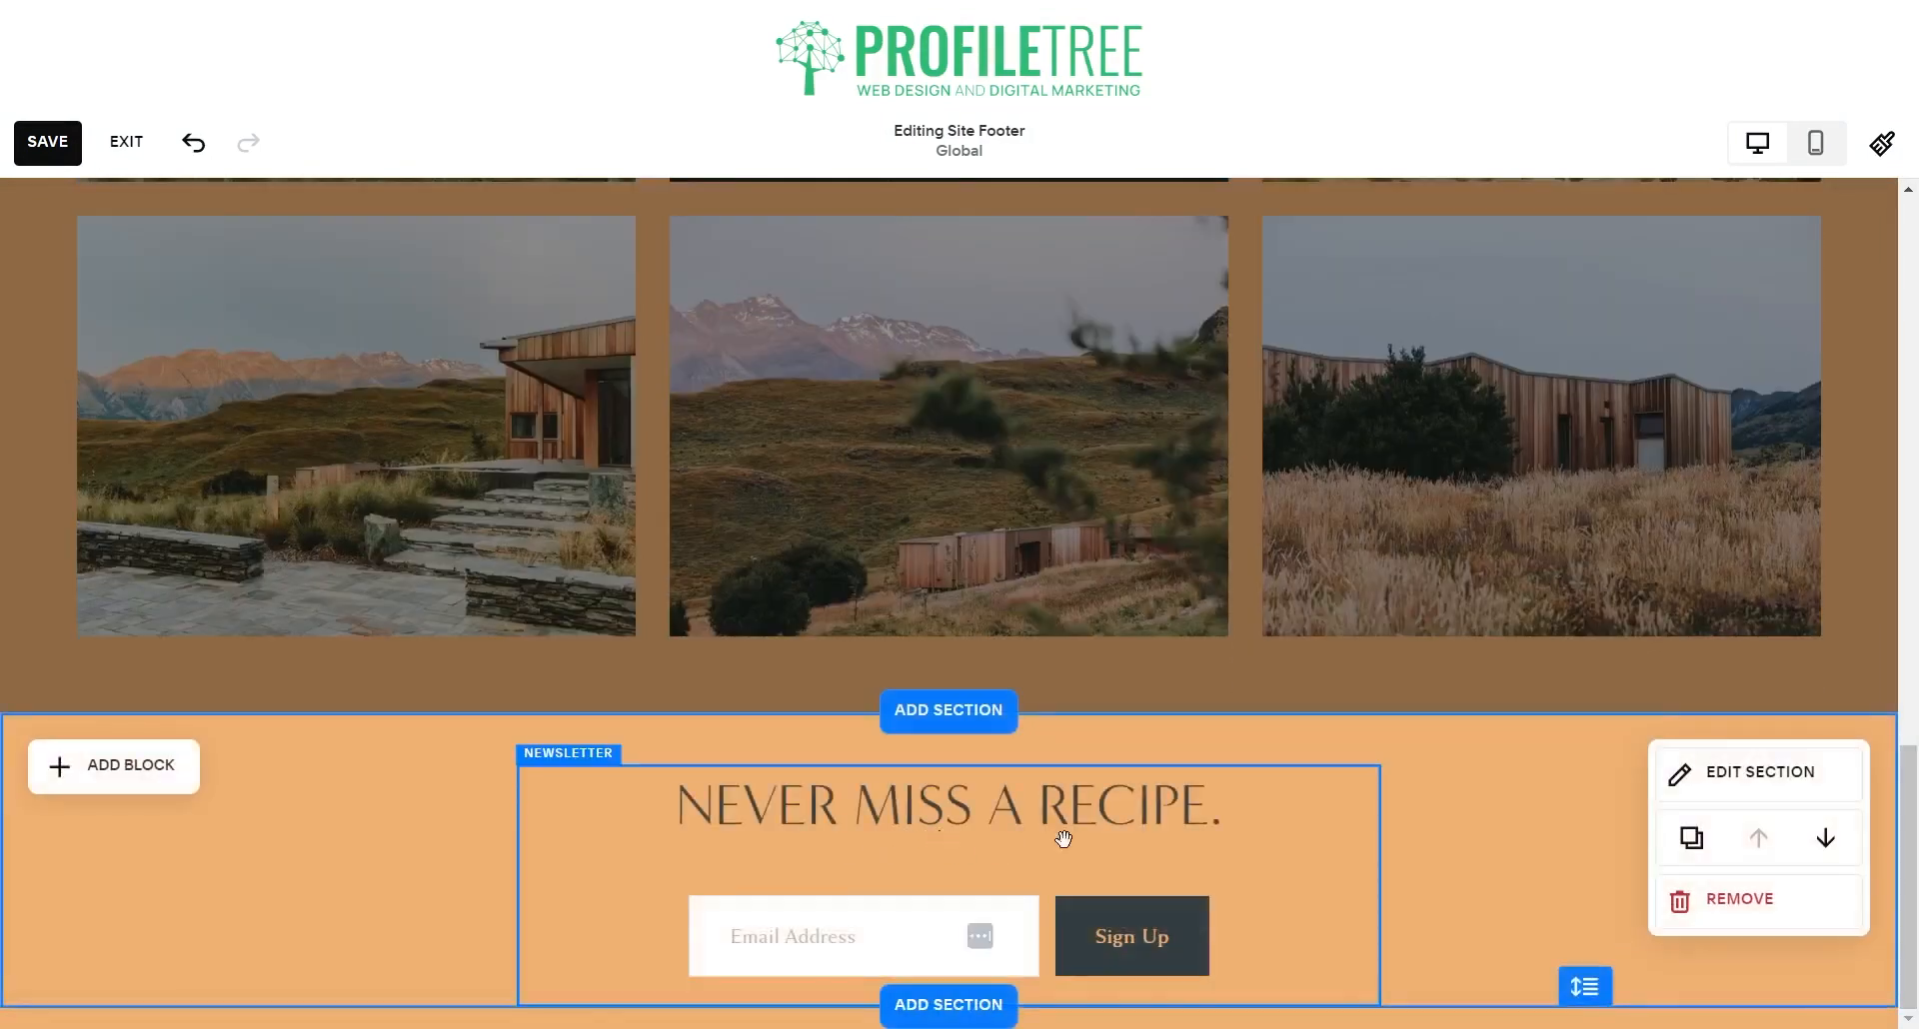
click(1782, 792)
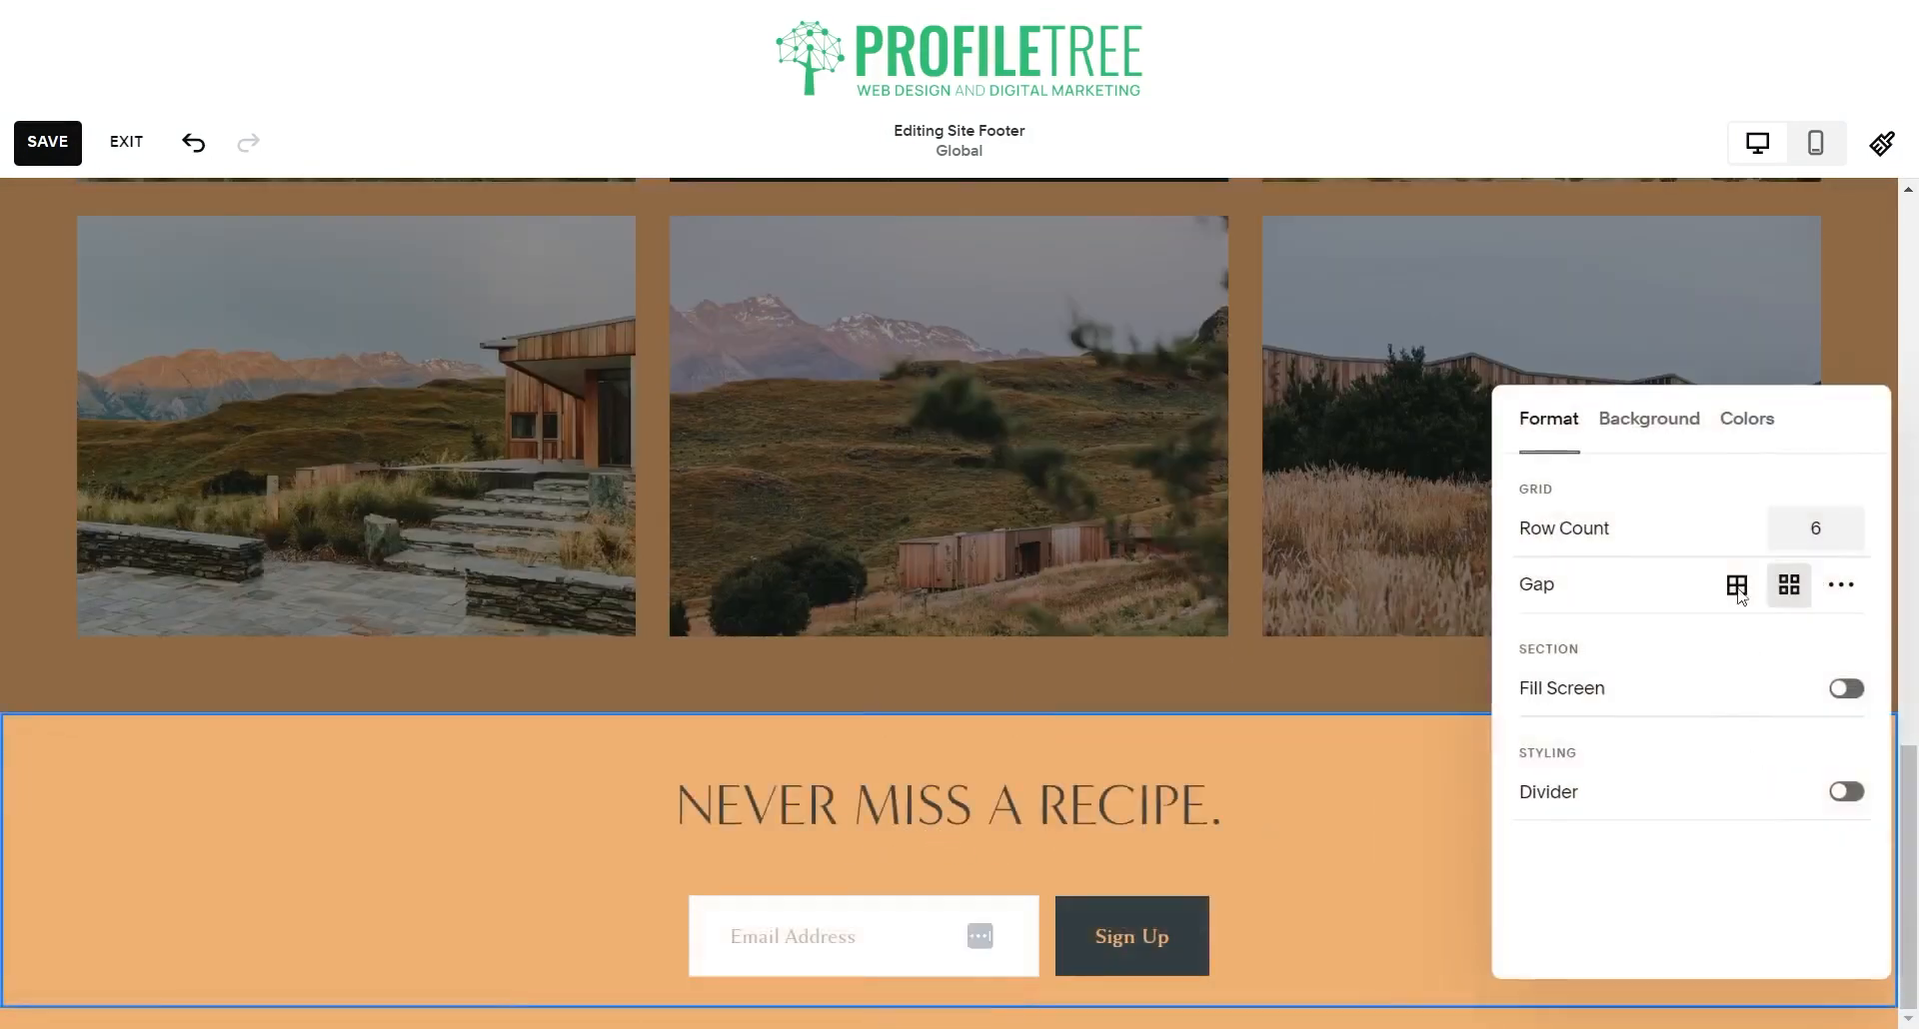
click(1659, 424)
click(1754, 420)
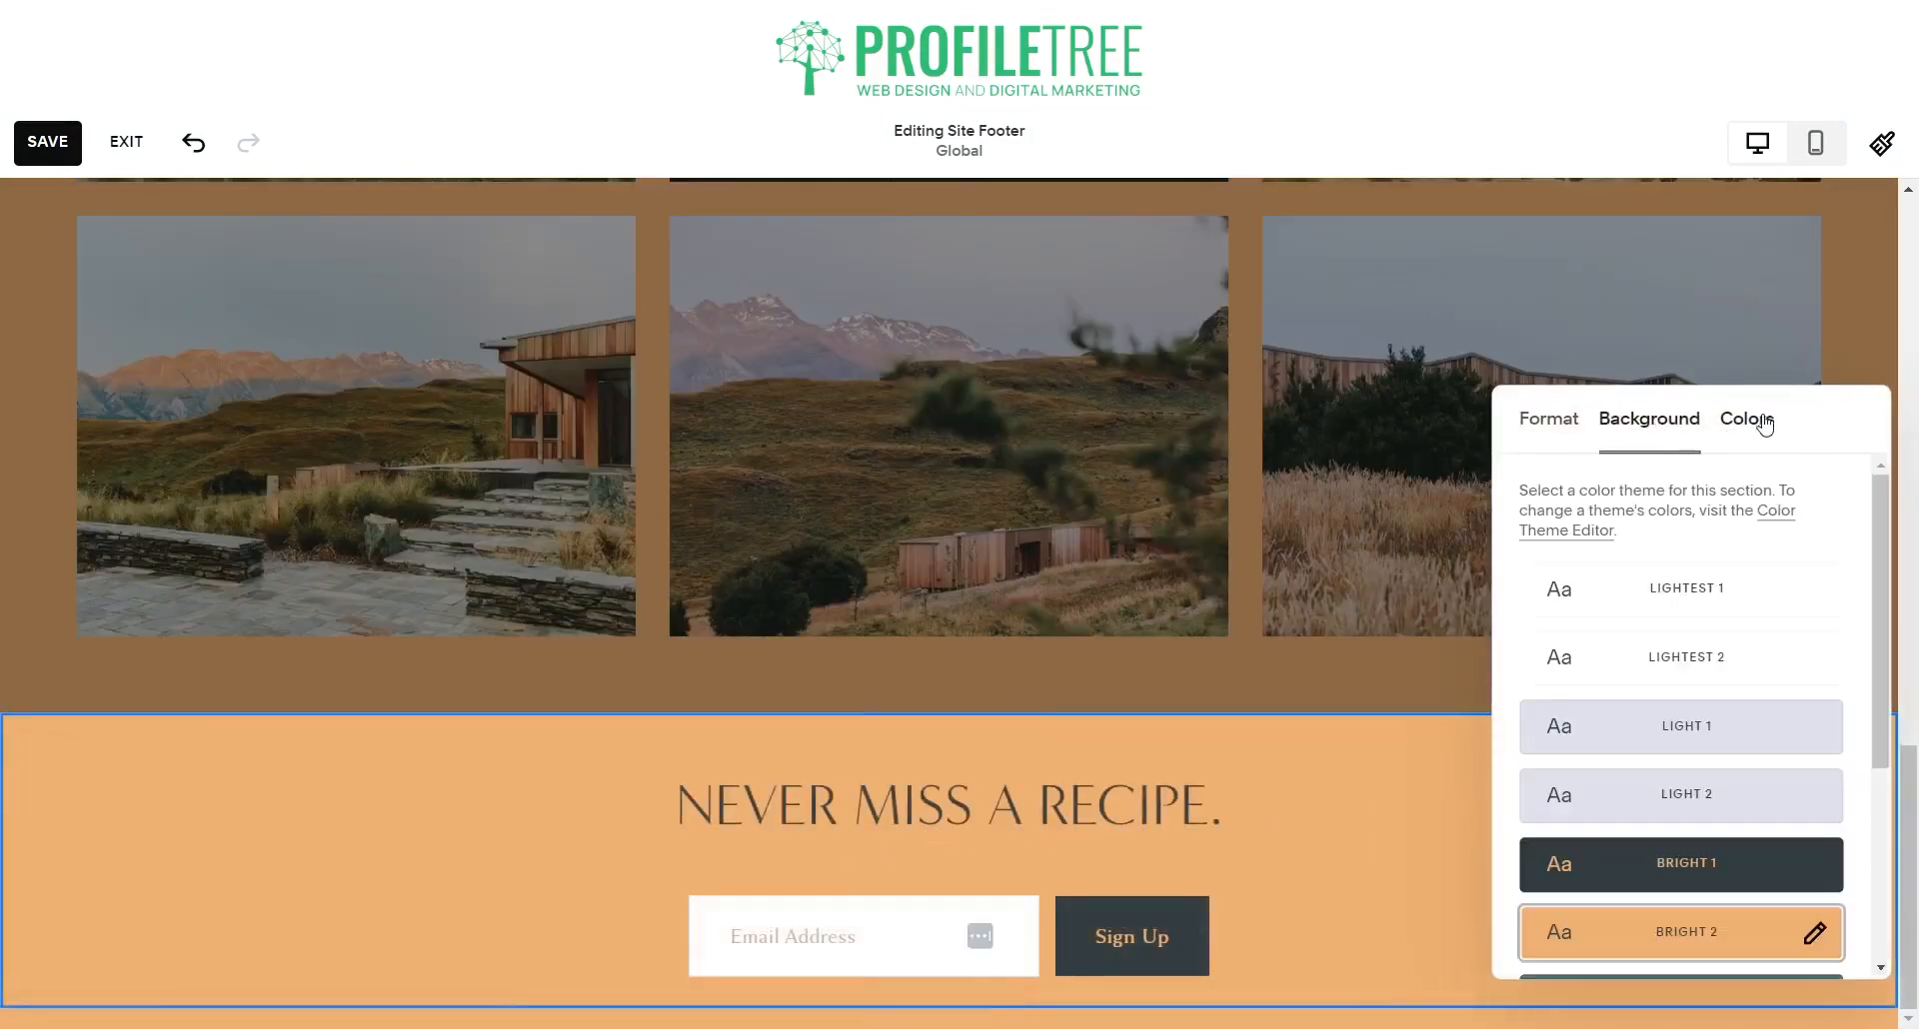
- Review the newsletter section's background and format settings, then check which blocks can be added to the footer without adding one
click(1647, 418)
click(1555, 419)
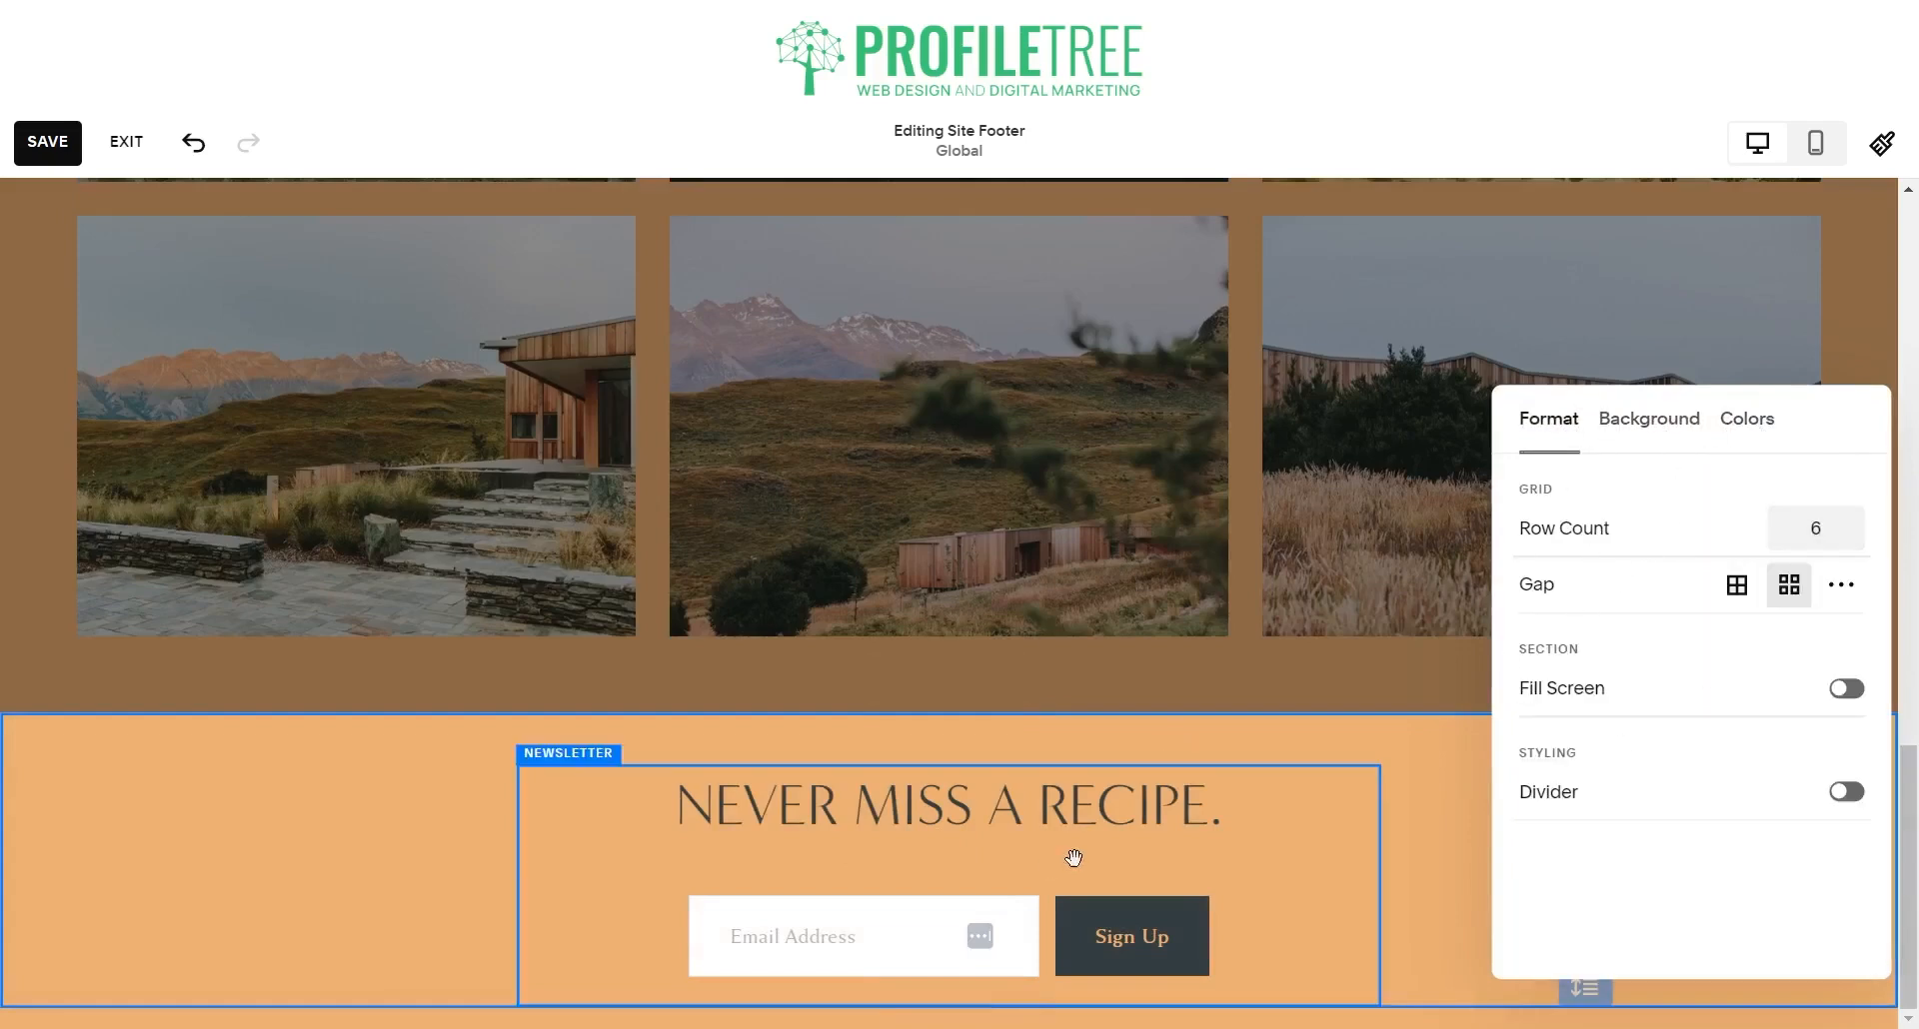
click(1423, 779)
click(162, 768)
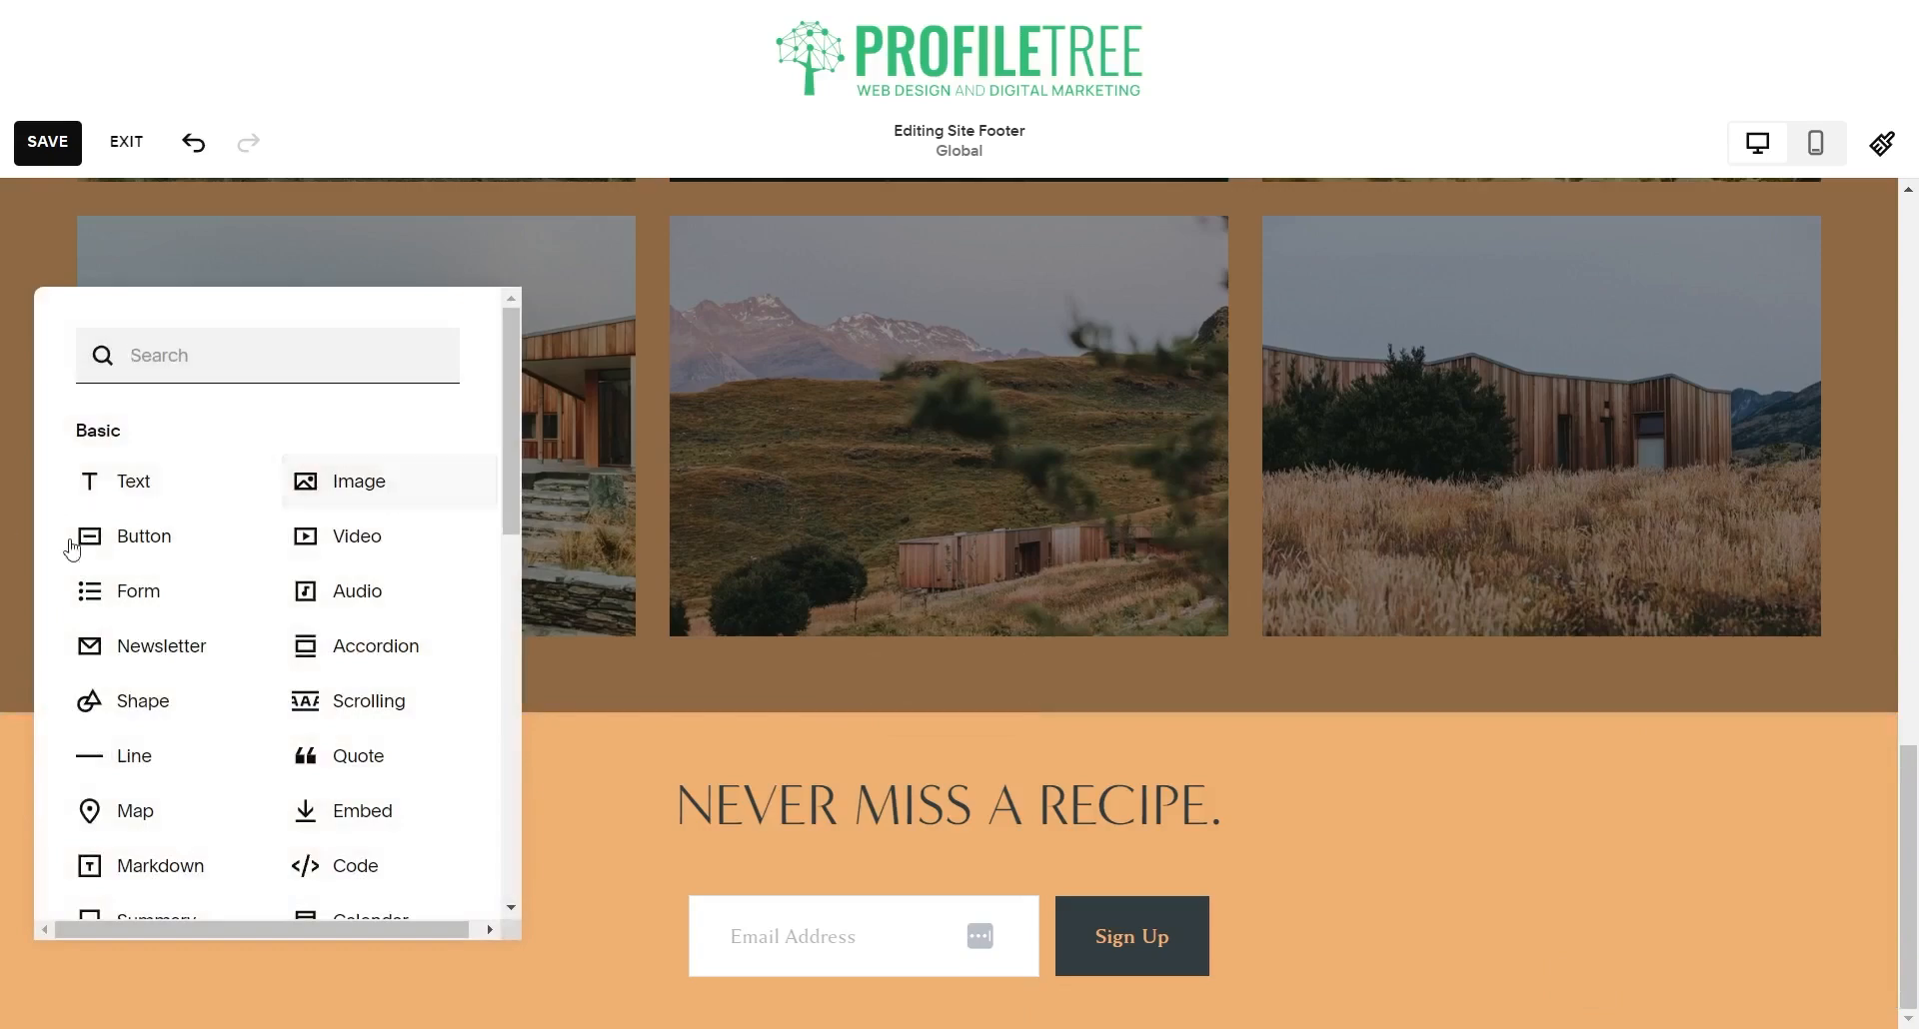
click(1695, 847)
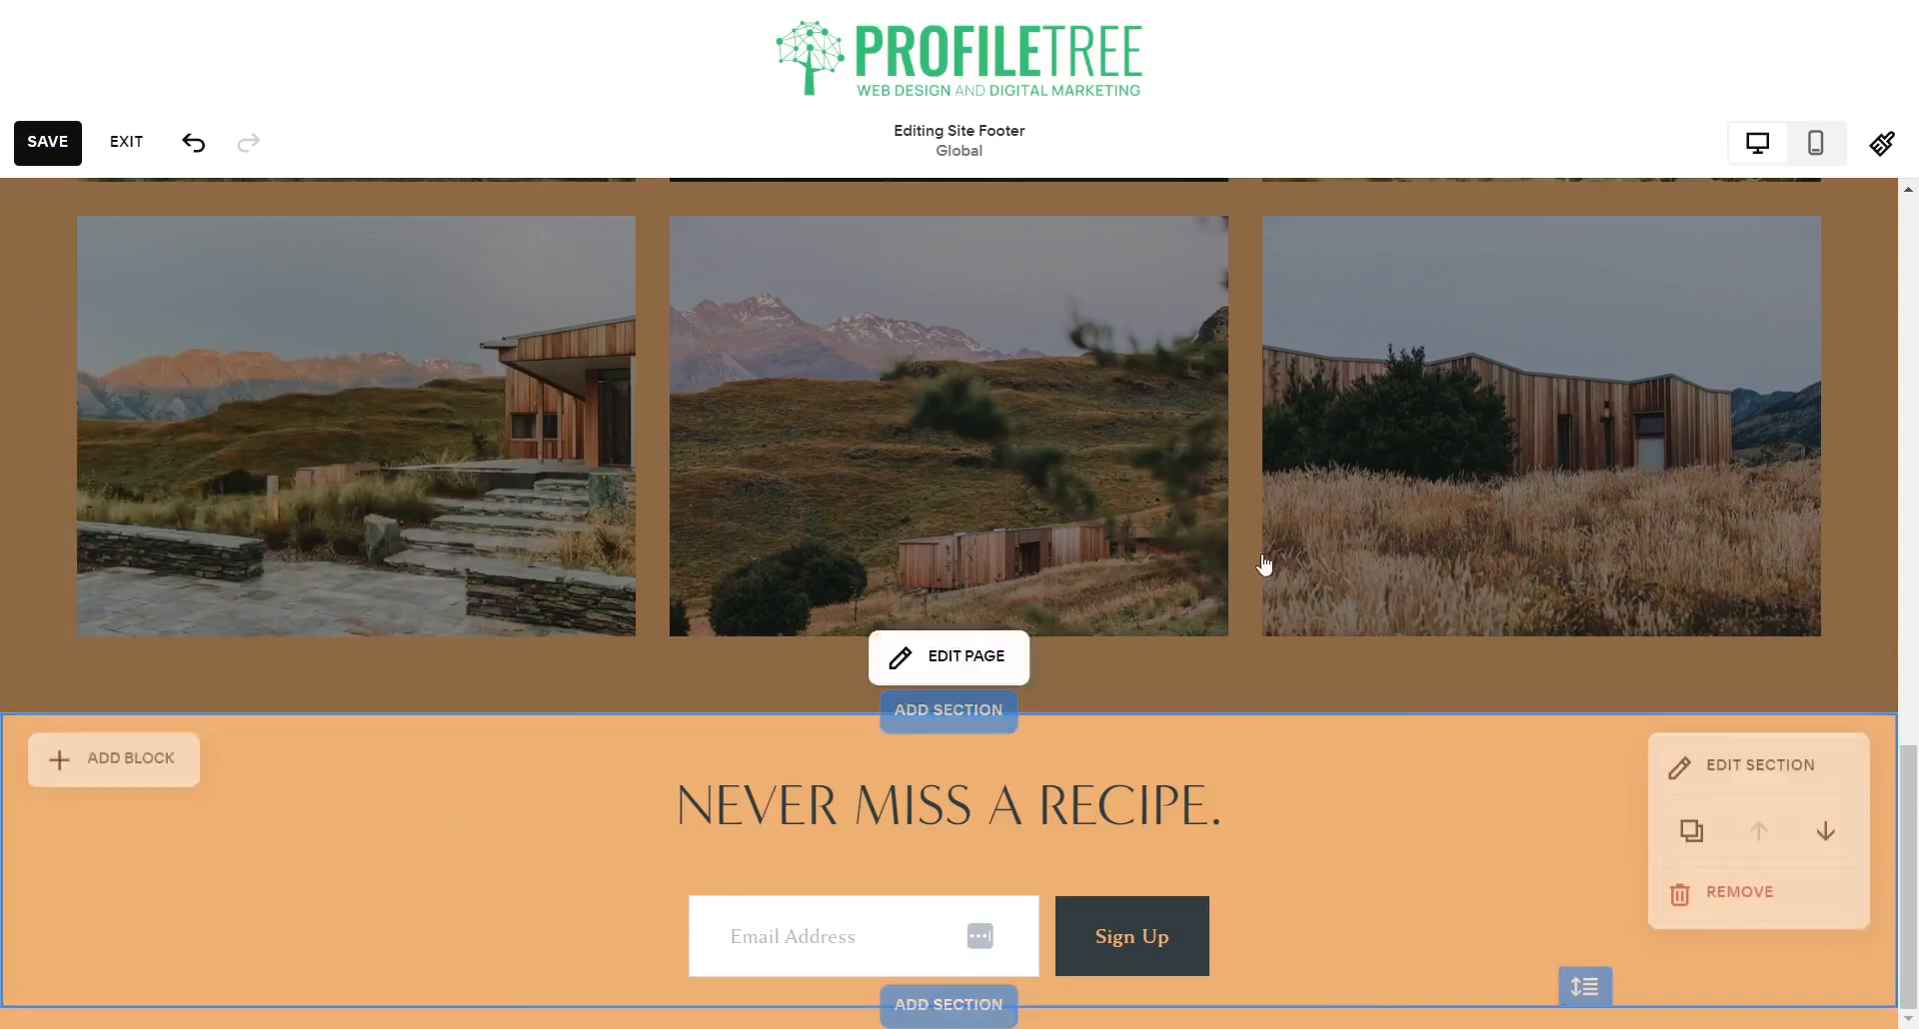
- Exit the site footer editor and discard the unsaved changes
scroll(1263, 561, up, 15)
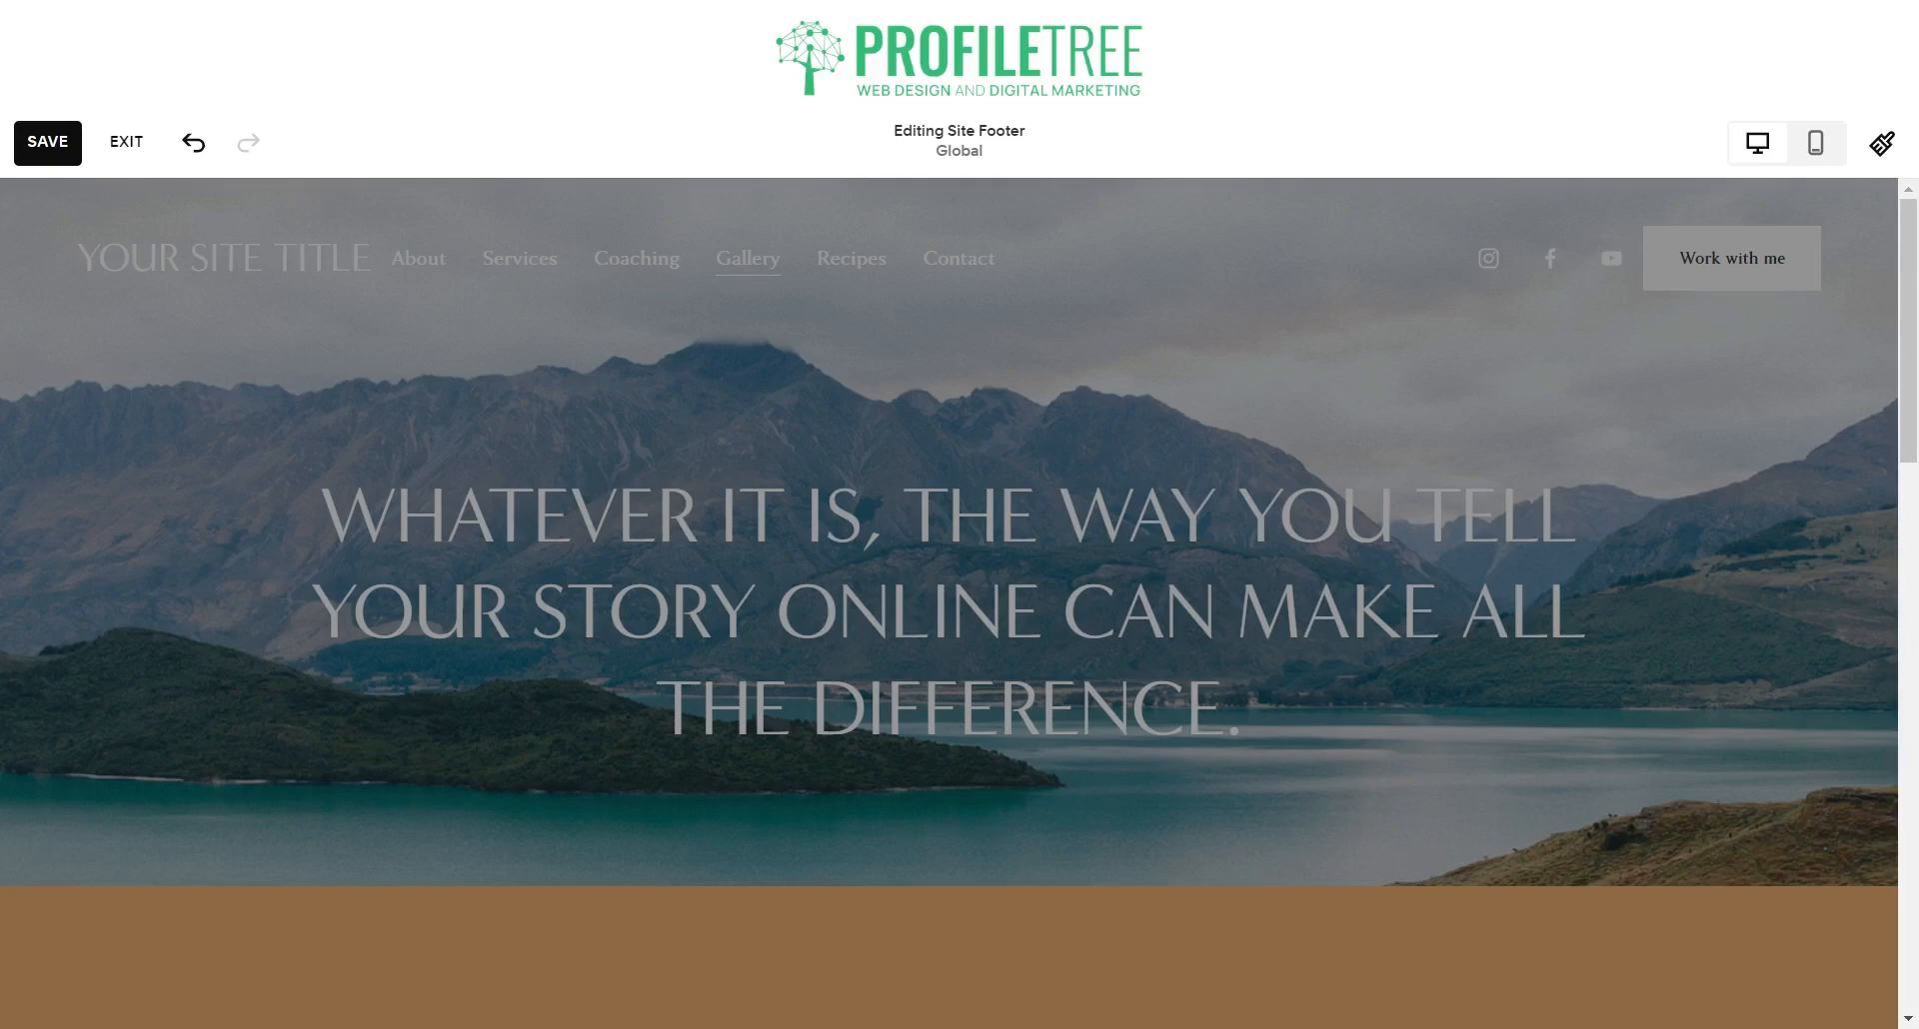
click(133, 140)
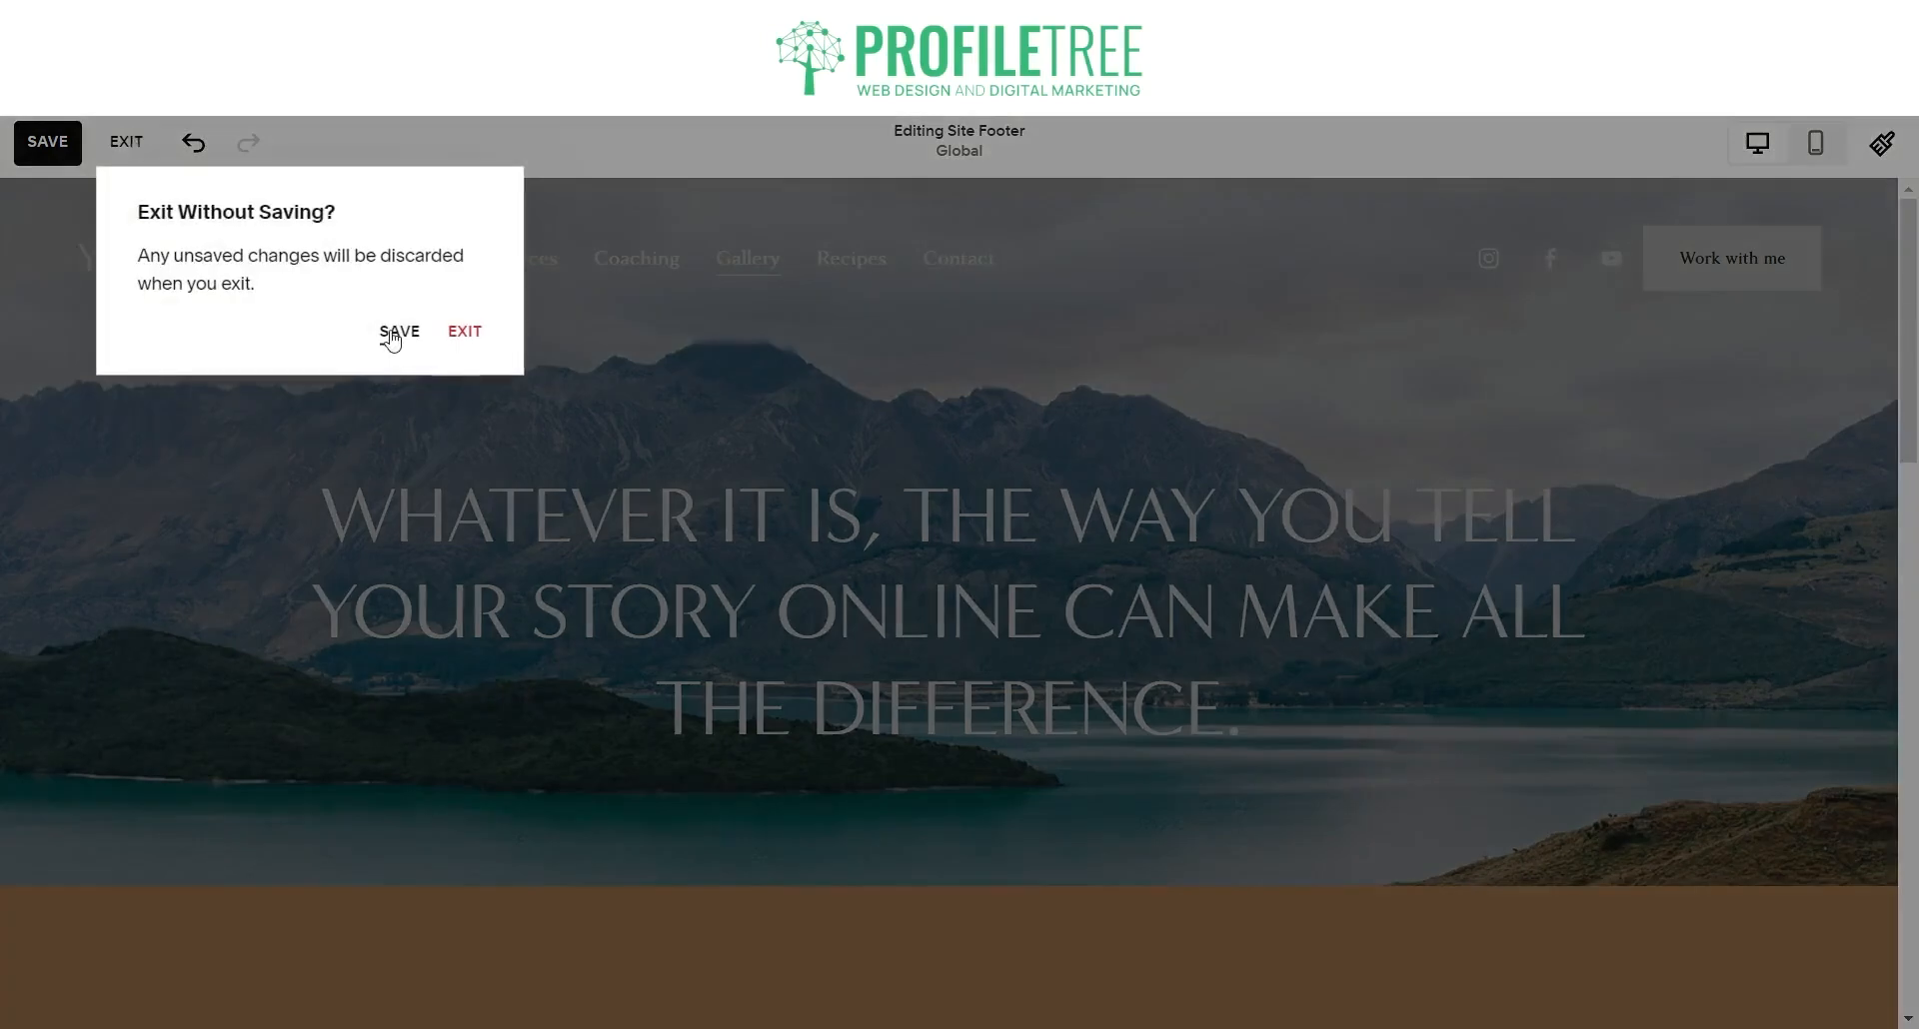
click(470, 336)
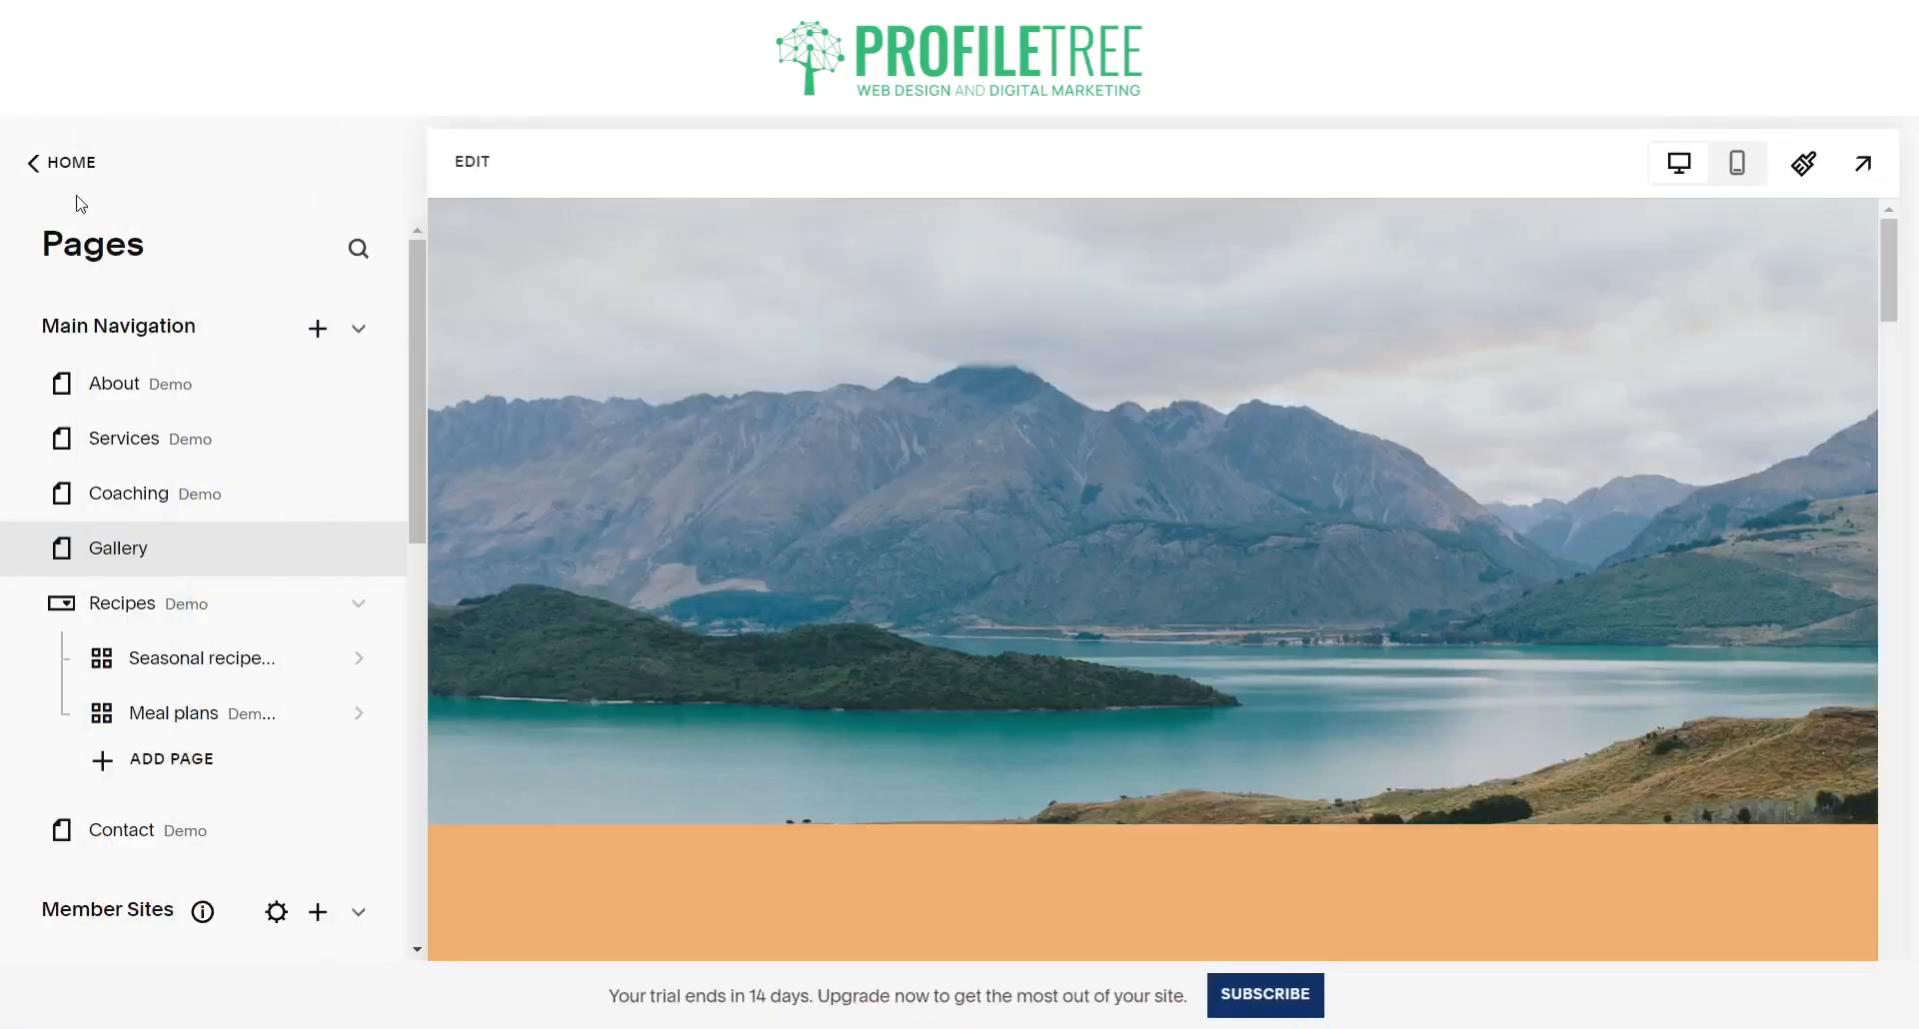
- Return to the pages list and examine the About page's Advanced settings for header code injection, then close them
click(45, 162)
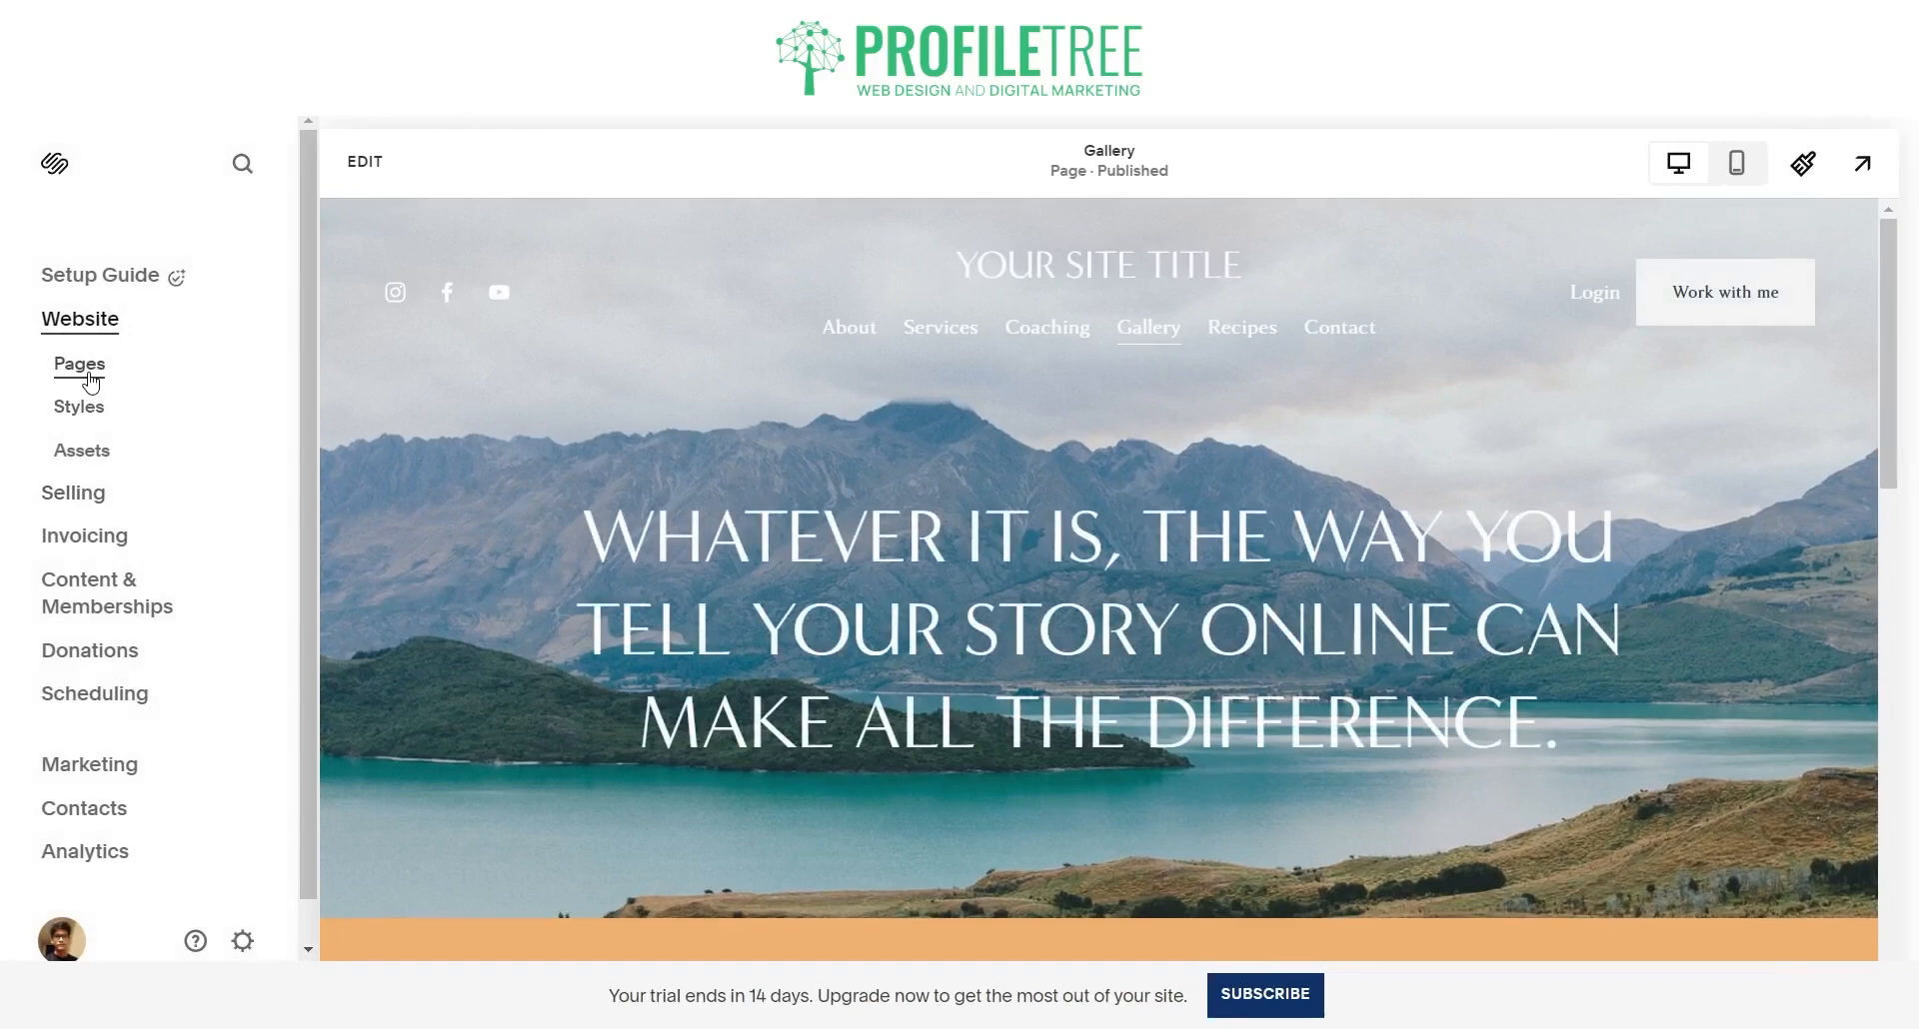
click(91, 380)
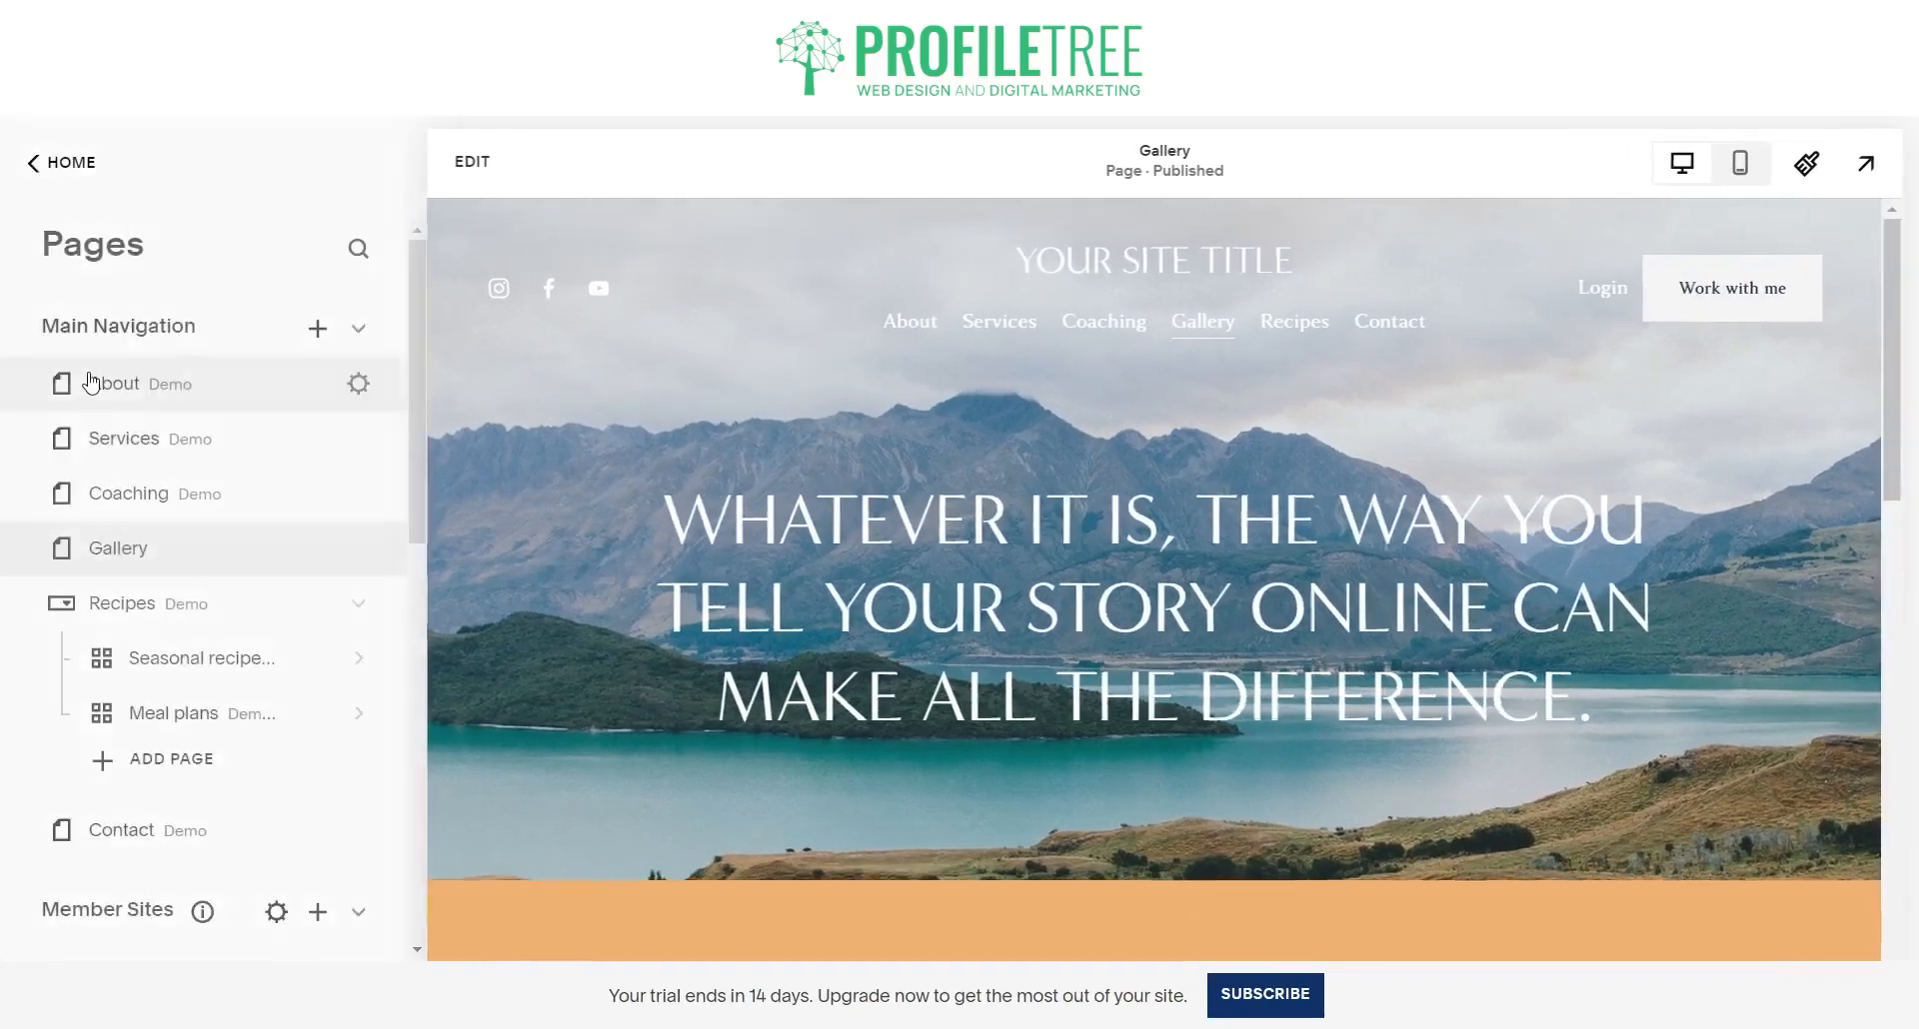
click(358, 385)
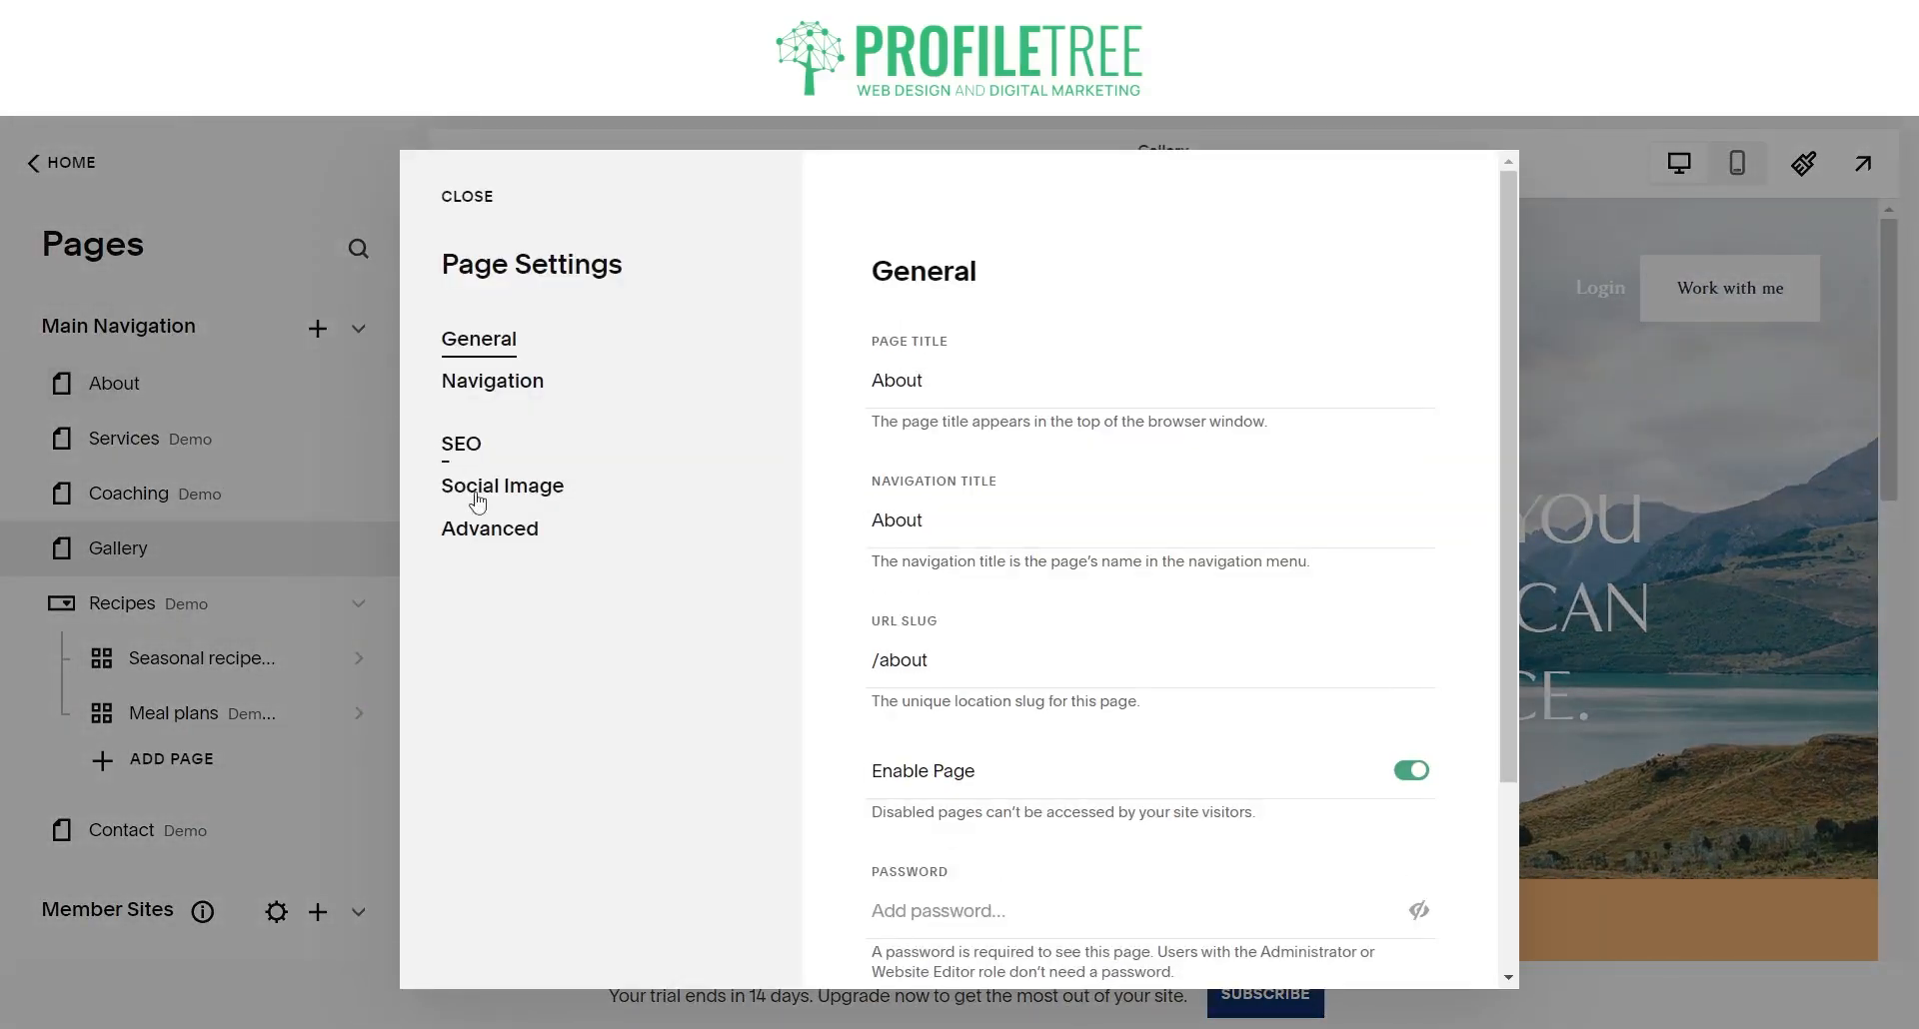
click(487, 530)
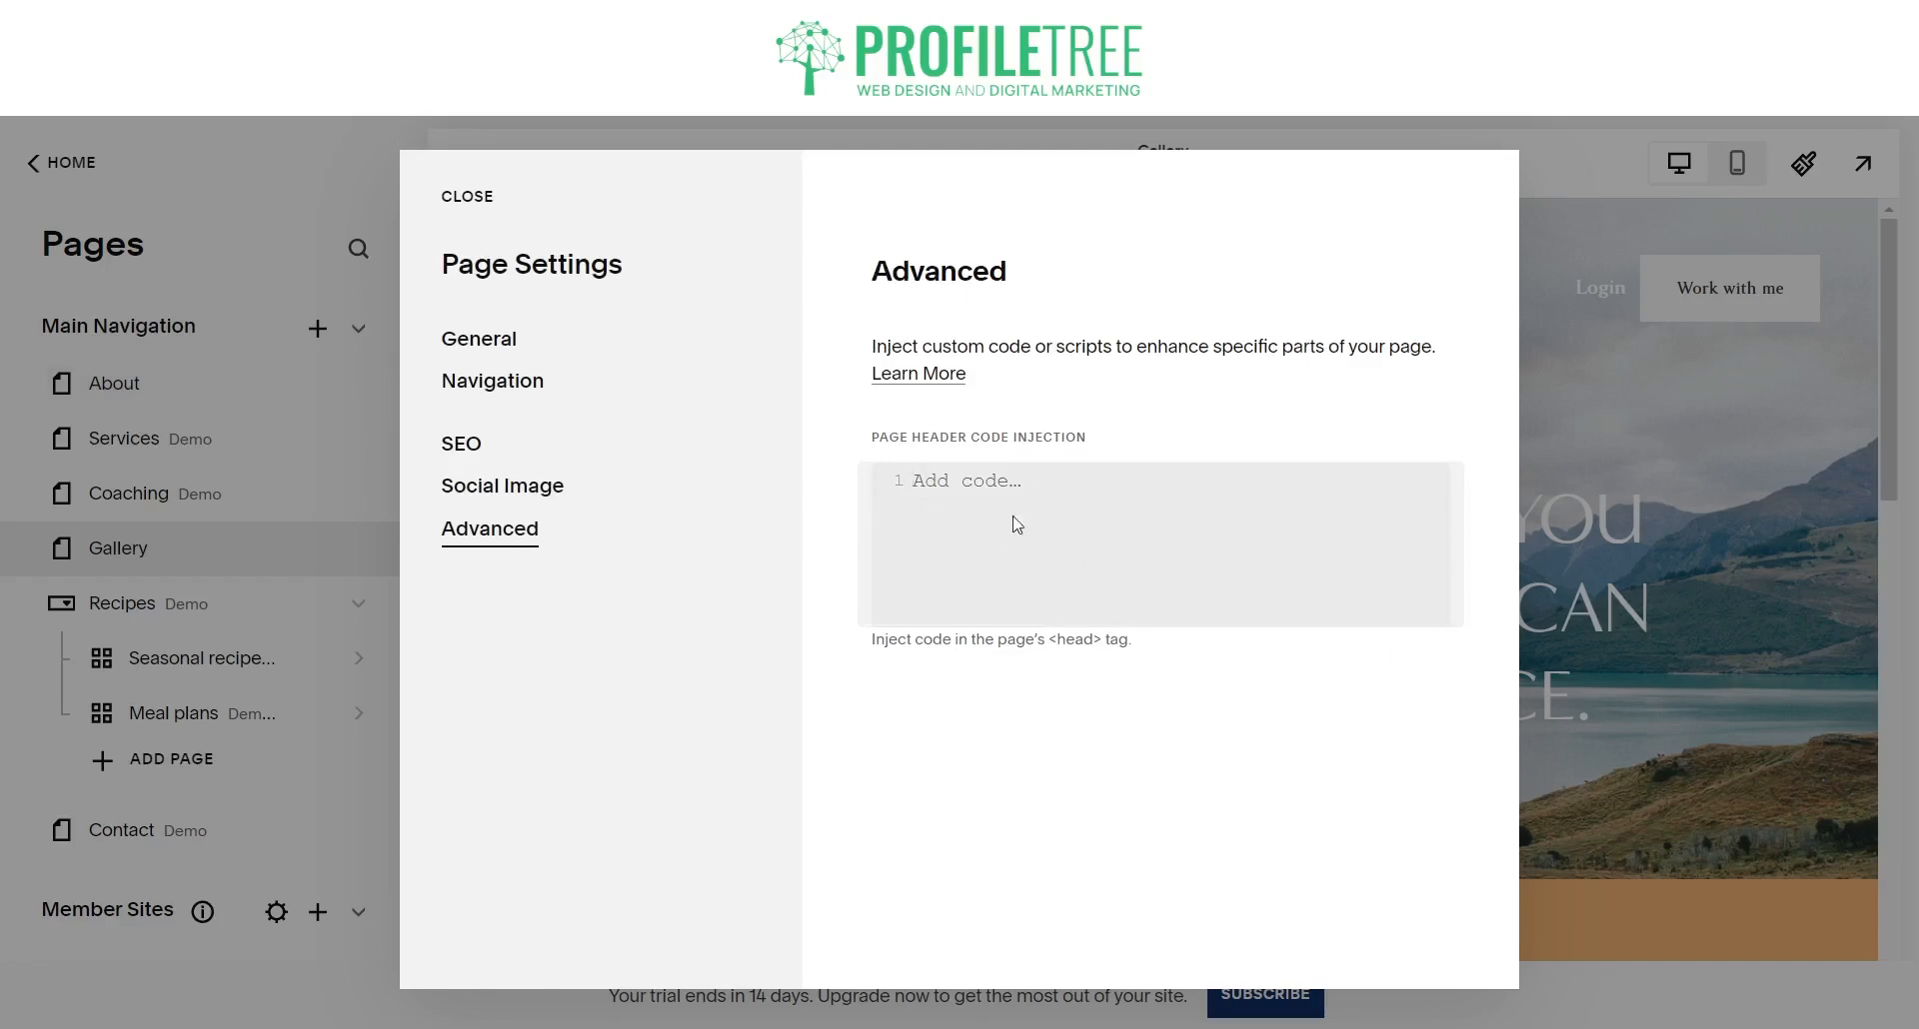
drag(860, 439, 1094, 447)
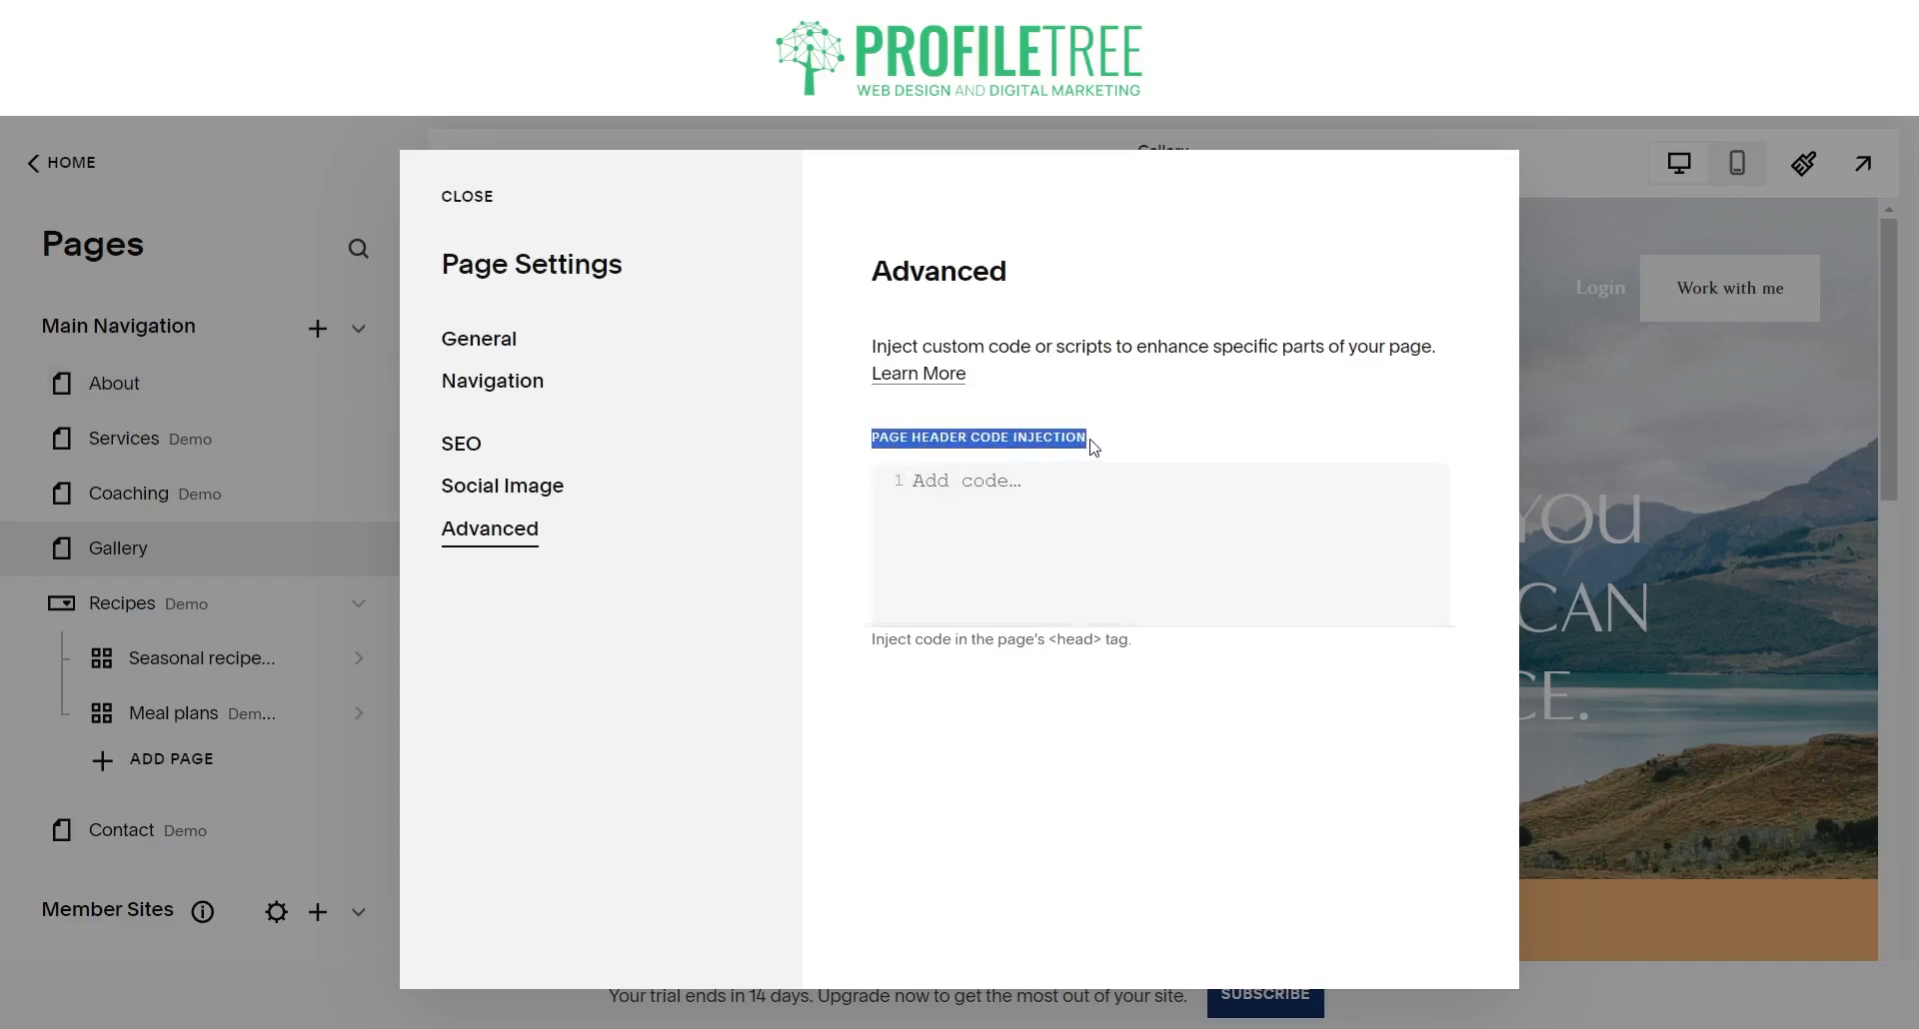
click(981, 601)
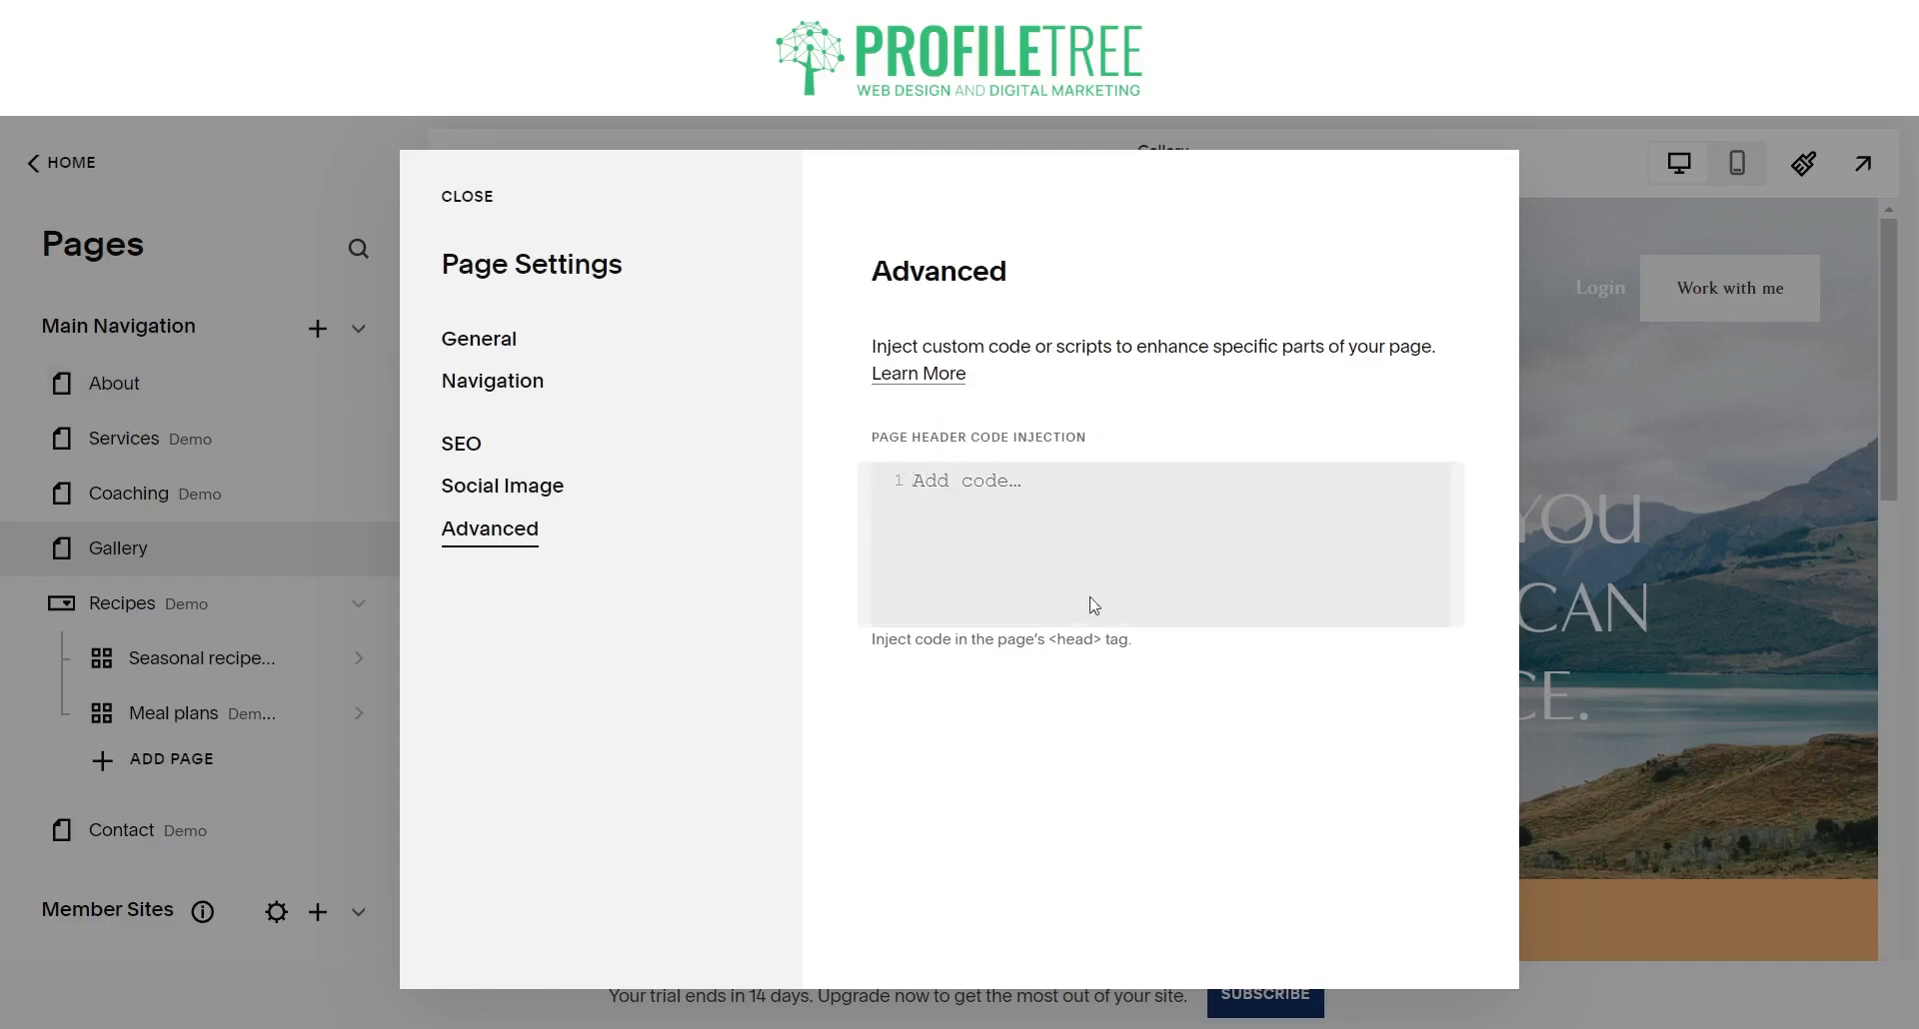
click(468, 202)
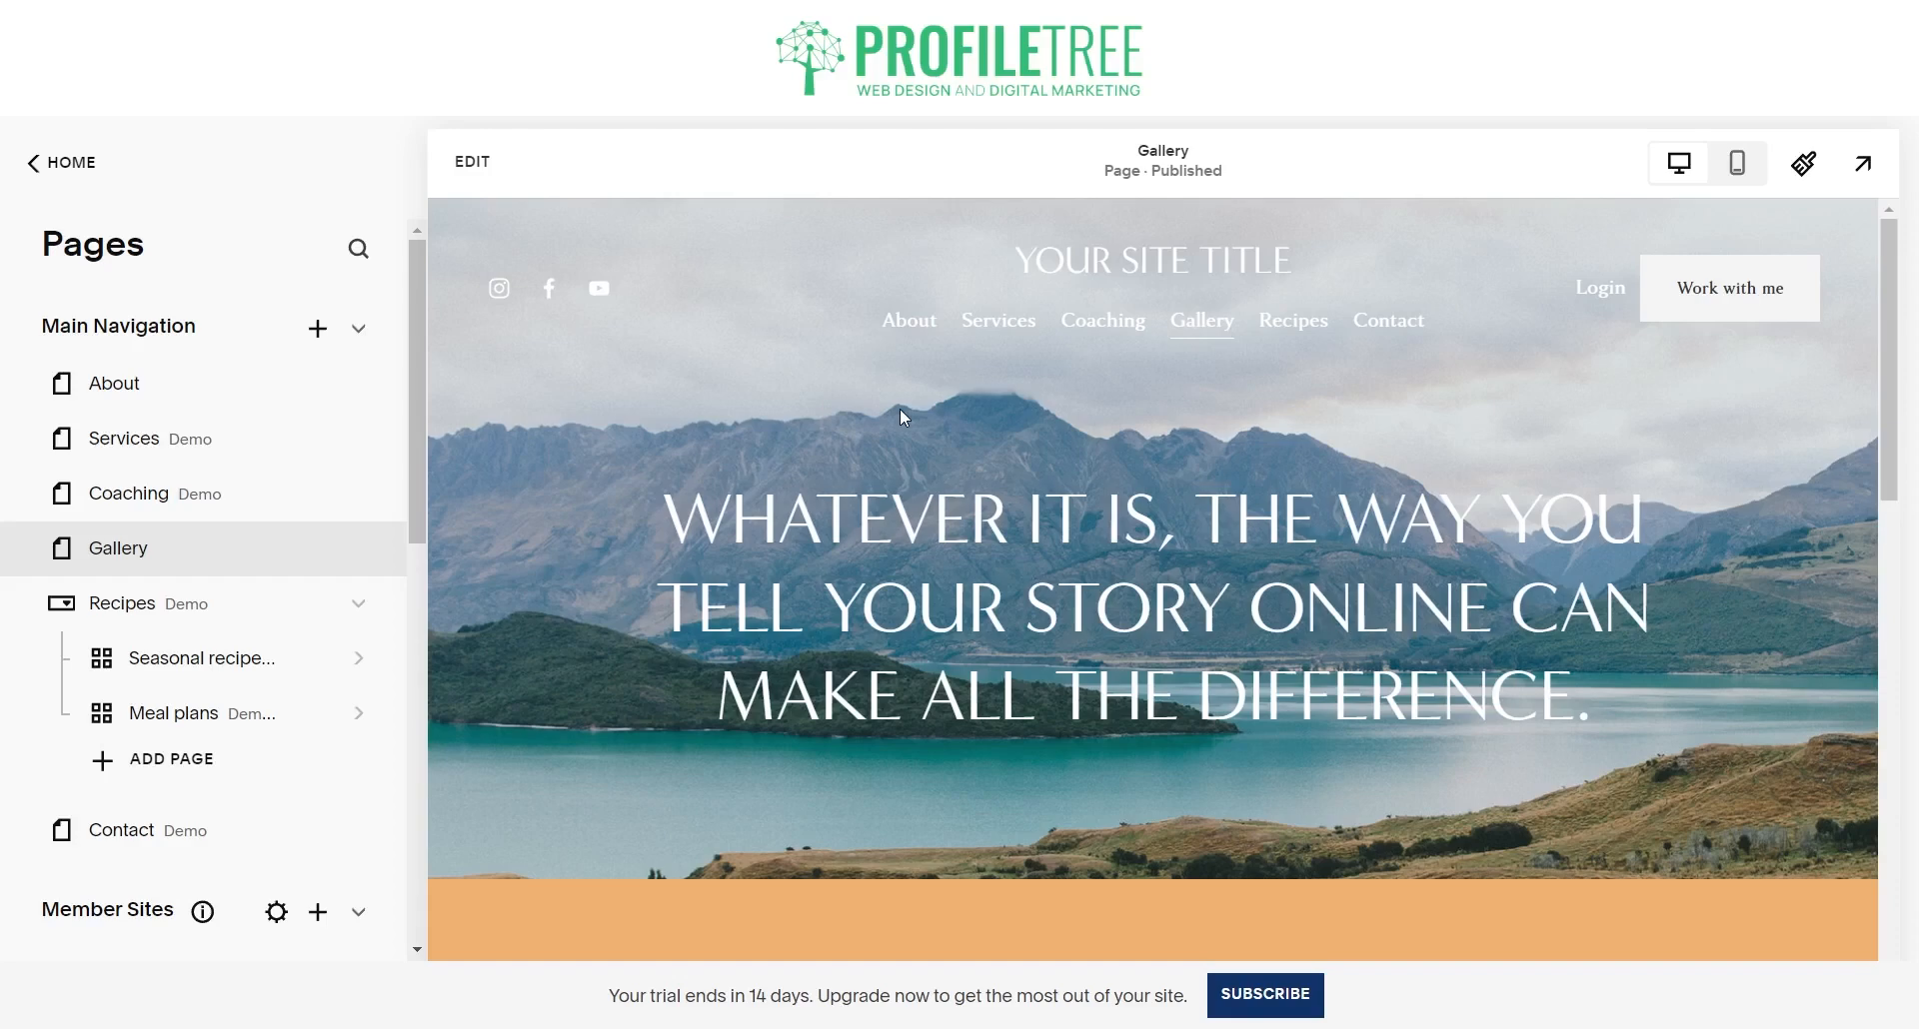
- Preview the Gallery page in mobile view down to its newsletter section
click(1737, 163)
scroll(1273, 517, down, 15)
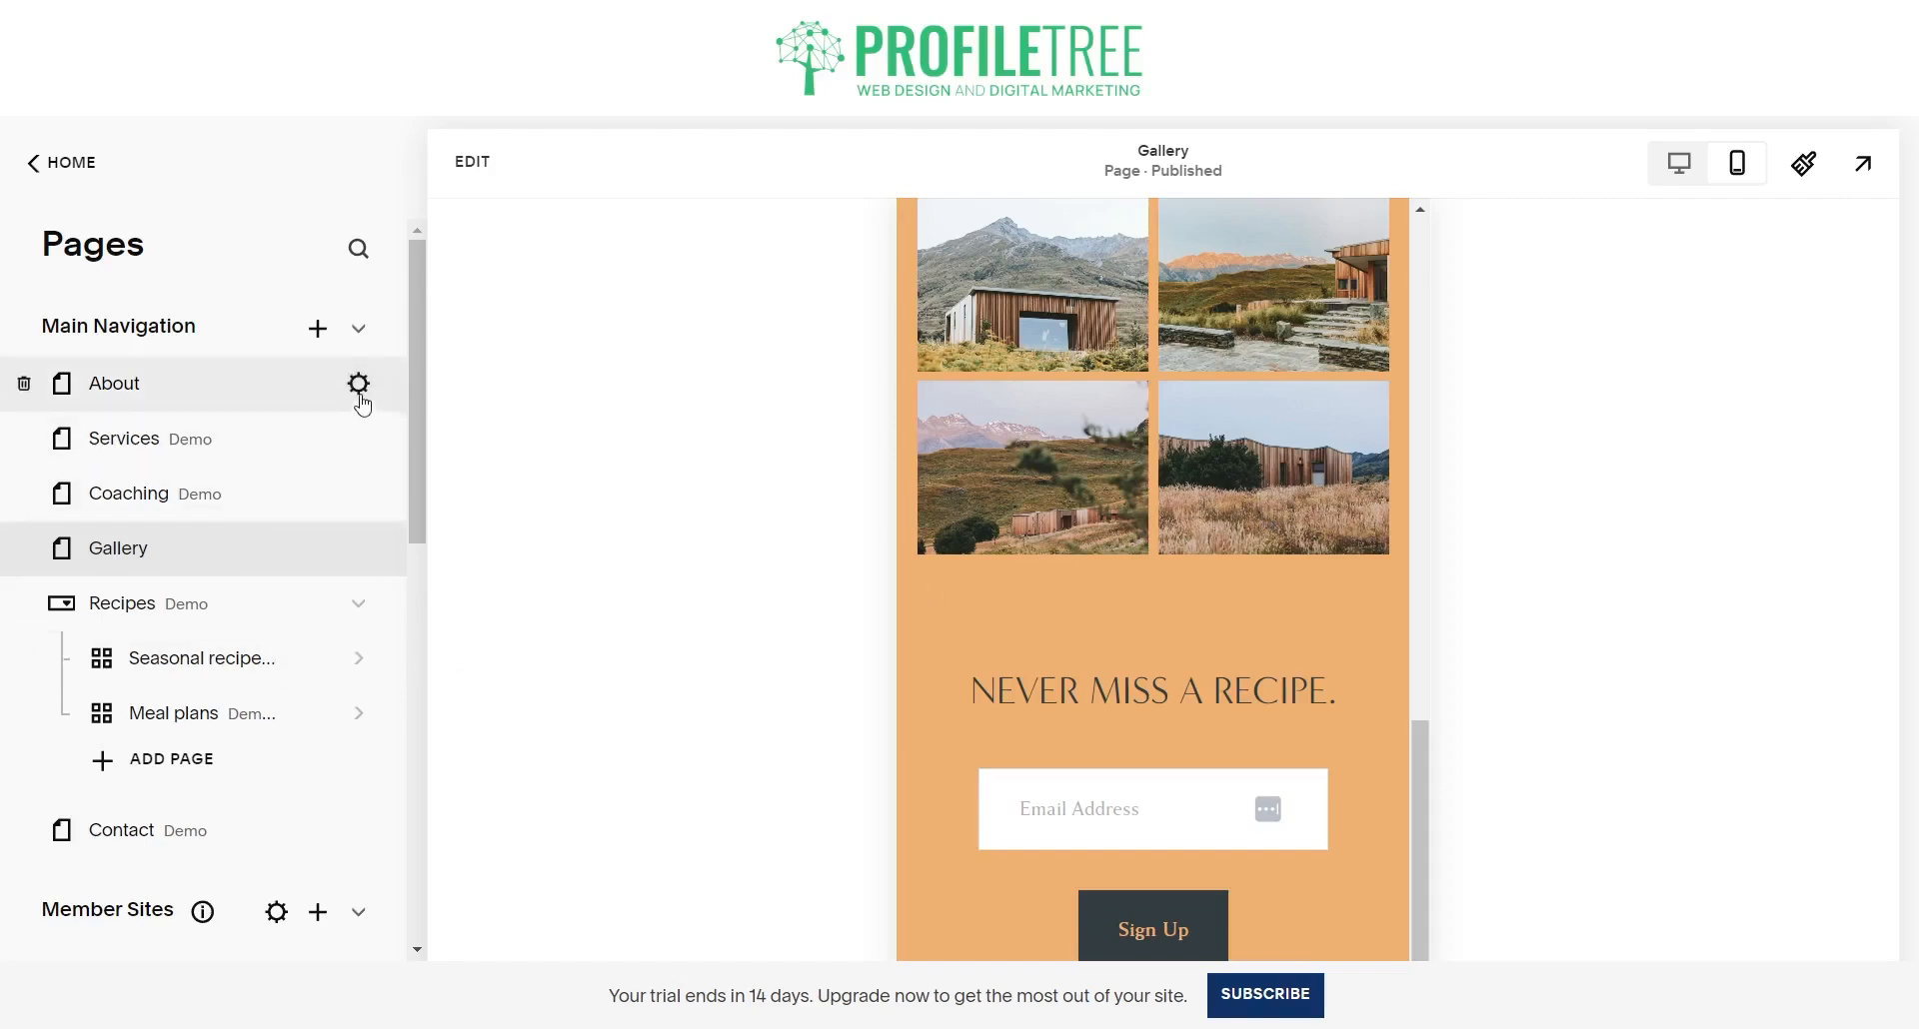
- Examine the About page's SEO settings, including the optional SEO title and description fields, and close them without entering anything
click(359, 386)
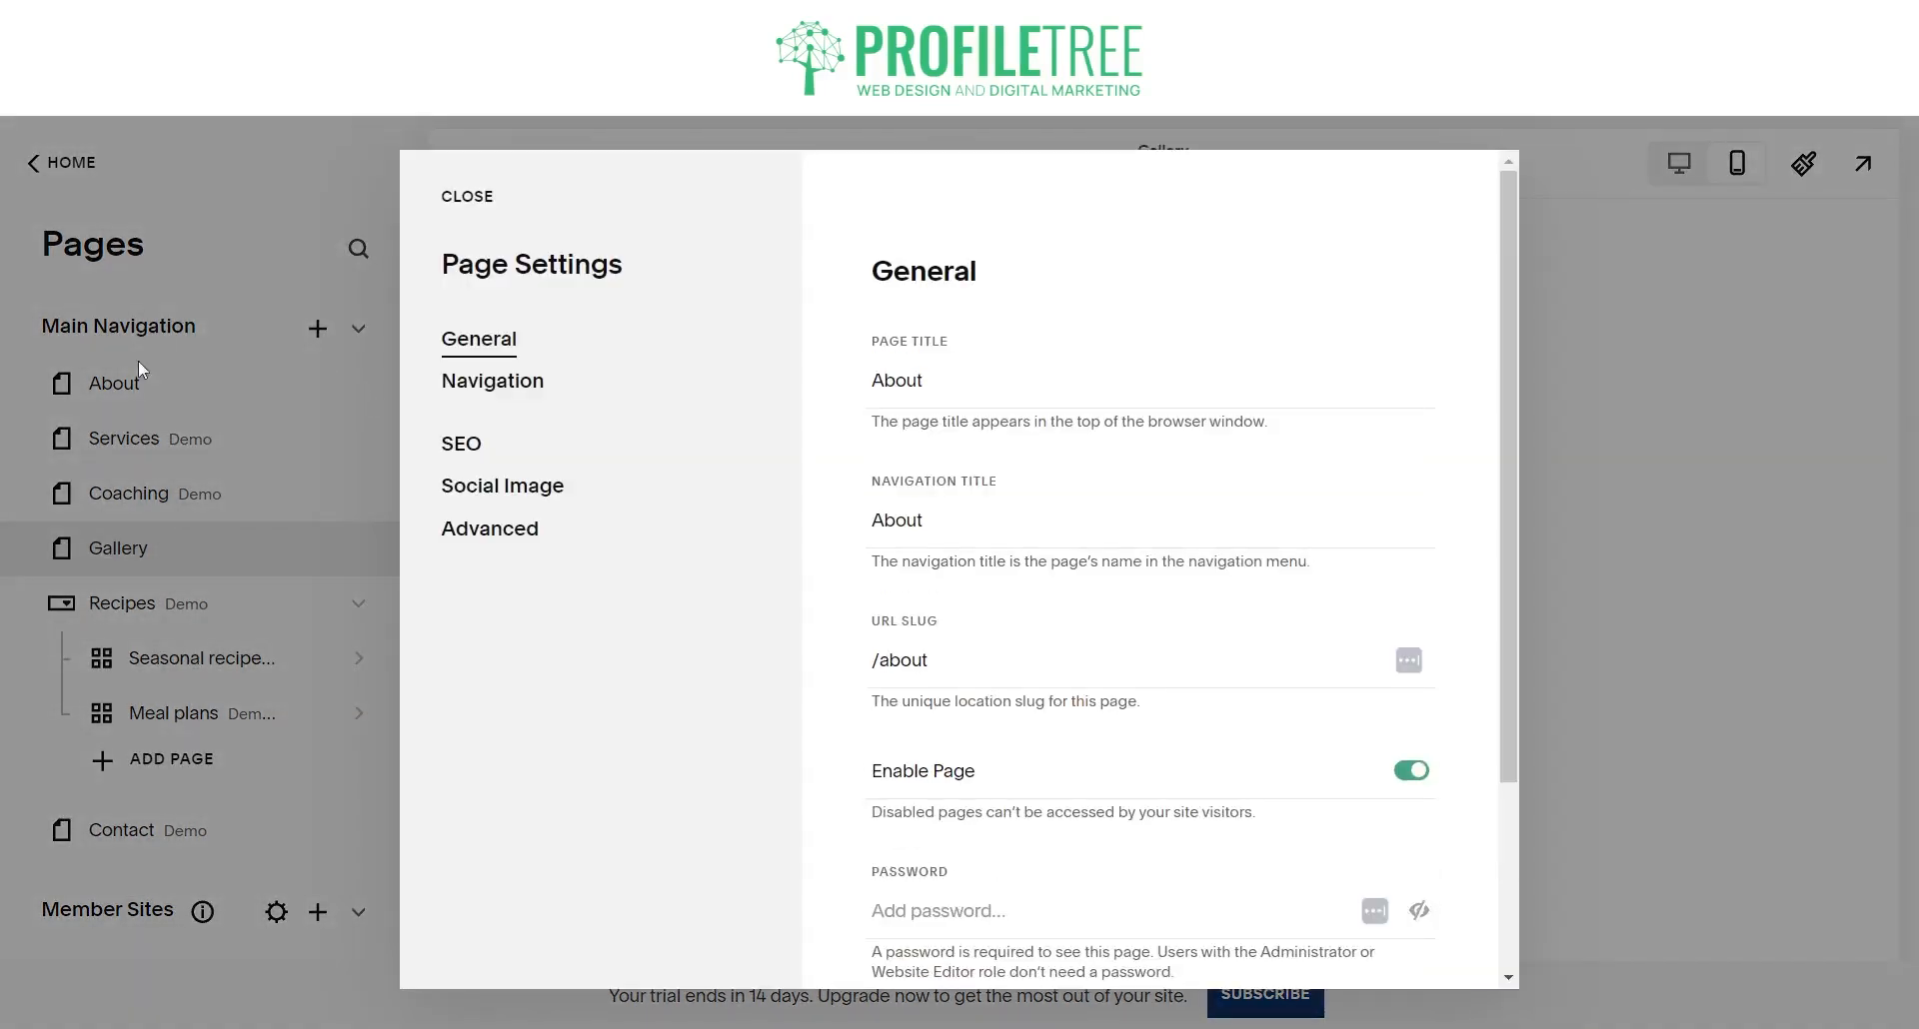
click(461, 444)
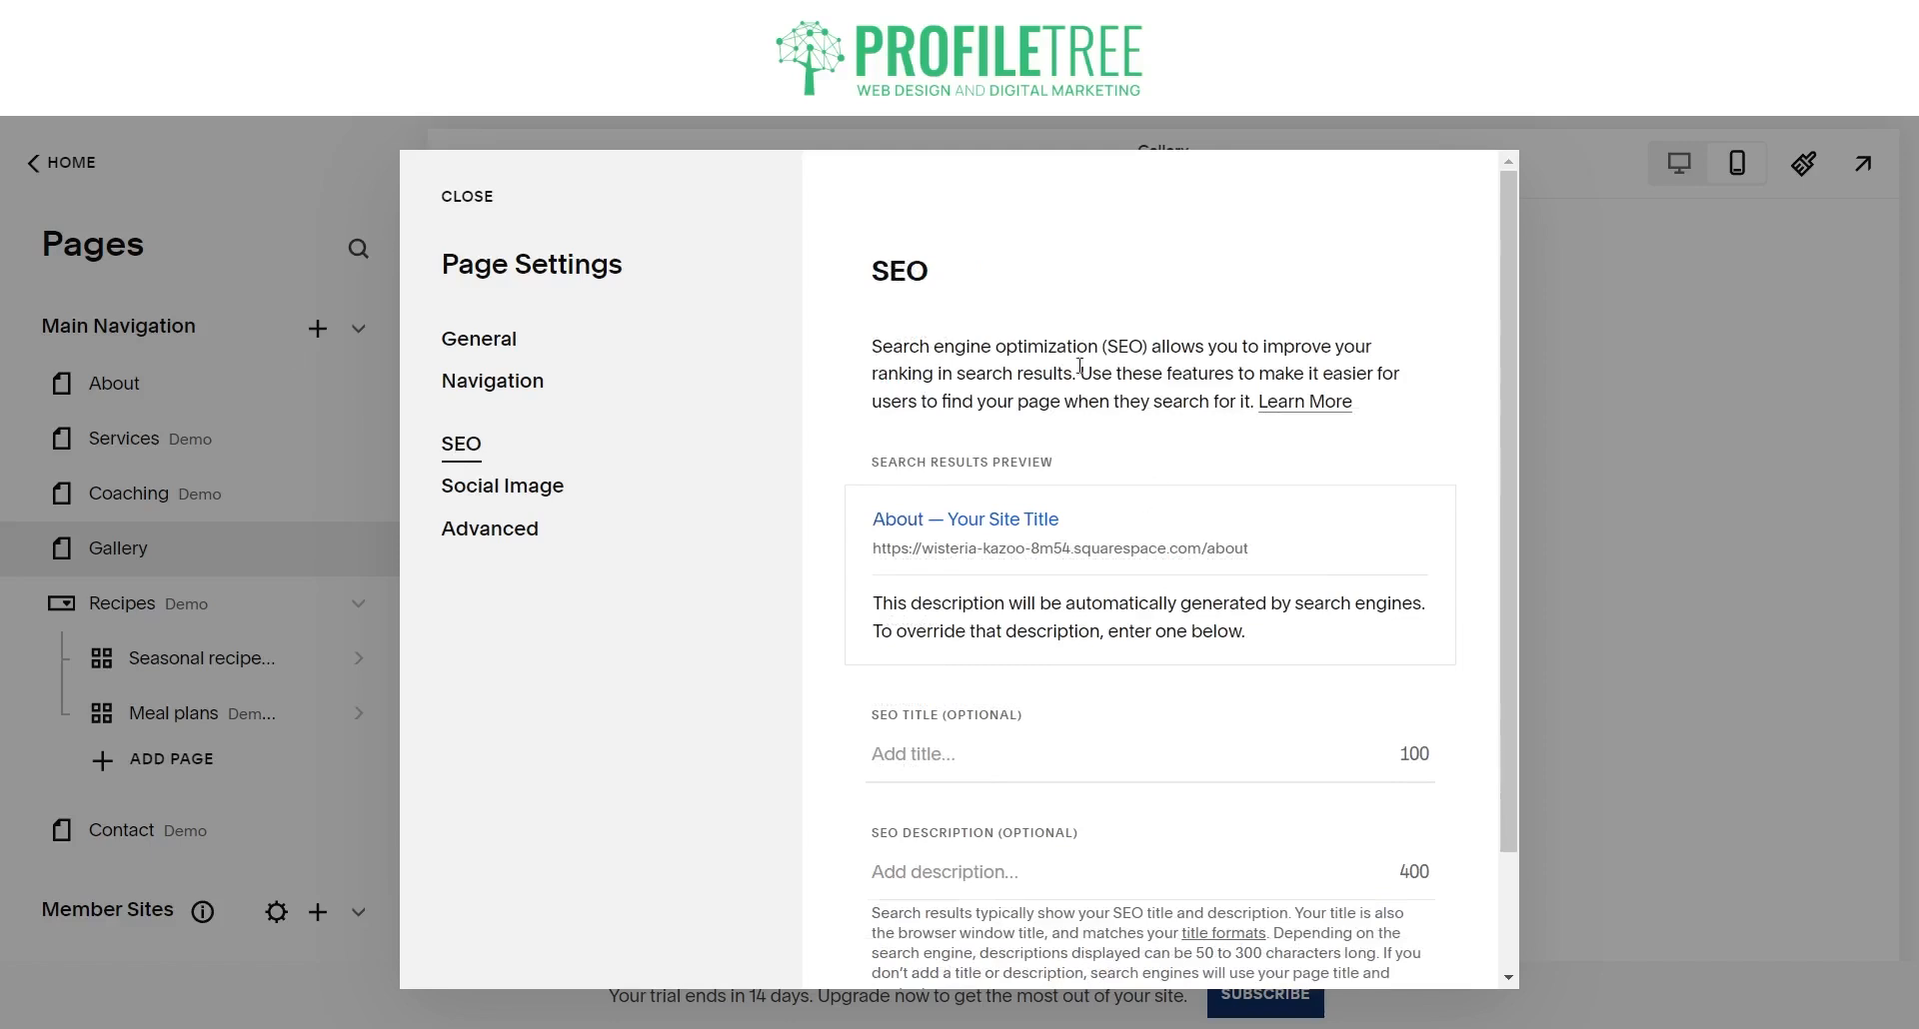
click(923, 757)
click(914, 871)
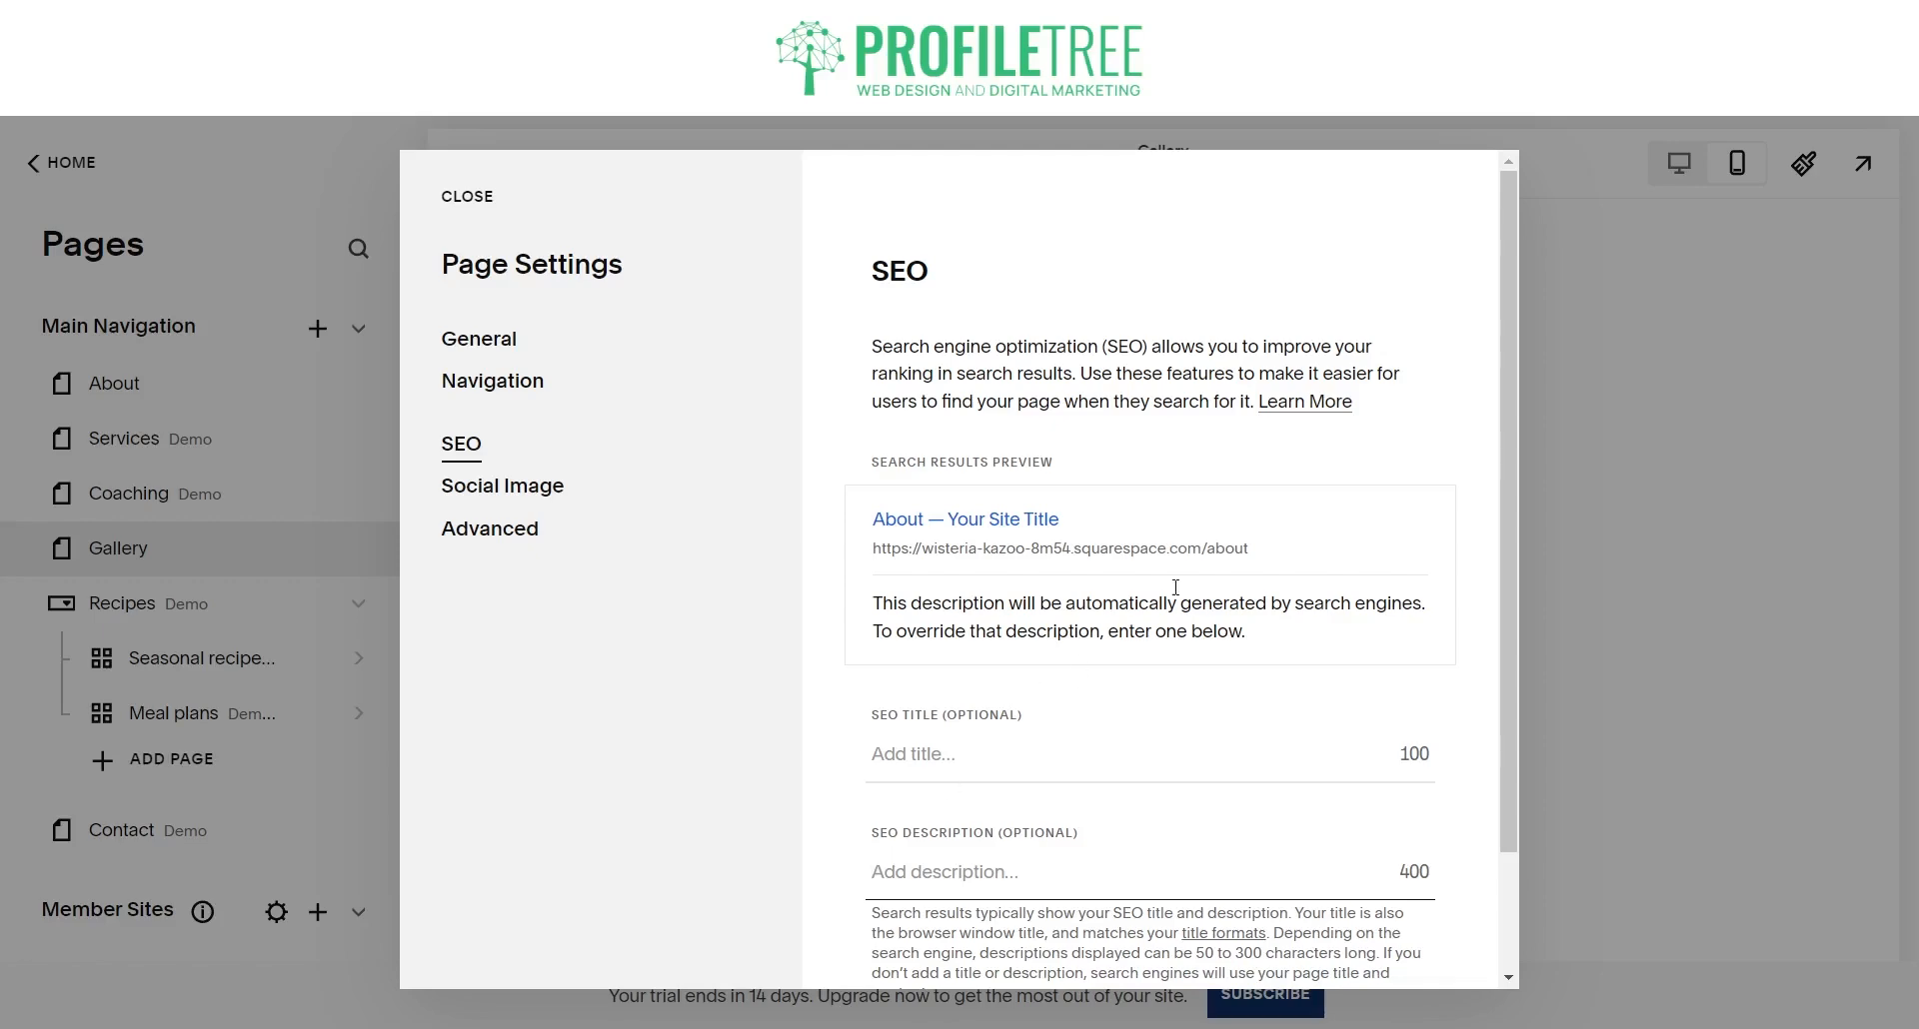
click(450, 198)
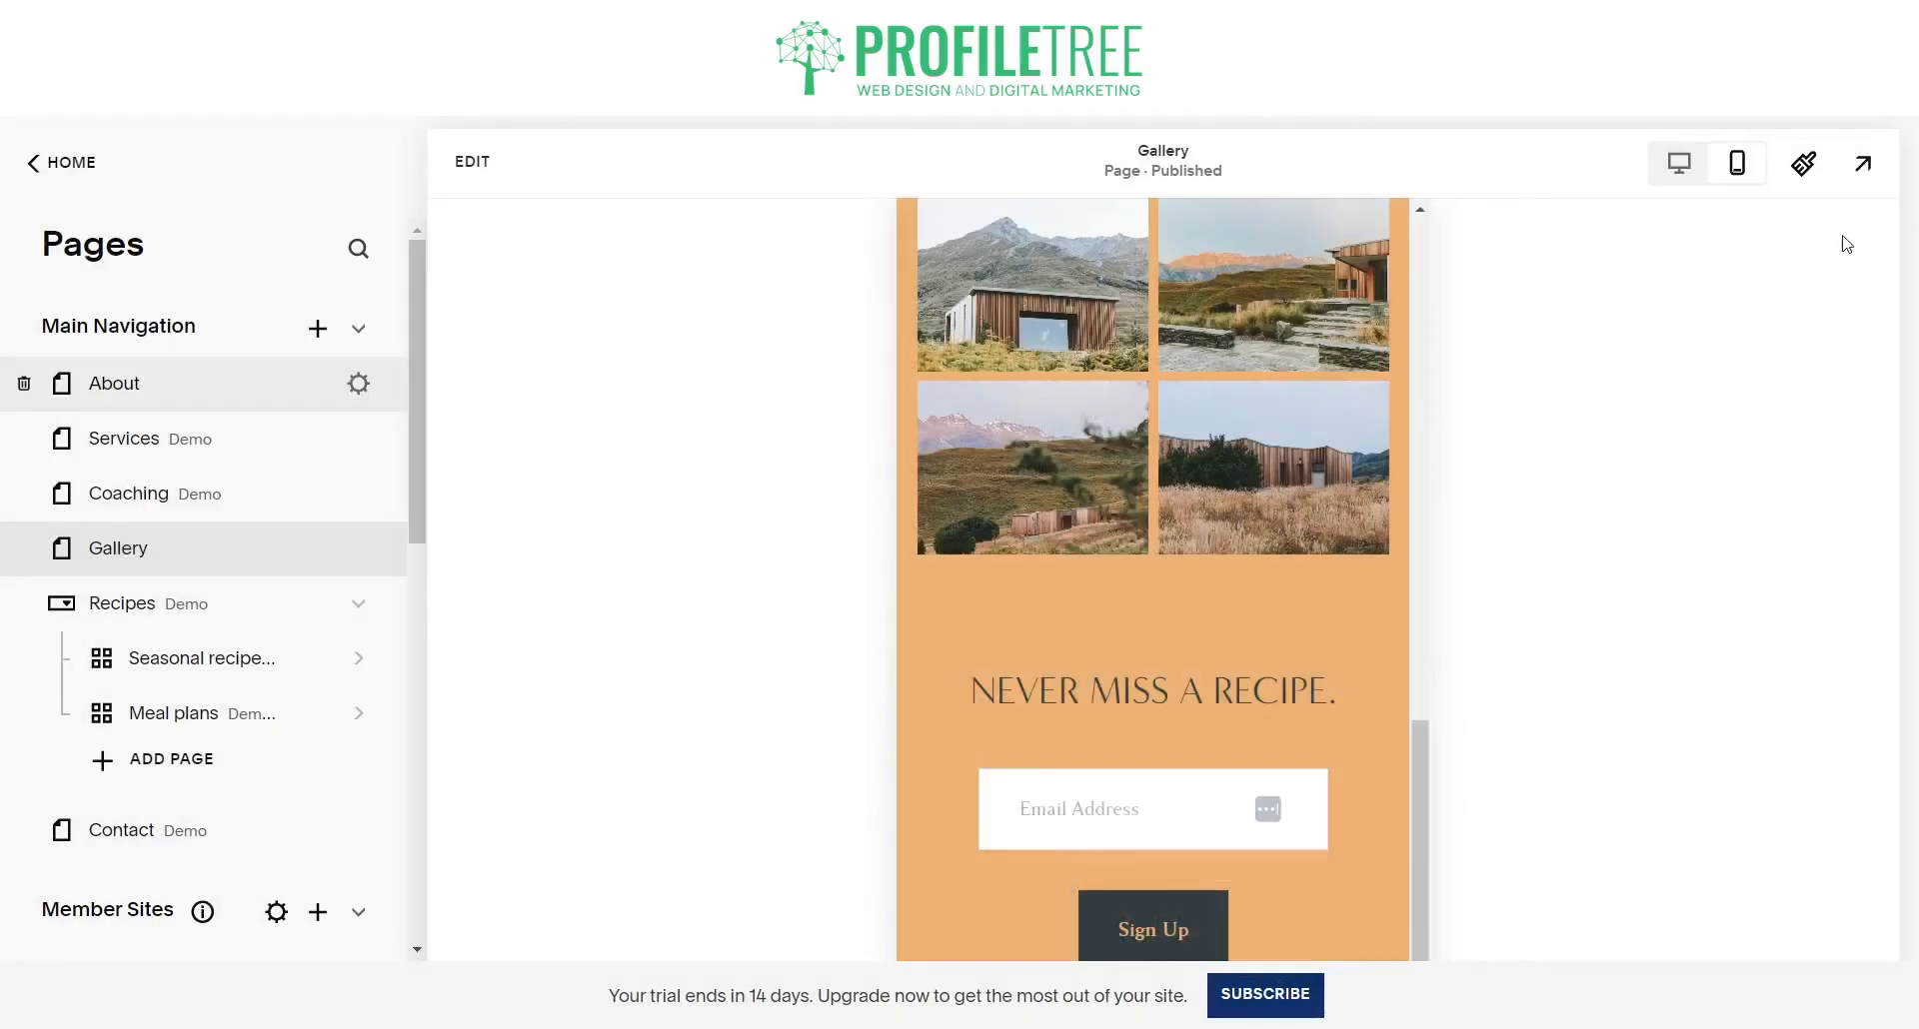
- Open Site Styles and look over the font, color, button and form options
click(1803, 170)
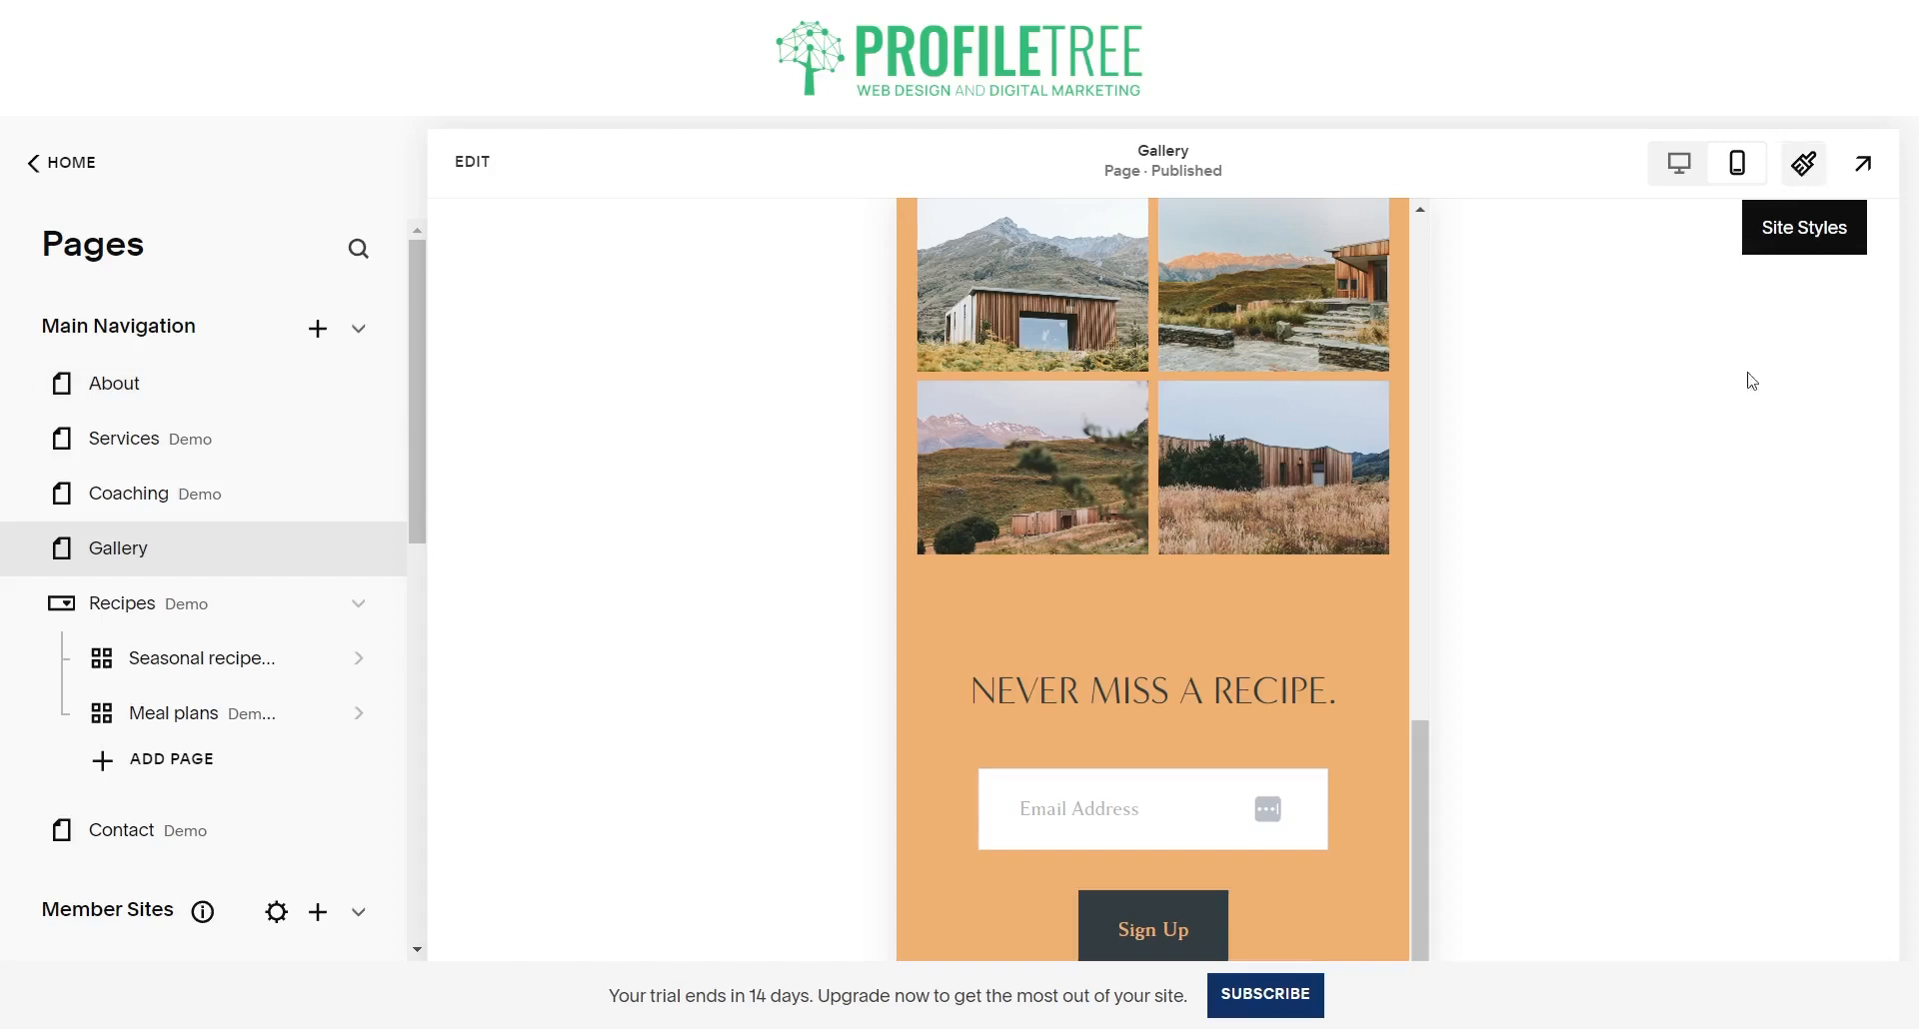
scroll(1665, 604, down, 1)
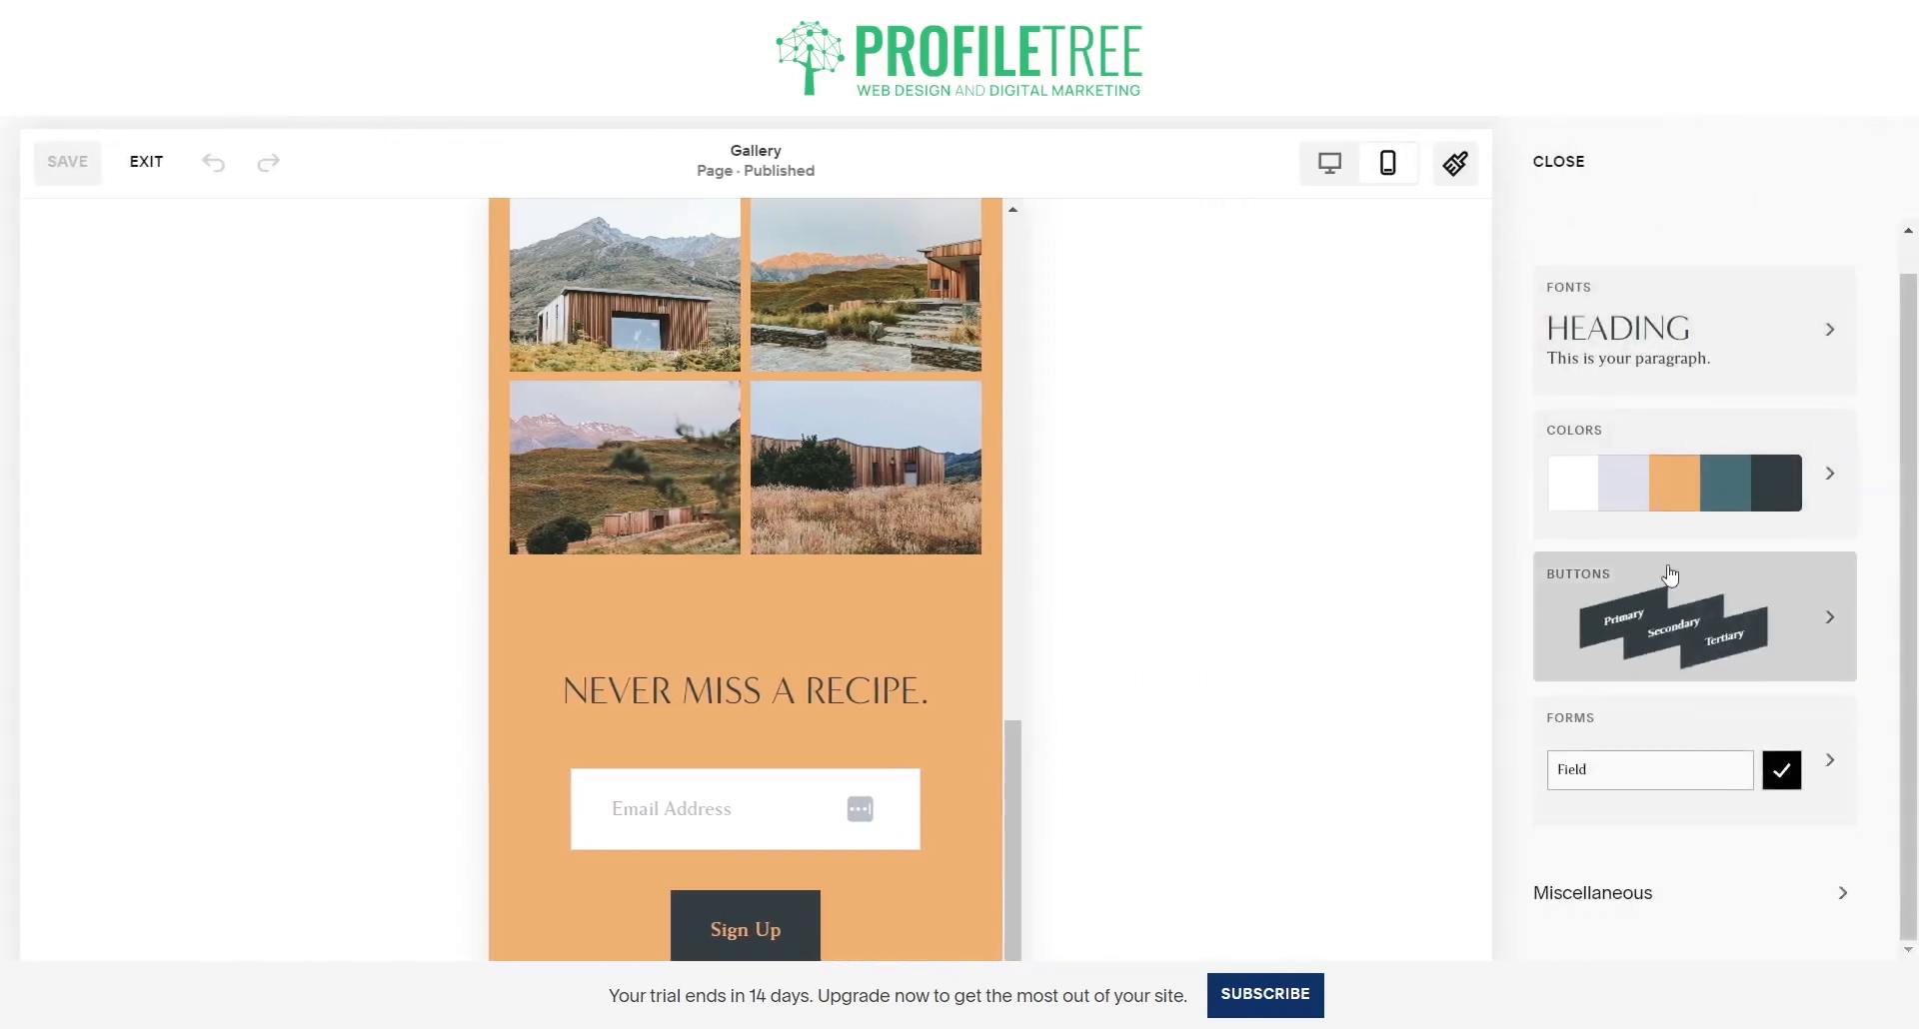